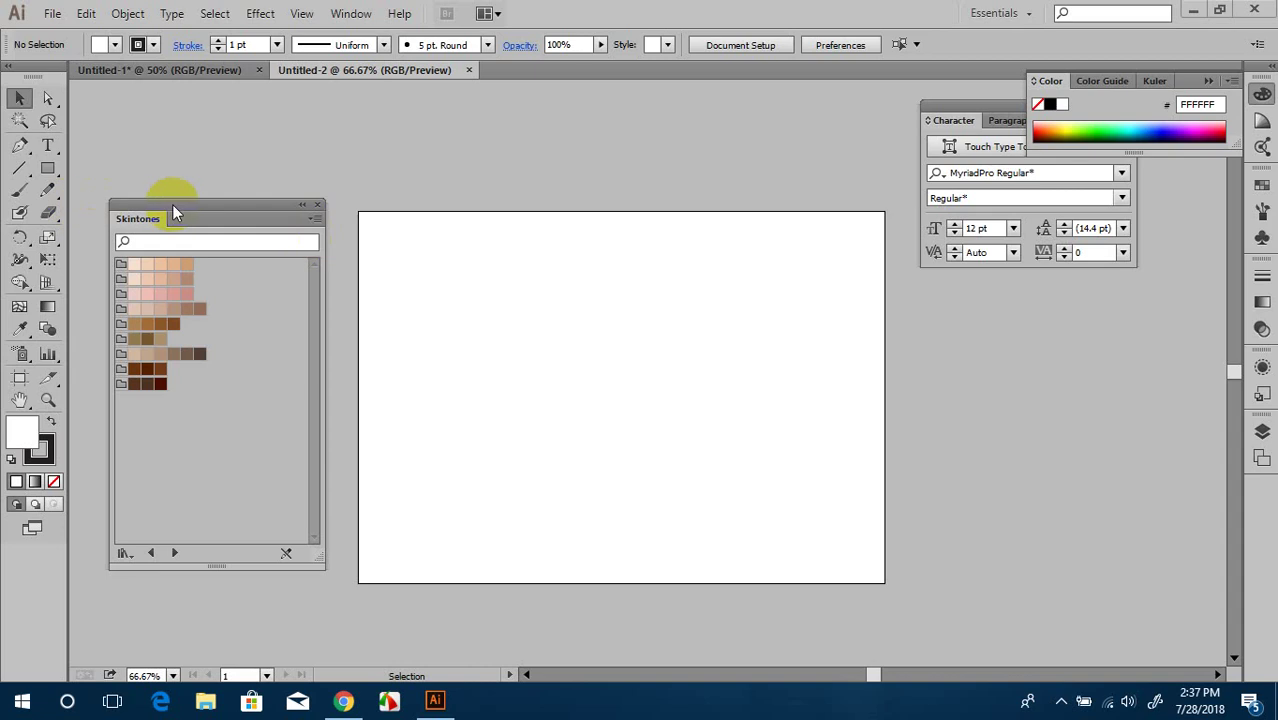
Step: Close the Skin Tones swatch library, glance at Untitled-1, then return to Untitled-2
{"action": "left_click", "coordinate": [316, 207]}
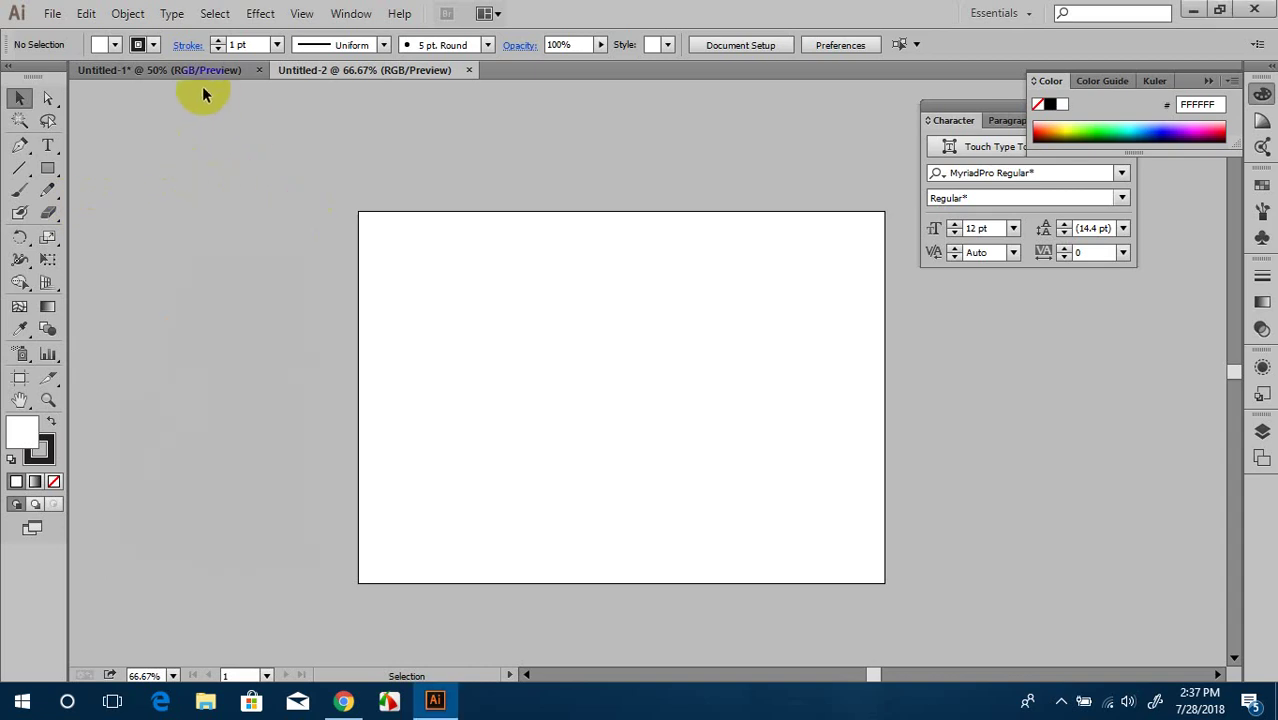
{"action": "left_click", "coordinate": [206, 70]}
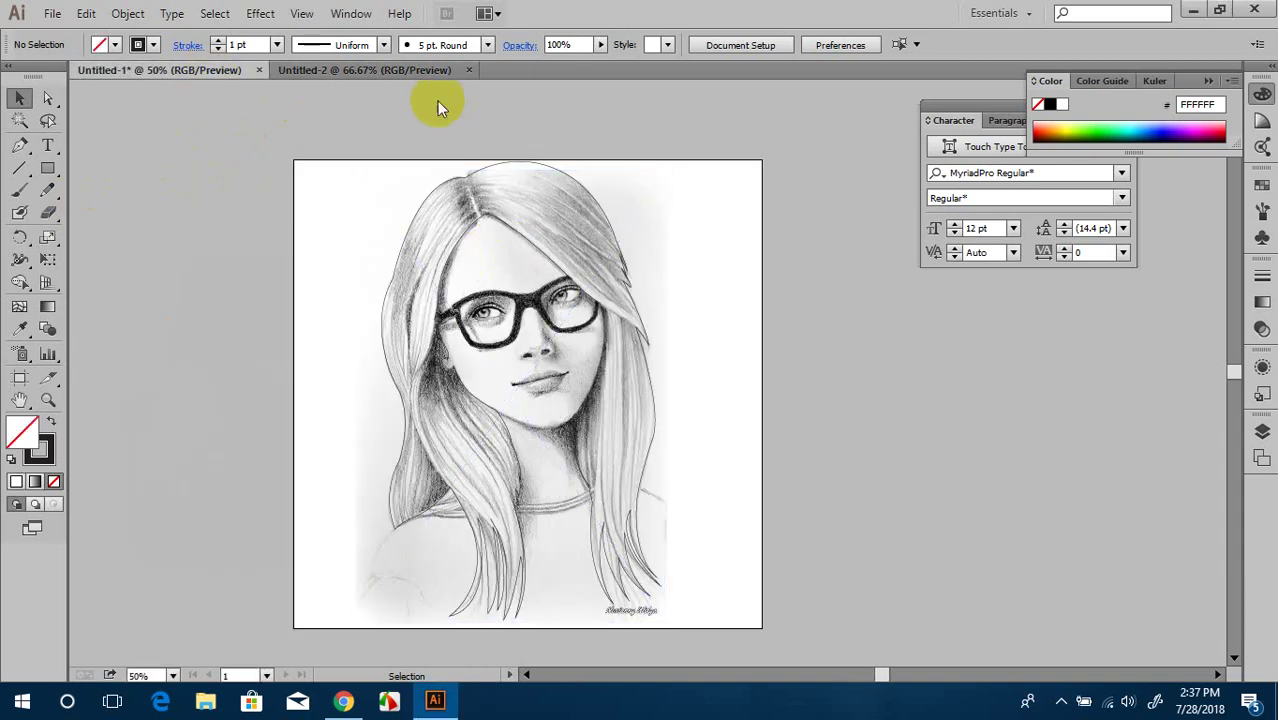
{"action": "left_click", "coordinate": [340, 70]}
Step: Zoom and pan around the blank Untitled-2 artboard to frame it
{"action": "scroll", "coordinate": [577, 302], "scroll_direction": "up", "scroll_amount": 1}
{"action": "left_click_drag", "start_coordinate": [671, 329], "coordinate": [596, 256]}
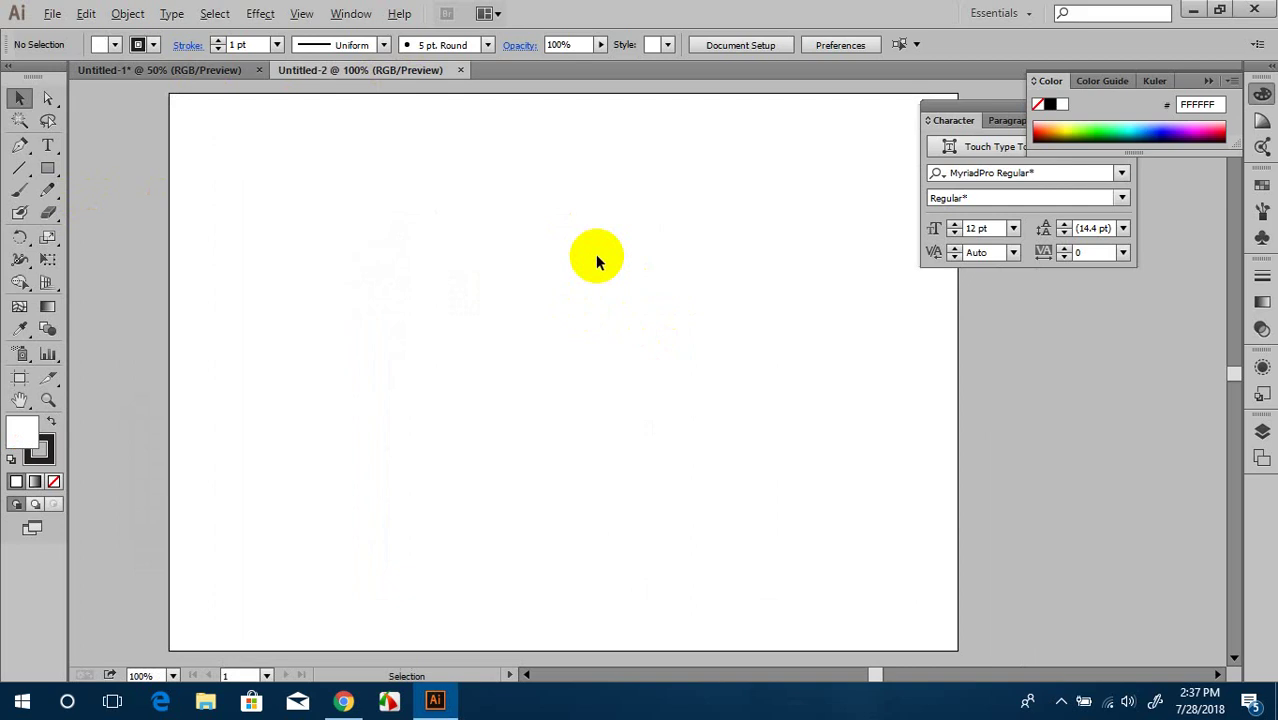
{"action": "scroll", "coordinate": [595, 256], "scroll_direction": "down", "scroll_amount": 1}
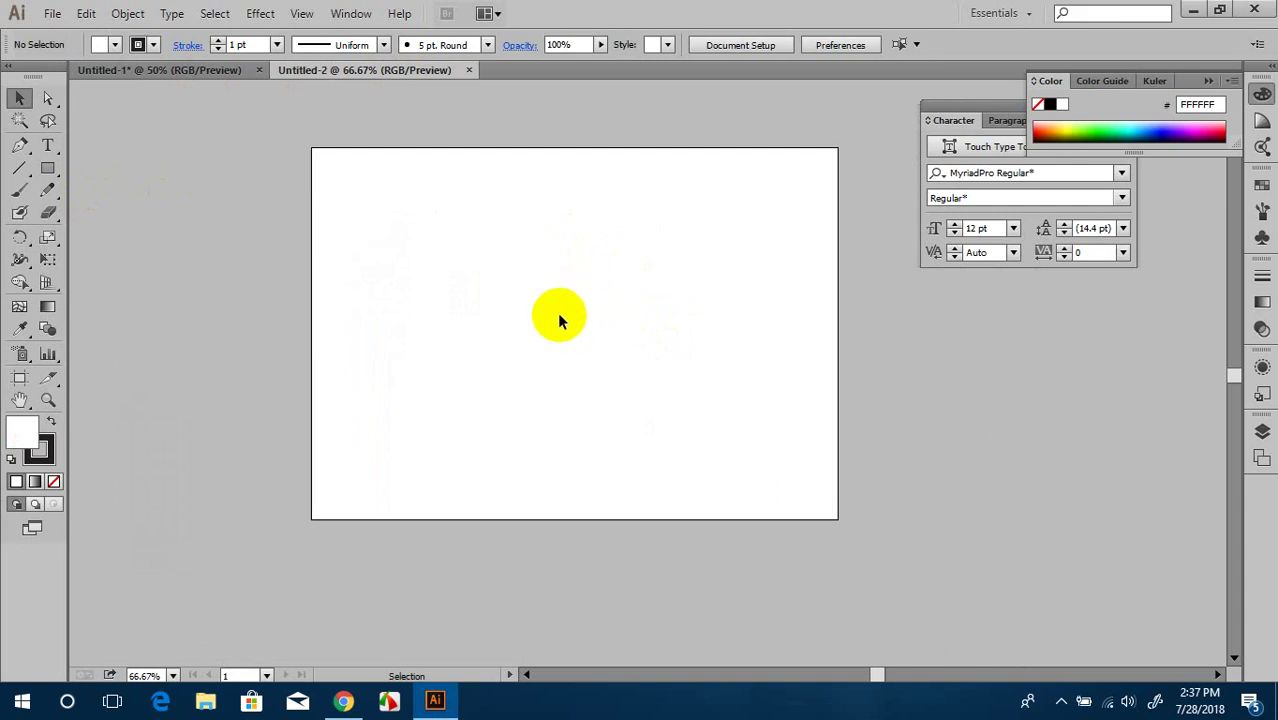
{"action": "scroll", "coordinate": [518, 280], "scroll_direction": "up", "scroll_amount": 1}
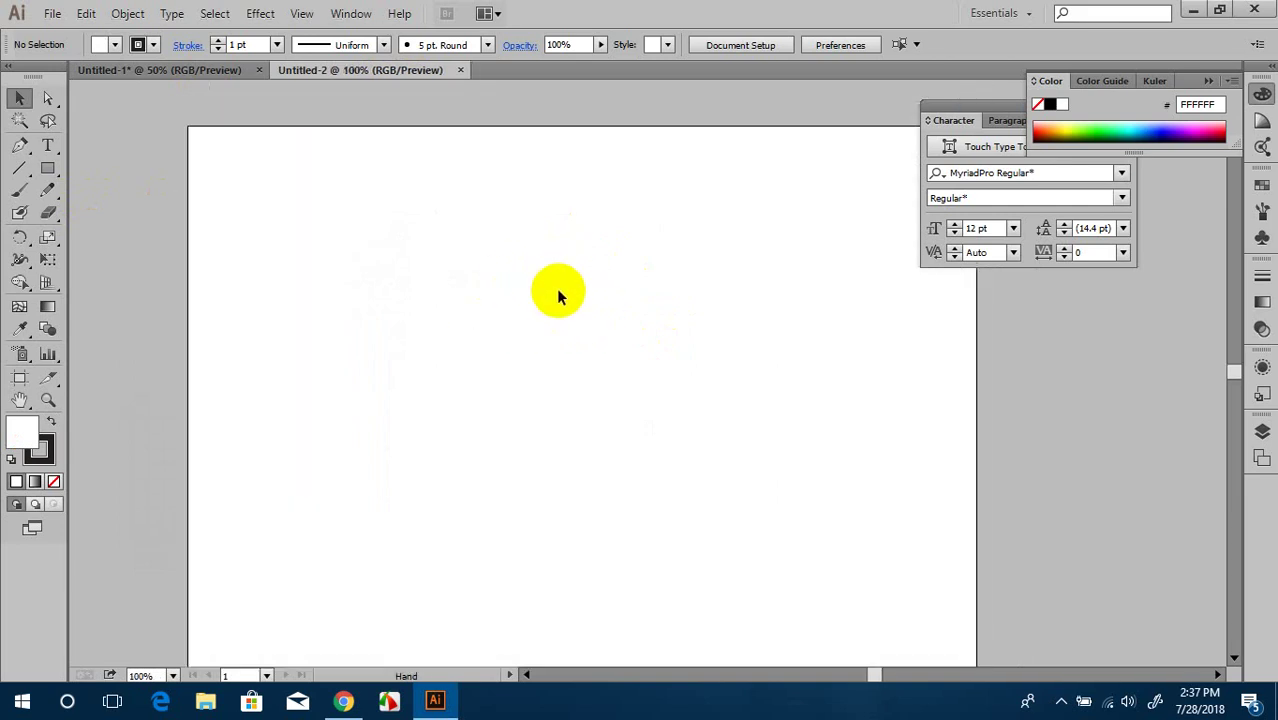
{"action": "scroll", "coordinate": [556, 288], "scroll_direction": "down", "scroll_amount": 1}
{"action": "mouse_move", "coordinate": [562, 267]}
{"action": "left_mouse_down"}
{"action": "mouse_move", "coordinate": [536, 262]}
{"action": "mouse_move", "coordinate": [528, 275]}
{"action": "left_mouse_up"}
{"action": "scroll", "coordinate": [536, 262], "scroll_direction": "up", "scroll_amount": 1}
{"action": "scroll", "coordinate": [536, 262], "scroll_direction": "down", "scroll_amount": 1}
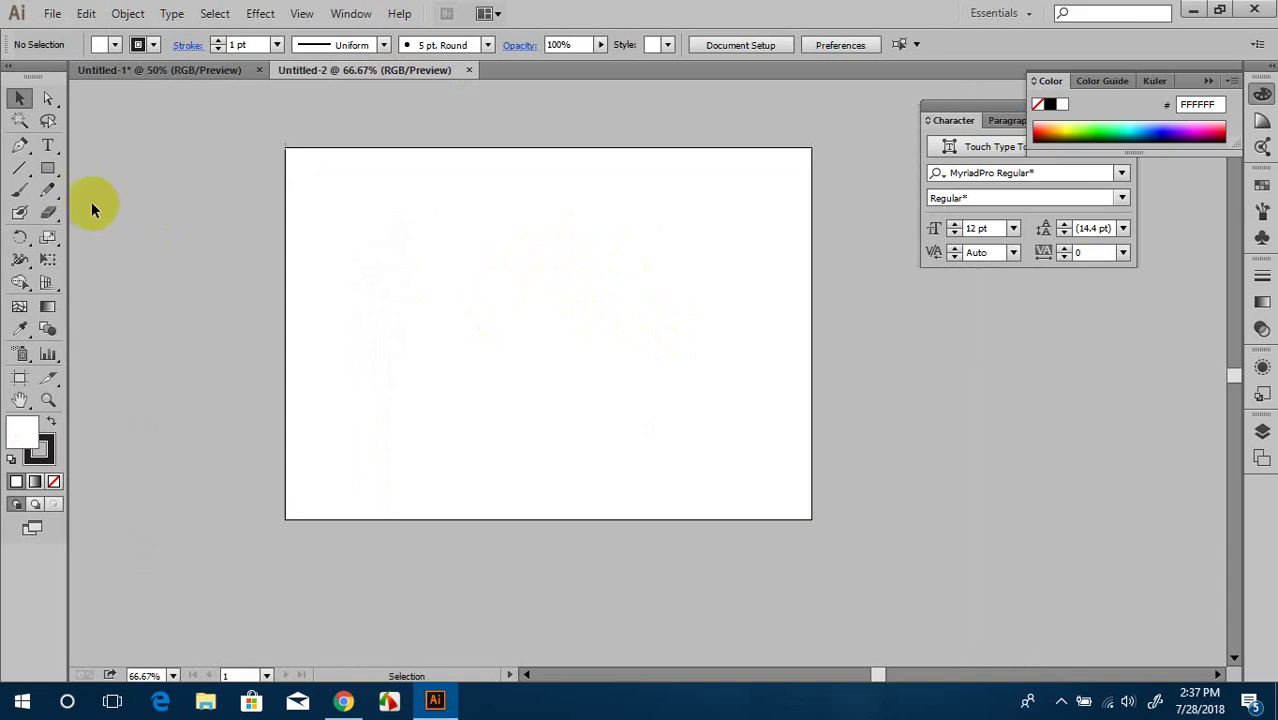
Step: Draw a tall rectangle along the artboard's left edge with no stroke and C6A7A7 fill
{"action": "left_click", "coordinate": [48, 170]}
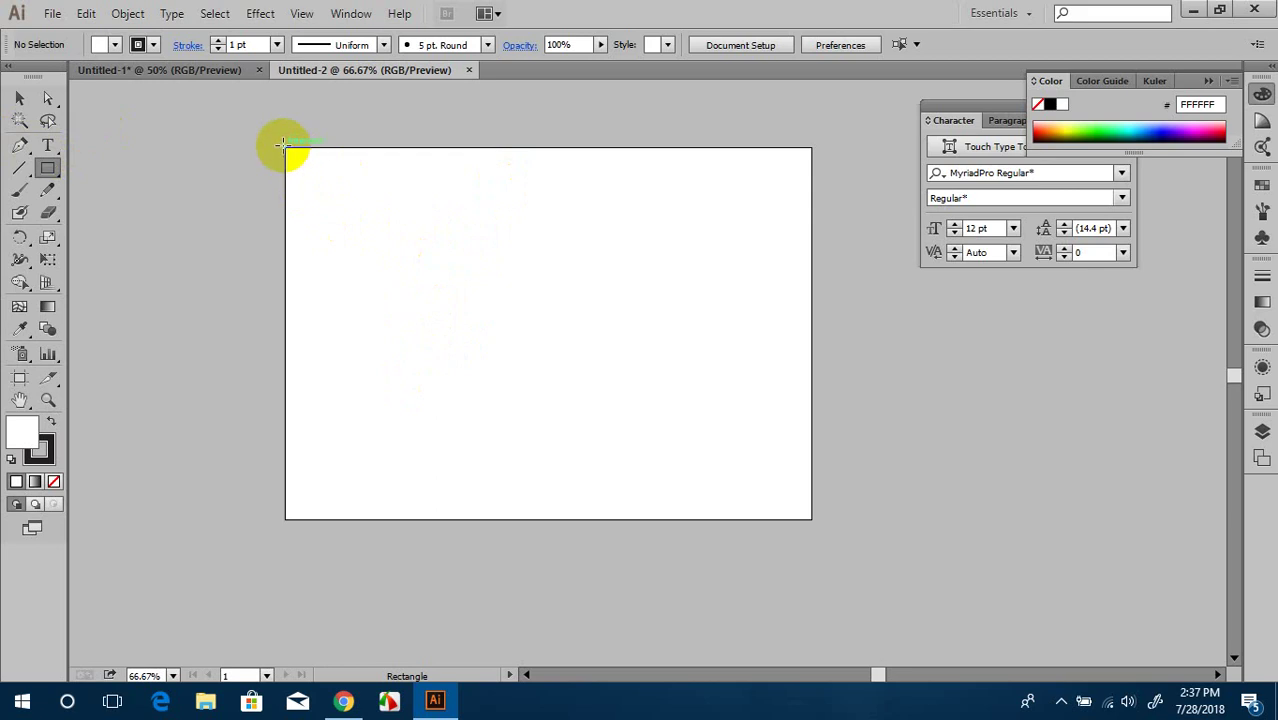
{"action": "left_click_drag", "start_coordinate": [285, 147], "coordinate": [429, 519]}
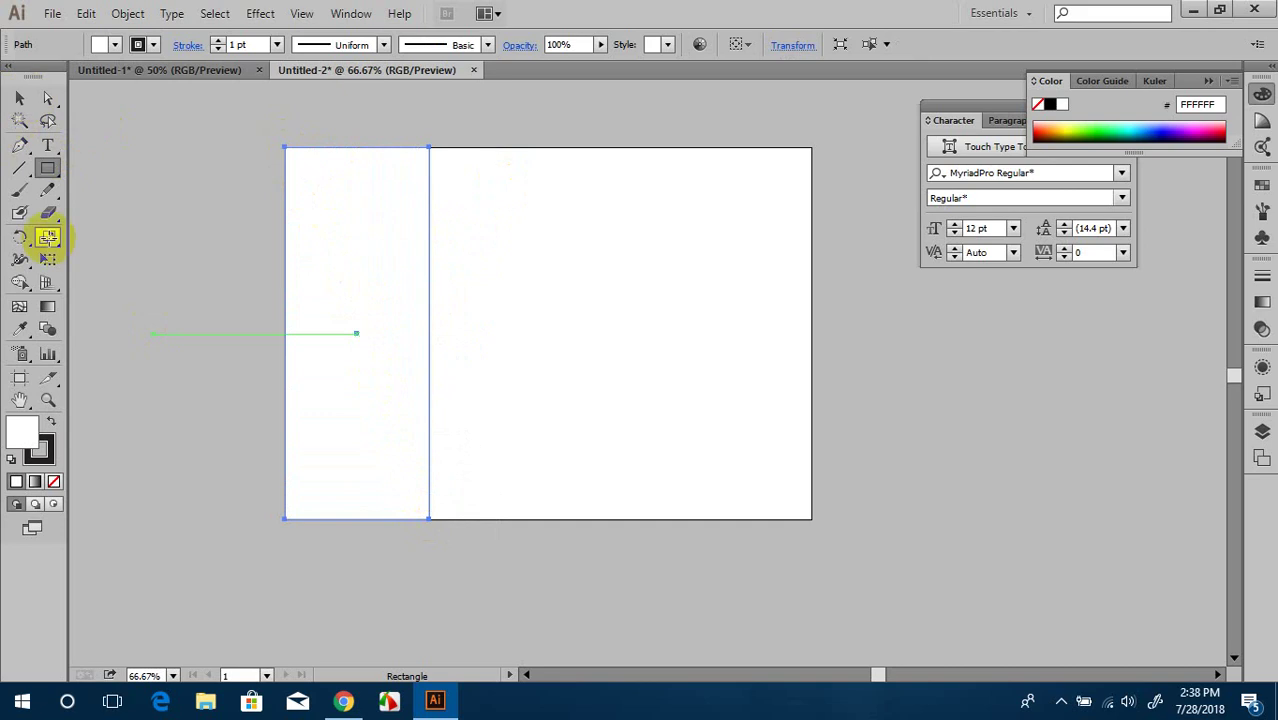
{"action": "left_click", "coordinate": [53, 482]}
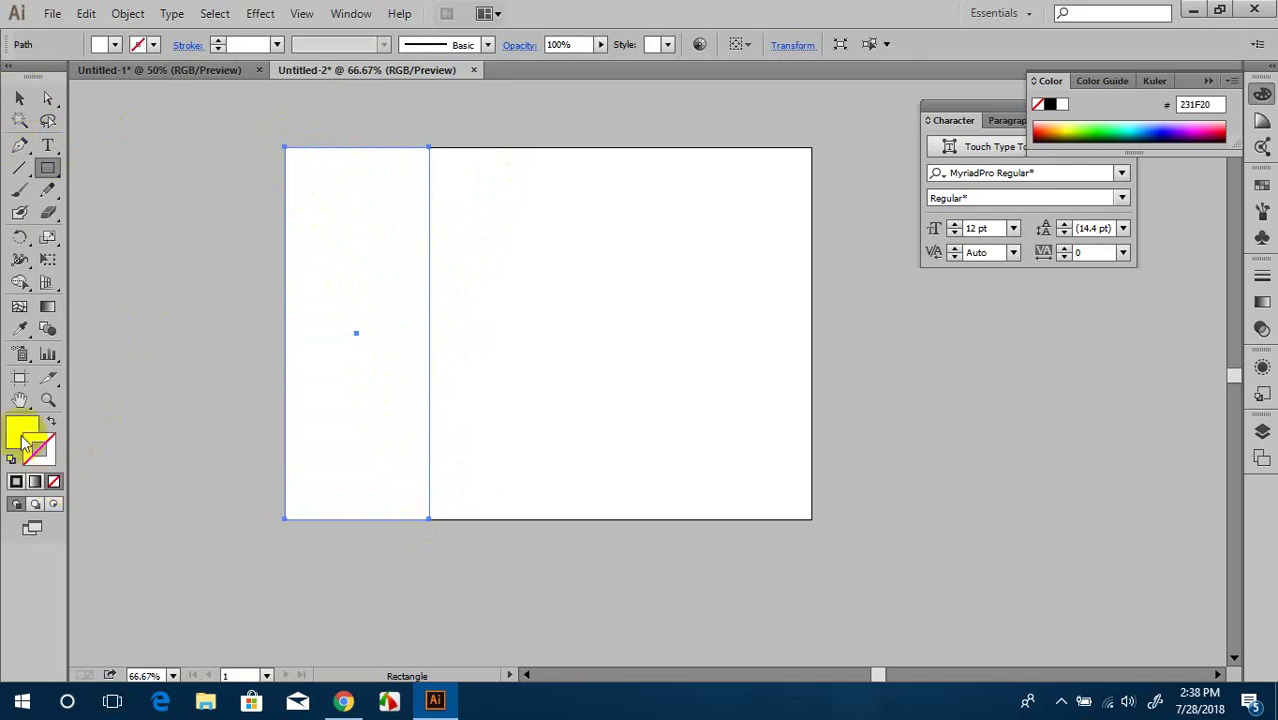
{"action": "double_click", "coordinate": [26, 434]}
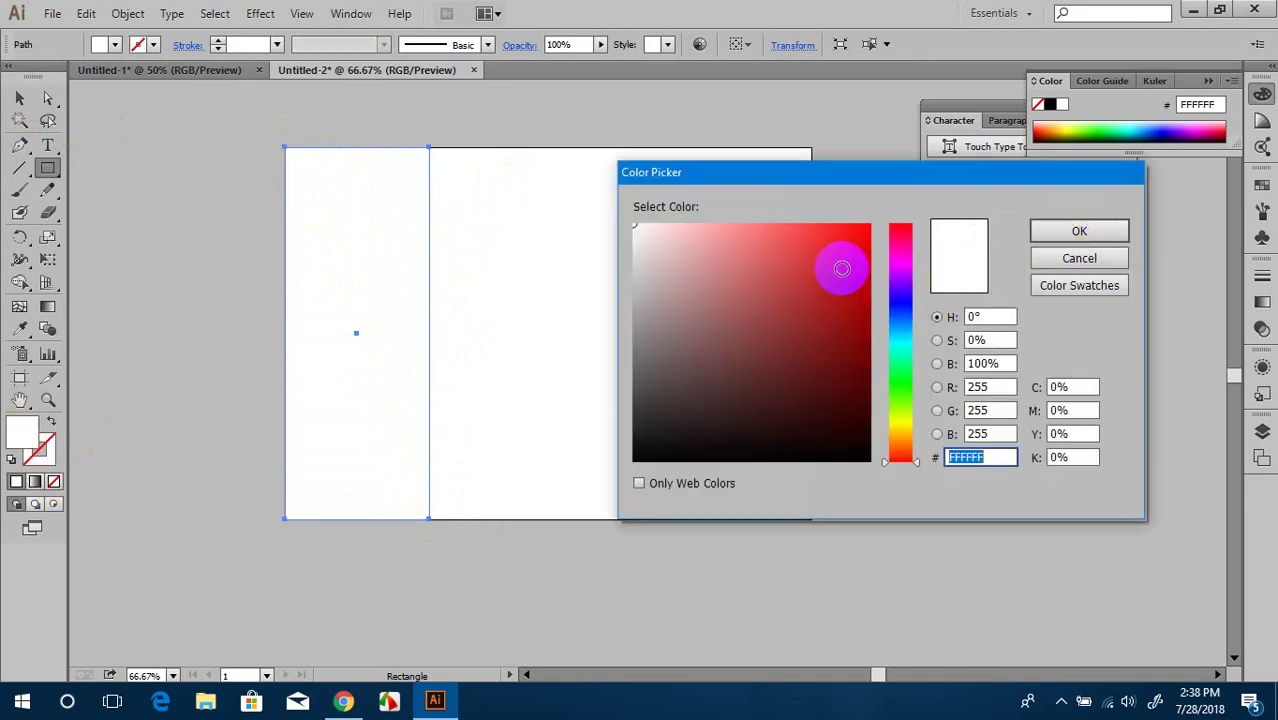
{"action": "mouse_move", "coordinate": [703, 307]}
{"action": "left_mouse_down"}
{"action": "mouse_move", "coordinate": [701, 271]}
{"action": "mouse_move", "coordinate": [670, 276]}
{"action": "left_mouse_up"}
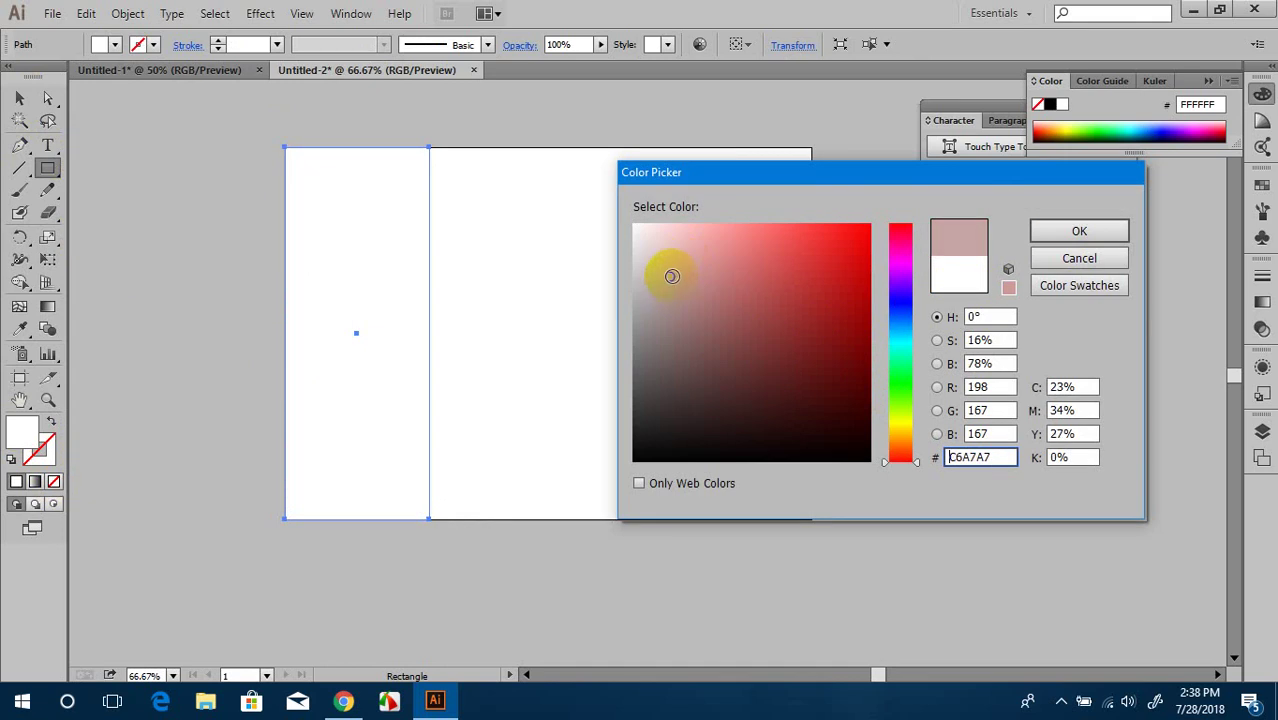
{"action": "left_click", "coordinate": [1075, 230]}
{"action": "left_click", "coordinate": [19, 98]}
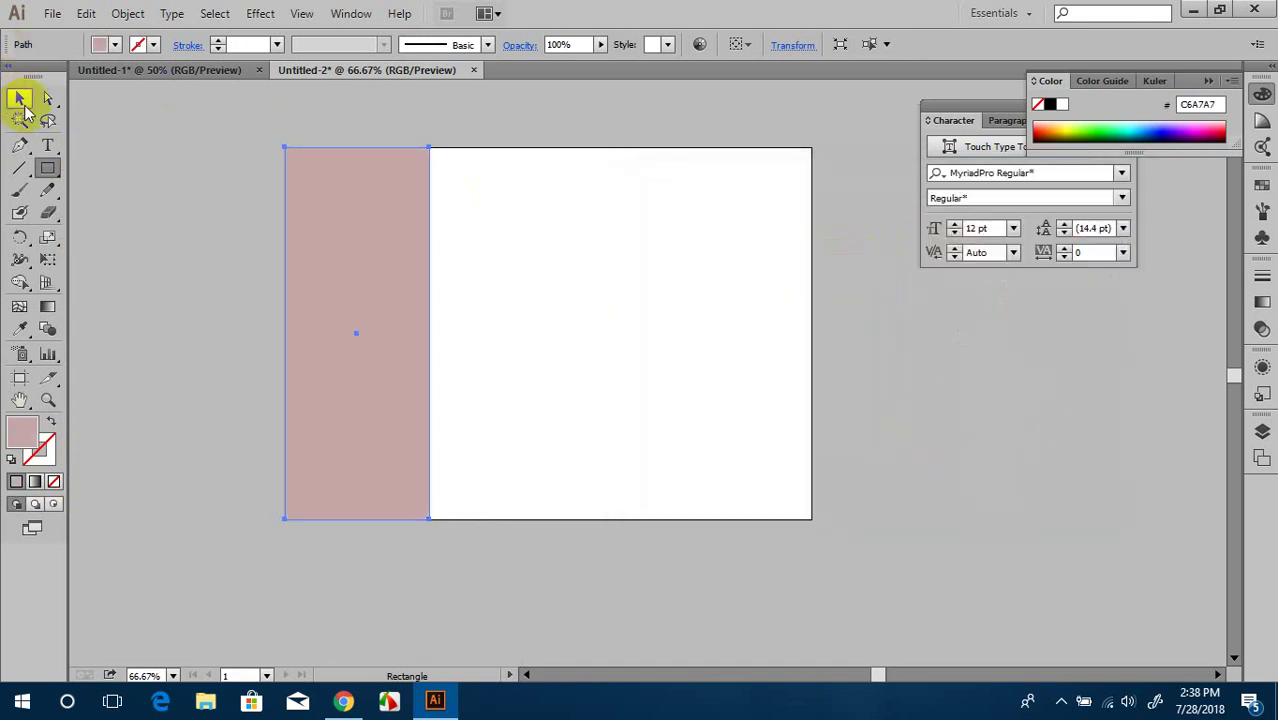
{"action": "left_click", "coordinate": [465, 275]}
Step: Select the pink rectangle, try moving it toward the centre, and return it to the left edge
{"action": "left_click_drag", "start_coordinate": [462, 278], "coordinate": [465, 323]}
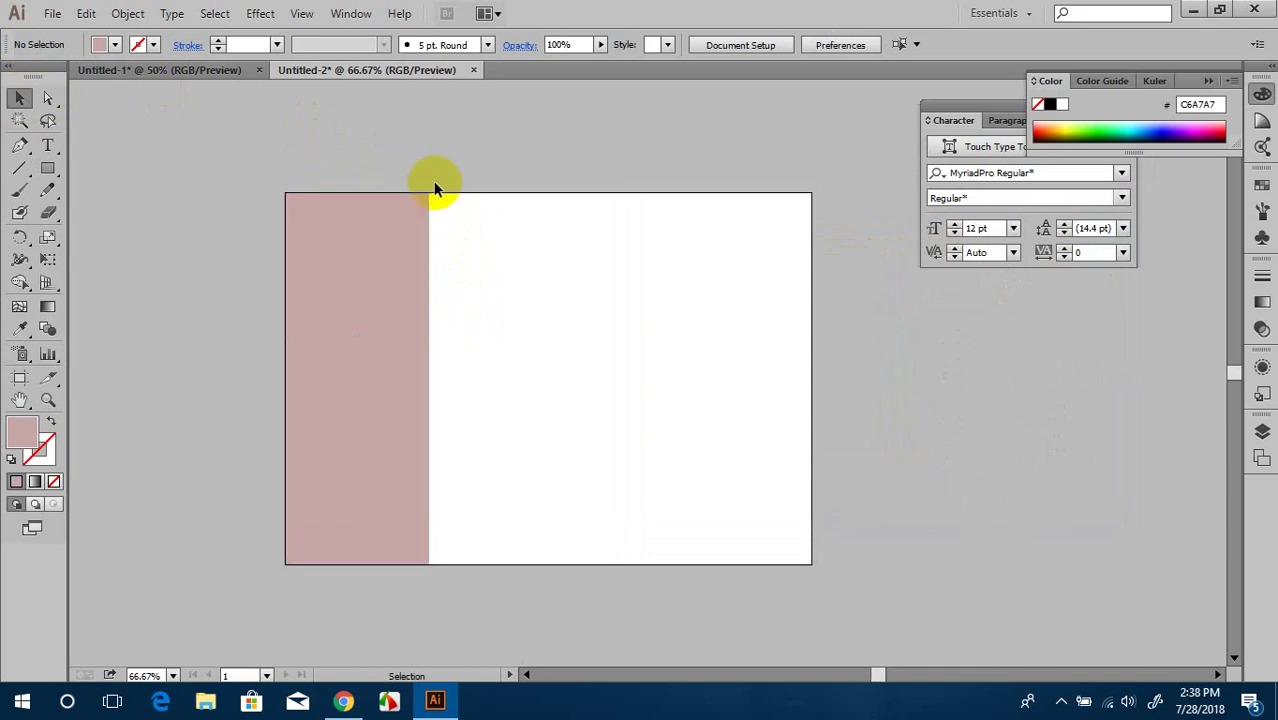
{"action": "left_click", "coordinate": [410, 261]}
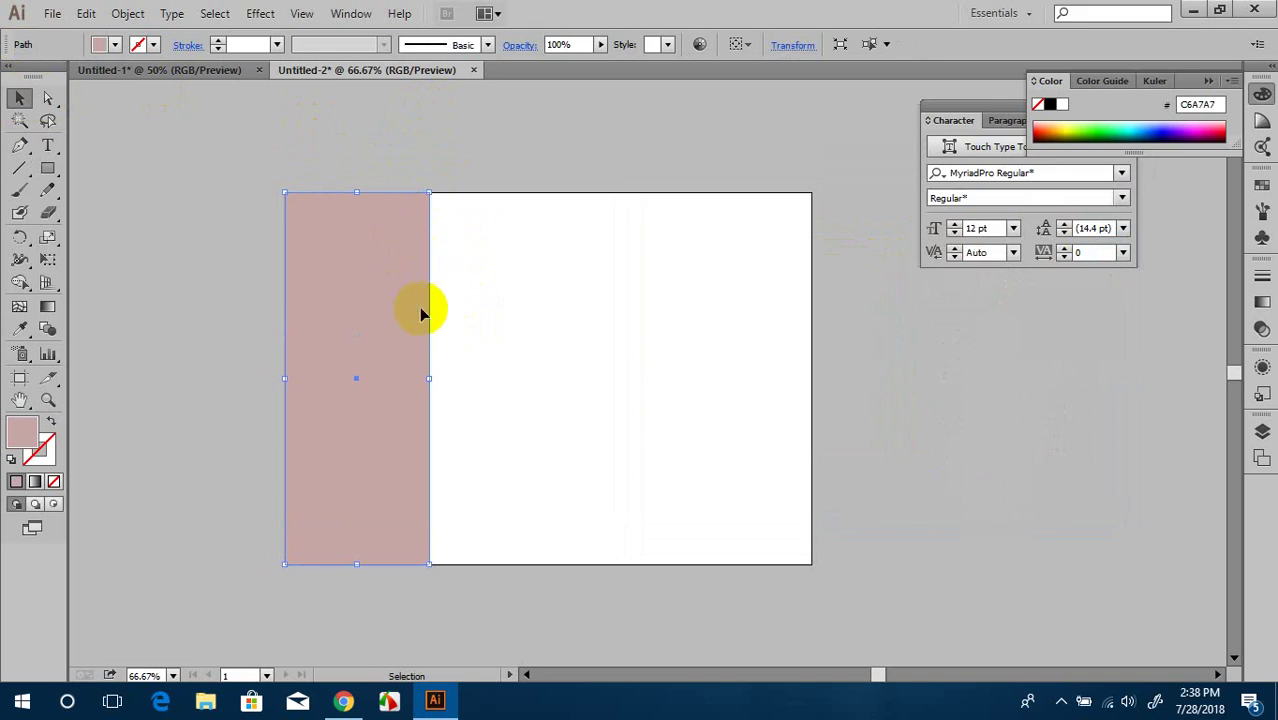
{"action": "left_click_drag", "start_coordinate": [421, 314], "coordinate": [623, 300]}
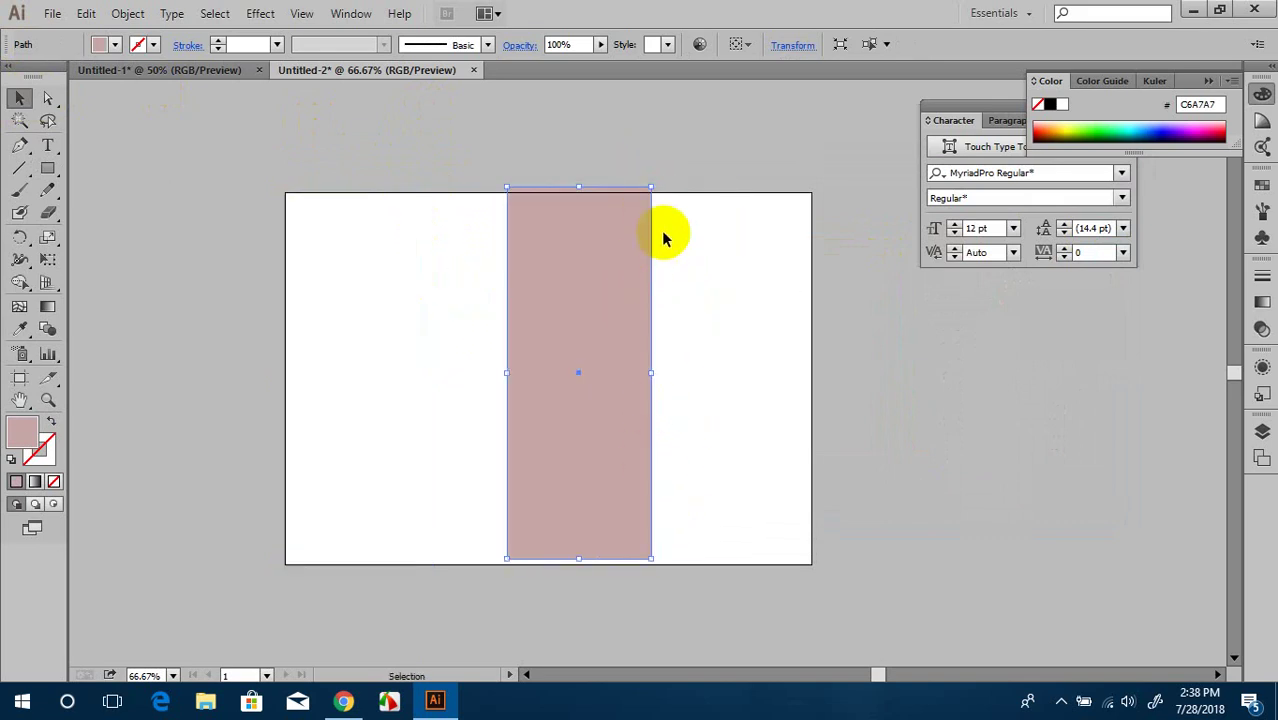
{"action": "left_click_drag", "start_coordinate": [621, 331], "coordinate": [414, 338]}
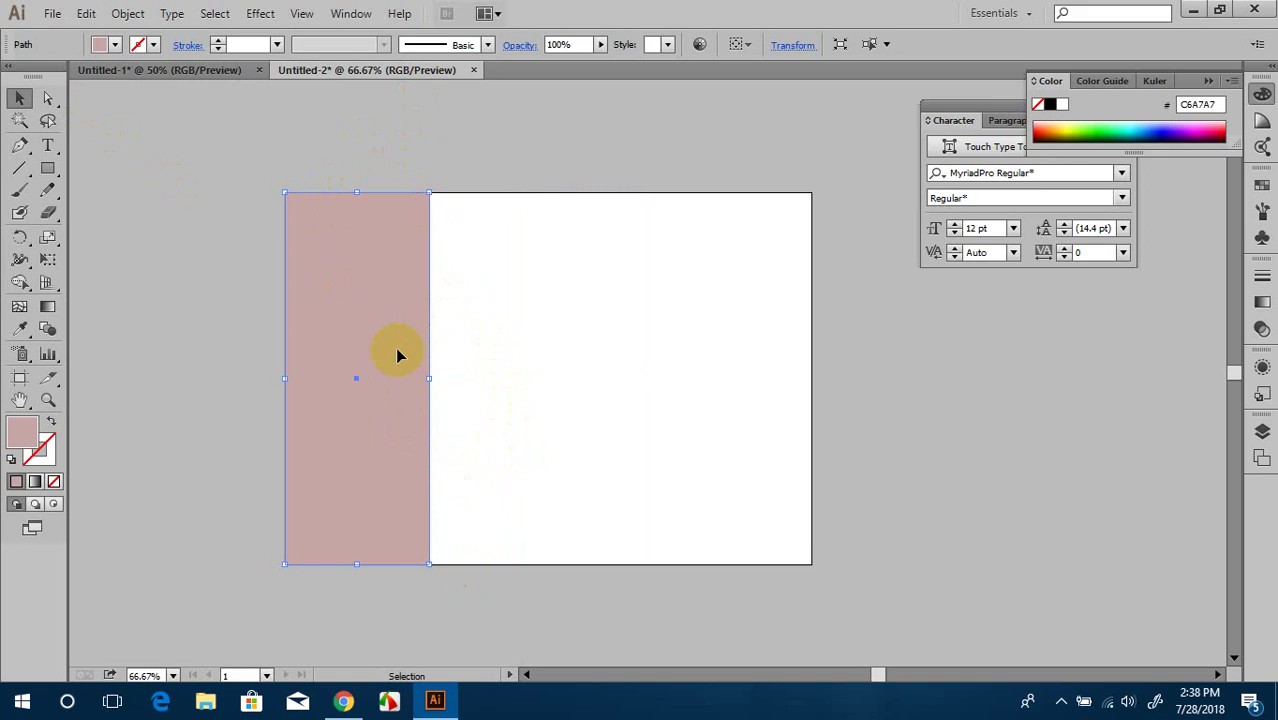
Step: Perspective-distort the rectangle so its right edge shortens into a rightward-tapering trapezoid
{"action": "left_click", "coordinate": [53, 260]}
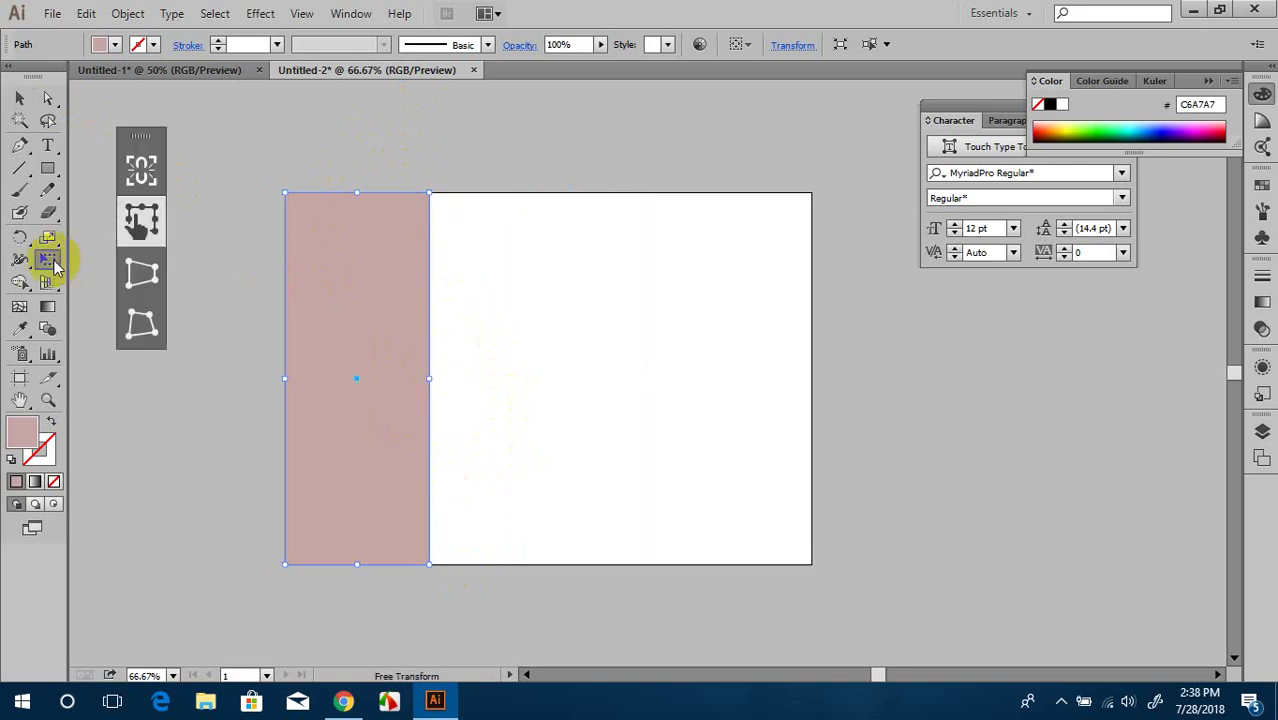
{"action": "left_click", "coordinate": [143, 273]}
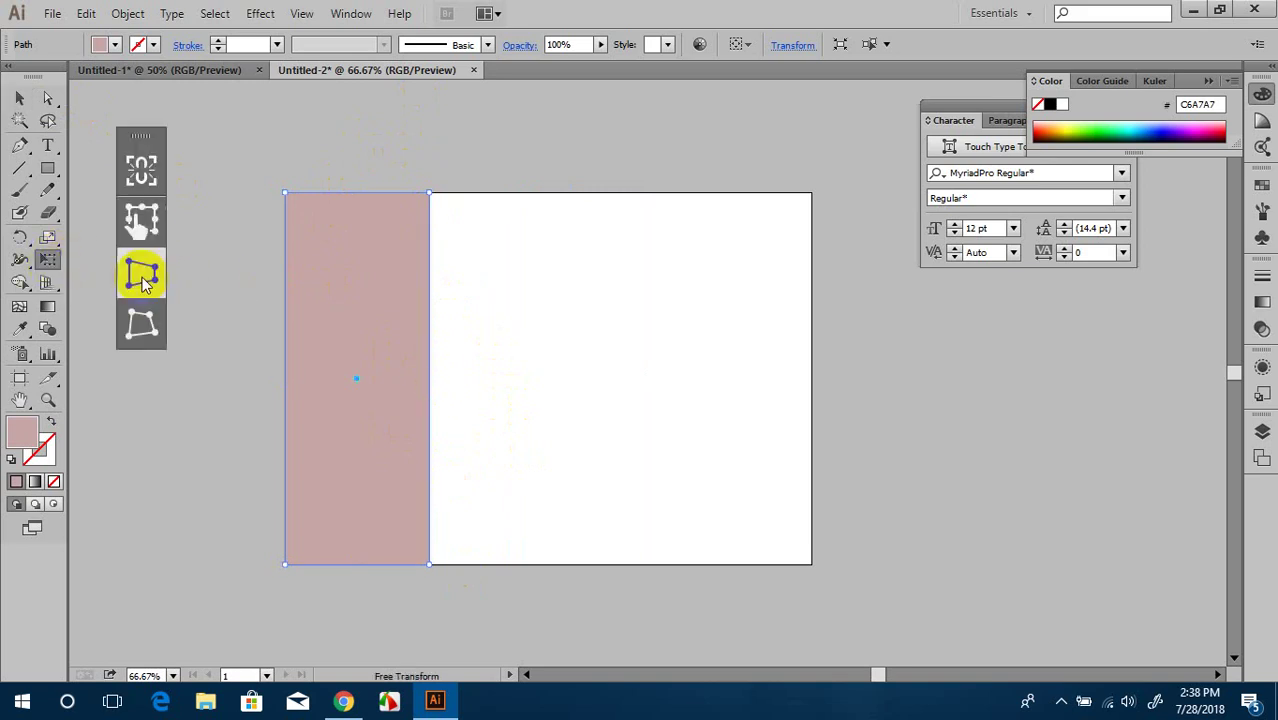
{"action": "left_click_drag", "start_coordinate": [429, 566], "coordinate": [429, 519]}
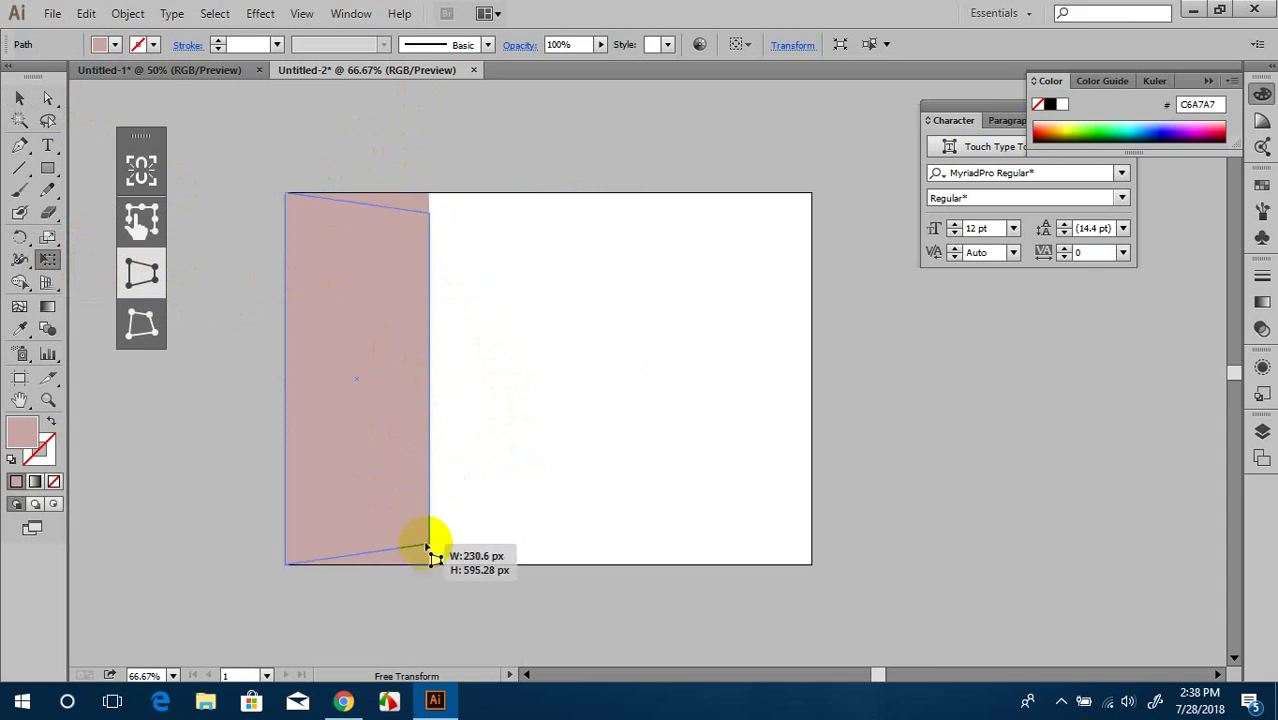
{"action": "left_click", "coordinate": [163, 337]}
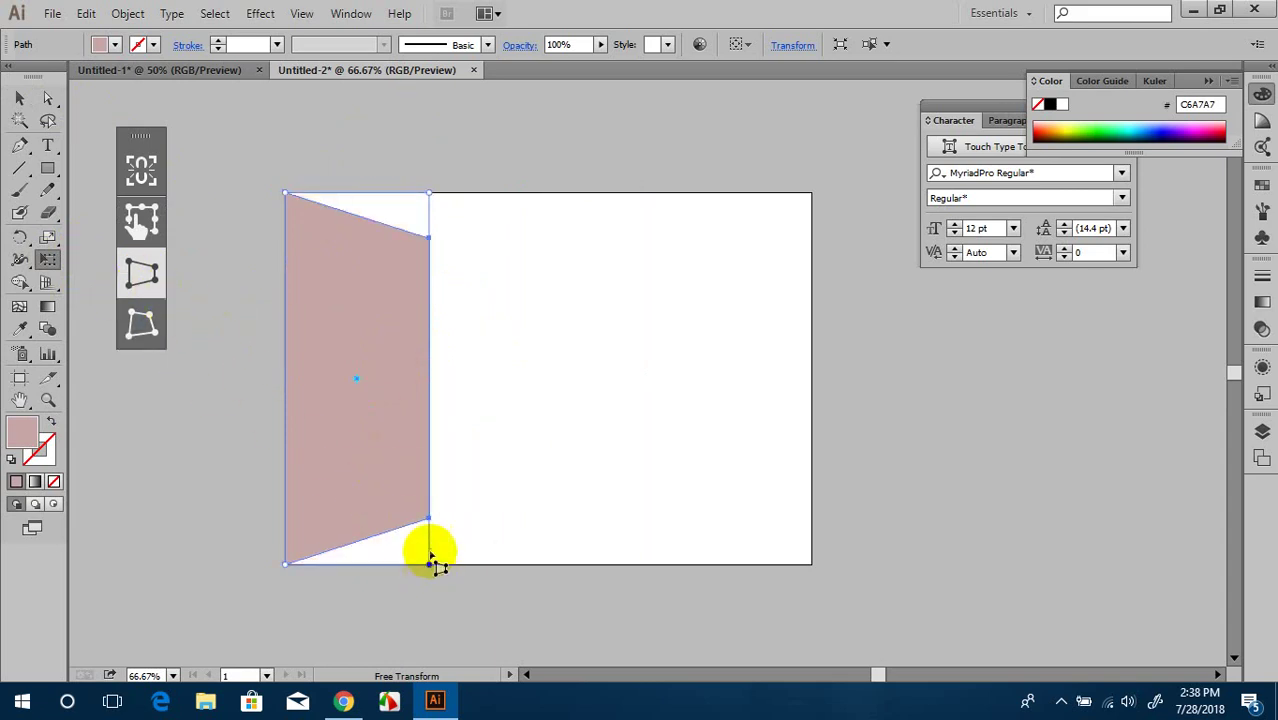
{"action": "left_click_drag", "start_coordinate": [429, 564], "coordinate": [429, 538]}
{"action": "left_click", "coordinate": [21, 98]}
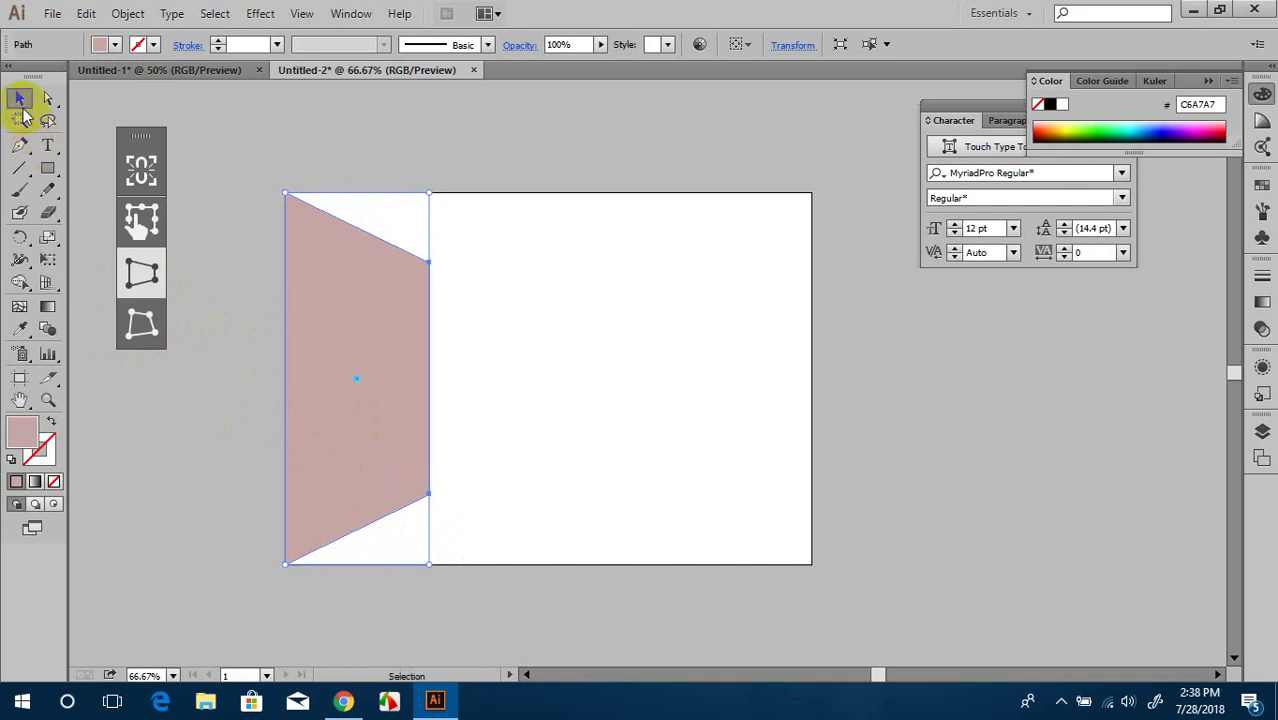
{"action": "left_click", "coordinate": [605, 254]}
{"action": "left_click_drag", "start_coordinate": [241, 158], "coordinate": [442, 419]}
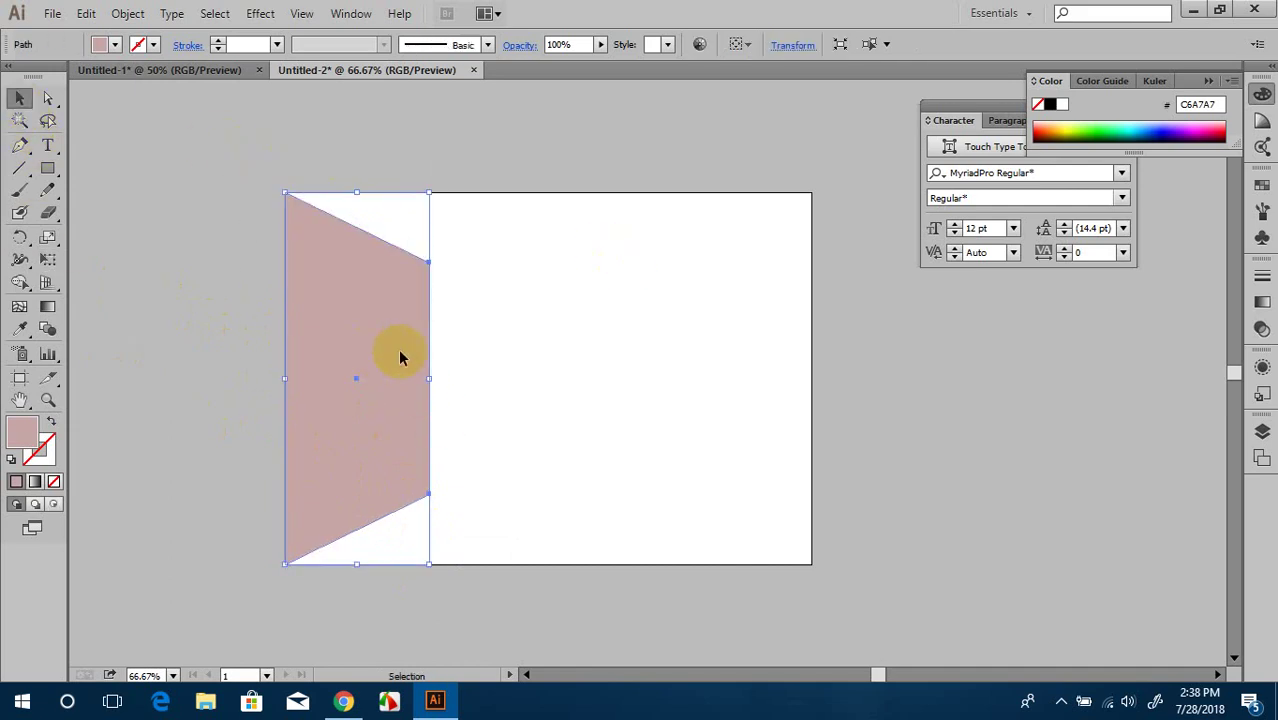
Step: Reflect a vertical copy of the pink wall and place it flush at the artboard's right edge
{"action": "right_click", "coordinate": [363, 356]}
{"action": "mouse_move", "coordinate": [421, 602]}
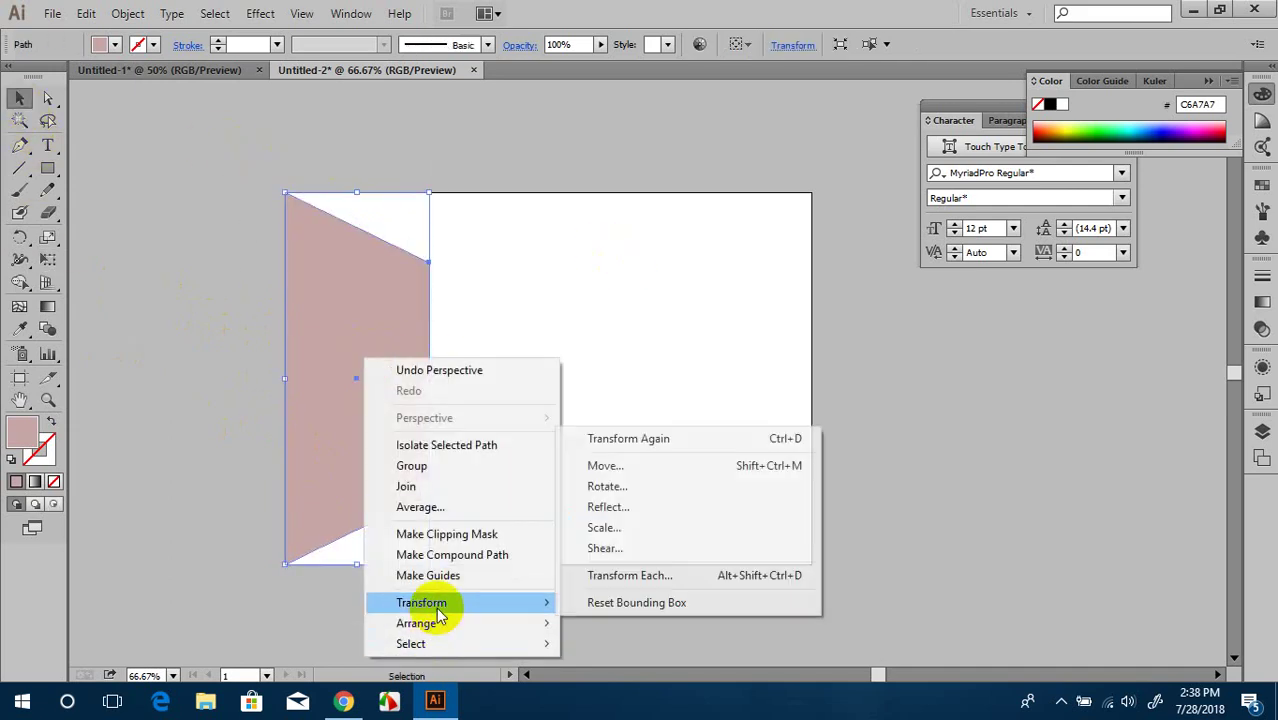
{"action": "left_click", "coordinate": [612, 507]}
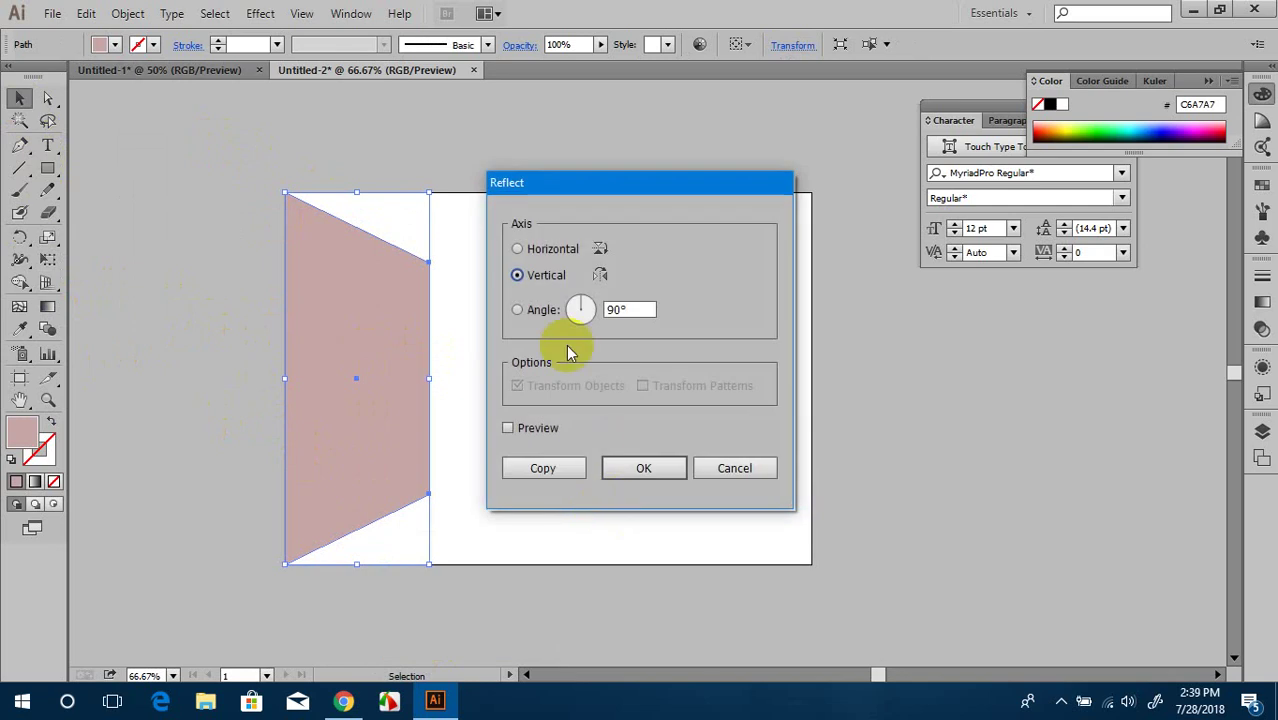
{"action": "left_click", "coordinate": [551, 466]}
{"action": "left_click_drag", "start_coordinate": [370, 373], "coordinate": [747, 376]}
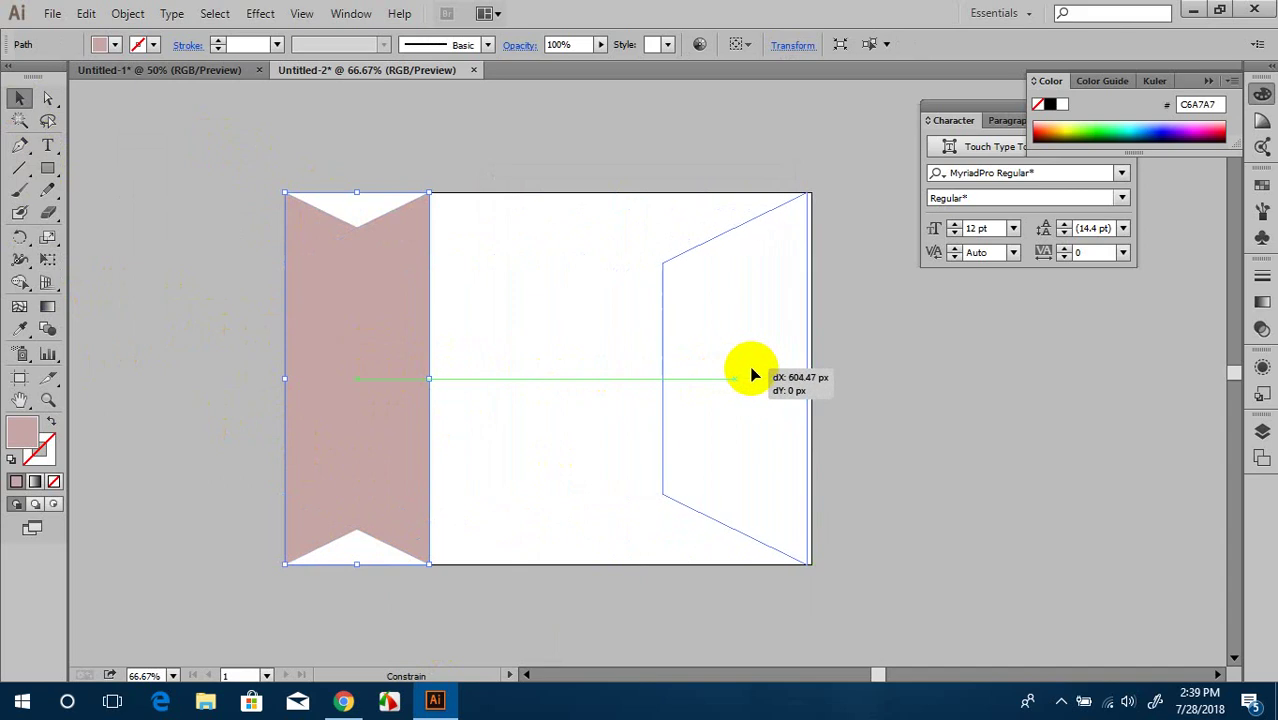
{"action": "left_click_drag", "start_coordinate": [747, 376], "coordinate": [755, 376]}
{"action": "left_click", "coordinate": [518, 401]}
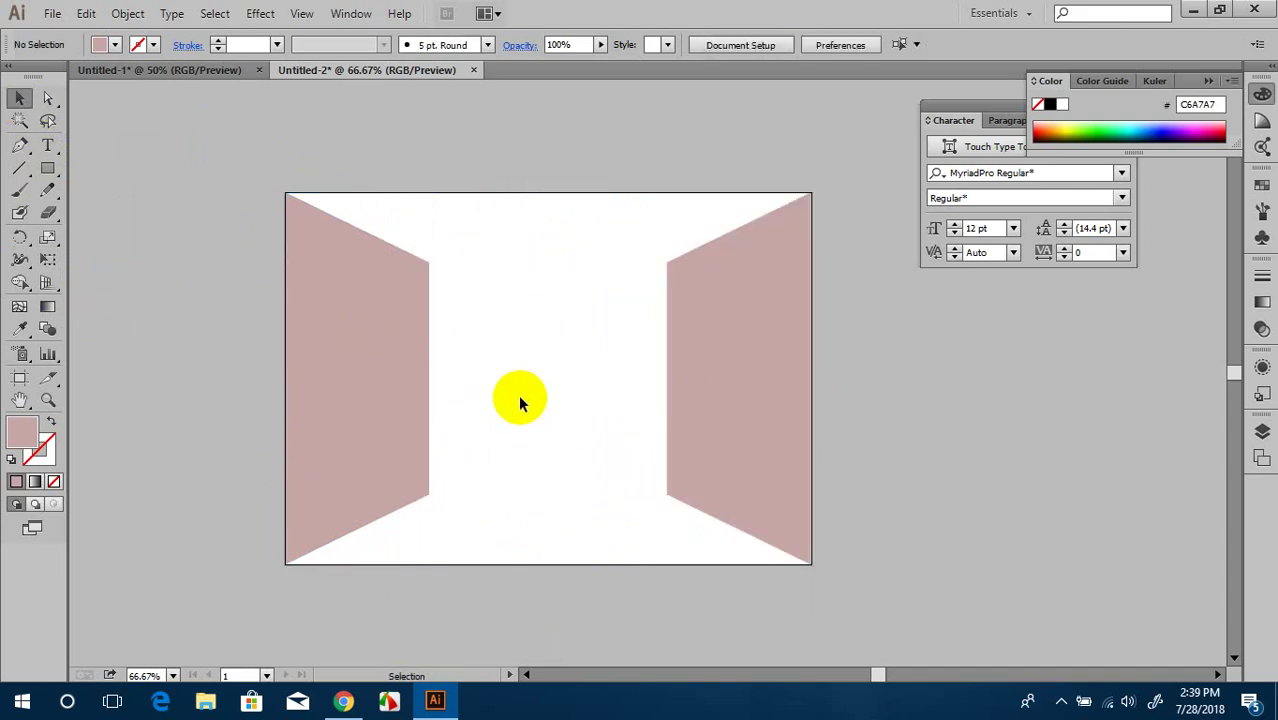
Step: Draw a back-wall rectangle between the two side walls and fill it with B79A9A
{"action": "left_click", "coordinate": [54, 175]}
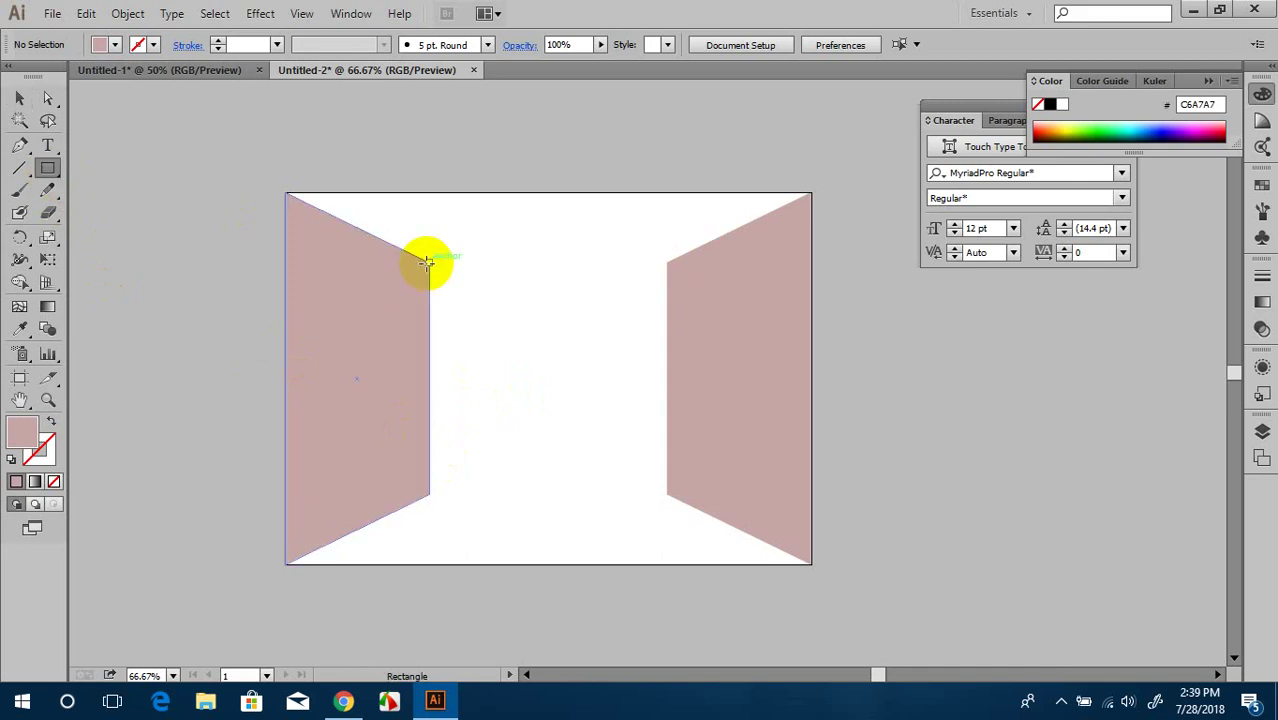
{"action": "left_click_drag", "start_coordinate": [429, 262], "coordinate": [667, 493]}
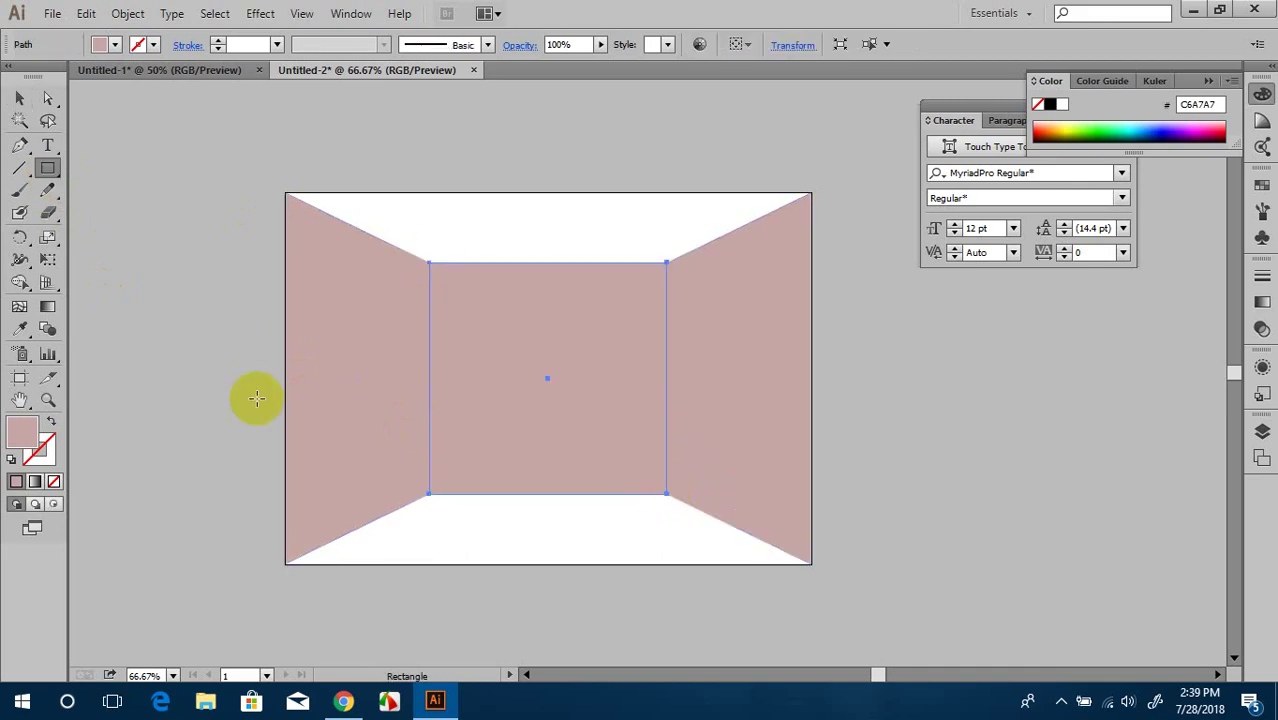
{"action": "double_click", "coordinate": [24, 436]}
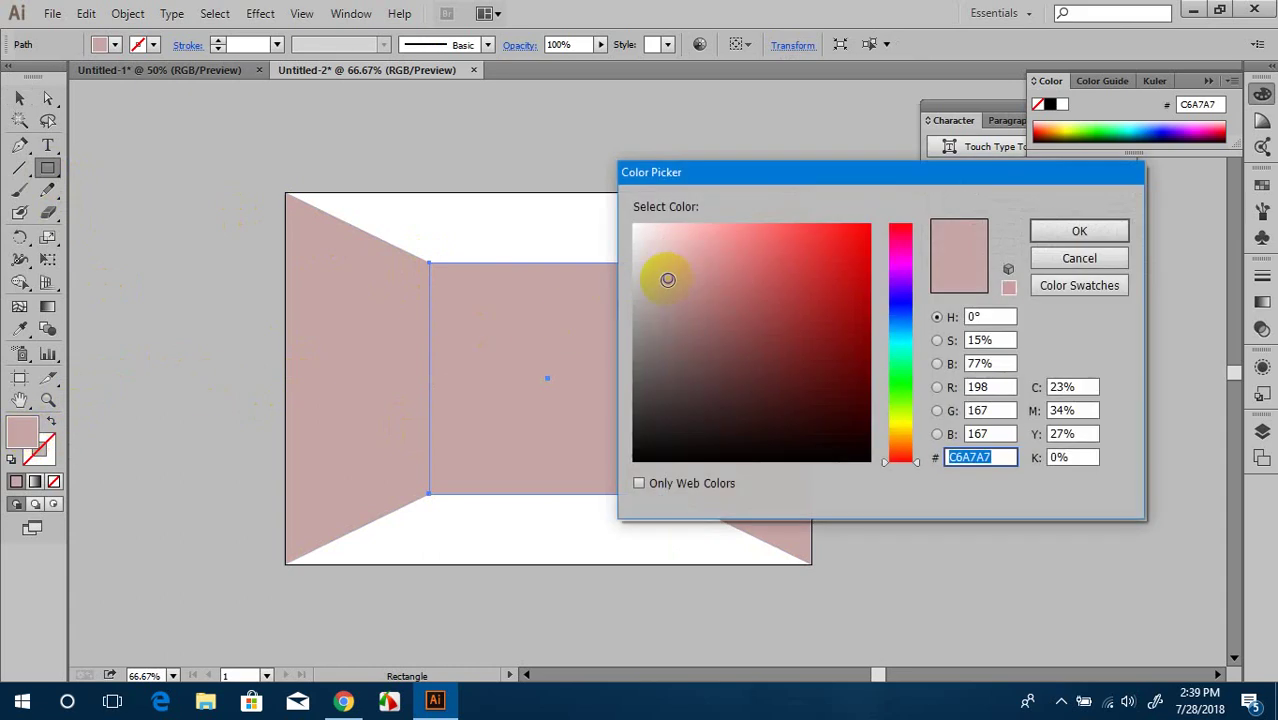
{"action": "left_click", "coordinate": [670, 286]}
{"action": "left_click", "coordinate": [1079, 231]}
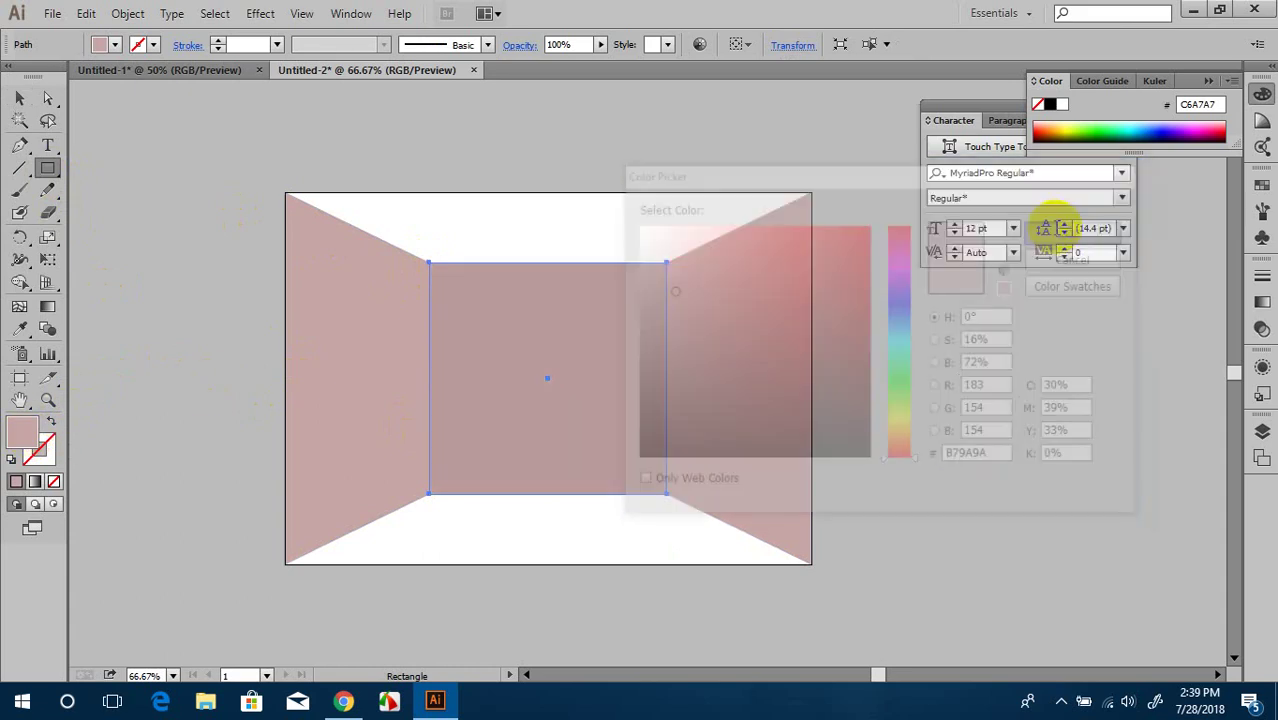
{"action": "left_click", "coordinate": [19, 97]}
{"action": "left_click", "coordinate": [233, 131]}
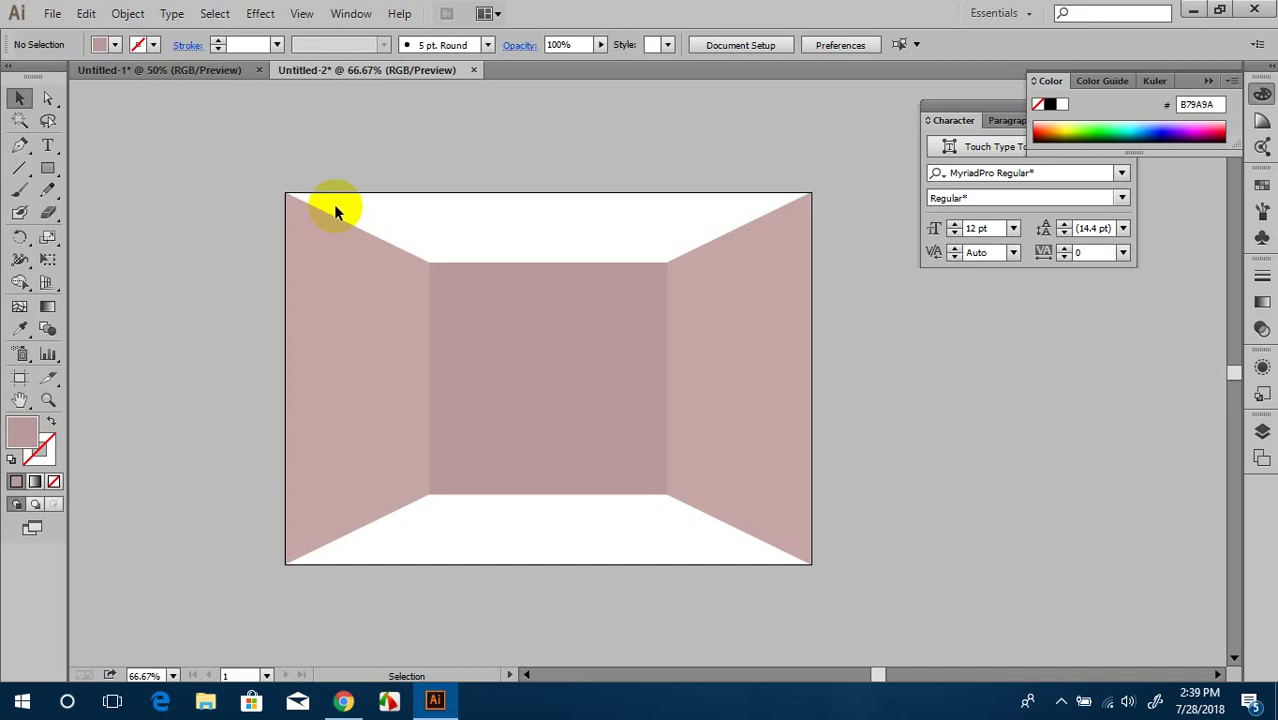
Step: Draw an artboard-sized AD9292 rectangle and send it to the back behind the walls
{"action": "left_click", "coordinate": [47, 168]}
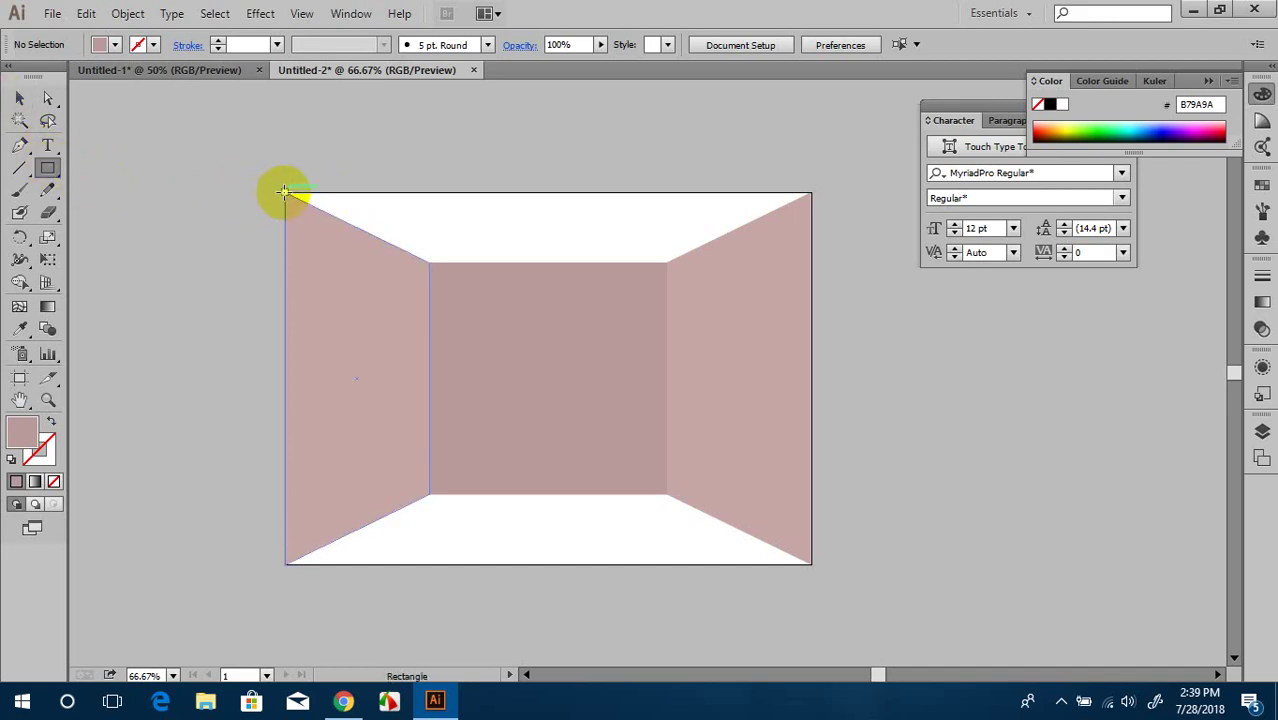
{"action": "left_click_drag", "start_coordinate": [285, 193], "coordinate": [812, 562]}
{"action": "double_click", "coordinate": [18, 435]}
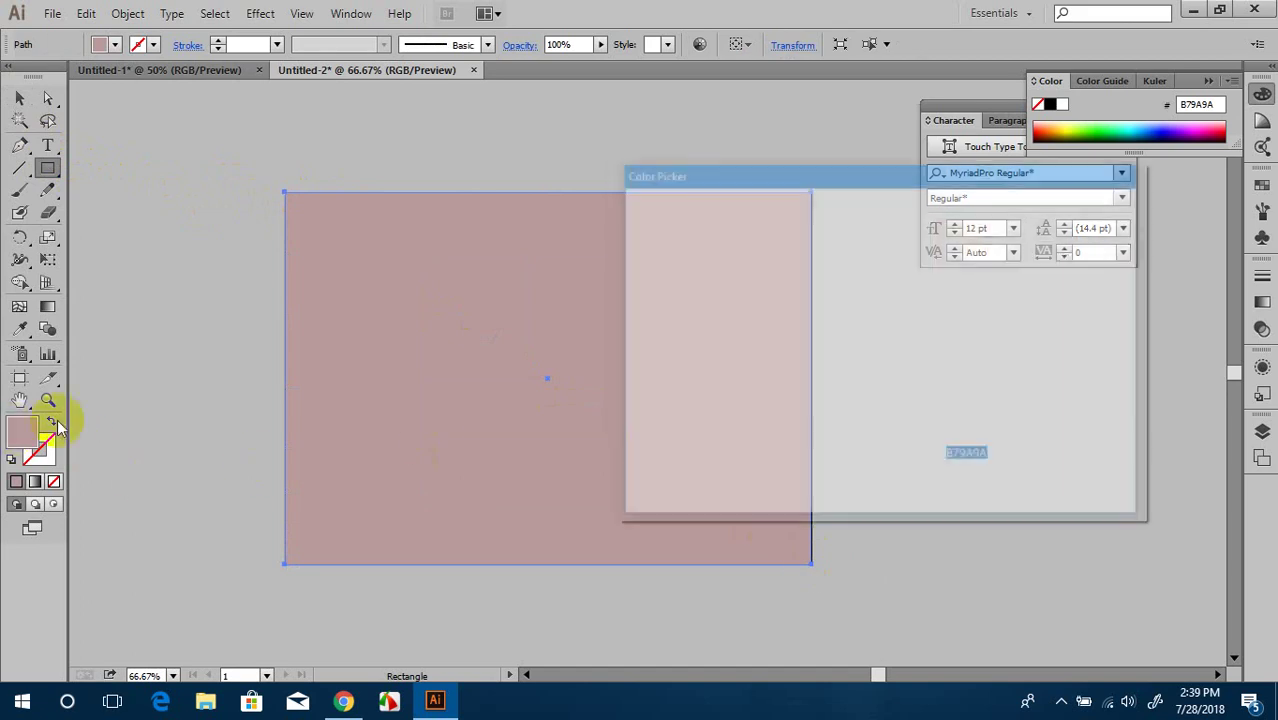
{"action": "left_click", "coordinate": [673, 296]}
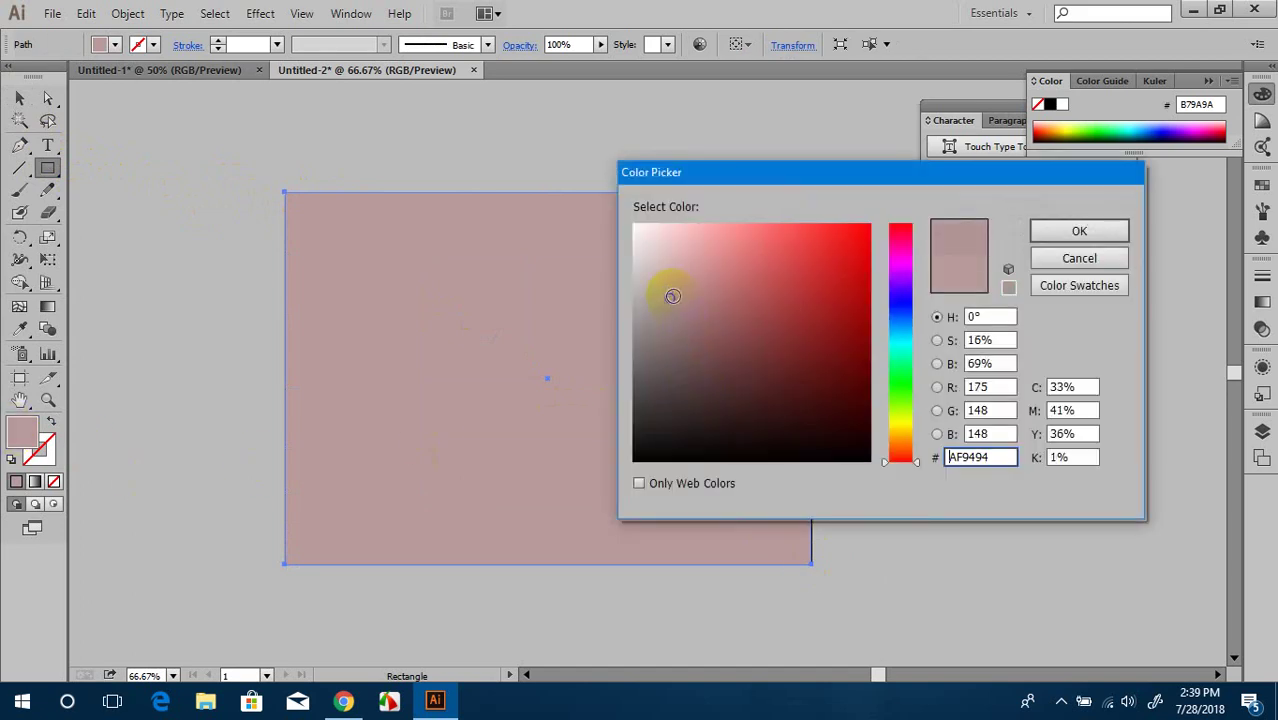
{"action": "left_click", "coordinate": [1046, 234]}
{"action": "right_click", "coordinate": [607, 282]}
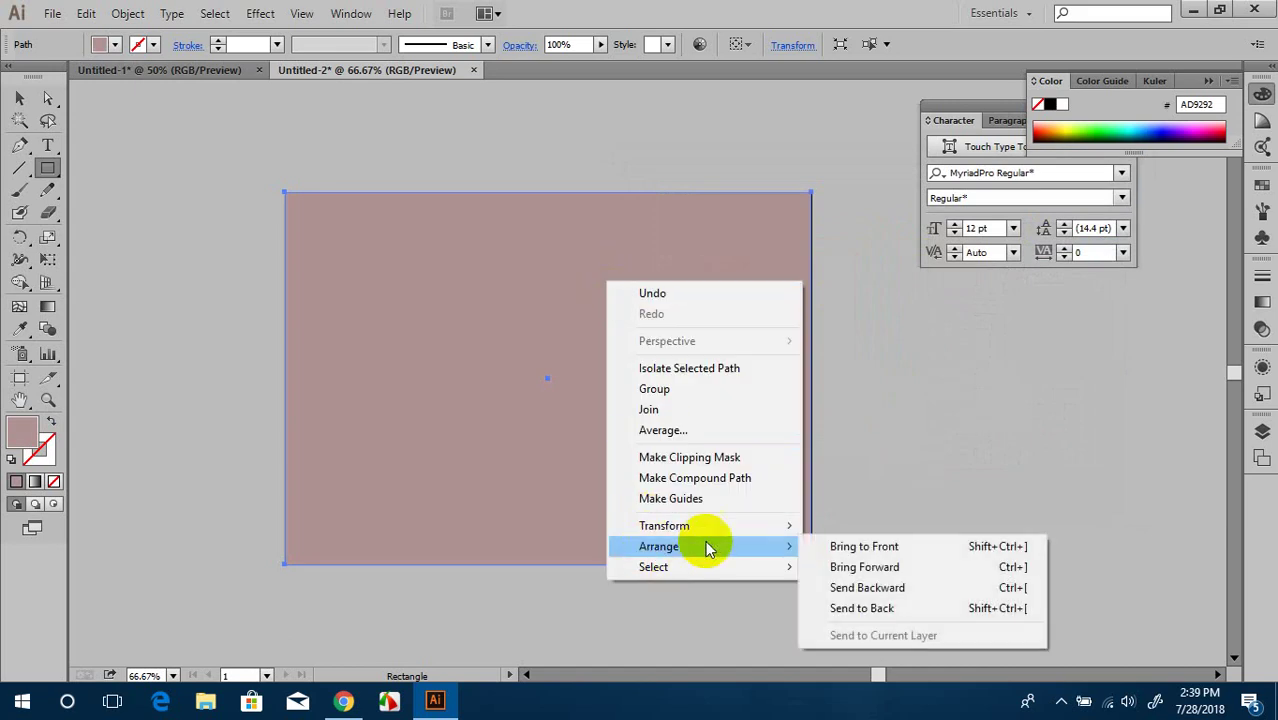
{"action": "left_click", "coordinate": [855, 602]}
{"action": "left_click", "coordinate": [19, 98]}
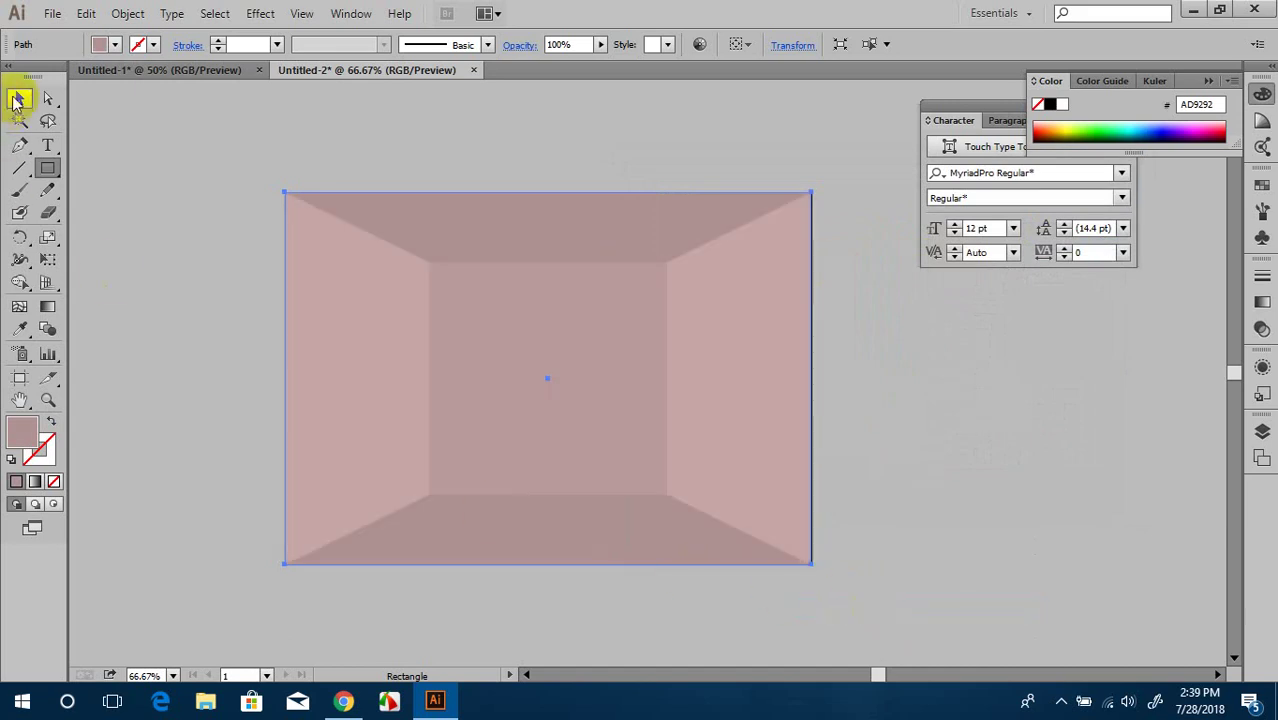
{"action": "left_click", "coordinate": [256, 111]}
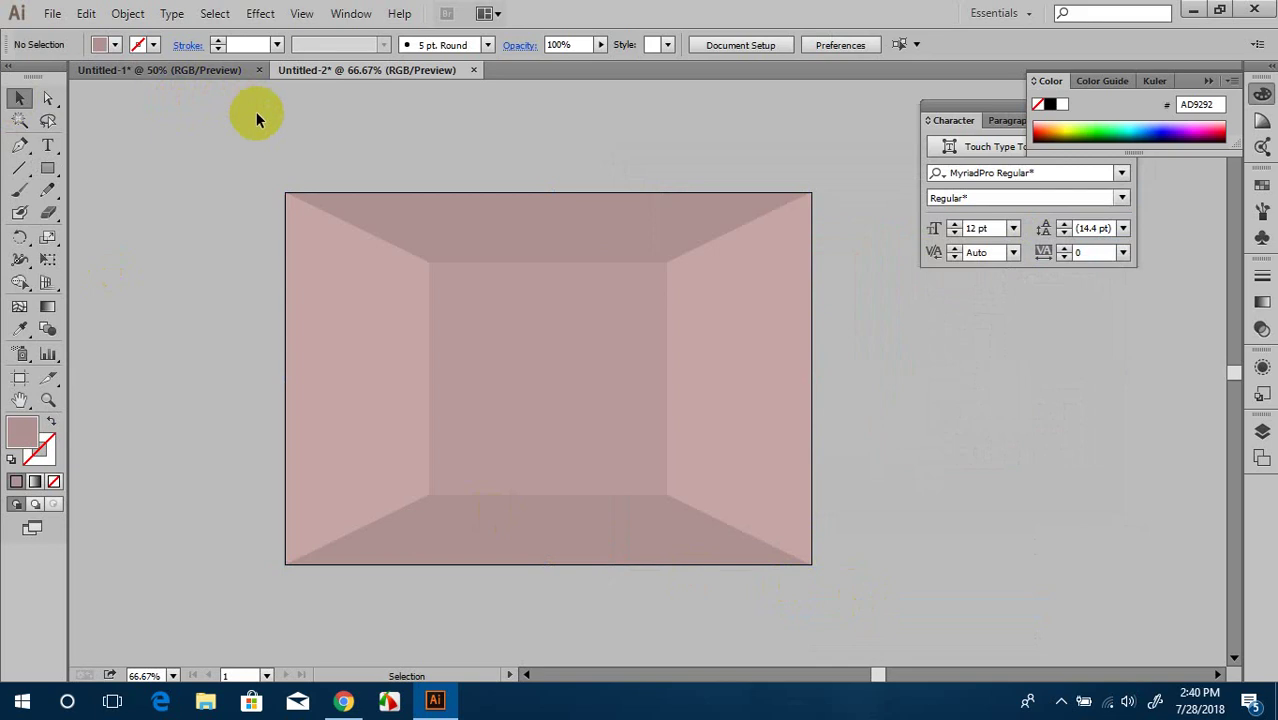
{"action": "scroll", "coordinate": [400, 310], "scroll_direction": "up", "scroll_amount": 1}
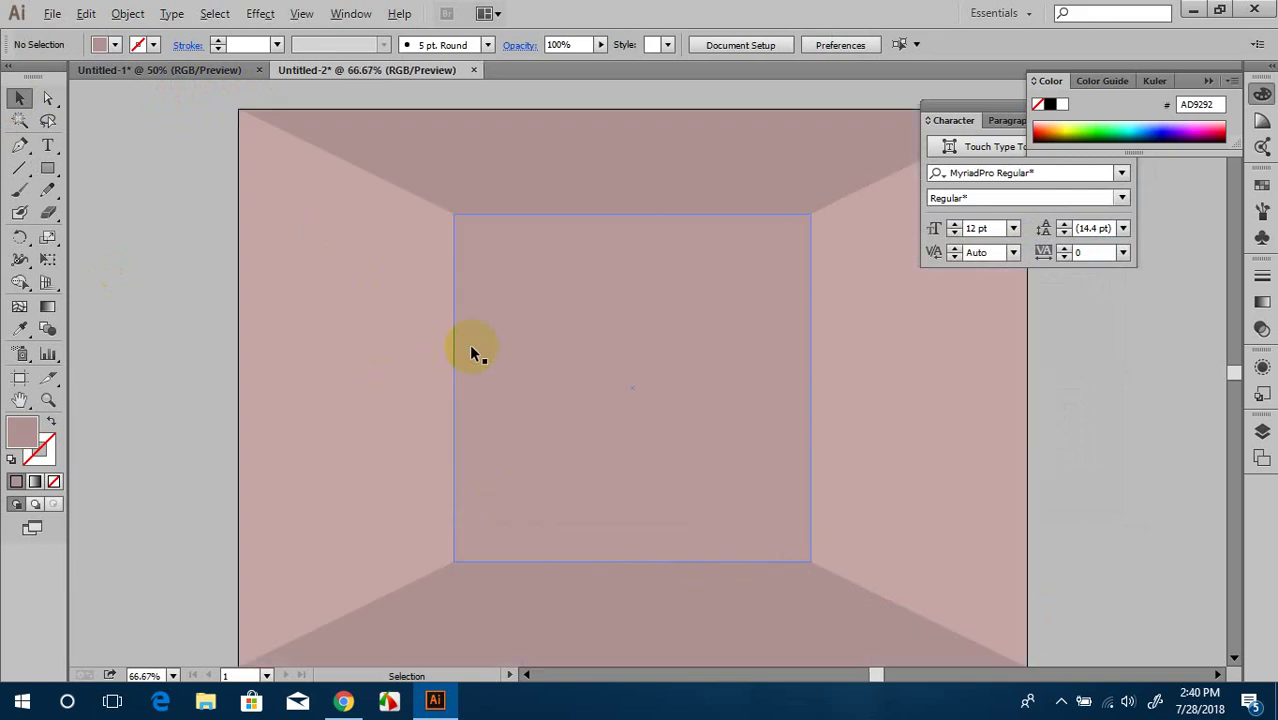
{"action": "scroll", "coordinate": [469, 343], "scroll_direction": "down", "scroll_amount": 2}
{"action": "scroll", "coordinate": [377, 364], "scroll_direction": "up", "scroll_amount": 1}
{"action": "scroll", "coordinate": [380, 362], "scroll_direction": "up", "scroll_amount": 1}
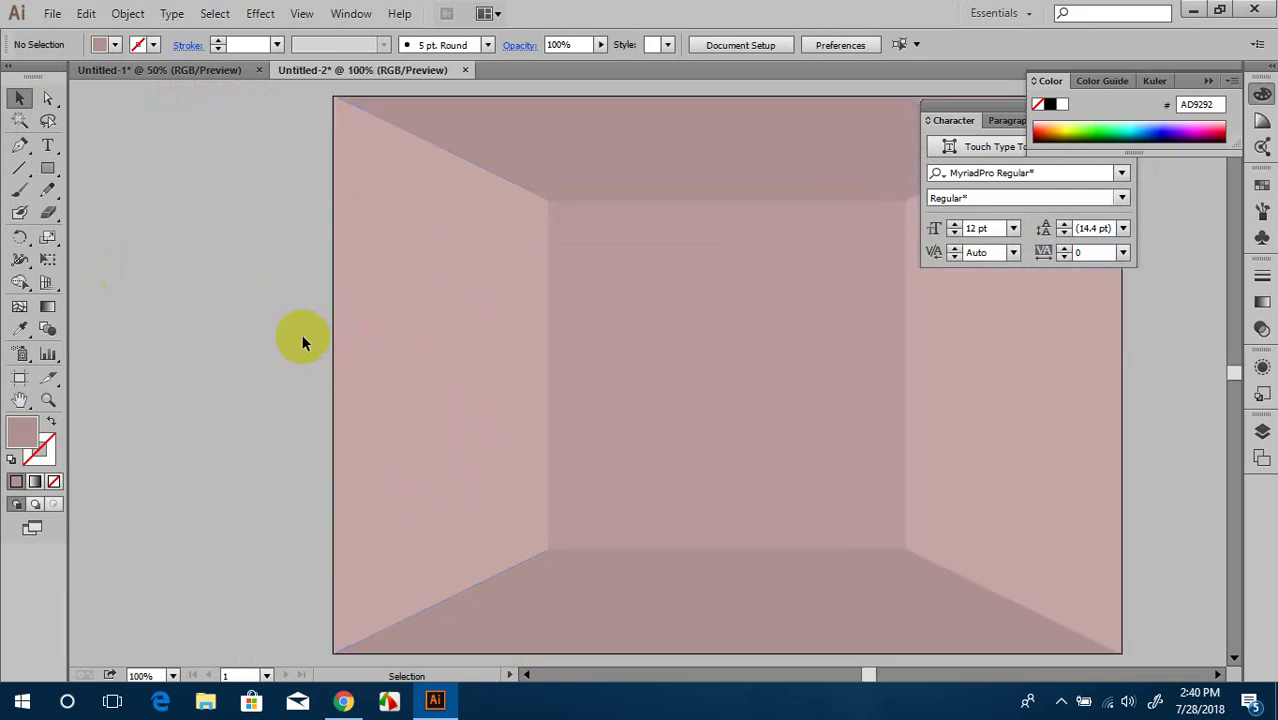
{"action": "left_click_drag", "start_coordinate": [226, 295], "coordinate": [305, 394]}
{"action": "scroll", "coordinate": [209, 330], "scroll_direction": "down", "scroll_amount": 1}
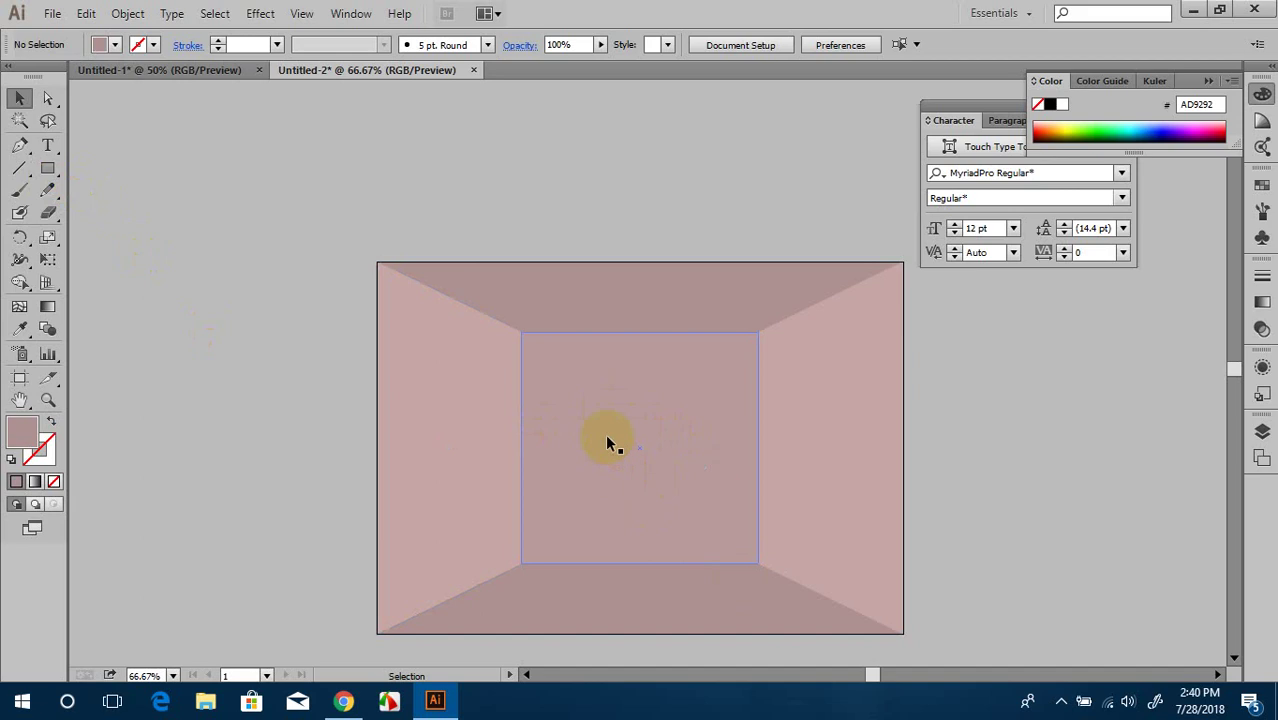
{"action": "scroll", "coordinate": [719, 503], "scroll_direction": "up", "scroll_amount": 1}
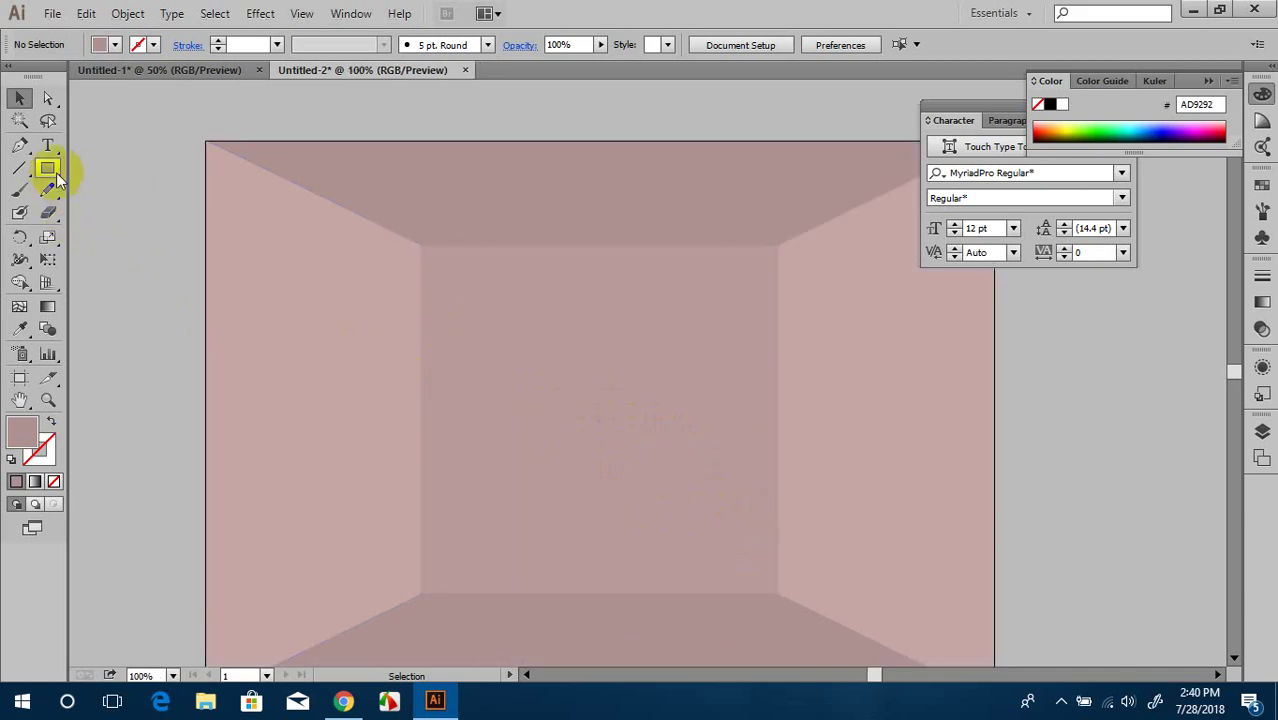
Step: Draw the TV rectangle on the back wall with a black stroke and 9B9B9B grey fill
{"action": "mouse_move", "coordinate": [50, 170]}
{"action": "left_mouse_down"}
{"action": "mouse_move", "coordinate": [137, 195]}
{"action": "mouse_move", "coordinate": [130, 168]}
{"action": "left_mouse_up"}
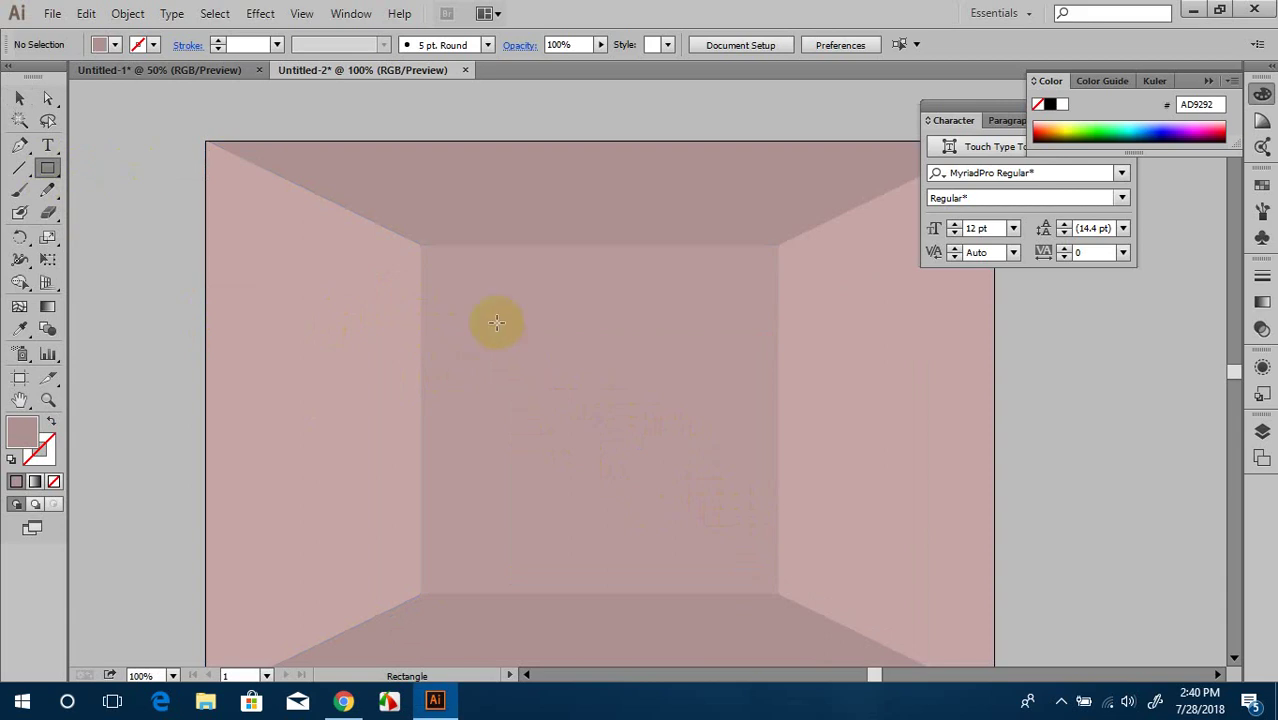
{"action": "left_click_drag", "start_coordinate": [497, 322], "coordinate": [731, 460]}
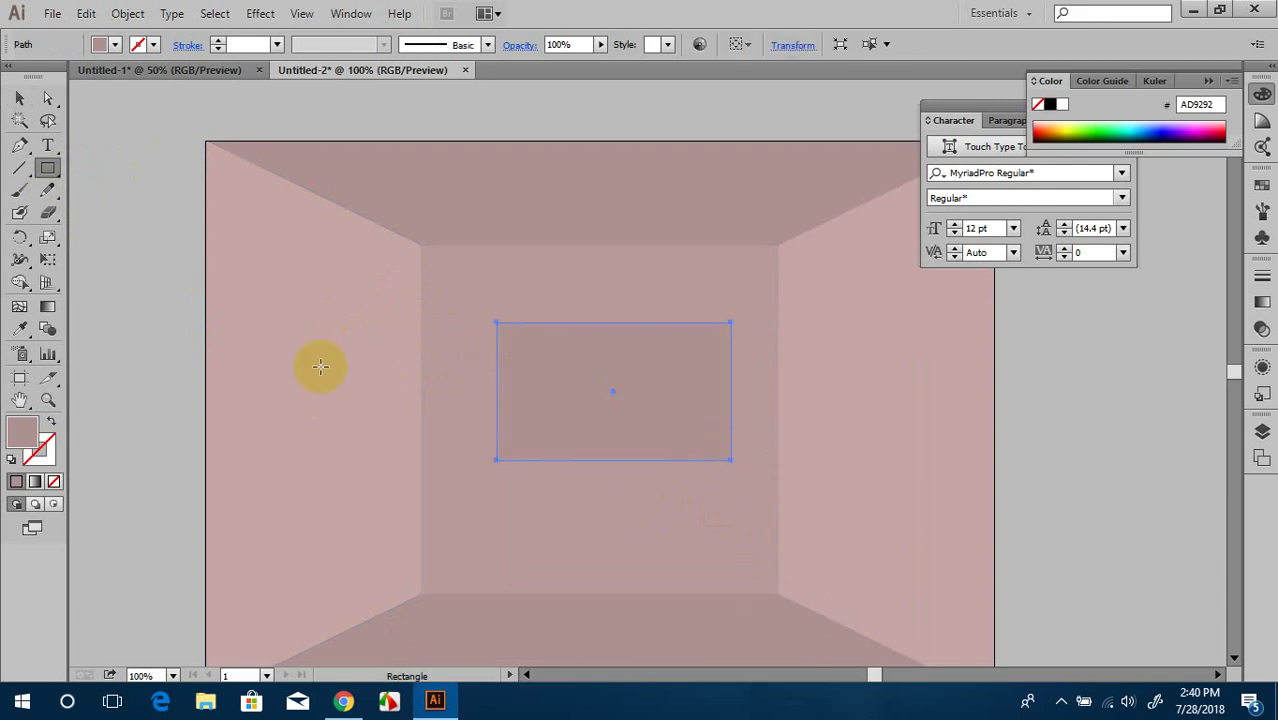
{"action": "double_click", "coordinate": [32, 436]}
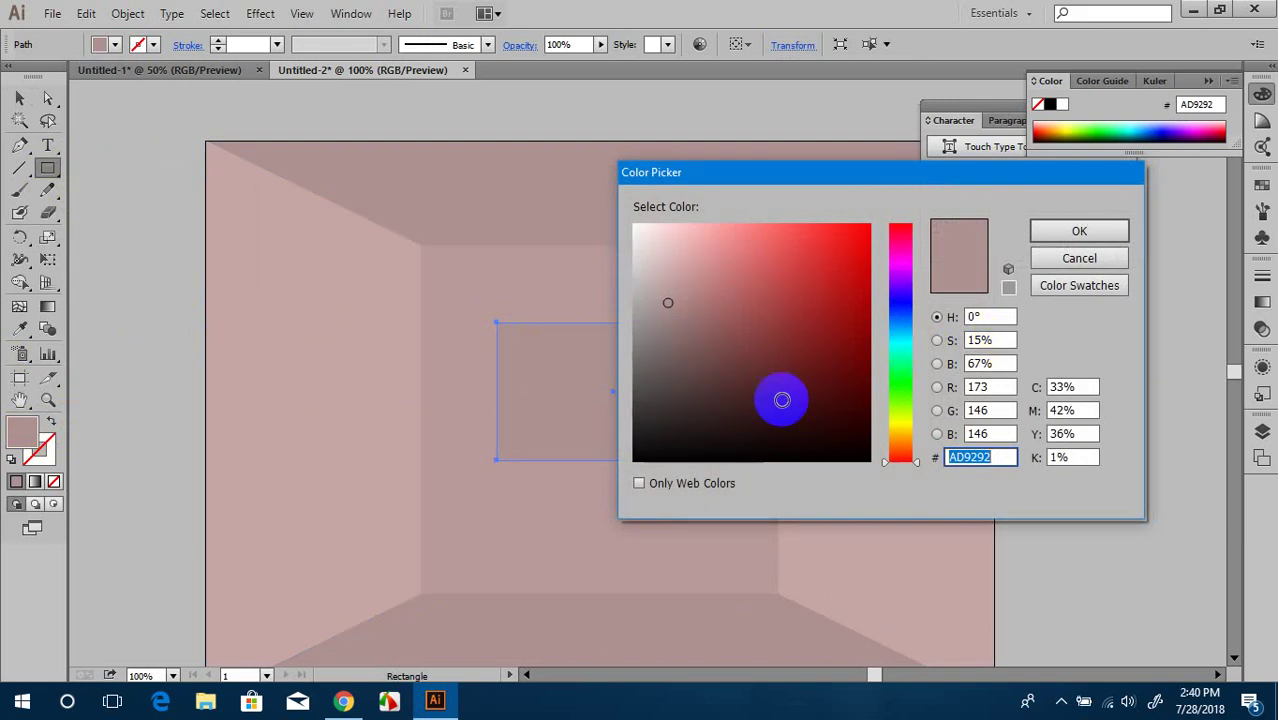
{"action": "left_click_drag", "start_coordinate": [636, 410], "coordinate": [633, 470]}
{"action": "left_click", "coordinate": [1079, 231]}
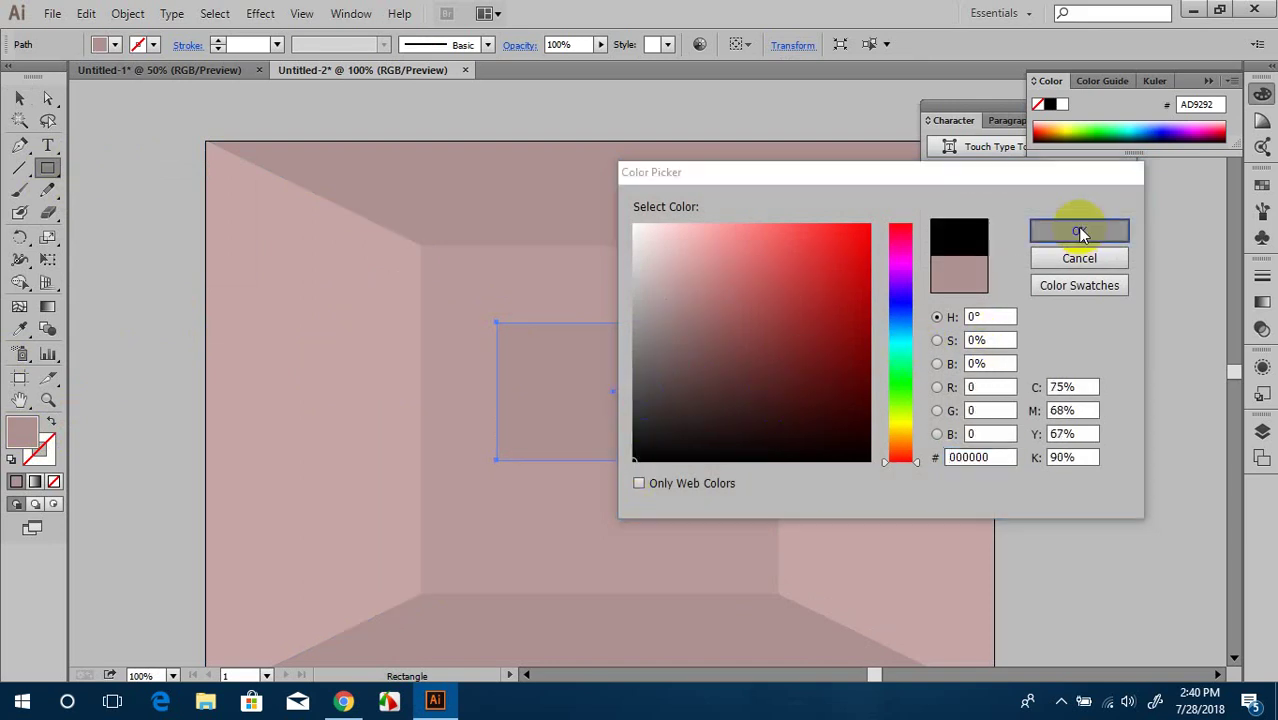
{"action": "left_click", "coordinate": [50, 424]}
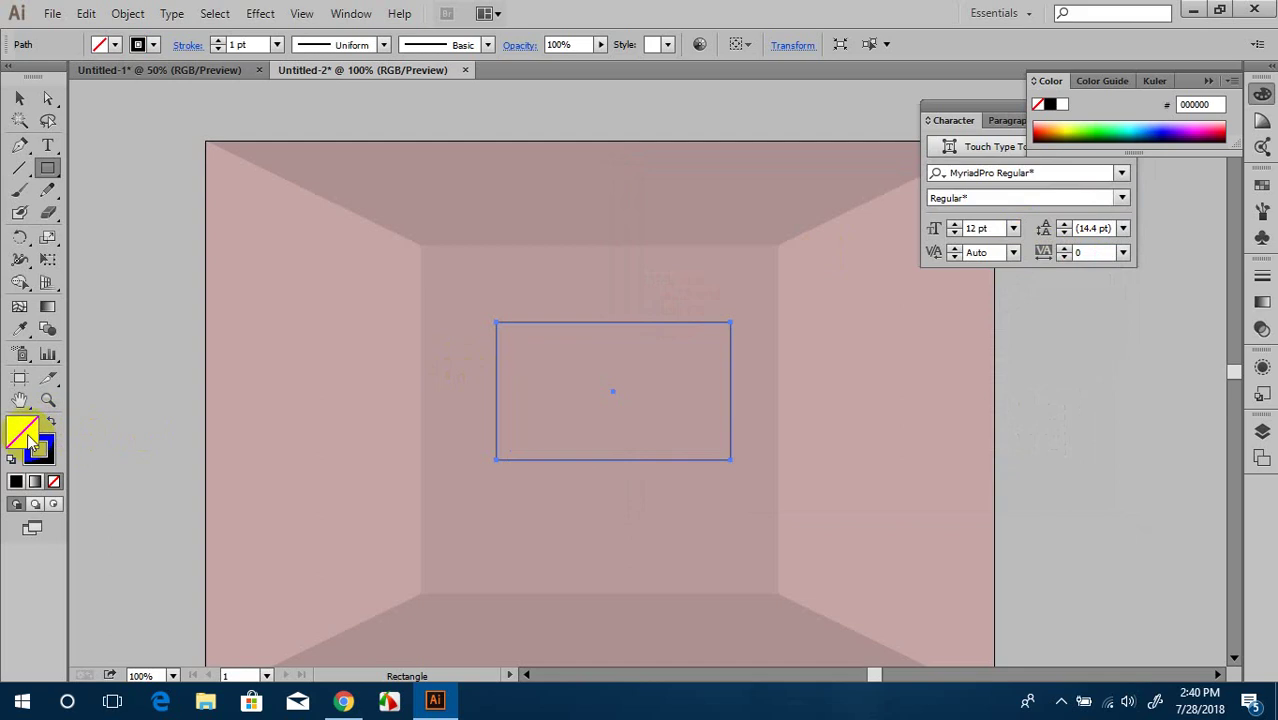
{"action": "double_click", "coordinate": [33, 442]}
{"action": "left_click_drag", "start_coordinate": [631, 344], "coordinate": [622, 320]}
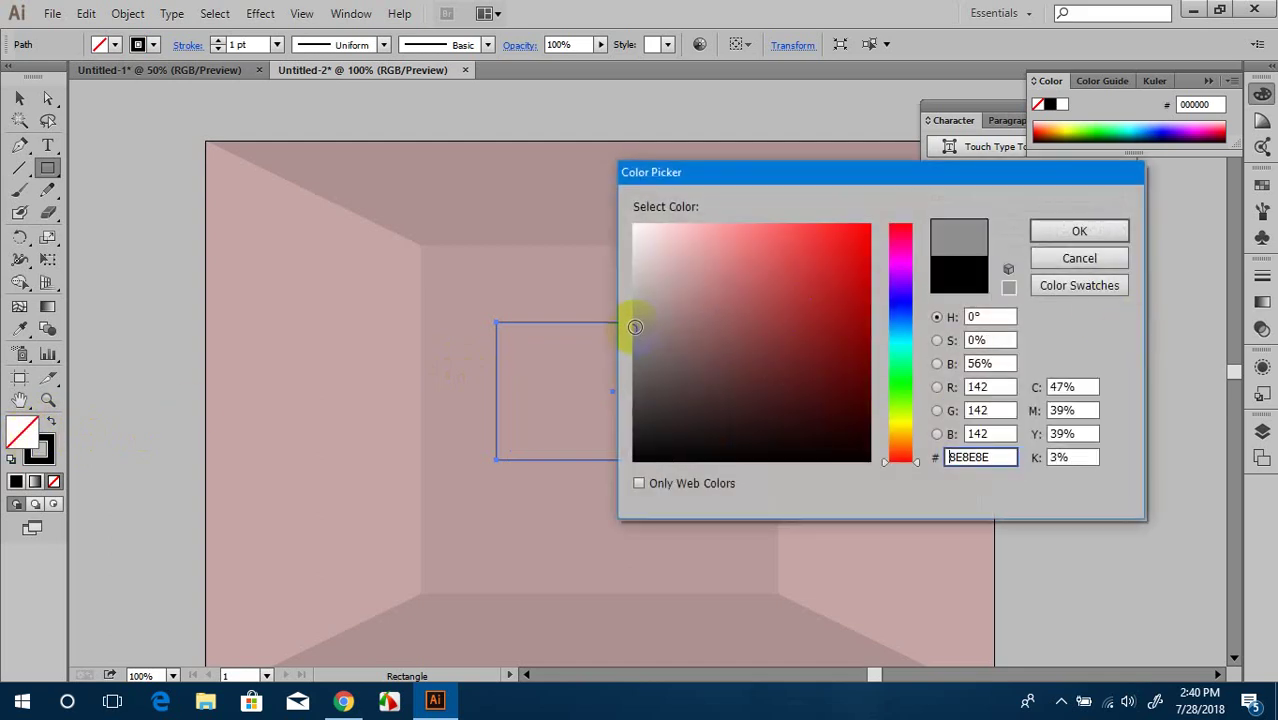
{"action": "left_click", "coordinate": [1079, 231]}
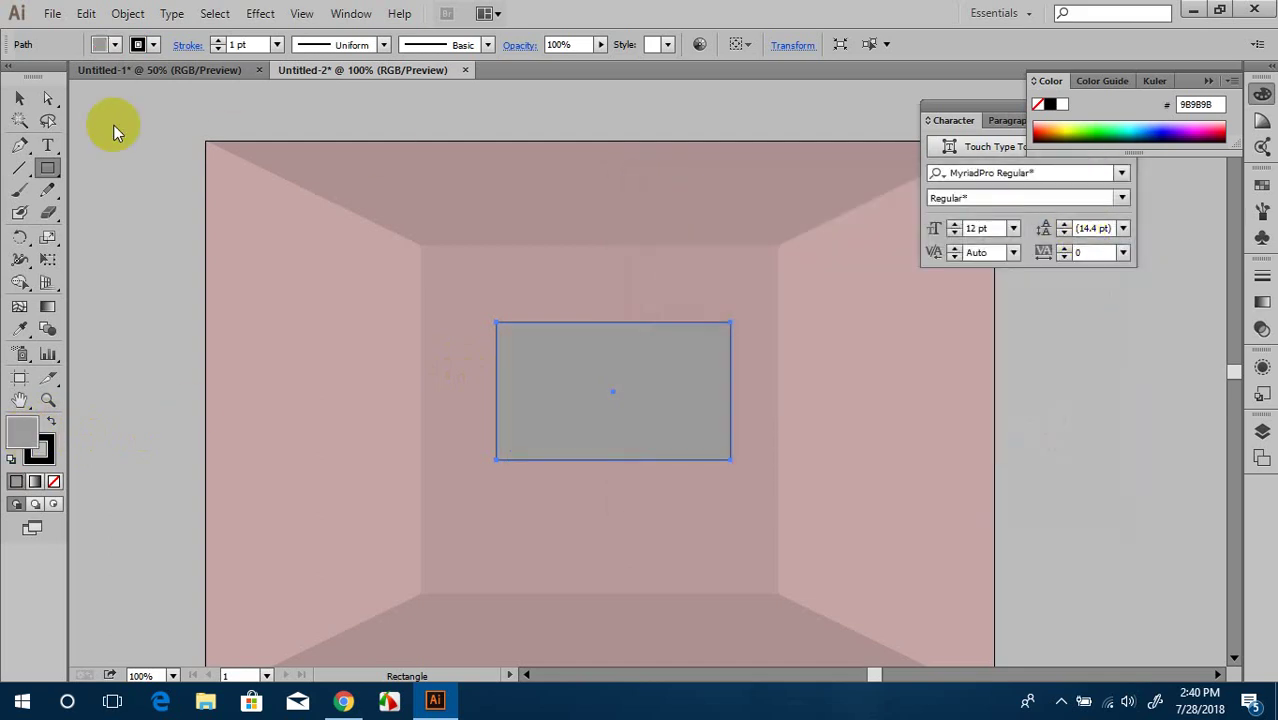
Step: Set the TV rectangle's stroke weight to 7 pt
{"action": "left_click", "coordinate": [19, 98]}
{"action": "left_click", "coordinate": [276, 44]}
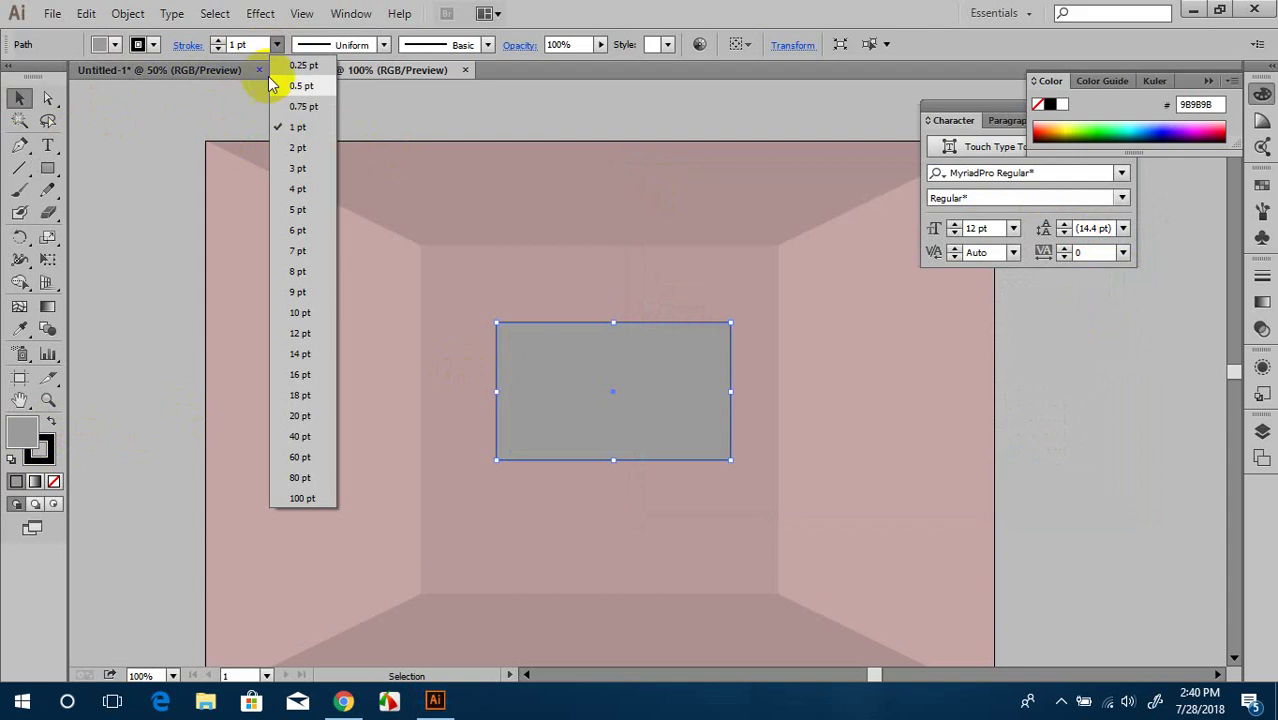
{"action": "left_click", "coordinate": [254, 45]}
{"action": "double_click", "coordinate": [250, 46]}
{"action": "type", "text": "3"}
{"action": "key", "text": "Return"}
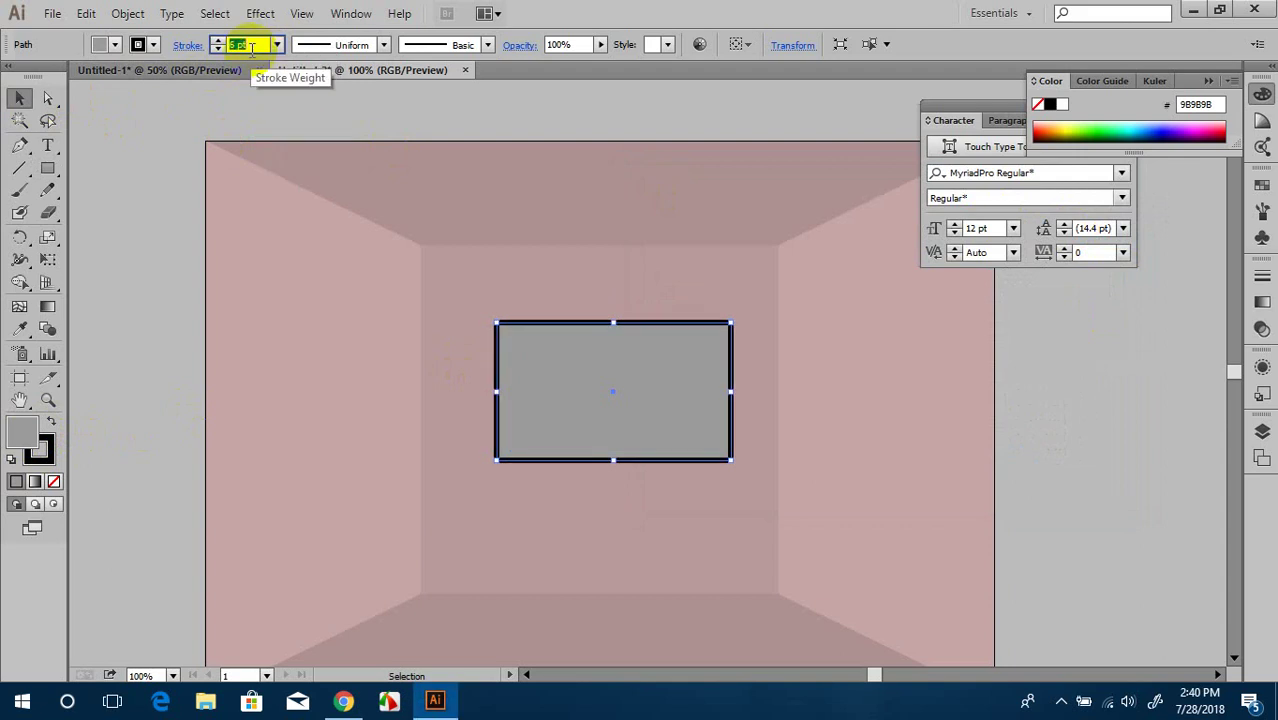
{"action": "scroll", "coordinate": [678, 328], "scroll_direction": "up", "scroll_amount": 2}
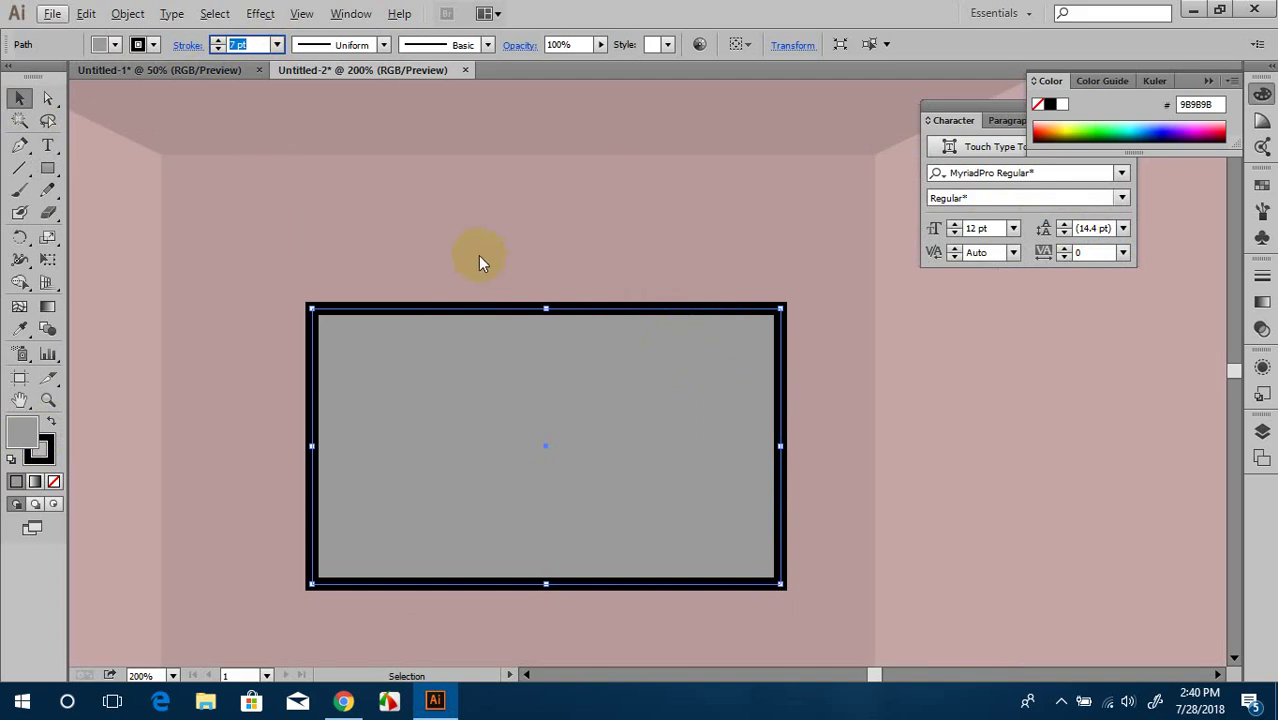
{"action": "left_click", "coordinate": [464, 345]}
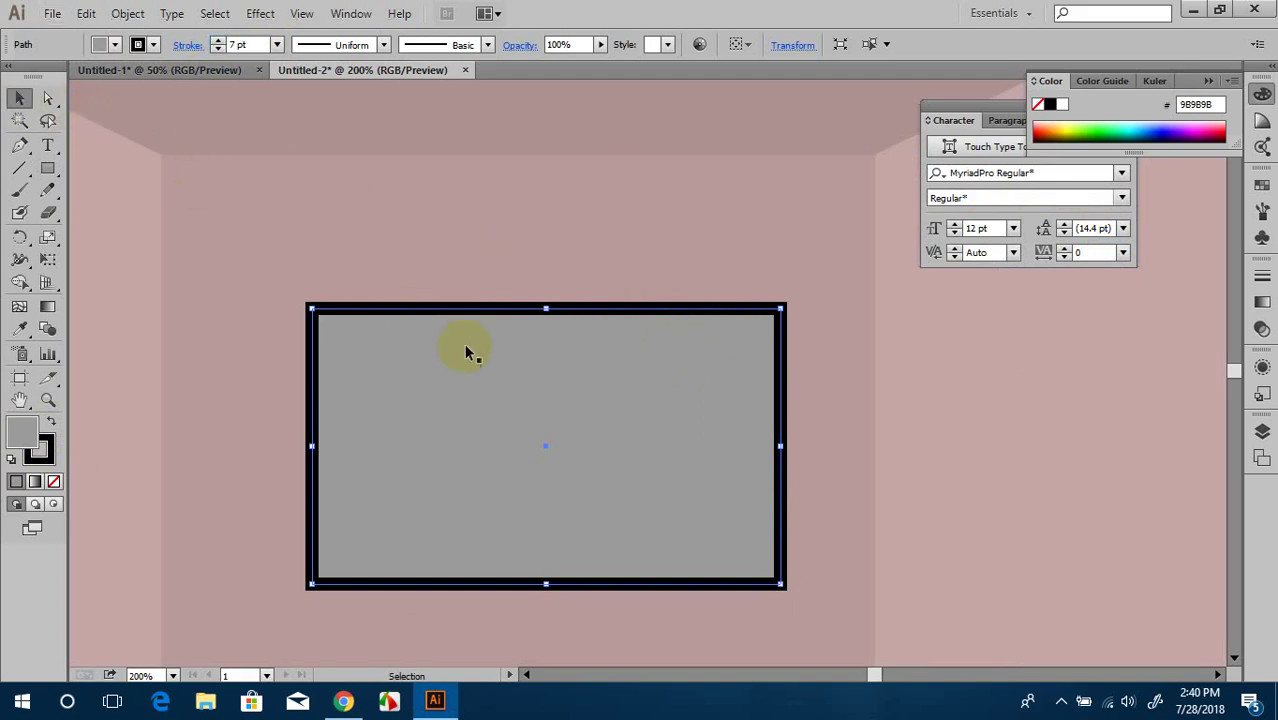
{"action": "left_click", "coordinate": [50, 98]}
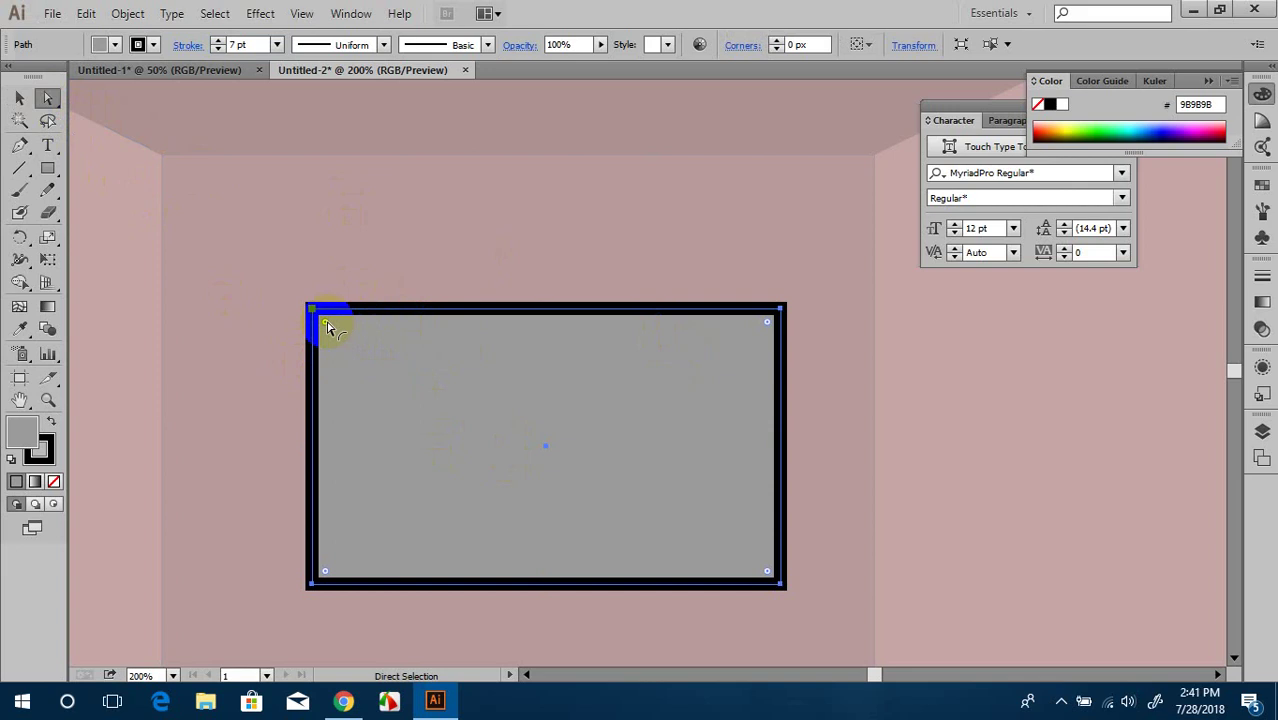
Step: Round the TV rectangle's corners to 7.75 px
{"action": "left_click_drag", "start_coordinate": [327, 327], "coordinate": [333, 329]}
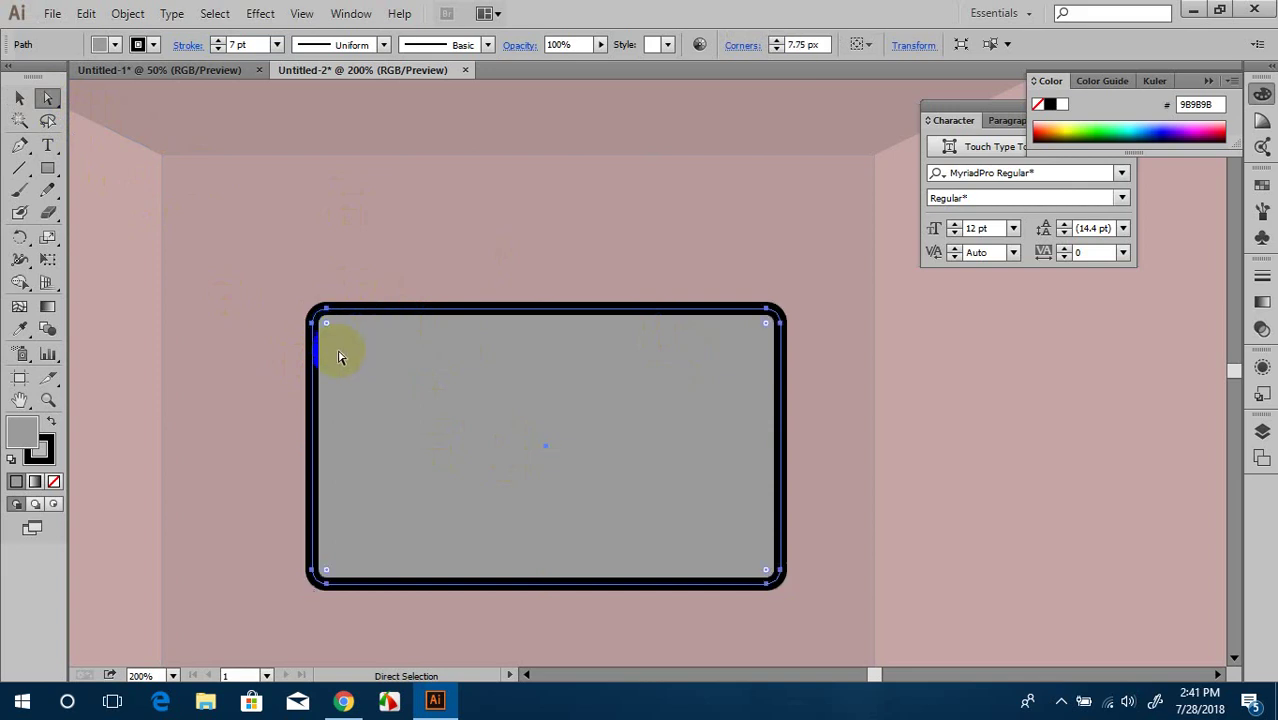
{"action": "scroll", "coordinate": [340, 375], "scroll_direction": "down", "scroll_amount": 1}
{"action": "scroll", "coordinate": [340, 372], "scroll_direction": "down", "scroll_amount": 1}
{"action": "scroll", "coordinate": [335, 365], "scroll_direction": "down", "scroll_amount": 1}
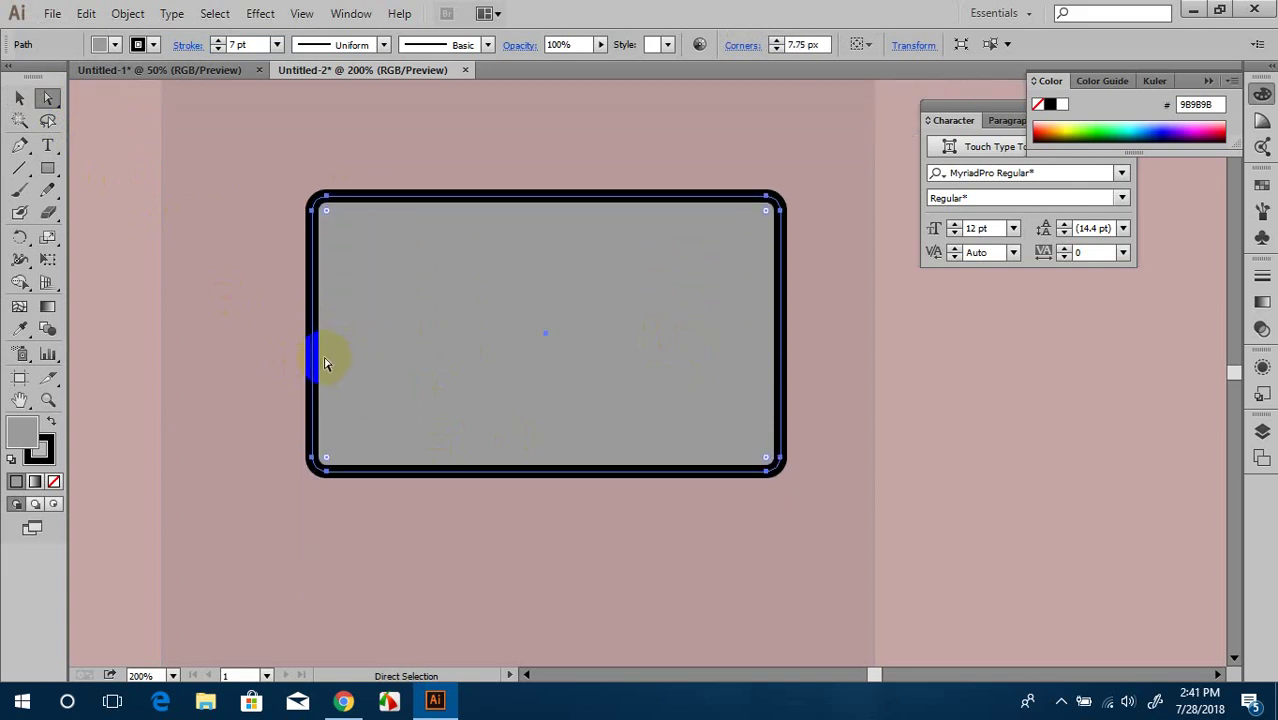
{"action": "left_click", "coordinate": [20, 97]}
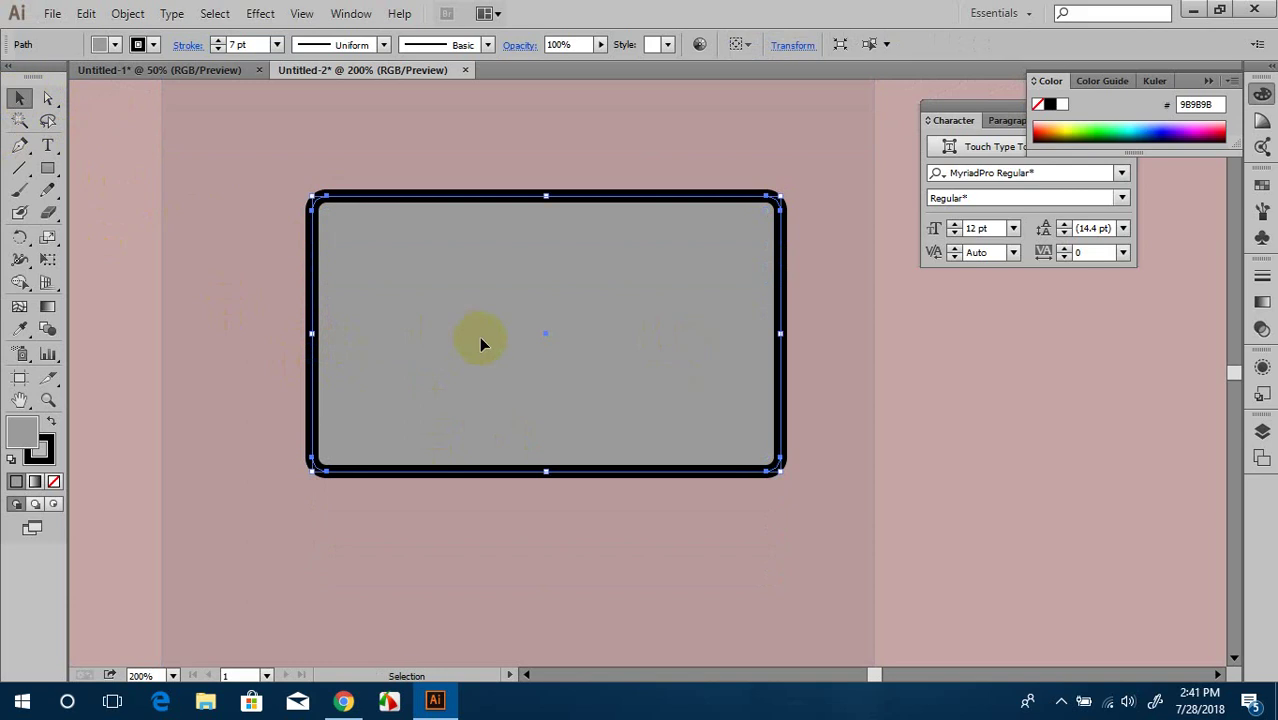
{"action": "scroll", "coordinate": [933, 446], "scroll_direction": "down", "scroll_amount": 1}
{"action": "scroll", "coordinate": [1140, 494], "scroll_direction": "down", "scroll_amount": 2}
{"action": "left_click", "coordinate": [1089, 488]}
{"action": "scroll", "coordinate": [1050, 486], "scroll_direction": "up", "scroll_amount": 1}
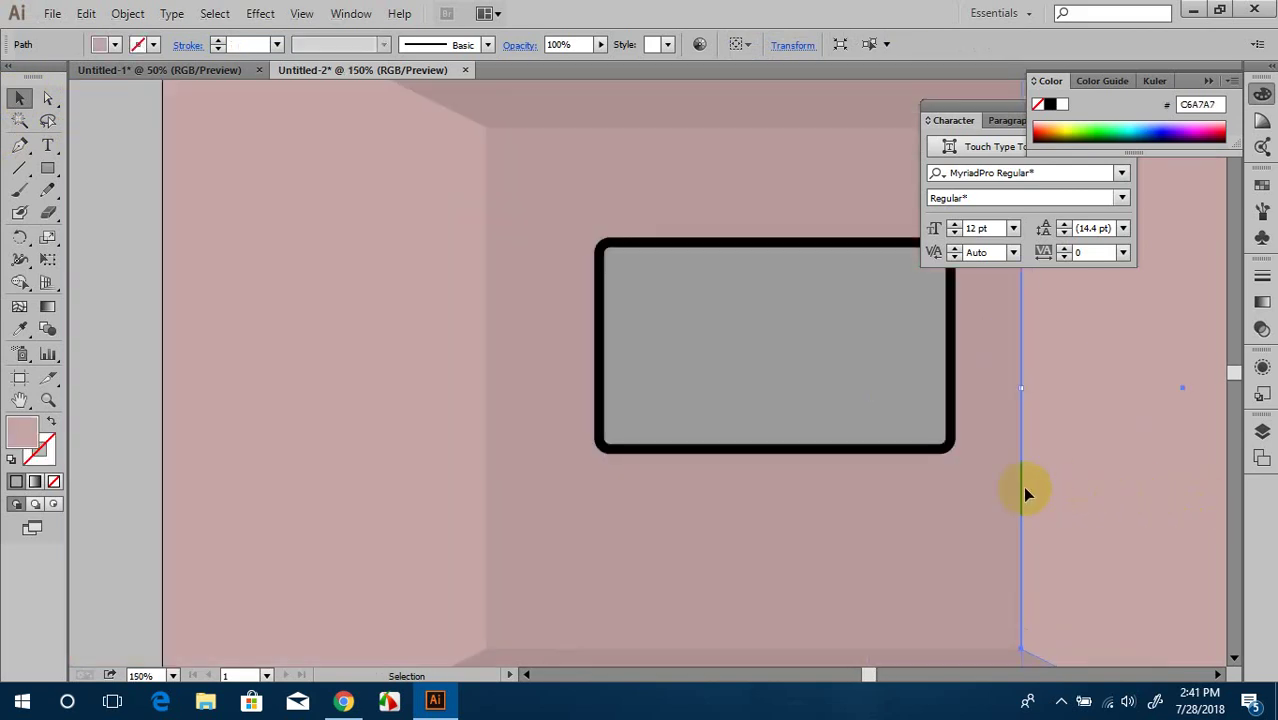
Step: Show rulers, drag a vertical guide through the TV's centre, and zoom in on it
{"action": "left_click", "coordinate": [20, 146]}
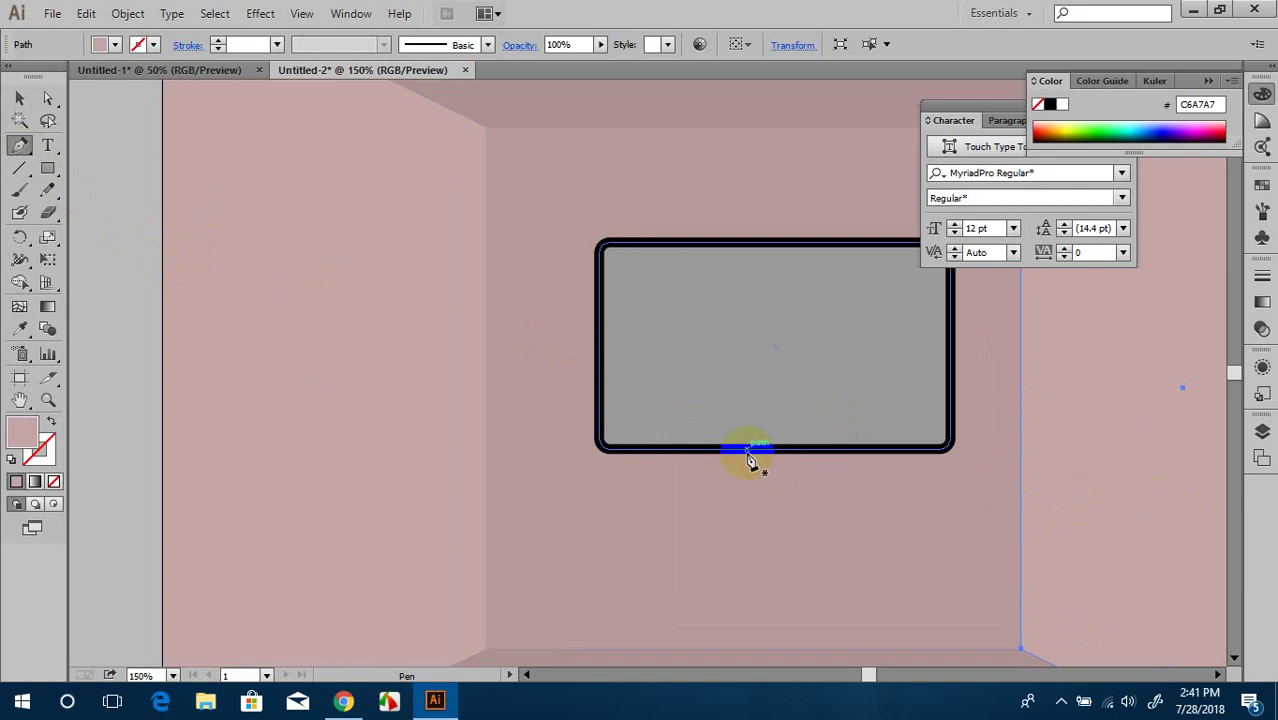
{"action": "scroll", "coordinate": [752, 450], "scroll_direction": "down", "scroll_amount": 1}
{"action": "left_click", "coordinate": [48, 97]}
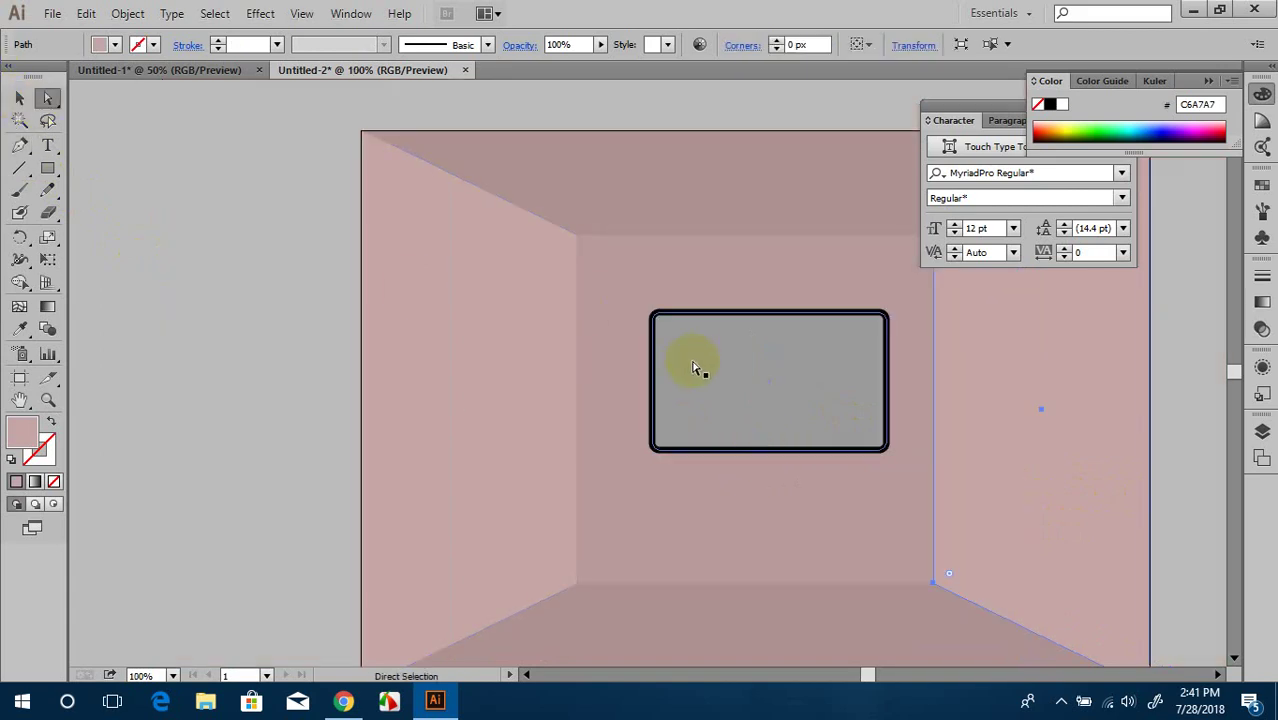
{"action": "left_click", "coordinate": [697, 368]}
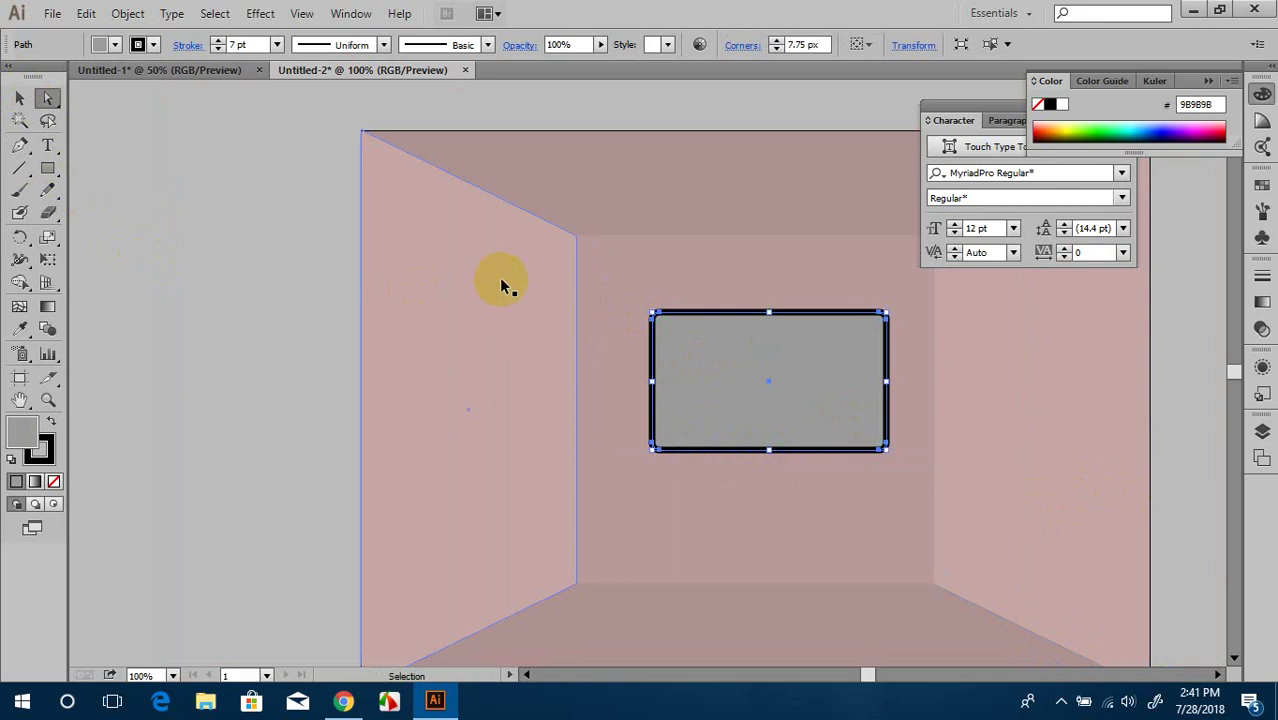
{"action": "key", "text": "ctrl+r"}
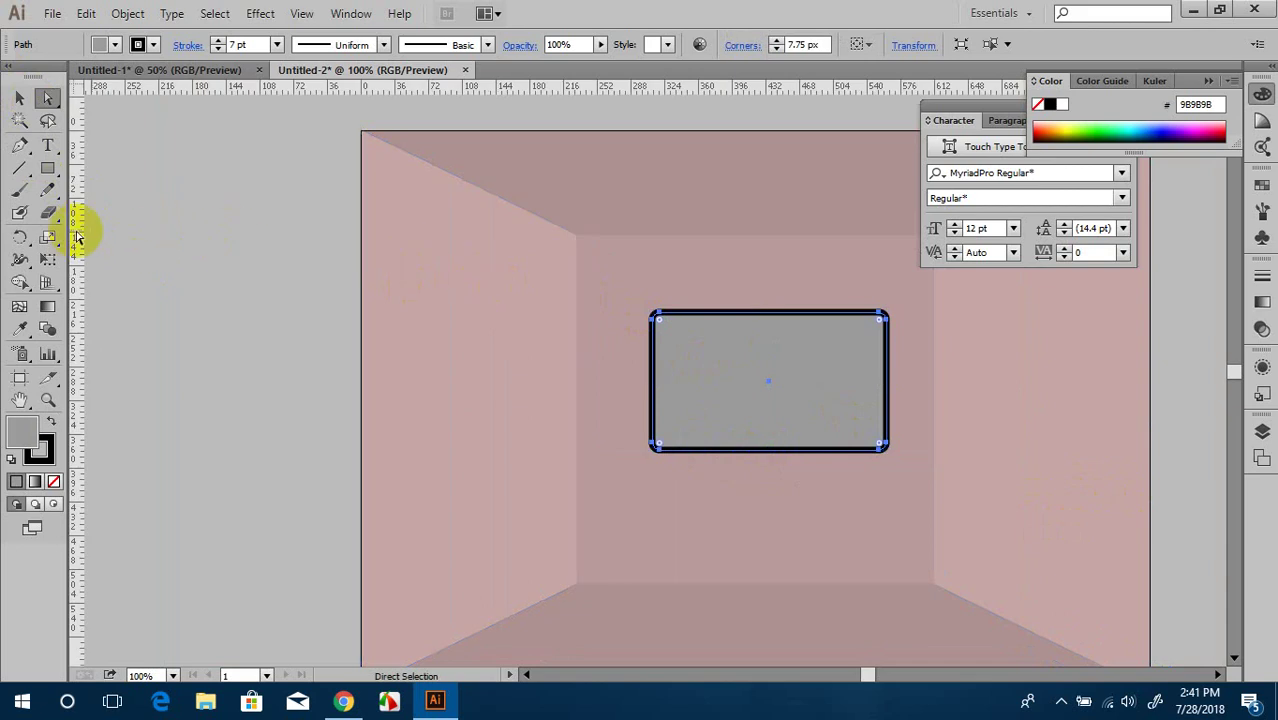
{"action": "left_click_drag", "start_coordinate": [80, 234], "coordinate": [768, 410]}
{"action": "scroll", "coordinate": [860, 476], "scroll_direction": "up", "scroll_amount": 1}
{"action": "left_click_drag", "start_coordinate": [898, 479], "coordinate": [864, 432]}
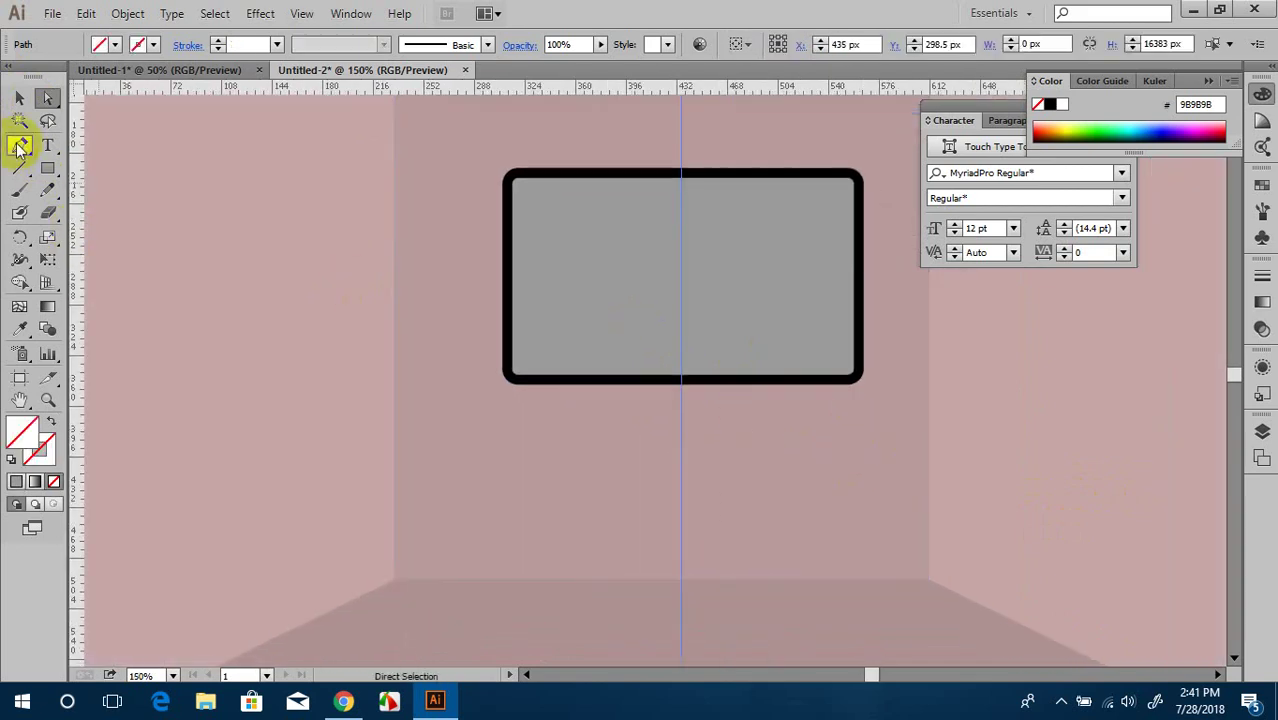
Step: Pen-draw a trapezoid stand under the TV's bottom edge and fill it black
{"action": "left_click", "coordinate": [20, 150]}
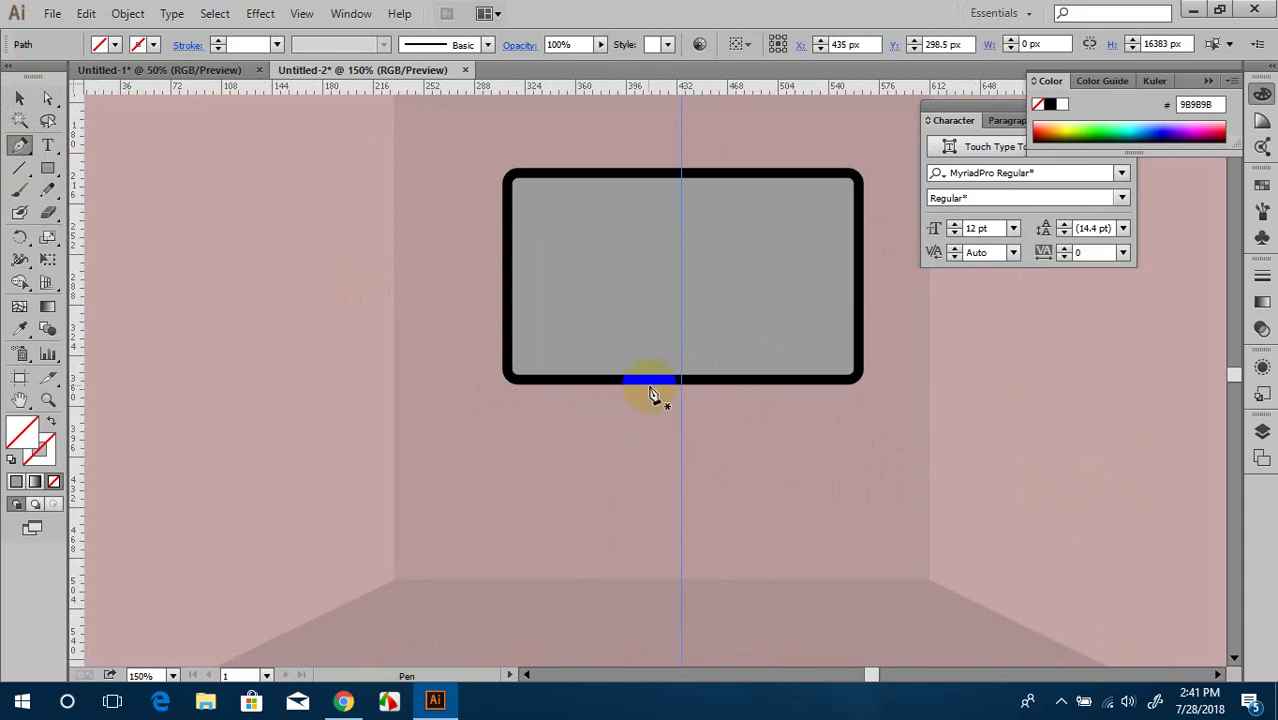
{"action": "mouse_move", "coordinate": [646, 390]}
{"action": "left_mouse_down"}
{"action": "mouse_move", "coordinate": [620, 408]}
{"action": "mouse_move", "coordinate": [737, 403]}
{"action": "left_mouse_up"}
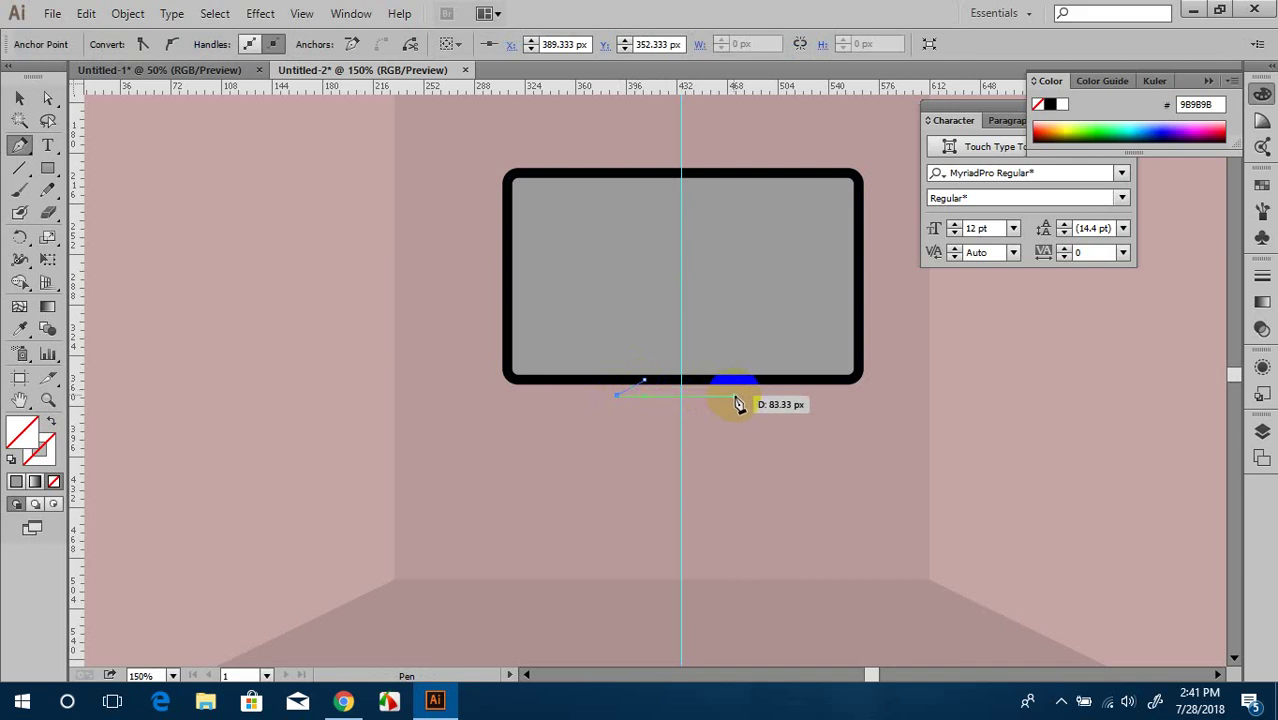
{"action": "left_click_drag", "start_coordinate": [727, 403], "coordinate": [719, 389]}
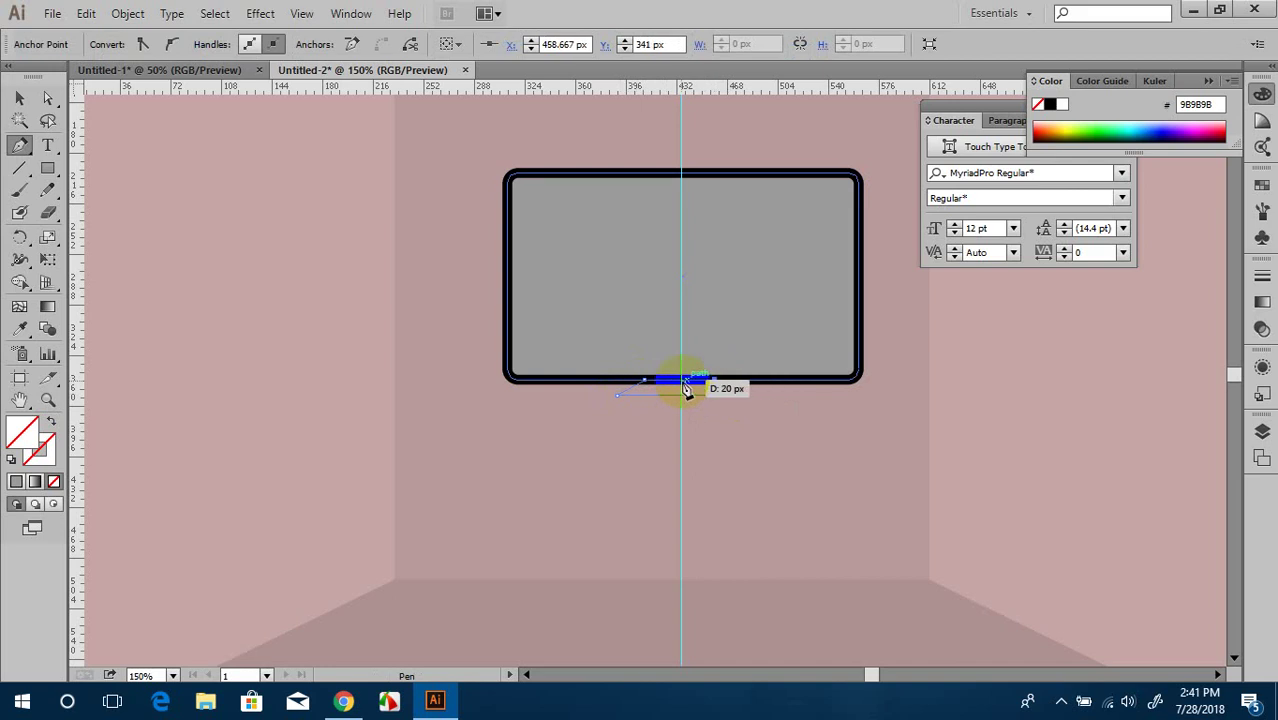
{"action": "mouse_move", "coordinate": [719, 389]}
{"action": "left_mouse_down"}
{"action": "mouse_move", "coordinate": [652, 386]}
{"action": "mouse_move", "coordinate": [711, 389]}
{"action": "left_mouse_up"}
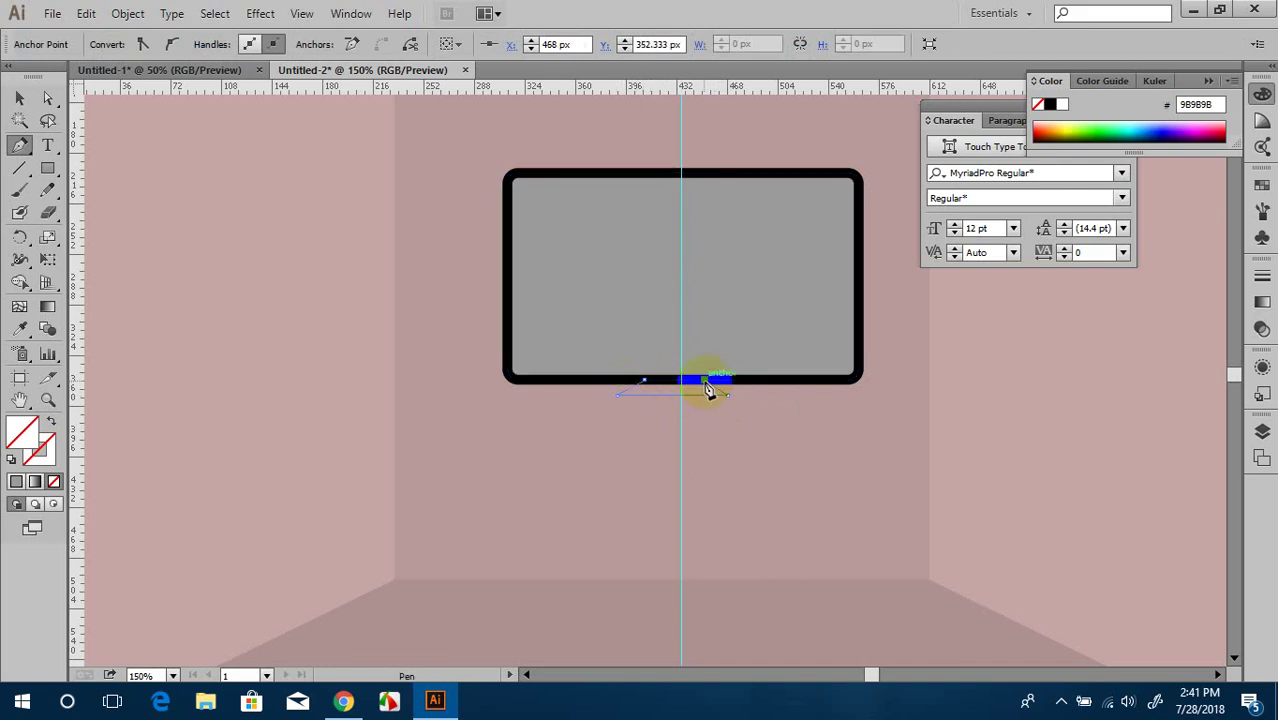
{"action": "left_click_drag", "start_coordinate": [707, 390], "coordinate": [649, 388]}
{"action": "left_click", "coordinate": [648, 388]}
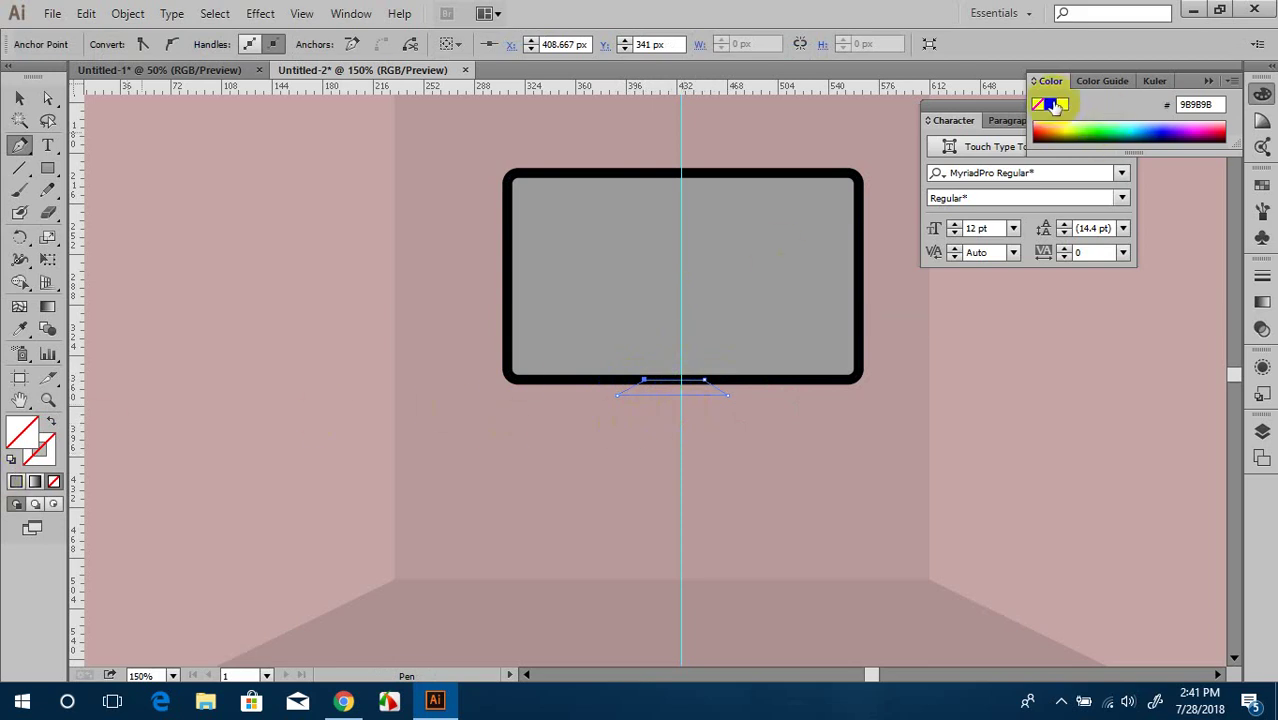
{"action": "left_click", "coordinate": [1050, 104]}
{"action": "left_click", "coordinate": [19, 98]}
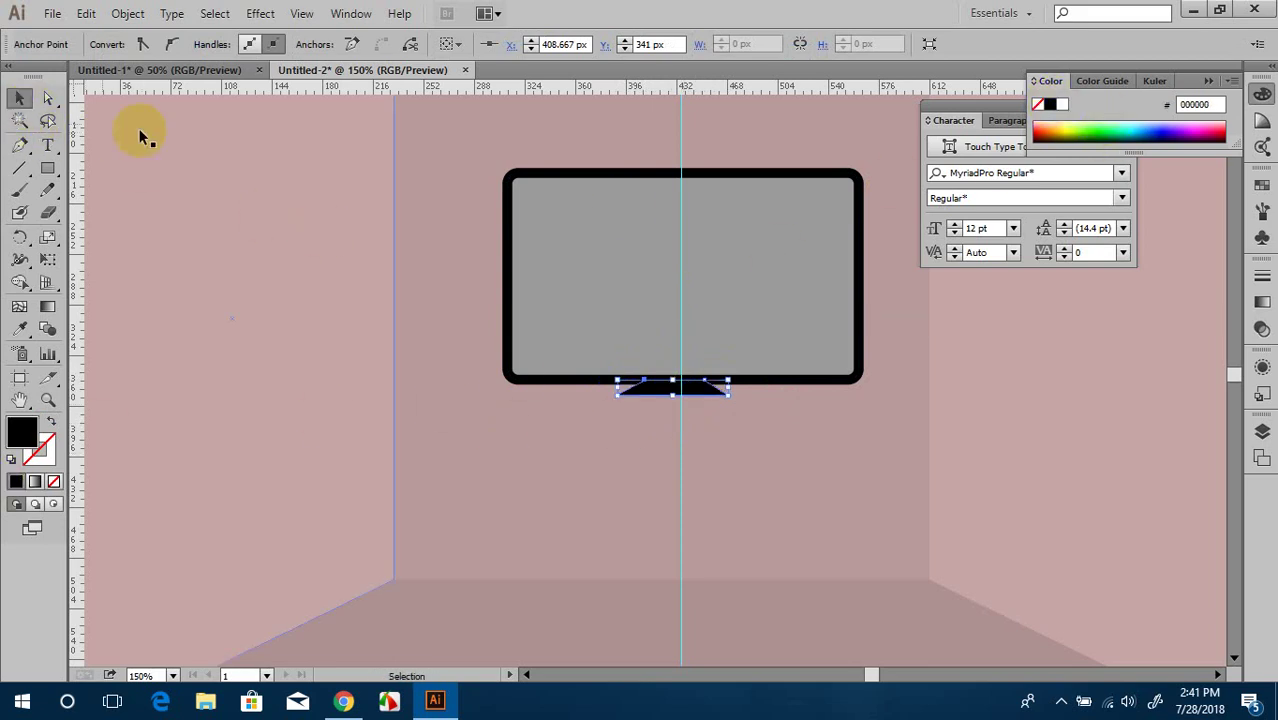
{"action": "left_click", "coordinate": [1079, 402]}
{"action": "scroll", "coordinate": [1080, 400], "scroll_direction": "down", "scroll_amount": 2}
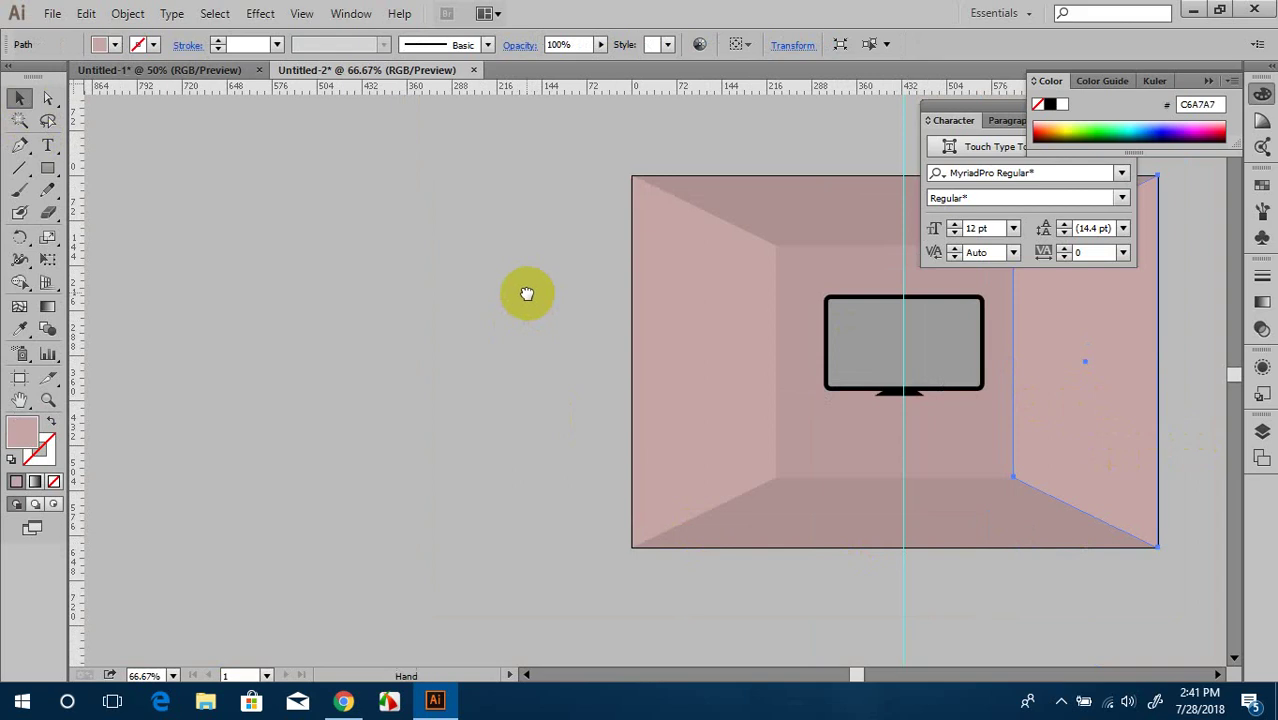
{"action": "left_click", "coordinate": [913, 616]}
{"action": "scroll", "coordinate": [880, 530], "scroll_direction": "up", "scroll_amount": 1}
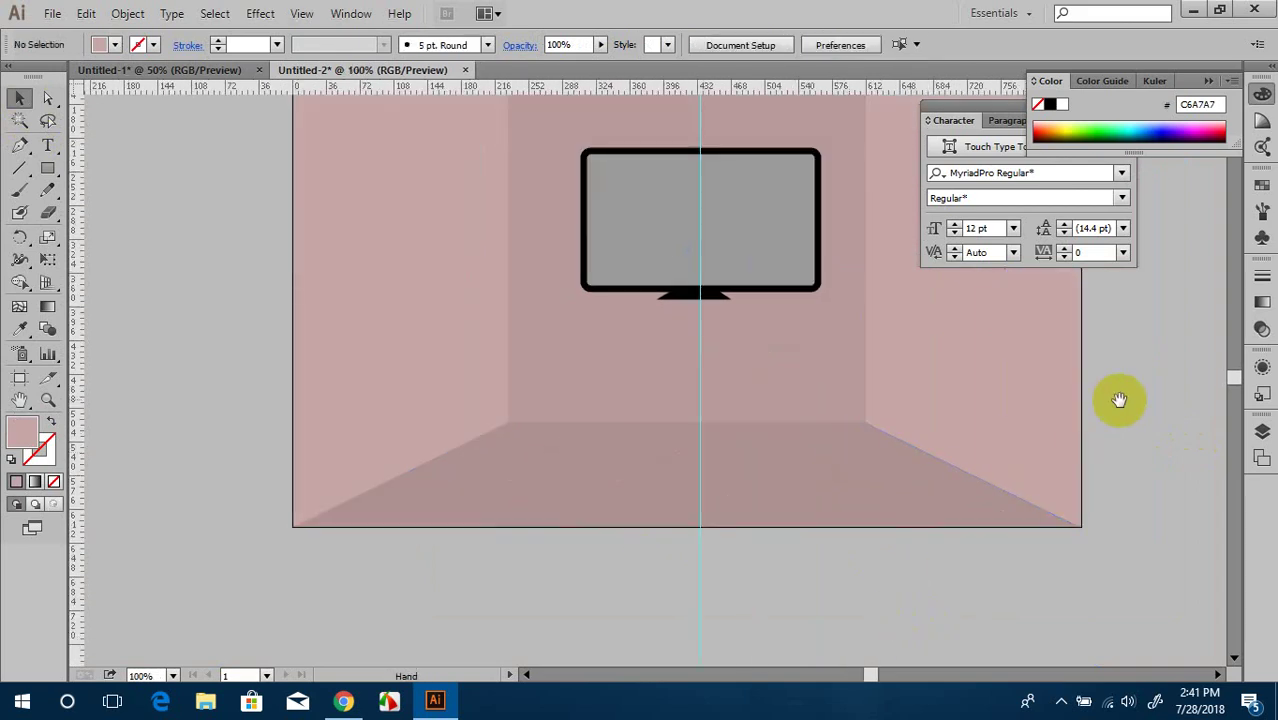
{"action": "left_click_drag", "start_coordinate": [1119, 400], "coordinate": [1003, 447]}
{"action": "scroll", "coordinate": [640, 536], "scroll_direction": "up", "scroll_amount": 1}
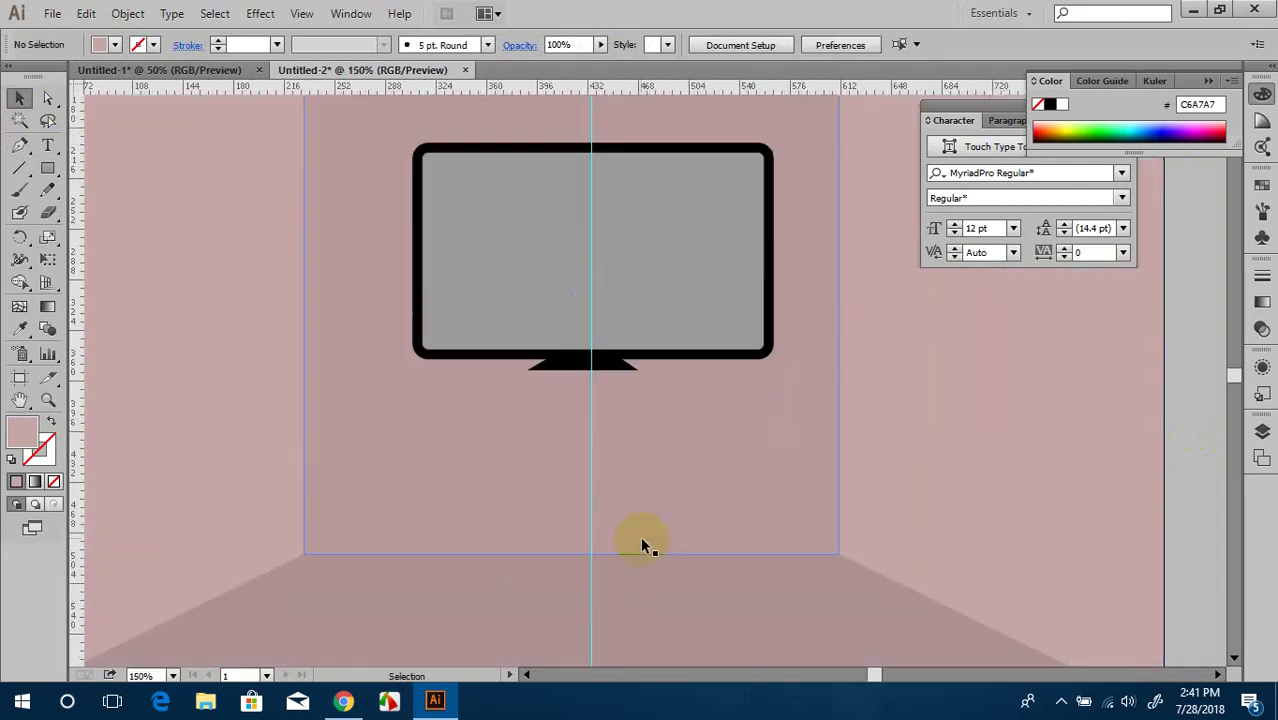
{"action": "left_click", "coordinate": [600, 368]}
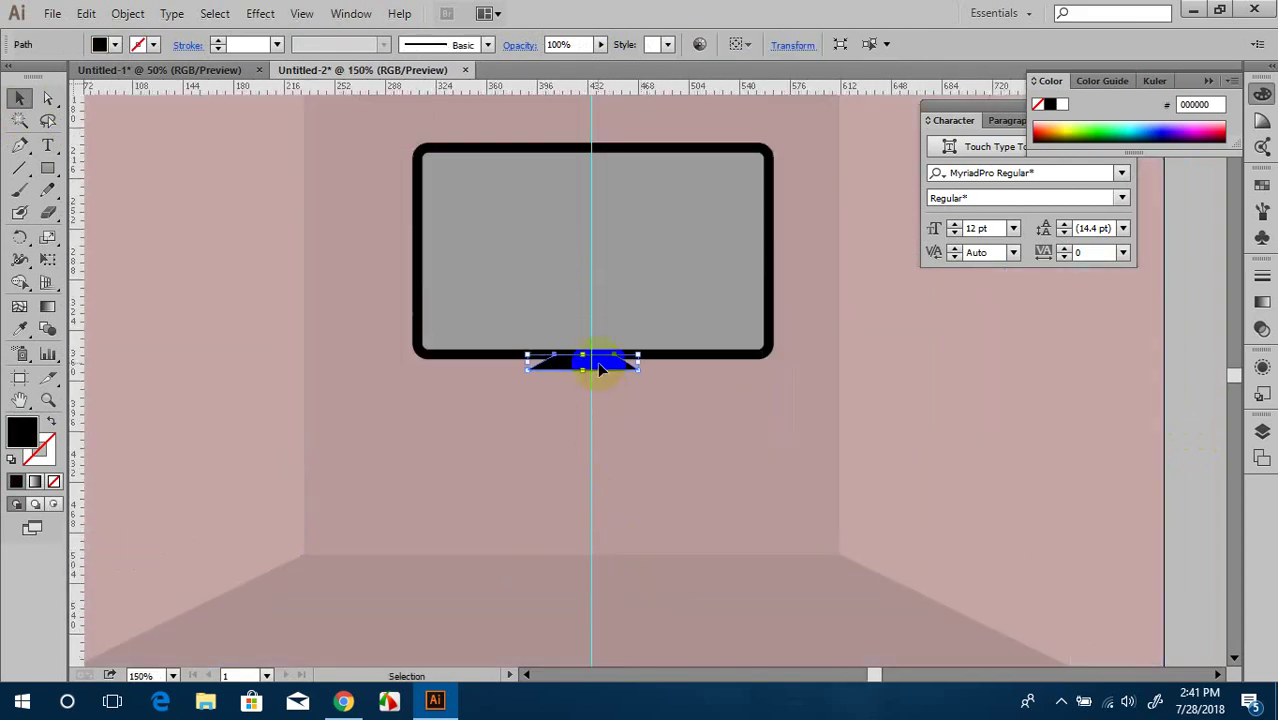
{"action": "left_click", "coordinate": [1113, 417]}
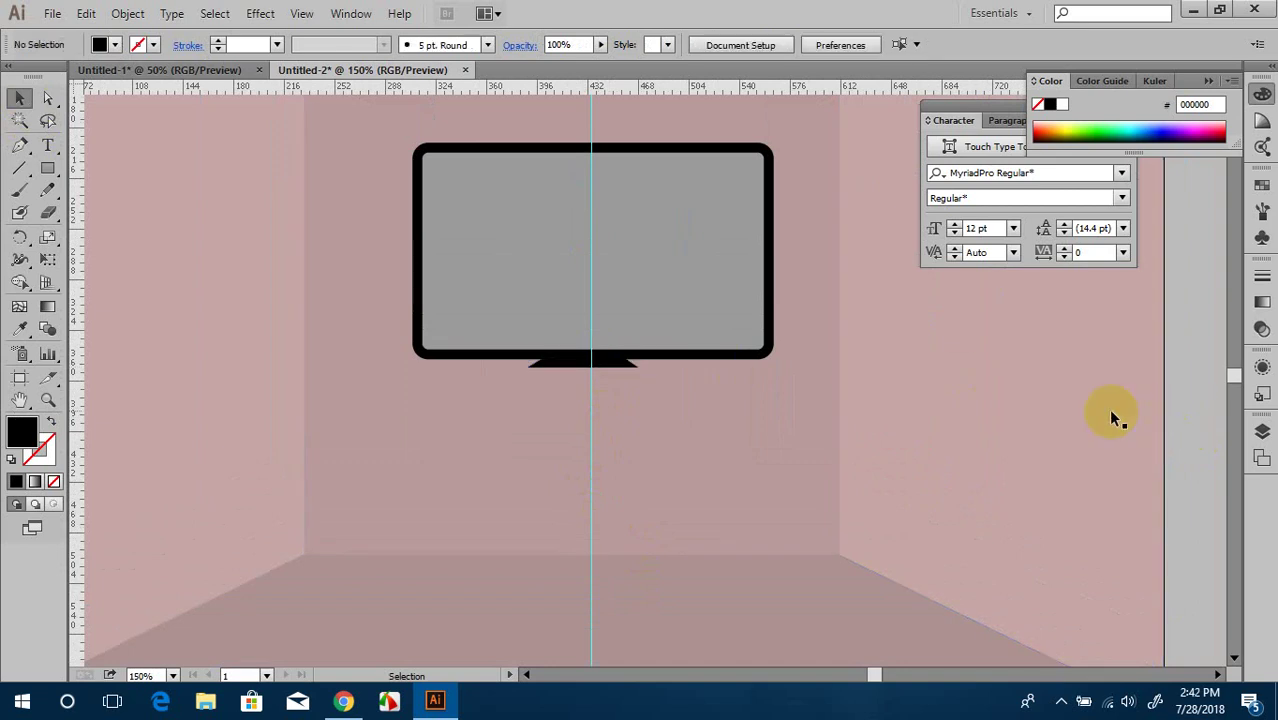
{"action": "key", "text": "ctrl+minus"}
{"action": "key", "text": "ctrl+minus"}
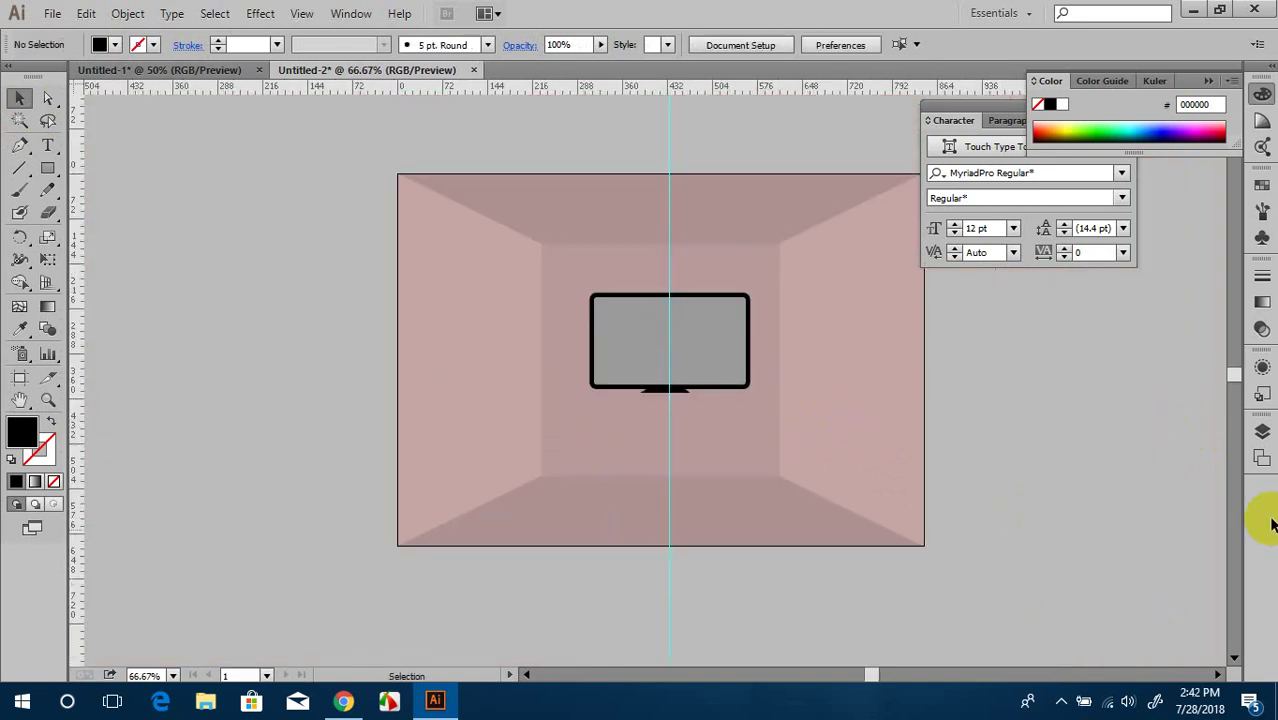
{"action": "scroll", "coordinate": [1040, 525], "scroll_direction": "up", "scroll_amount": 3}
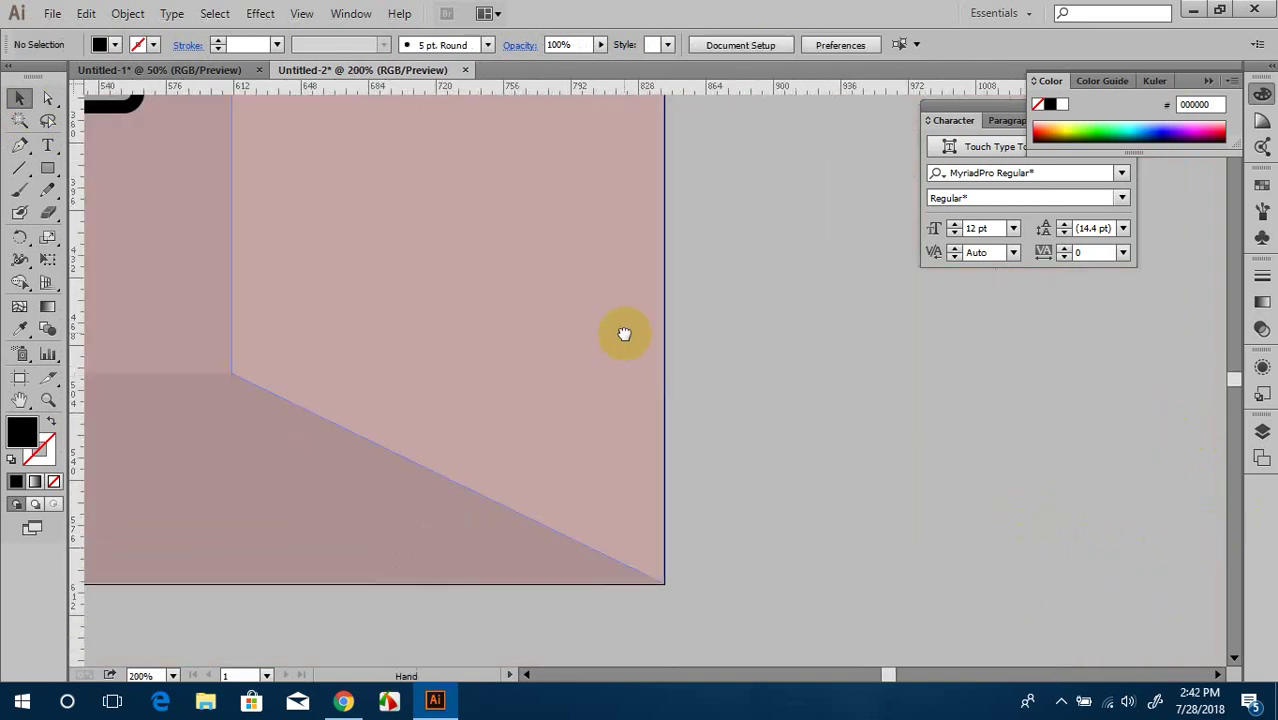
{"action": "left_click_drag", "start_coordinate": [624, 333], "coordinate": [1150, 551]}
{"action": "left_click", "coordinate": [540, 231]}
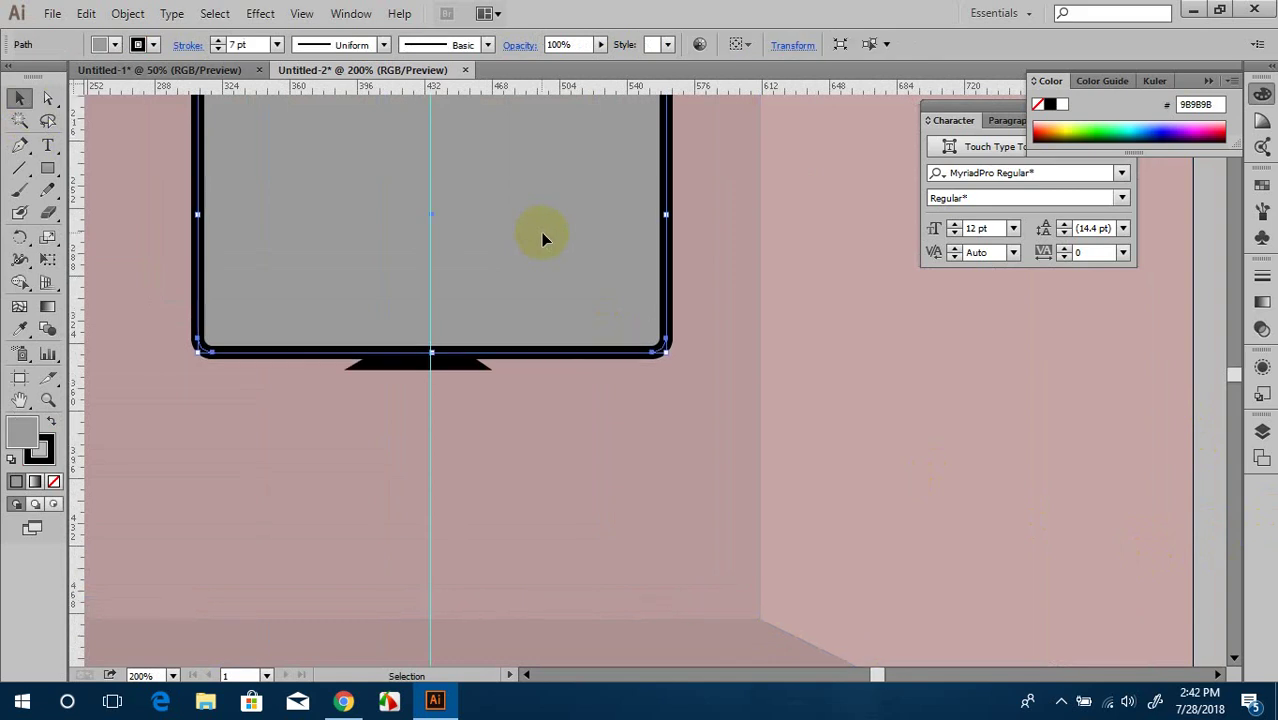
{"action": "scroll", "coordinate": [541, 236], "scroll_direction": "up", "scroll_amount": 1}
{"action": "scroll", "coordinate": [555, 290], "scroll_direction": "up", "scroll_amount": 2}
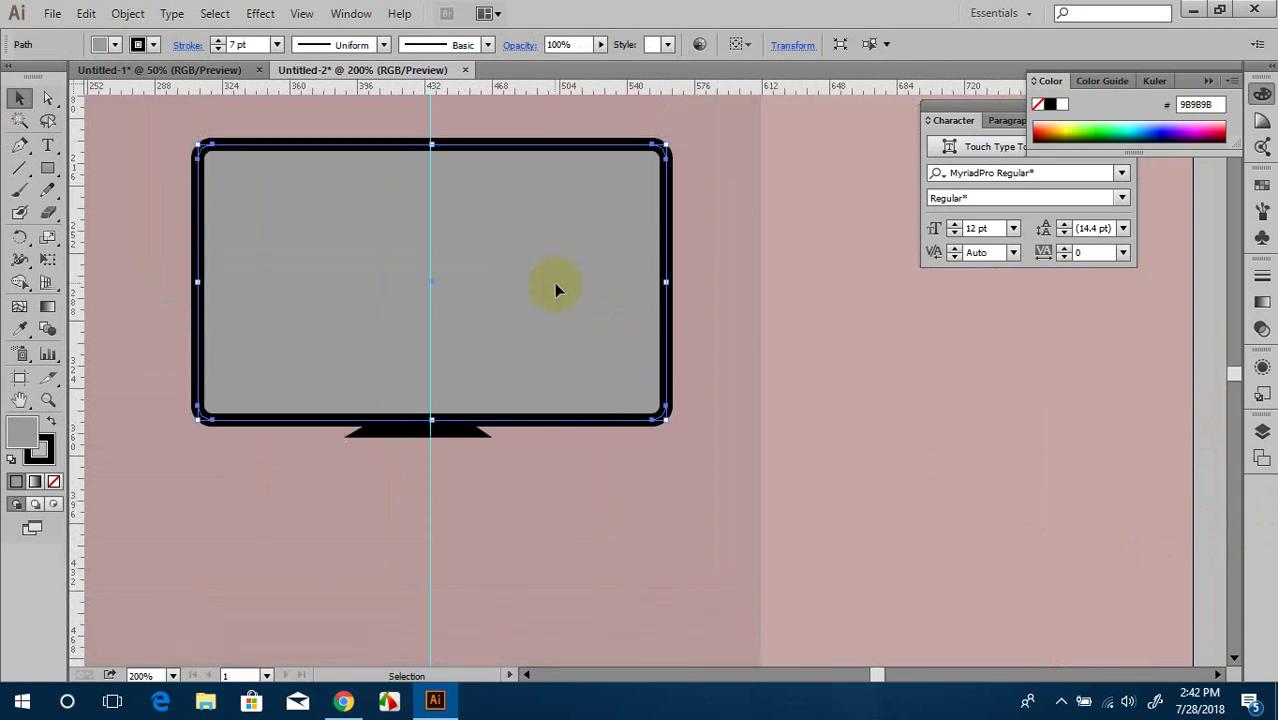
{"action": "scroll", "coordinate": [557, 289], "scroll_direction": "up", "scroll_amount": 3}
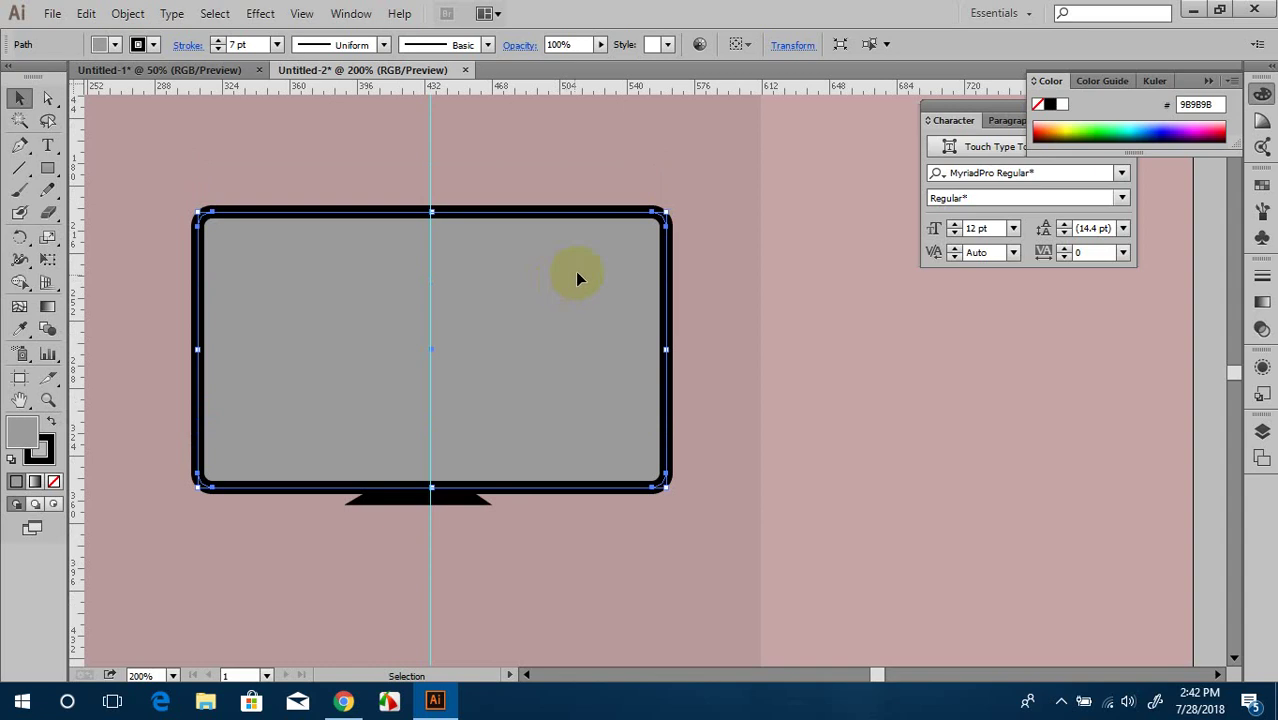
Step: Apply a Multiply drop shadow to the TV: 75% opacity, 7 px X/Y offset, 5 px blur
{"action": "left_click", "coordinate": [260, 13]}
{"action": "mouse_move", "coordinate": [284, 225]}
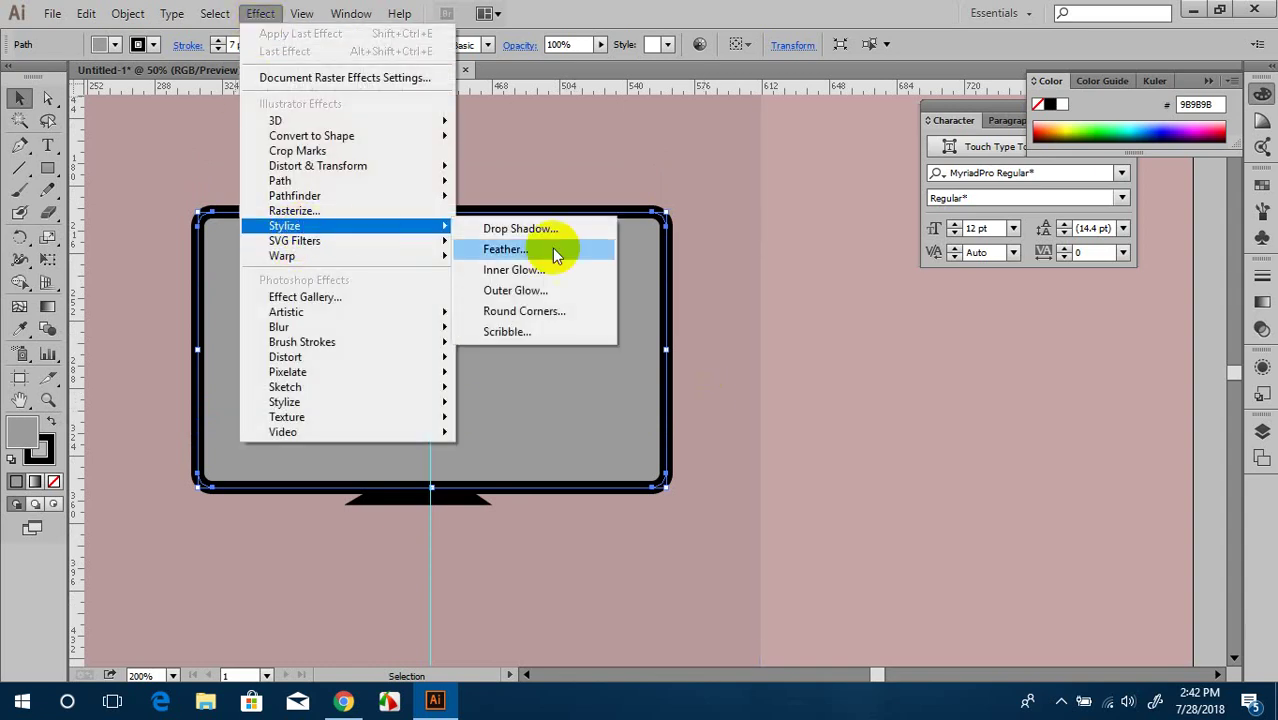
{"action": "left_click", "coordinate": [503, 225]}
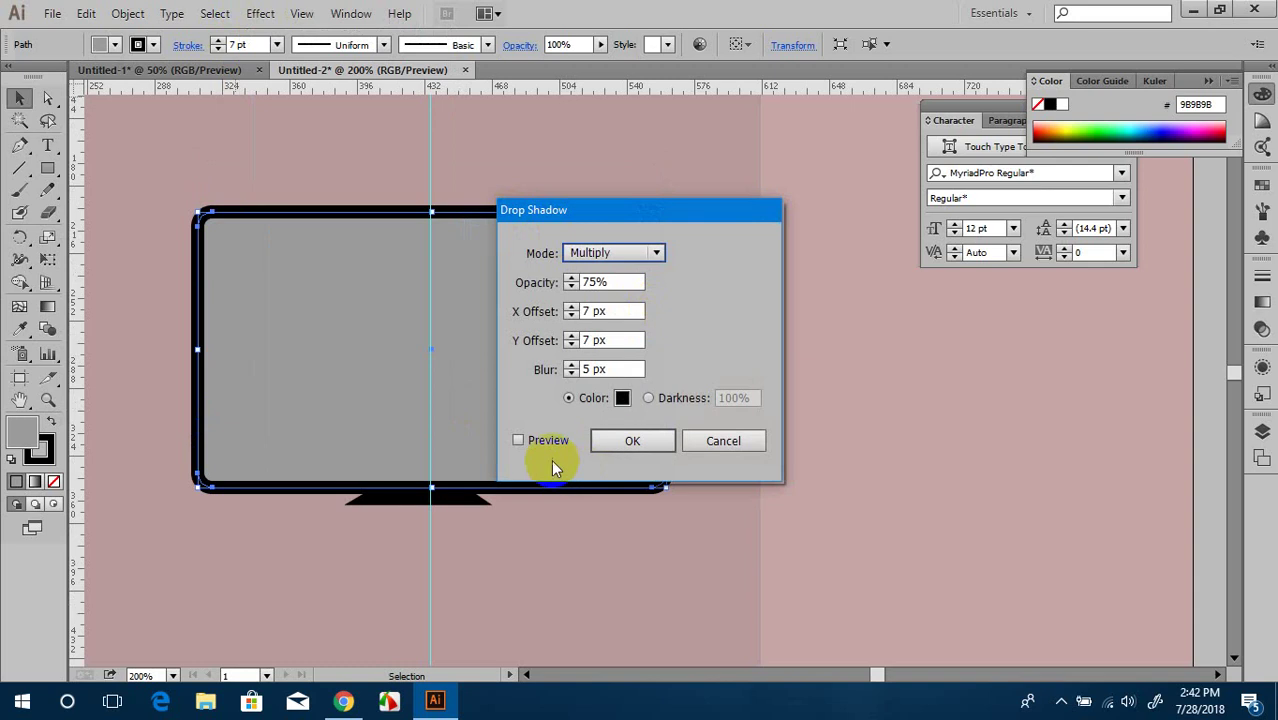
{"action": "left_click", "coordinate": [558, 438]}
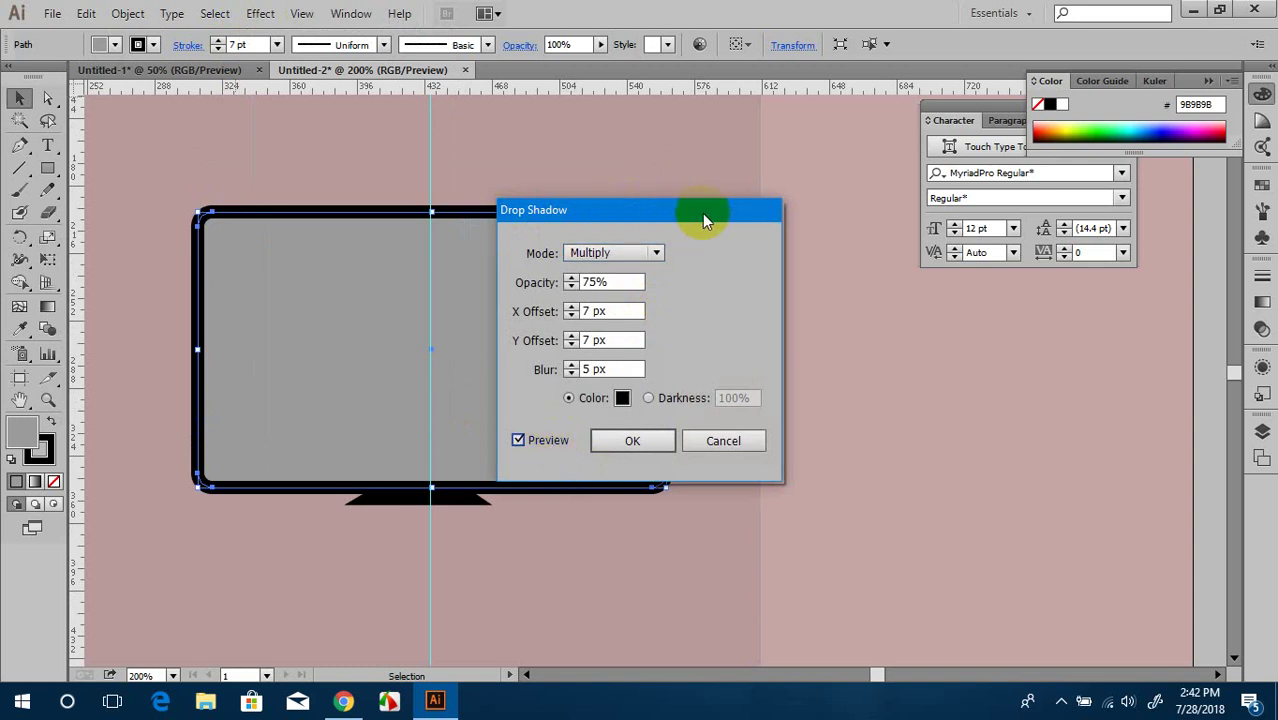
{"action": "left_click_drag", "start_coordinate": [615, 213], "coordinate": [918, 225]}
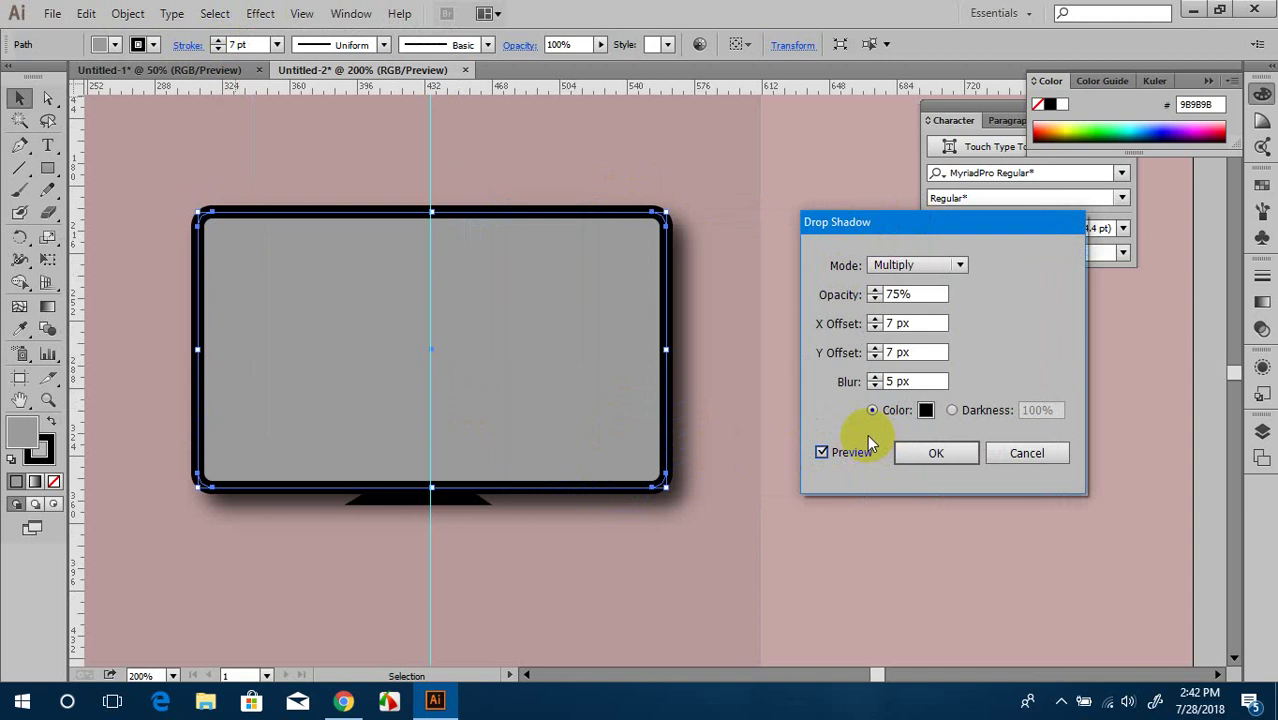
{"action": "left_click", "coordinate": [931, 449]}
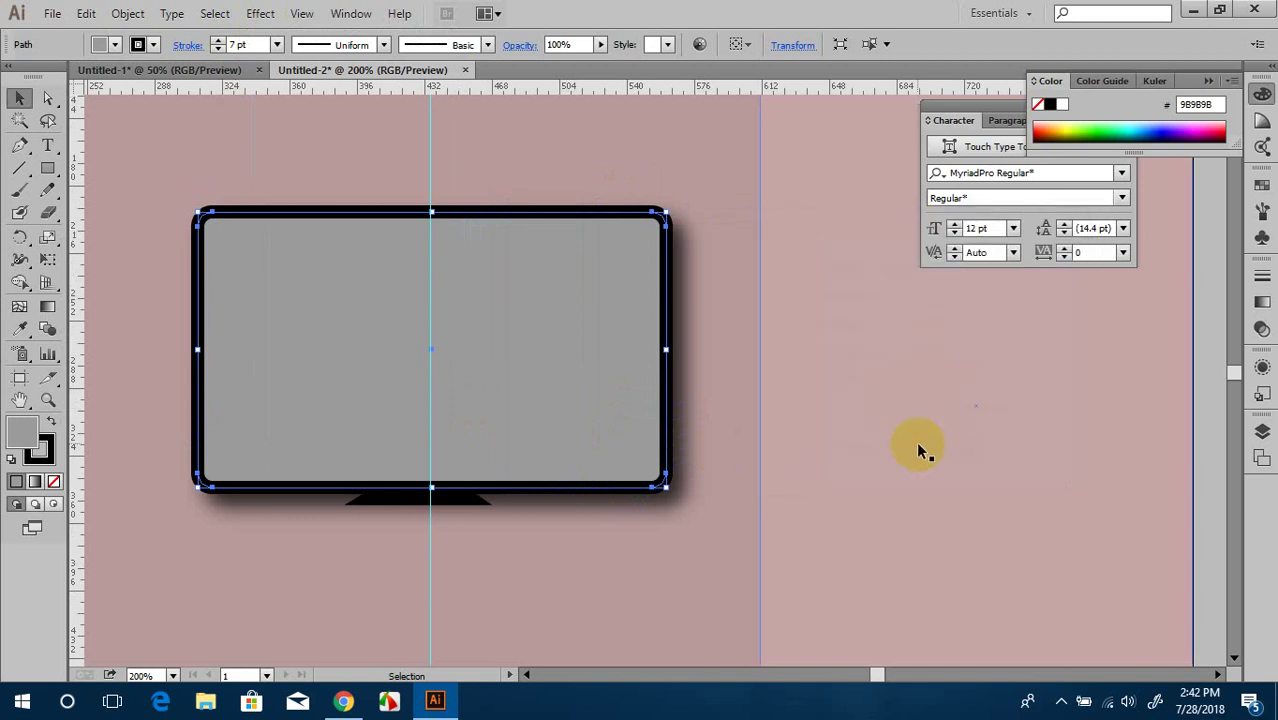
{"action": "scroll", "coordinate": [918, 451], "scroll_direction": "down", "scroll_amount": 1}
{"action": "scroll", "coordinate": [909, 451], "scroll_direction": "down", "scroll_amount": 1}
{"action": "left_click", "coordinate": [367, 272]}
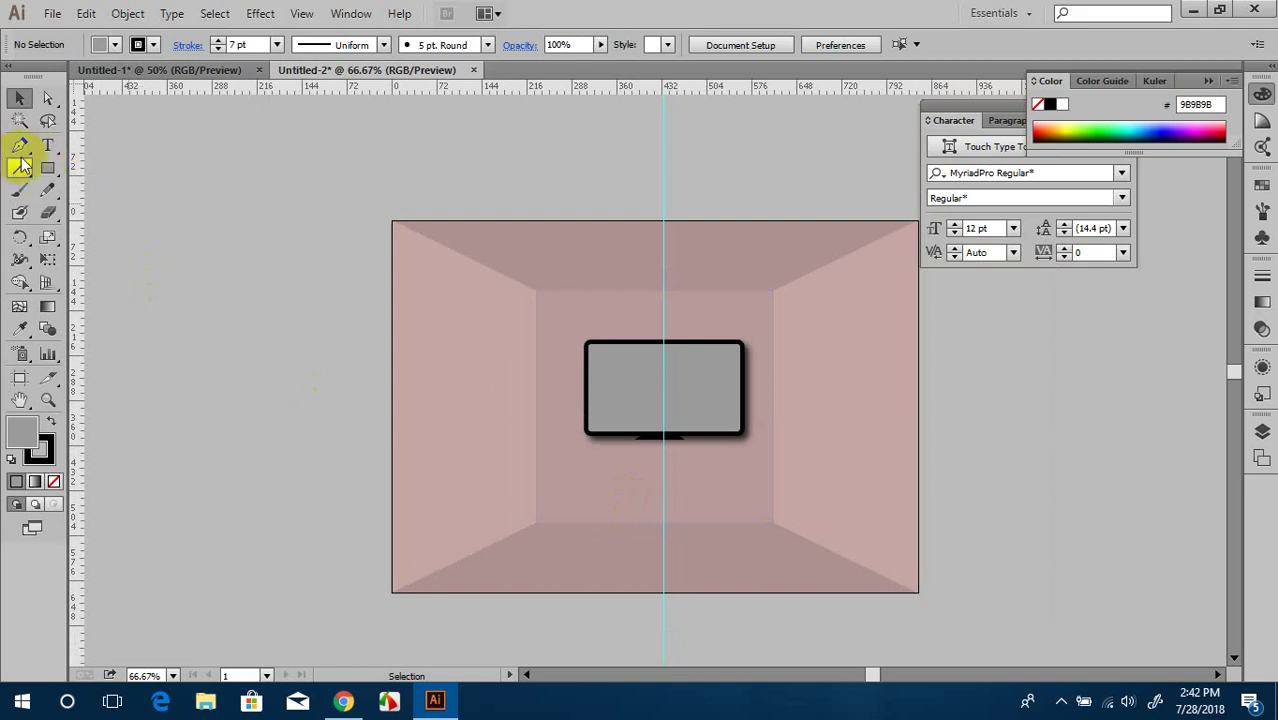
Step: Draw a tall thin black rail with no outline left of the room
{"action": "left_click", "coordinate": [49, 177]}
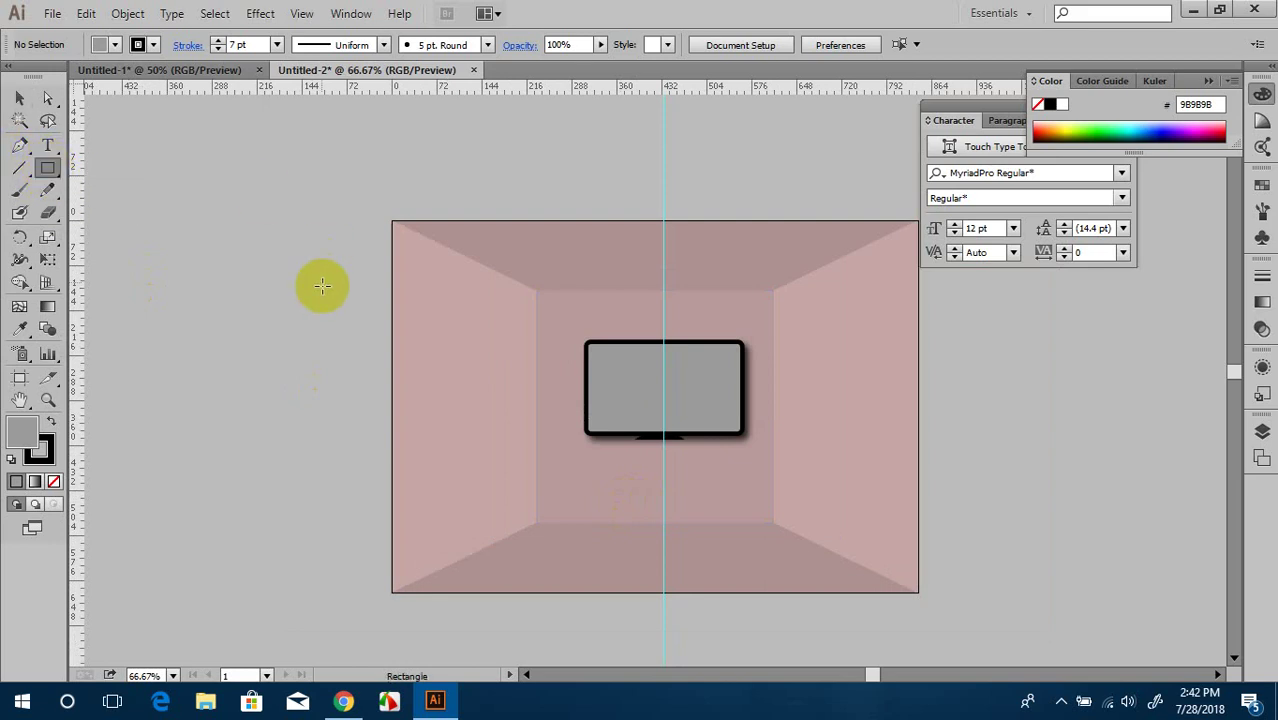
{"action": "left_click_drag", "start_coordinate": [248, 342], "coordinate": [270, 600]}
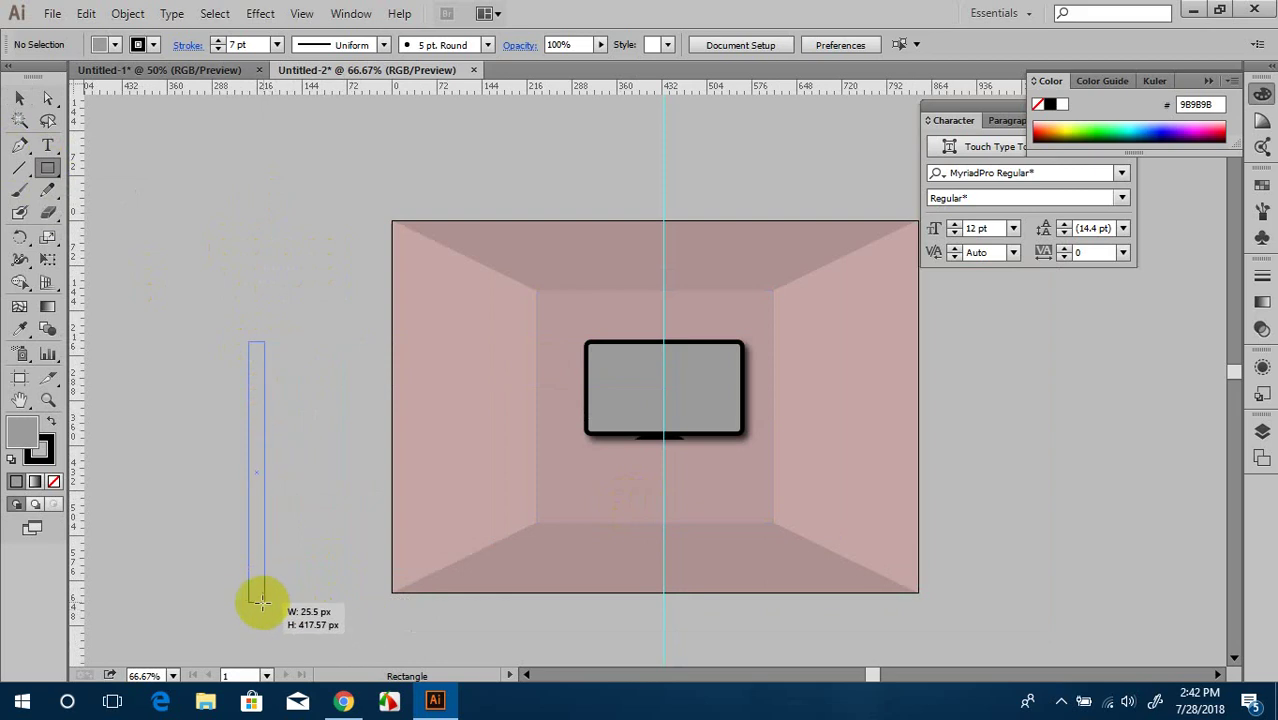
{"action": "left_click_drag", "start_coordinate": [270, 600], "coordinate": [262, 601]}
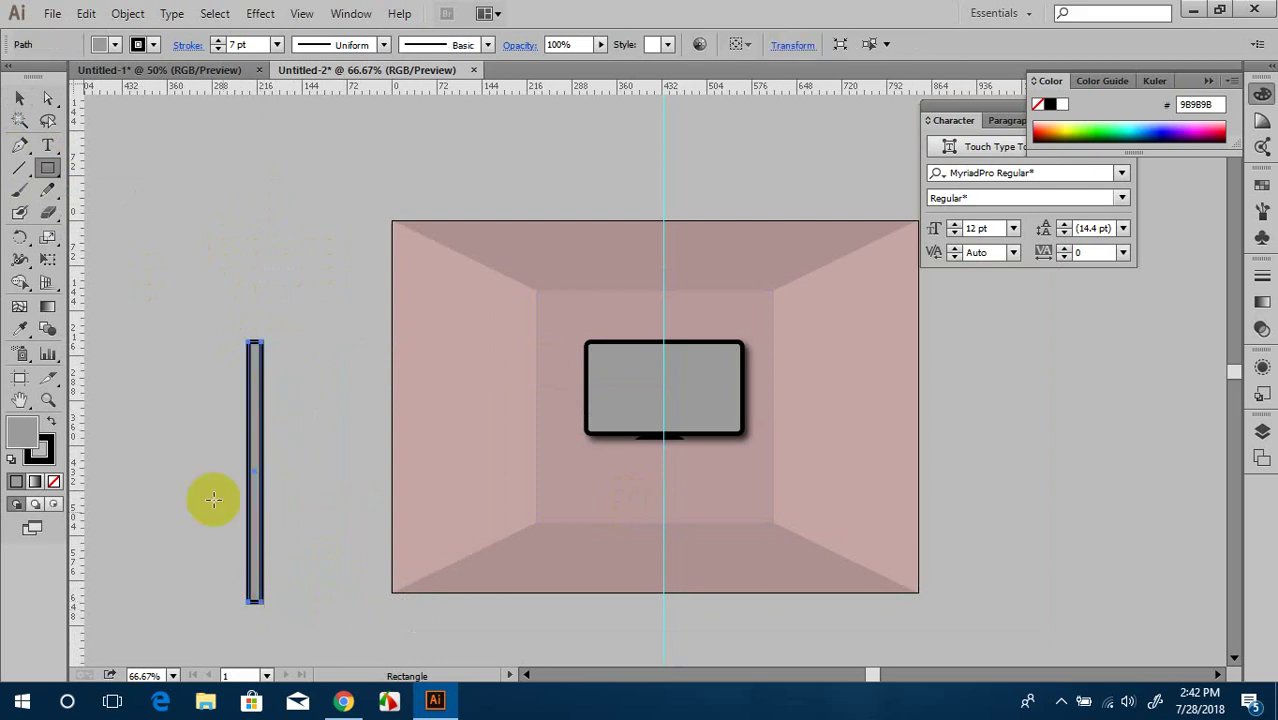
{"action": "left_click", "coordinate": [52, 421]}
{"action": "left_click", "coordinate": [54, 481]}
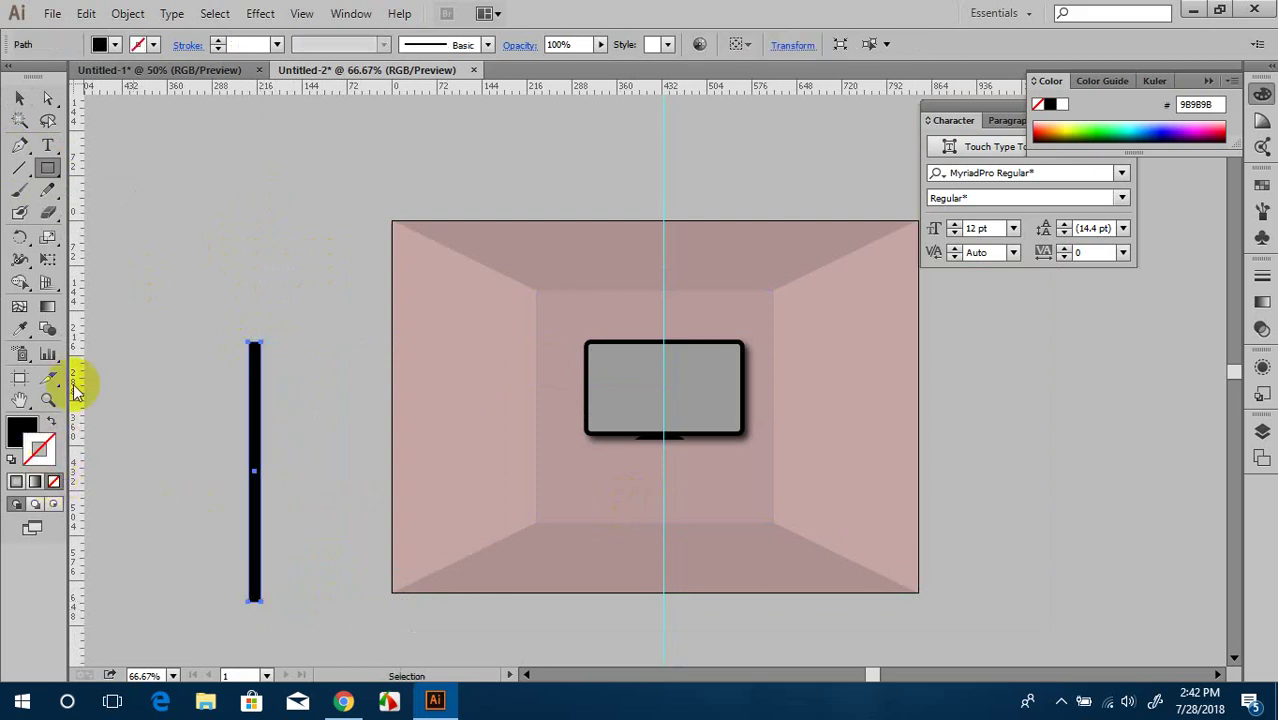
Step: Copy the rail leftward to form the ladder's second side
{"action": "left_click", "coordinate": [47, 97]}
{"action": "scroll", "coordinate": [175, 228], "scroll_direction": "up", "scroll_amount": 1}
{"action": "left_click_drag", "start_coordinate": [291, 308], "coordinate": [555, 103]}
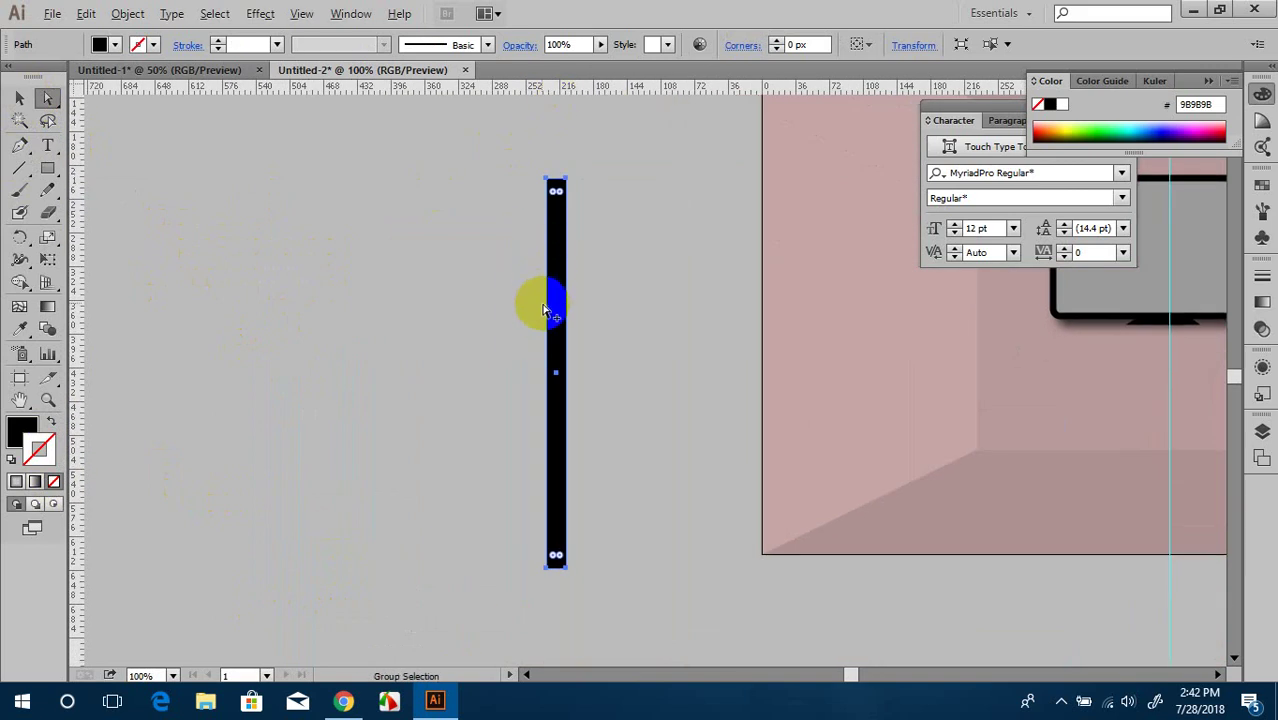
{"action": "left_click_drag", "start_coordinate": [562, 328], "coordinate": [399, 335]}
{"action": "left_click", "coordinate": [254, 257]}
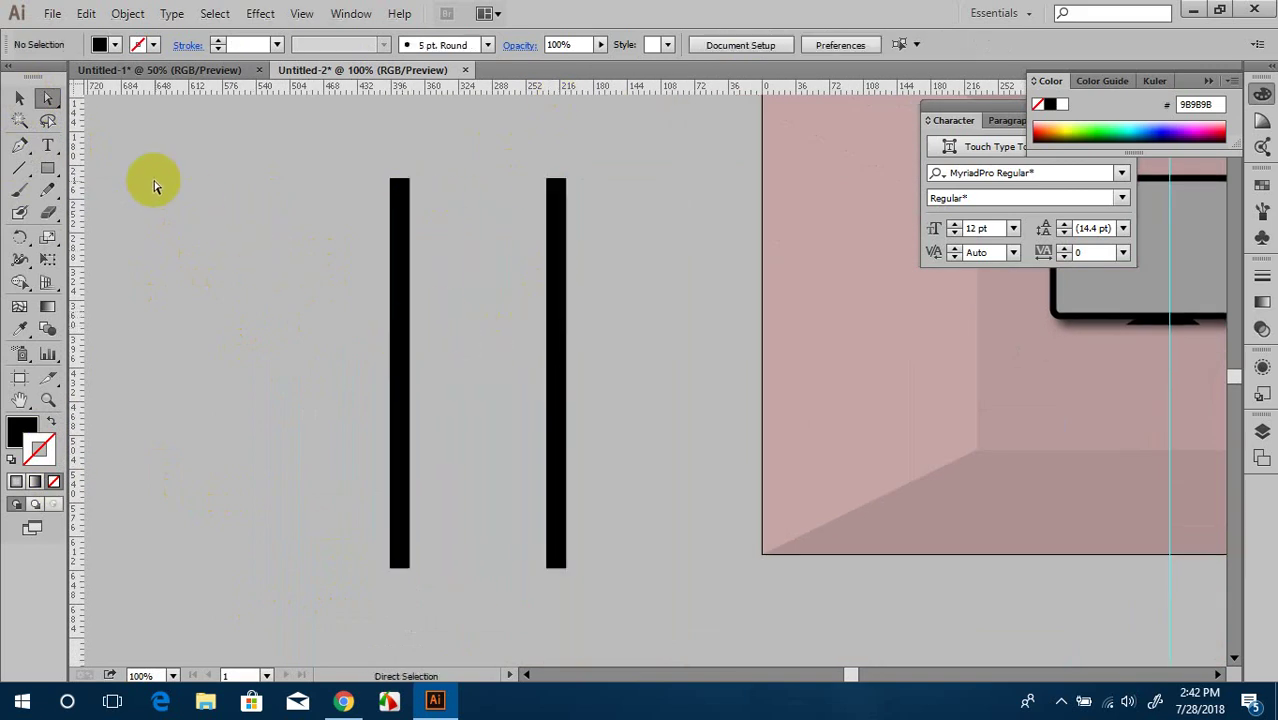
Step: Draw a rung between the rails and repeat it downward with Ctrl+D
{"action": "left_click", "coordinate": [47, 168]}
{"action": "left_click", "coordinate": [93, 170]}
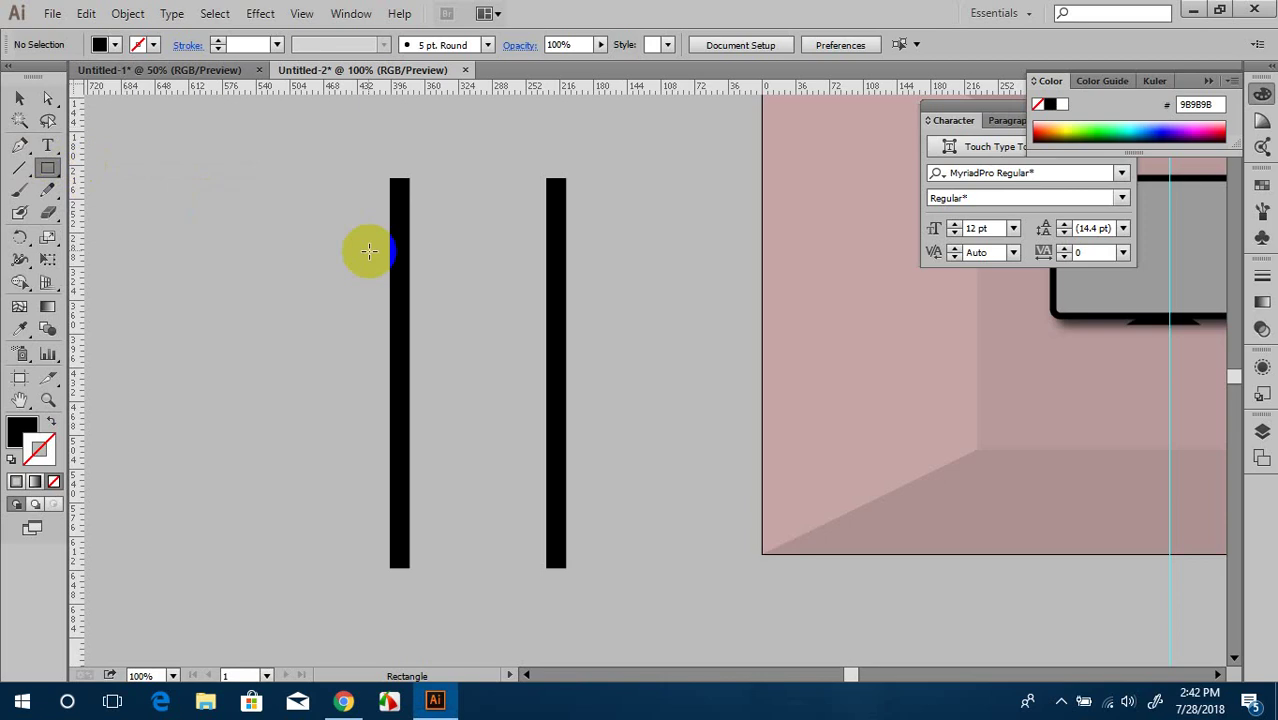
{"action": "mouse_move", "coordinate": [405, 238]}
{"action": "left_mouse_down"}
{"action": "mouse_move", "coordinate": [556, 264]}
{"action": "mouse_move", "coordinate": [511, 297]}
{"action": "mouse_move", "coordinate": [516, 322]}
{"action": "left_mouse_up"}
{"action": "left_click", "coordinate": [19, 98]}
{"action": "left_click", "coordinate": [519, 262]}
{"action": "key", "text": "ctrl+d"}
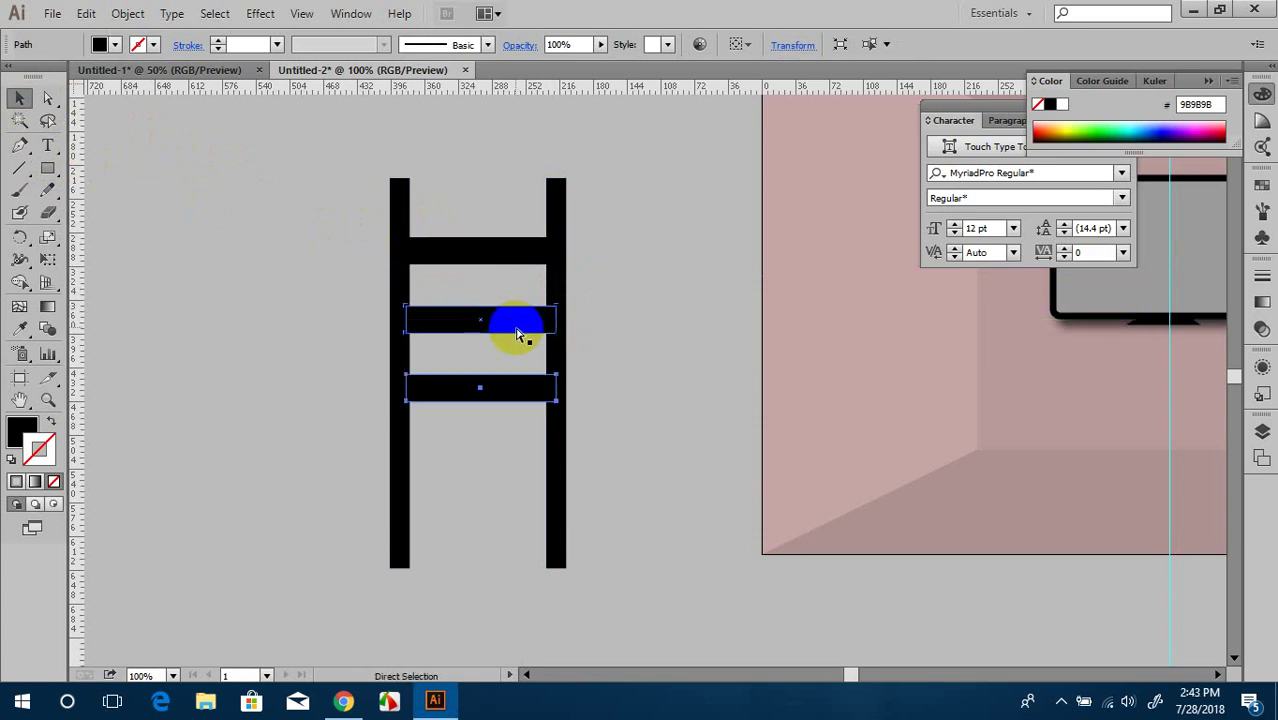
{"action": "key", "text": "ctrl+d"}
{"action": "key", "text": "ctrl+d"}
{"action": "left_click", "coordinate": [321, 241]}
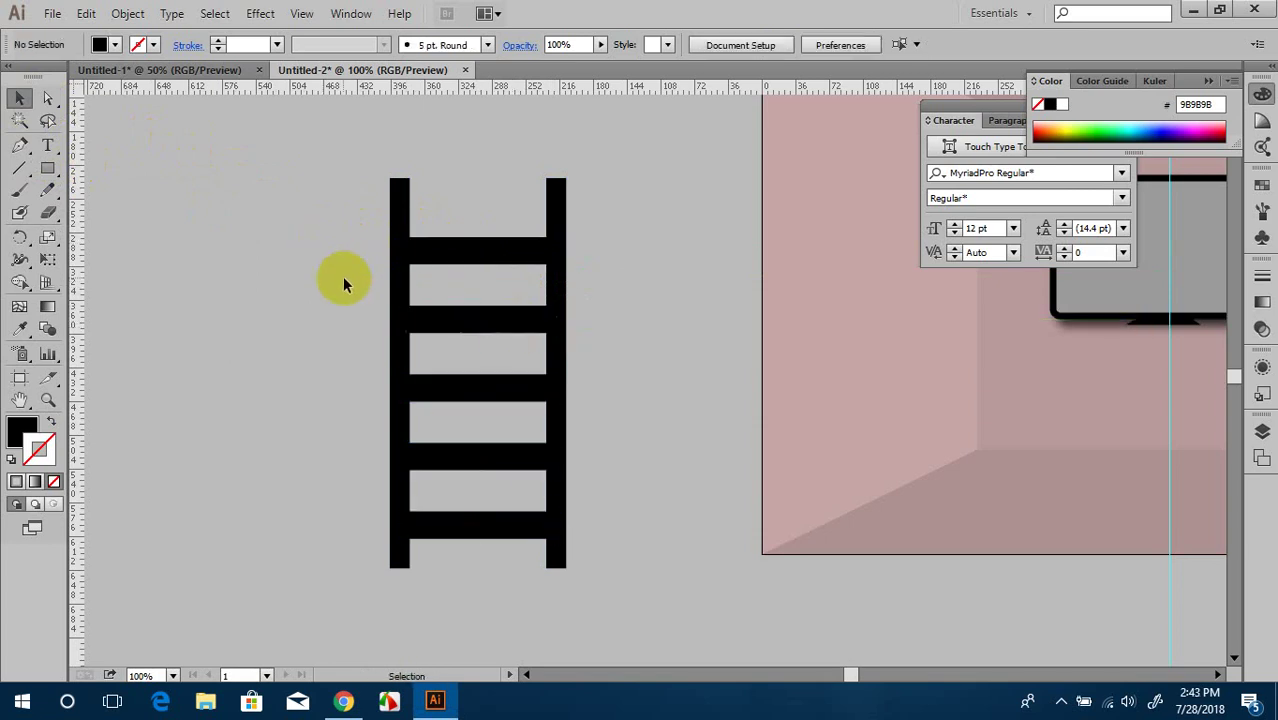
Step: Stretch the ladder taller, then select all its parts
{"action": "scroll", "coordinate": [571, 522], "scroll_direction": "down", "scroll_amount": 2}
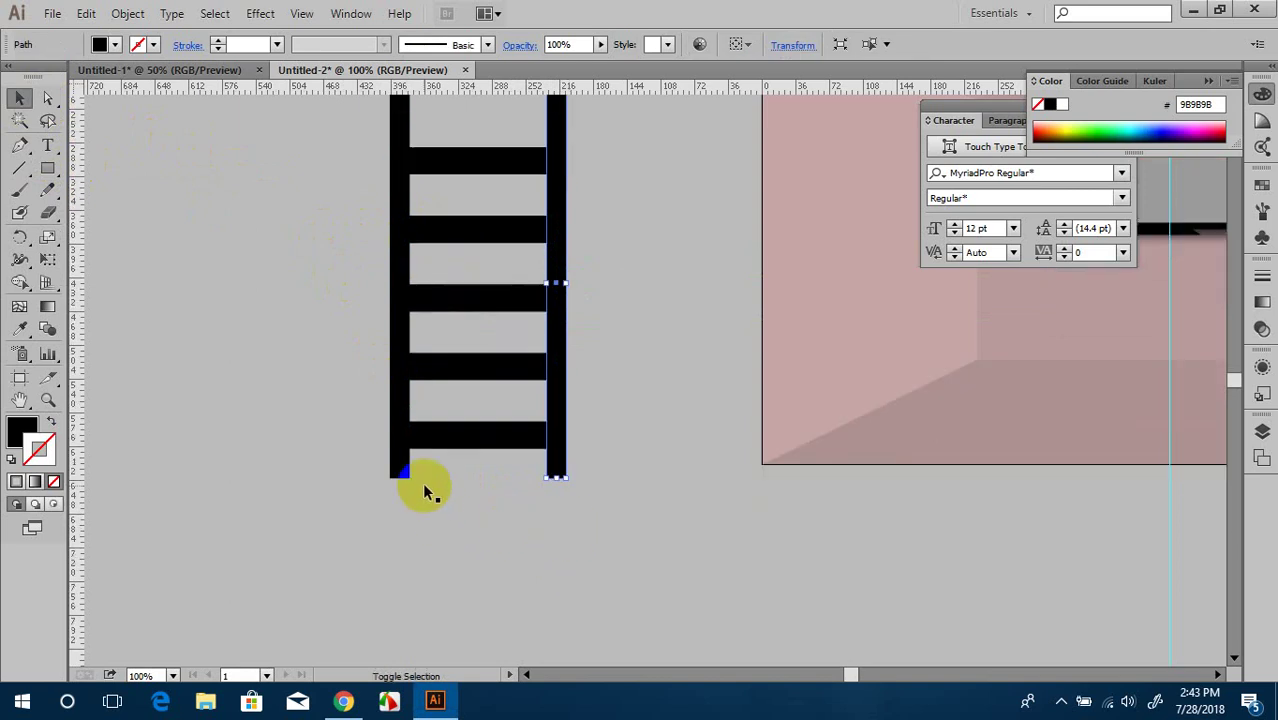
{"action": "left_click_drag", "start_coordinate": [377, 446], "coordinate": [555, 500]}
{"action": "left_click_drag", "start_coordinate": [478, 478], "coordinate": [472, 512]}
{"action": "left_click", "coordinate": [619, 436]}
{"action": "scroll", "coordinate": [619, 436], "scroll_direction": "down", "scroll_amount": 1}
{"action": "left_click_drag", "start_coordinate": [639, 455], "coordinate": [611, 482]}
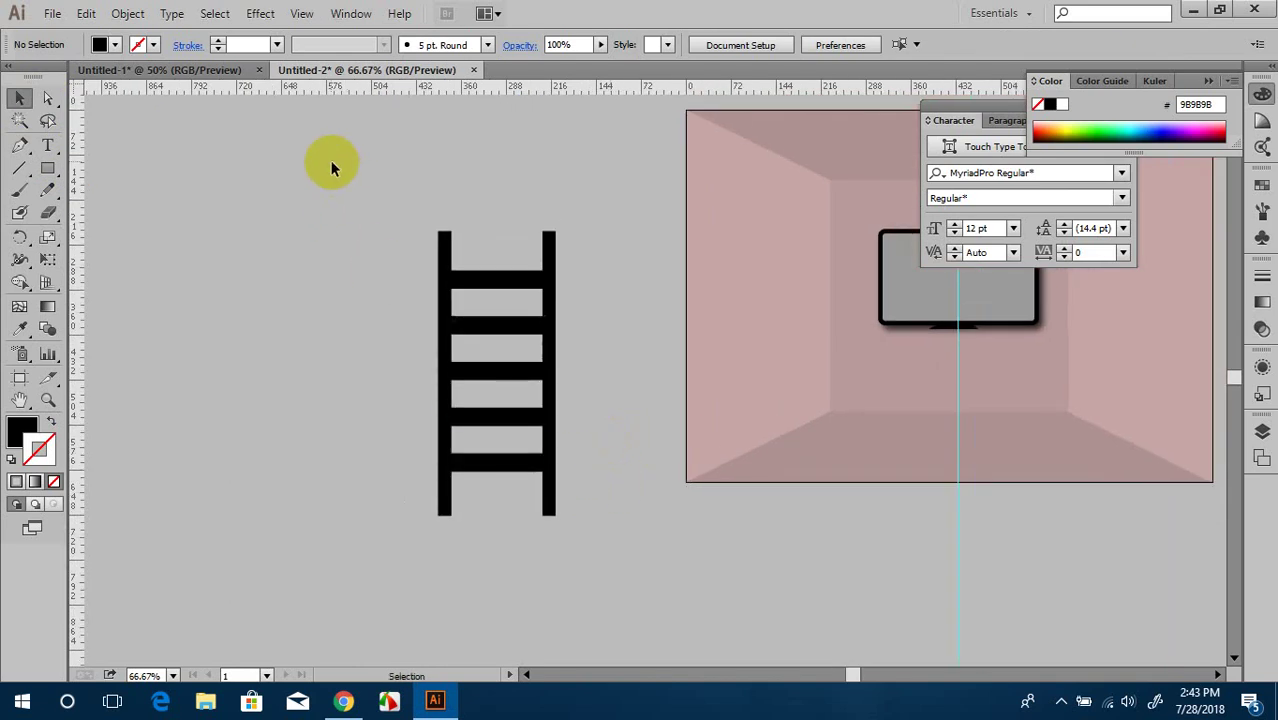
{"action": "left_click_drag", "start_coordinate": [328, 148], "coordinate": [609, 634]}
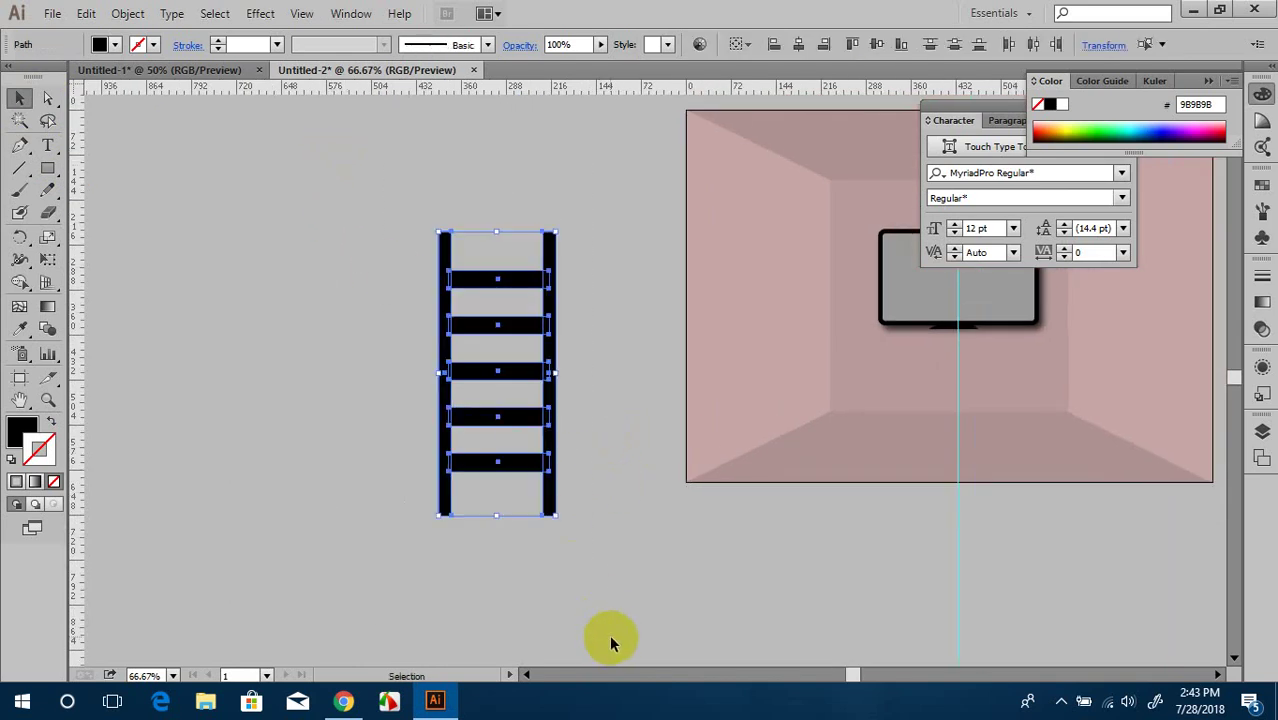
Step: Group the selected ladder parts with Ctrl+G
{"action": "key", "text": "ctrl+g"}
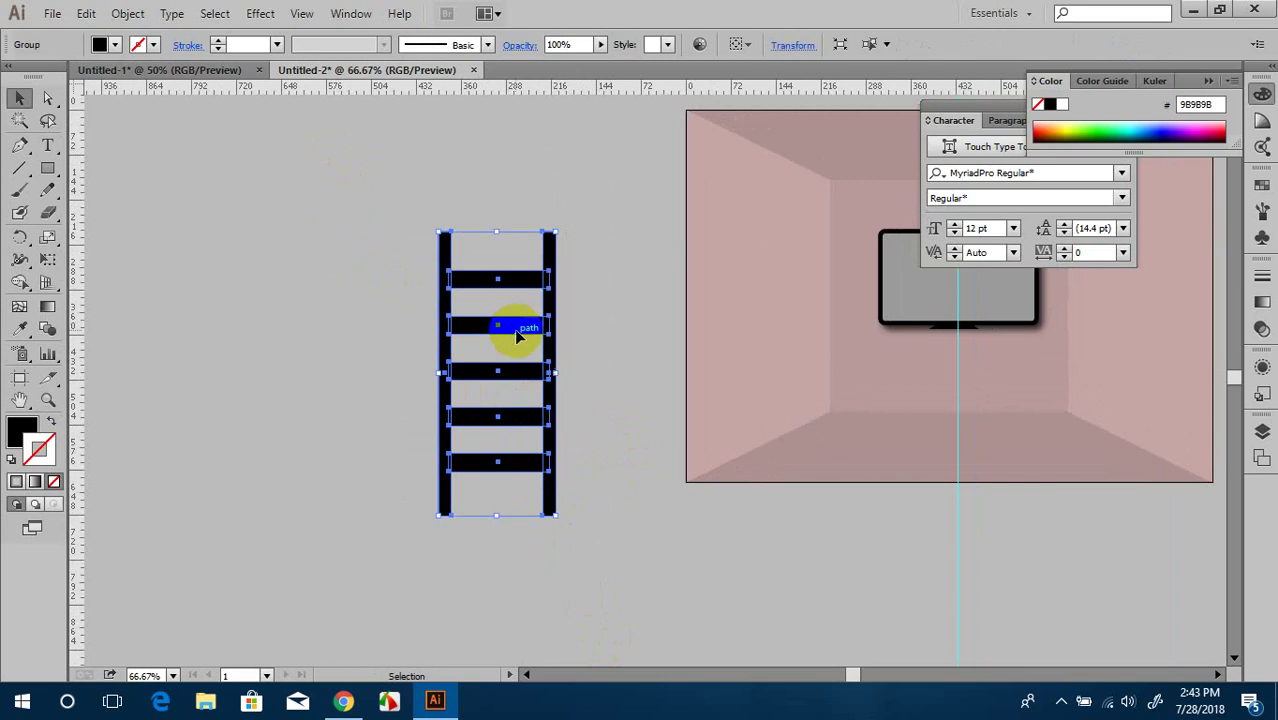
{"action": "scroll", "coordinate": [403, 335], "scroll_direction": "up", "scroll_amount": 1}
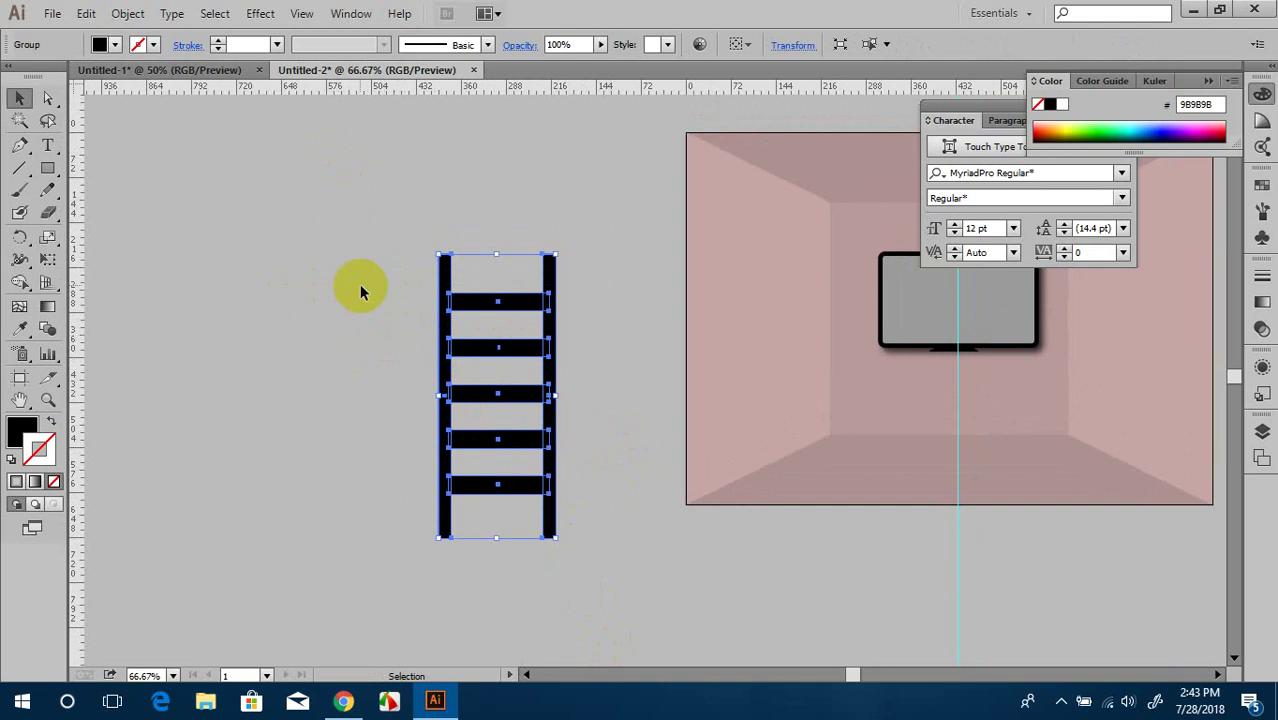
{"action": "scroll", "coordinate": [363, 283], "scroll_direction": "down", "scroll_amount": 2}
{"action": "left_click_drag", "start_coordinate": [542, 391], "coordinate": [422, 387]}
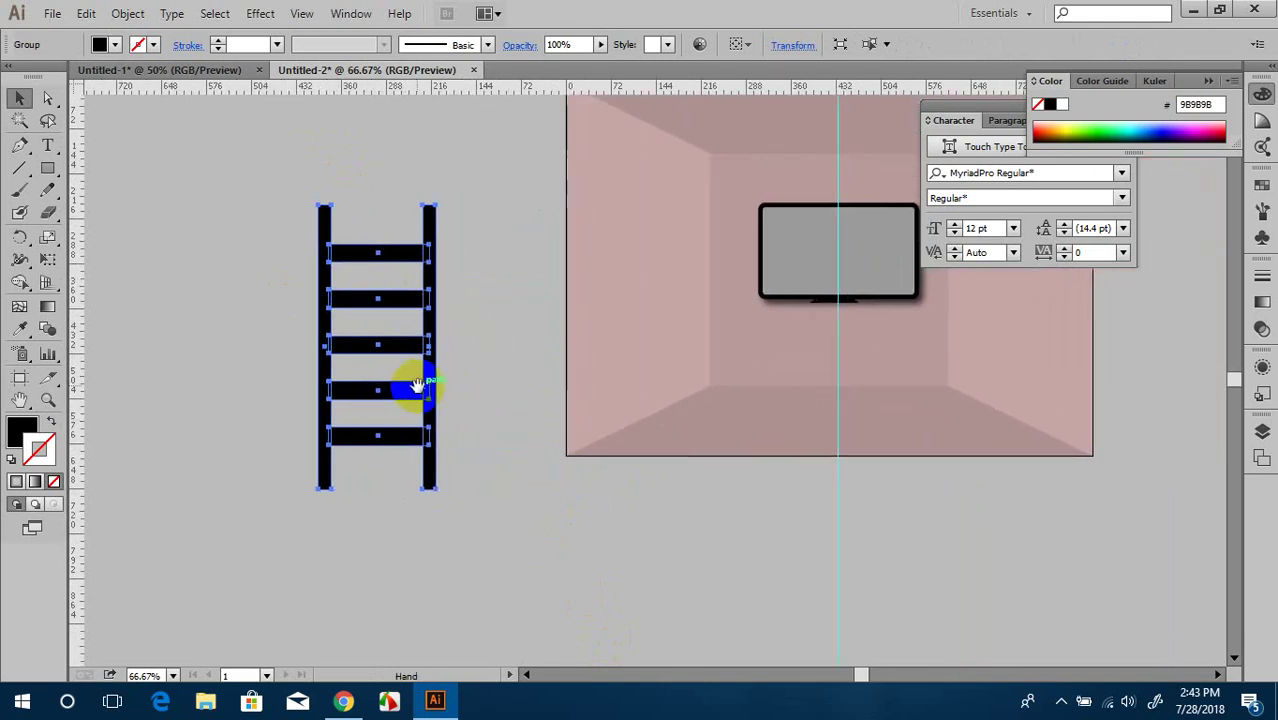
Step: Perspective-distort the ladder with Free Transform, then narrow it and move it into the room
{"action": "left_click", "coordinate": [47, 259]}
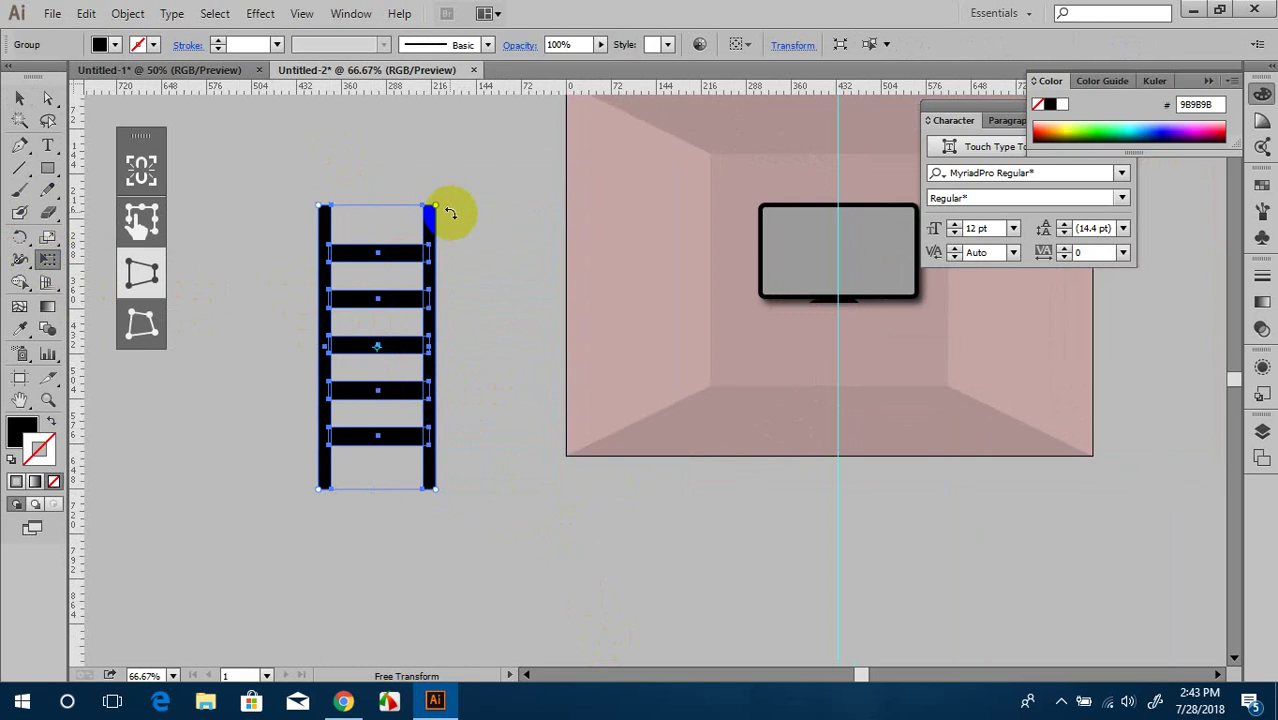
{"action": "mouse_move", "coordinate": [437, 208]}
{"action": "left_mouse_down"}
{"action": "mouse_move", "coordinate": [436, 270]}
{"action": "mouse_move", "coordinate": [424, 253]}
{"action": "left_mouse_up"}
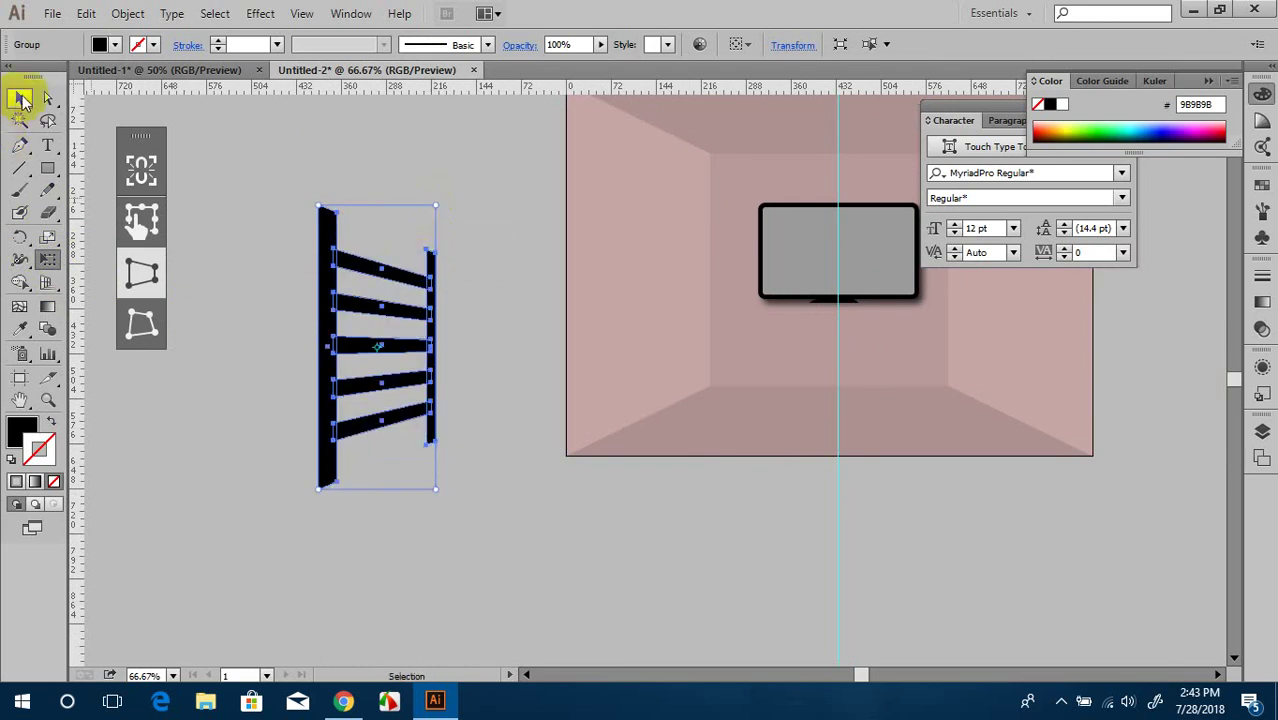
{"action": "left_click", "coordinate": [19, 97]}
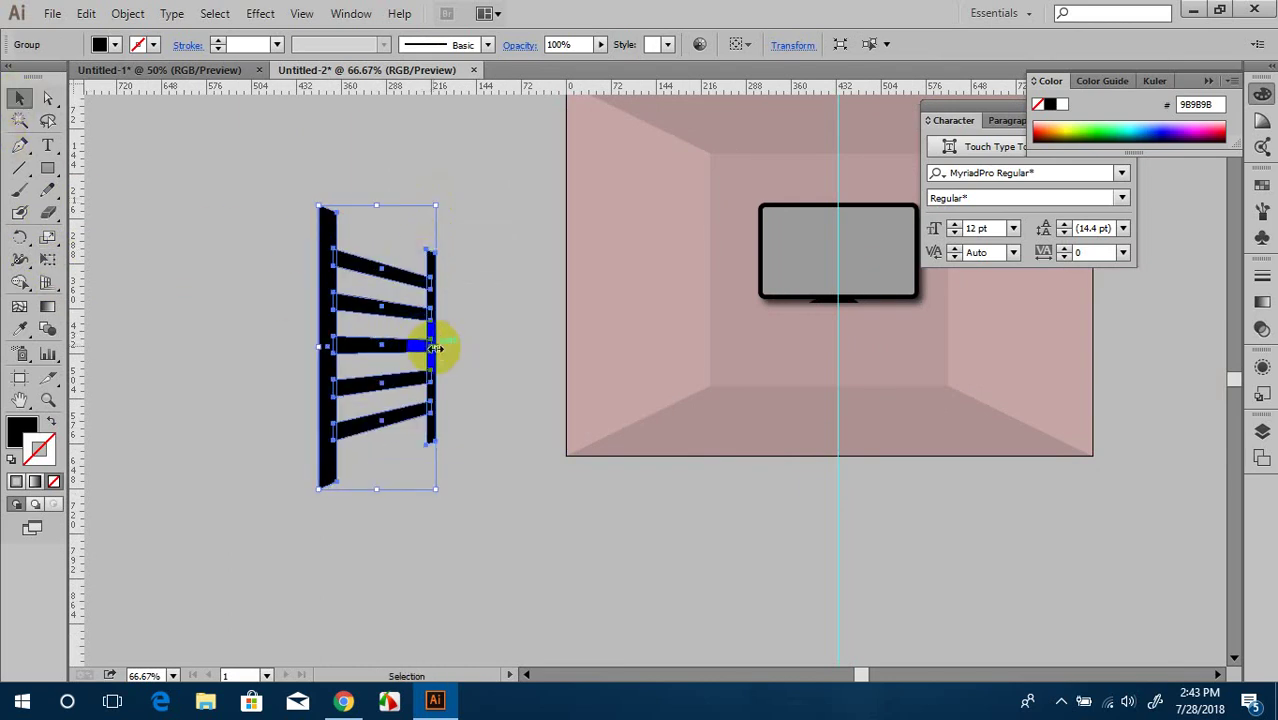
{"action": "mouse_move", "coordinate": [435, 347]}
{"action": "left_mouse_down"}
{"action": "mouse_move", "coordinate": [400, 347]}
{"action": "mouse_move", "coordinate": [679, 346]}
{"action": "left_mouse_up"}
{"action": "scroll", "coordinate": [533, 584], "scroll_direction": "right", "scroll_amount": 5}
{"action": "scroll", "coordinate": [540, 480], "scroll_direction": "up", "scroll_amount": 2}
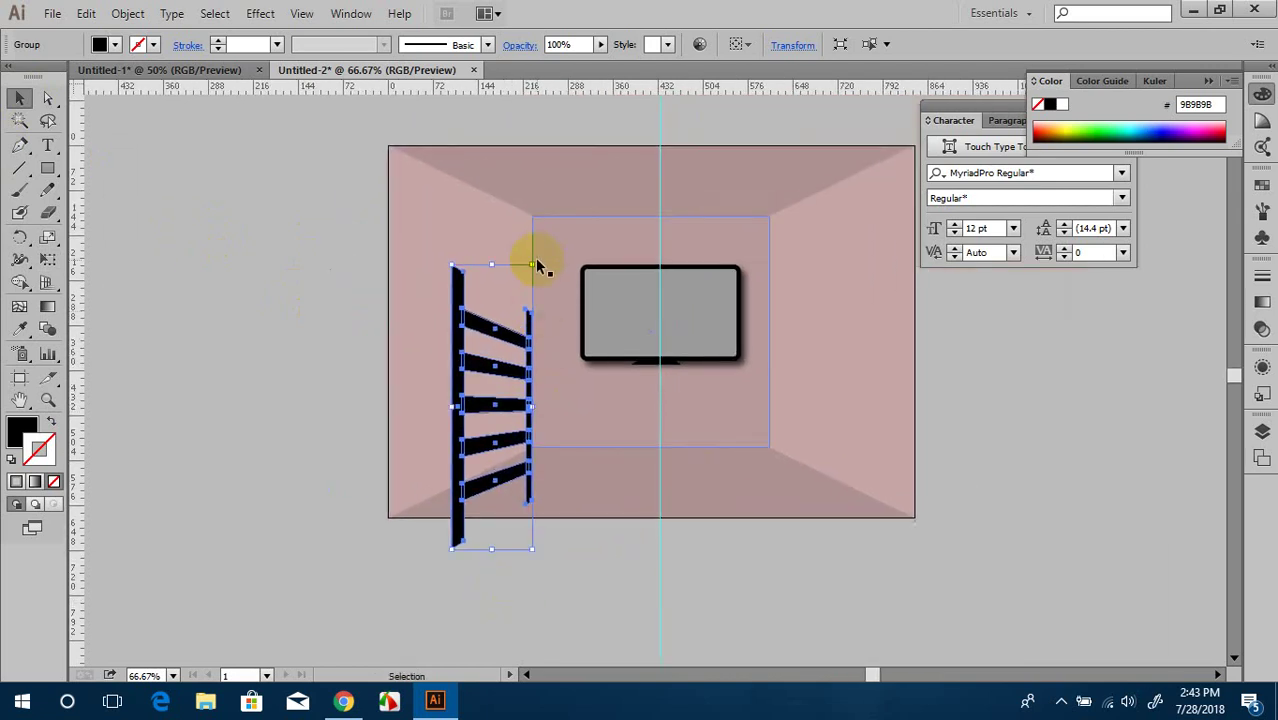
Step: Rotate the ladder to lean, move it to the left wall, and resize it narrower
{"action": "left_click_drag", "start_coordinate": [537, 261], "coordinate": [507, 284]}
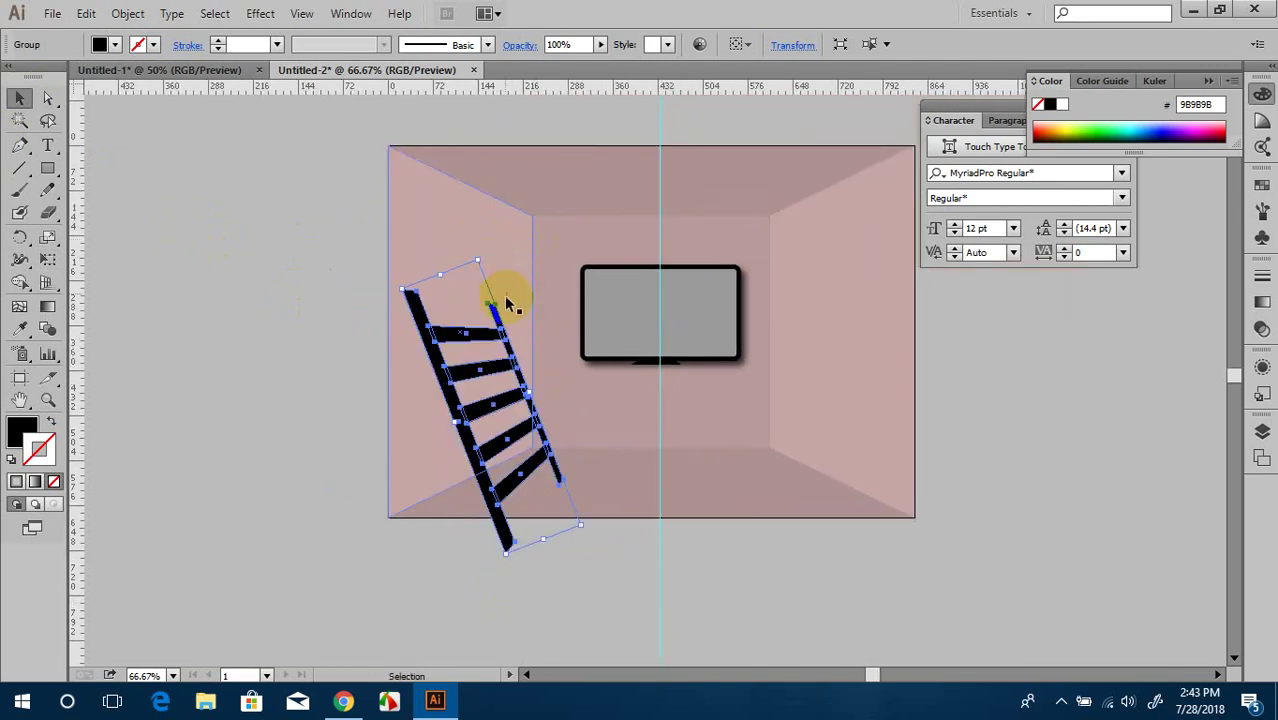
{"action": "mouse_move", "coordinate": [455, 459]}
{"action": "left_mouse_down"}
{"action": "mouse_move", "coordinate": [487, 412]}
{"action": "mouse_move", "coordinate": [527, 415]}
{"action": "left_mouse_up"}
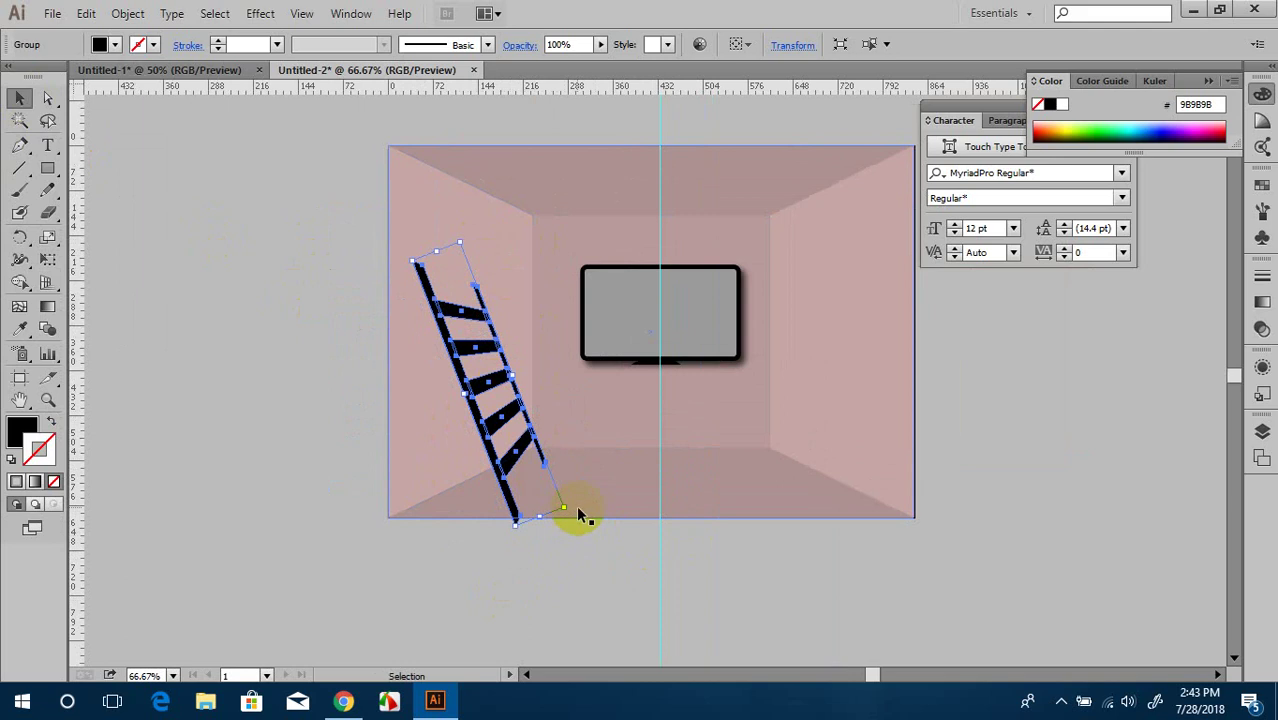
{"action": "mouse_move", "coordinate": [563, 508]}
{"action": "left_mouse_down"}
{"action": "mouse_move", "coordinate": [500, 385]}
{"action": "mouse_move", "coordinate": [496, 407]}
{"action": "left_mouse_up"}
{"action": "scroll", "coordinate": [550, 494], "scroll_direction": "up", "scroll_amount": 1}
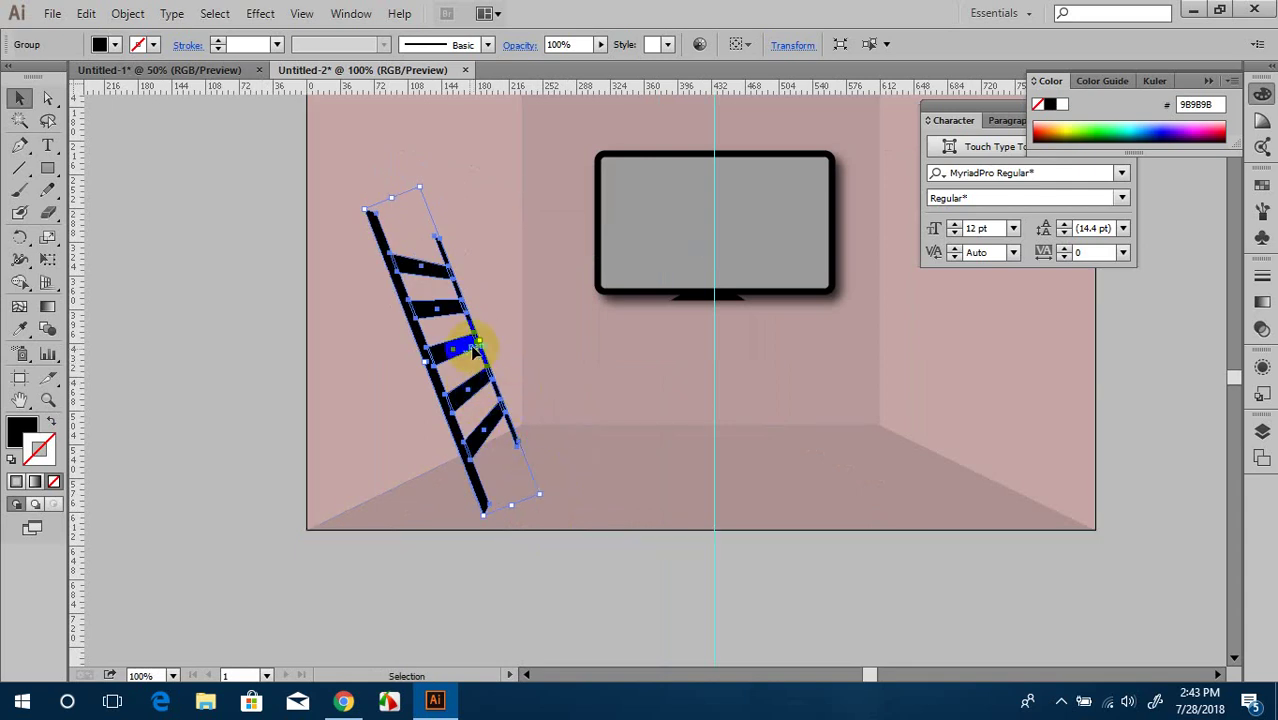
{"action": "left_click_drag", "start_coordinate": [482, 342], "coordinate": [469, 346]}
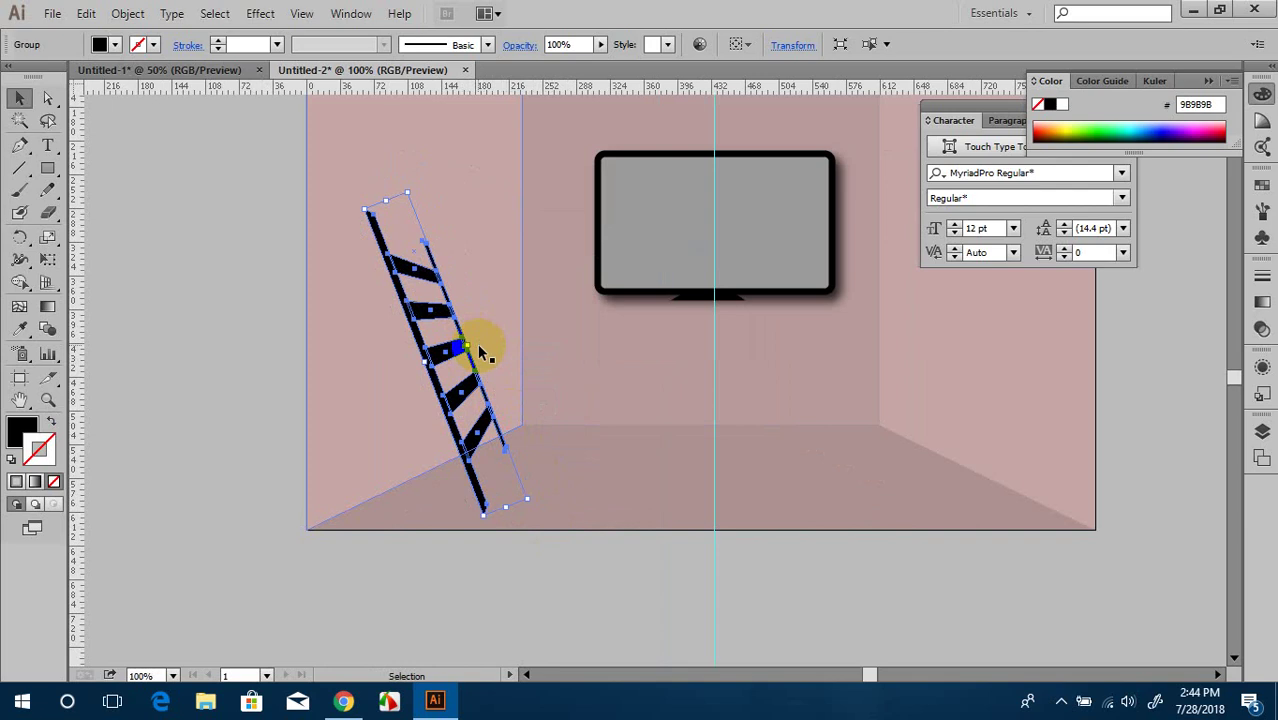
Step: Refine the ladder's lower end with Free Transform Perspective Distort and deselect it
{"action": "left_click", "coordinate": [47, 259]}
{"action": "left_click", "coordinate": [141, 273]}
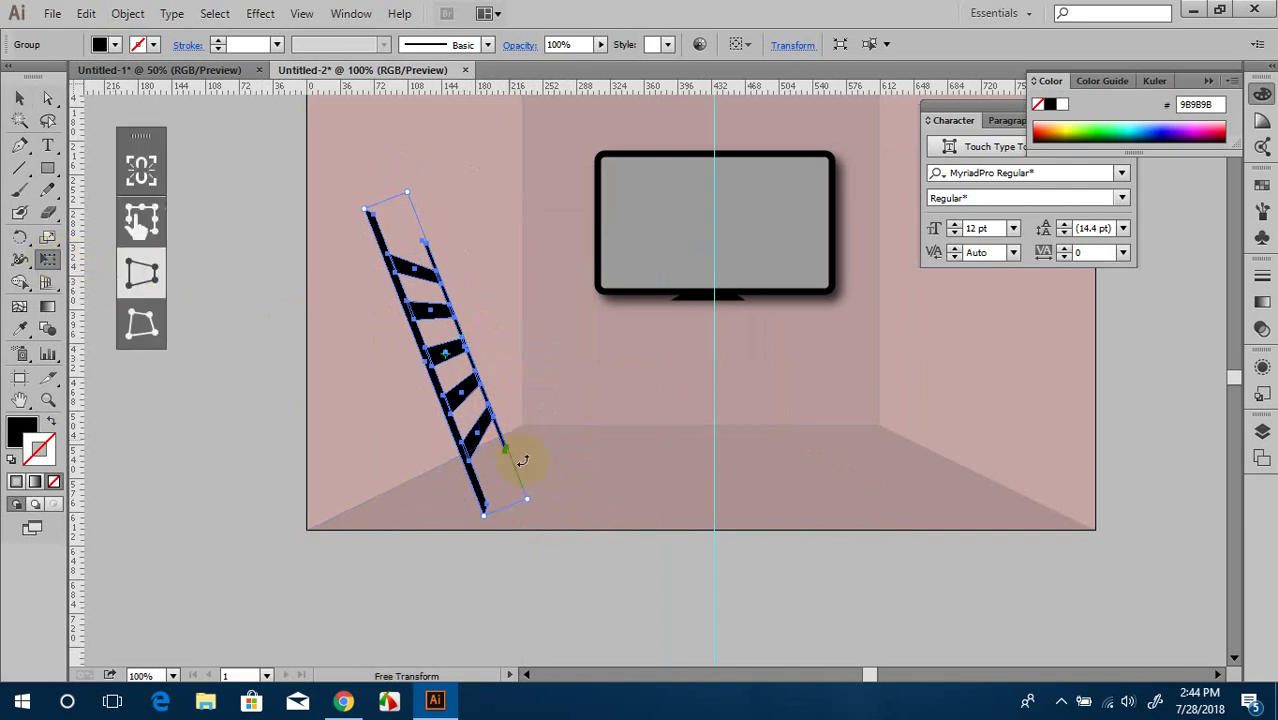
{"action": "left_click_drag", "start_coordinate": [536, 508], "coordinate": [538, 508]}
{"action": "scroll", "coordinate": [540, 510], "scroll_direction": "down", "scroll_amount": 1}
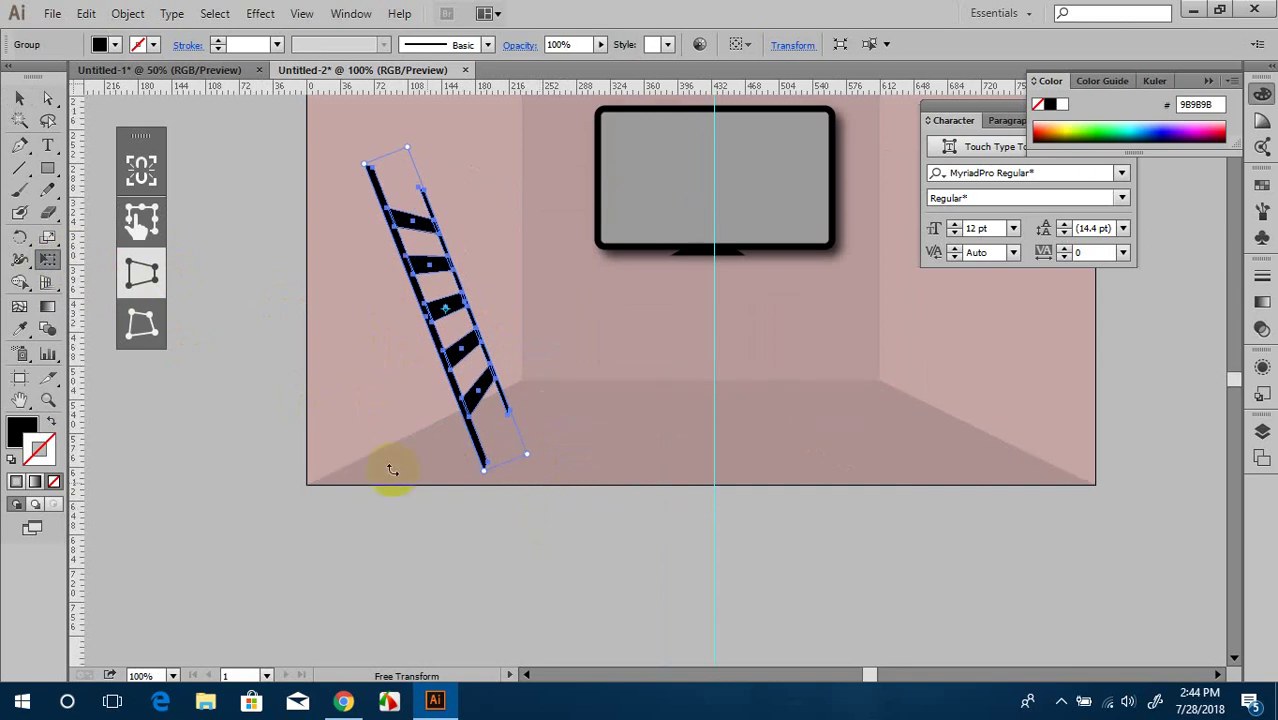
{"action": "left_click", "coordinate": [199, 231]}
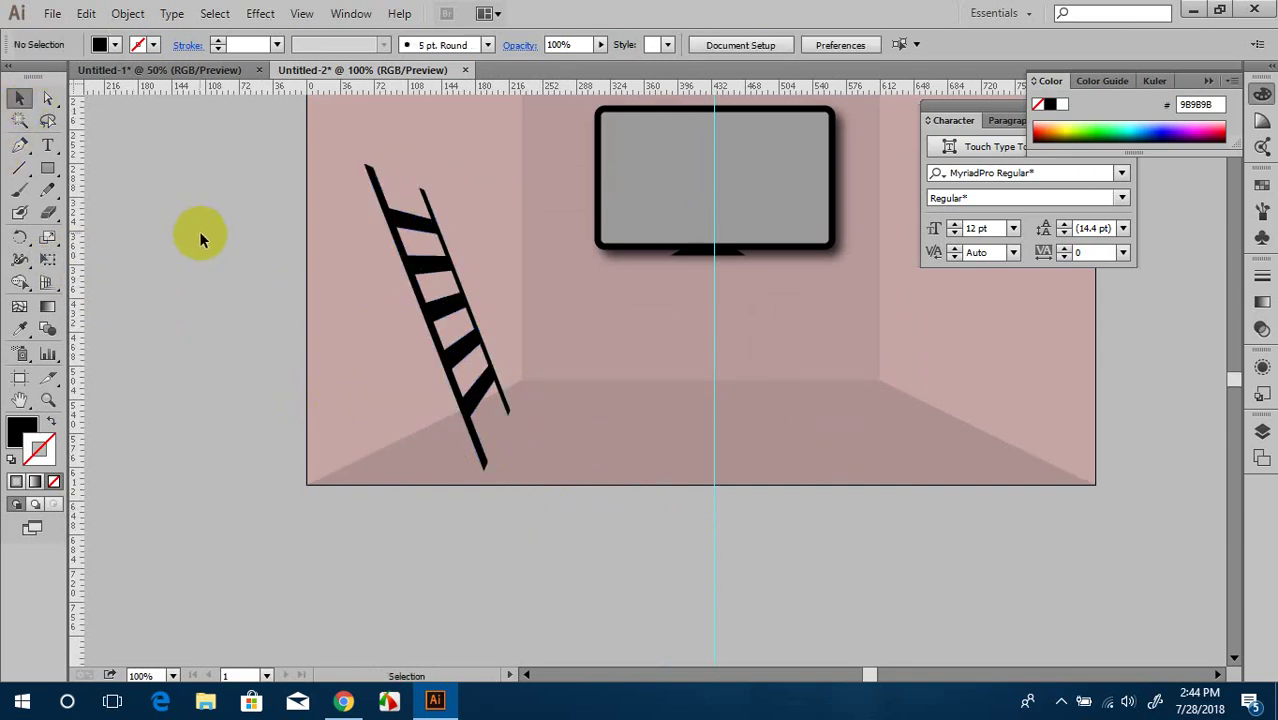
{"action": "scroll", "coordinate": [214, 324], "scroll_direction": "up", "scroll_amount": 1}
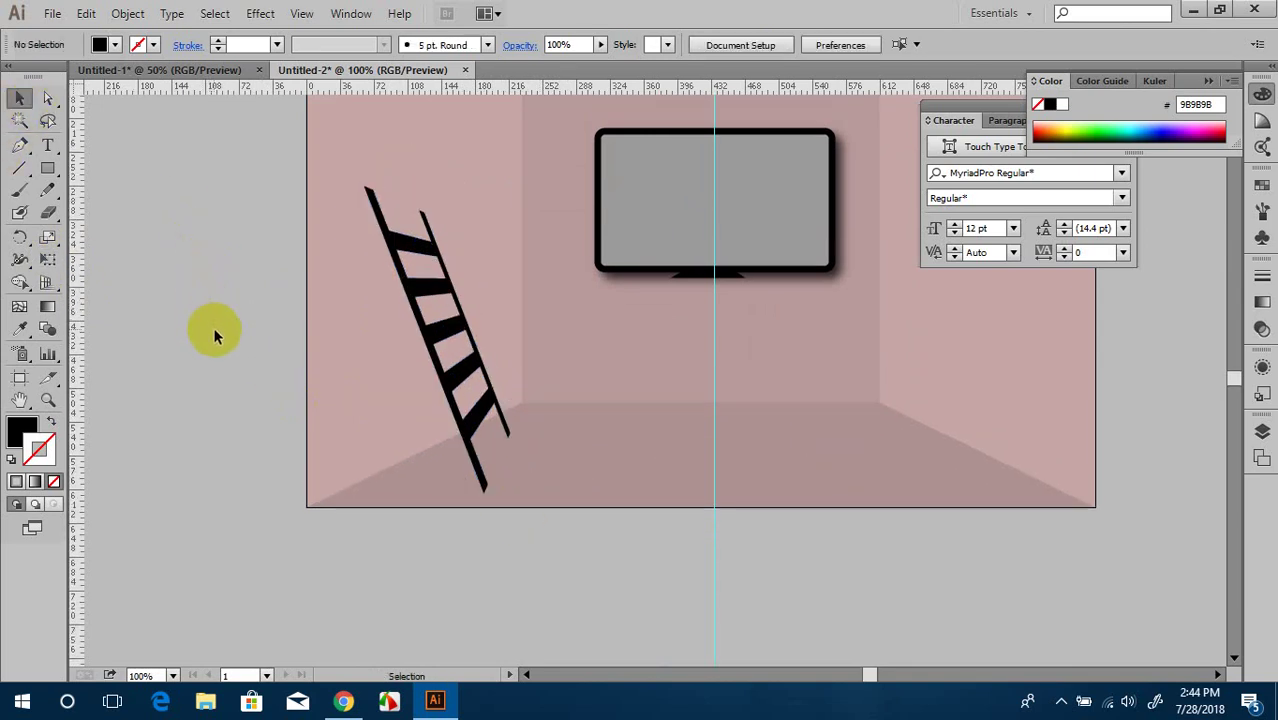
{"action": "scroll", "coordinate": [215, 331], "scroll_direction": "up", "scroll_amount": 2}
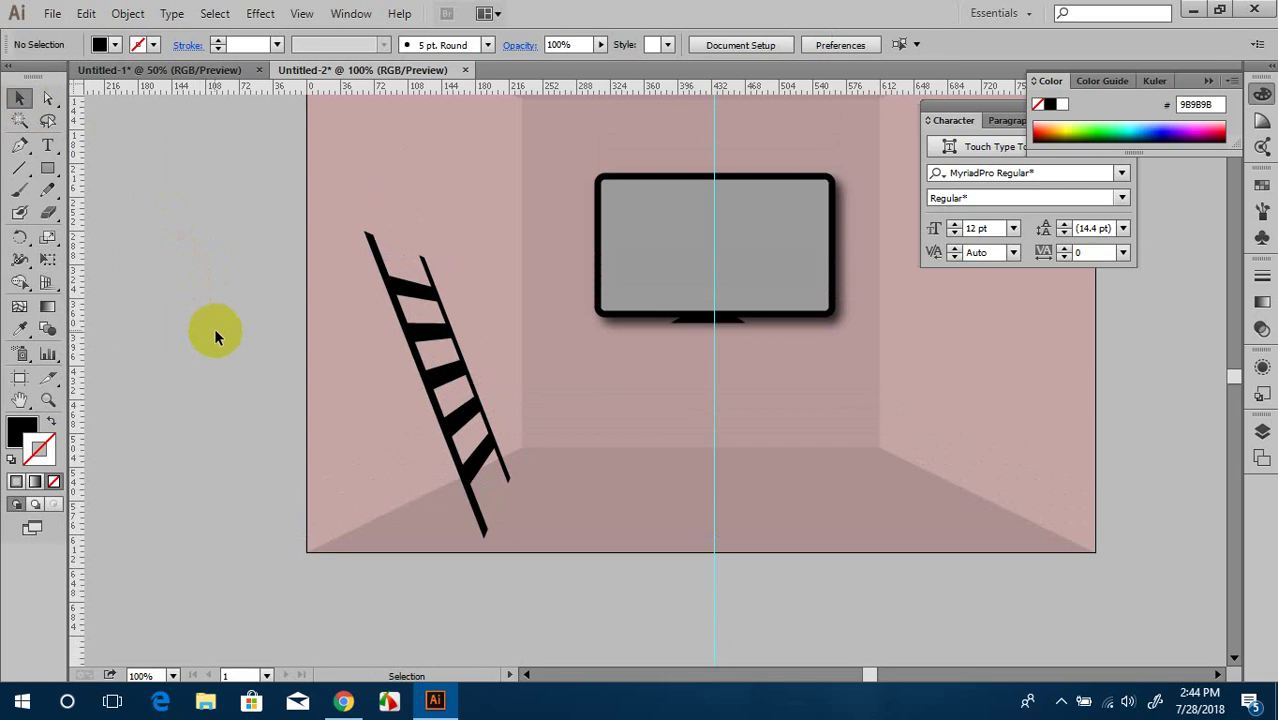
Step: Trace the shadow with the Pen tool from the ladder's top down to its foot
{"action": "left_click", "coordinate": [21, 146]}
{"action": "scroll", "coordinate": [496, 588], "scroll_direction": "up", "scroll_amount": 2}
{"action": "scroll", "coordinate": [480, 555], "scroll_direction": "up", "scroll_amount": 1}
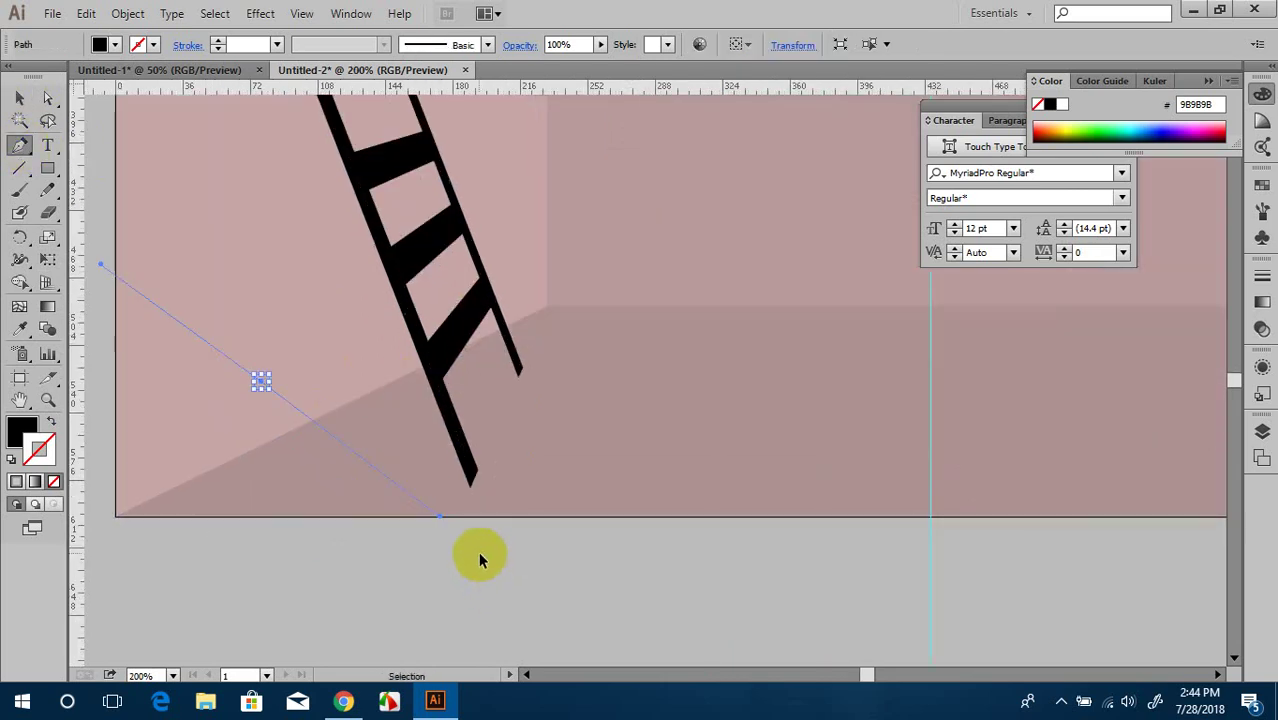
{"action": "scroll", "coordinate": [360, 485], "scroll_direction": "left", "scroll_amount": 2}
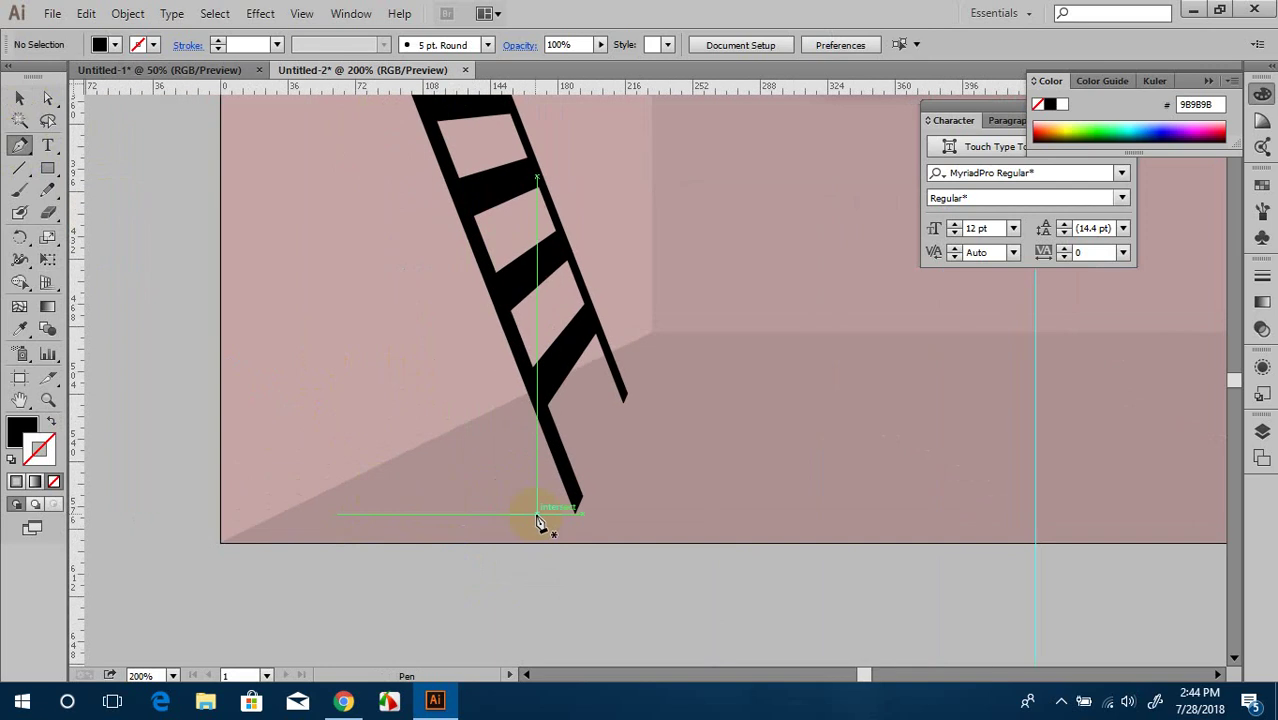
{"action": "scroll", "coordinate": [480, 460], "scroll_direction": "up", "scroll_amount": 3}
{"action": "scroll", "coordinate": [430, 403], "scroll_direction": "down", "scroll_amount": 1}
{"action": "left_click", "coordinate": [362, 130]}
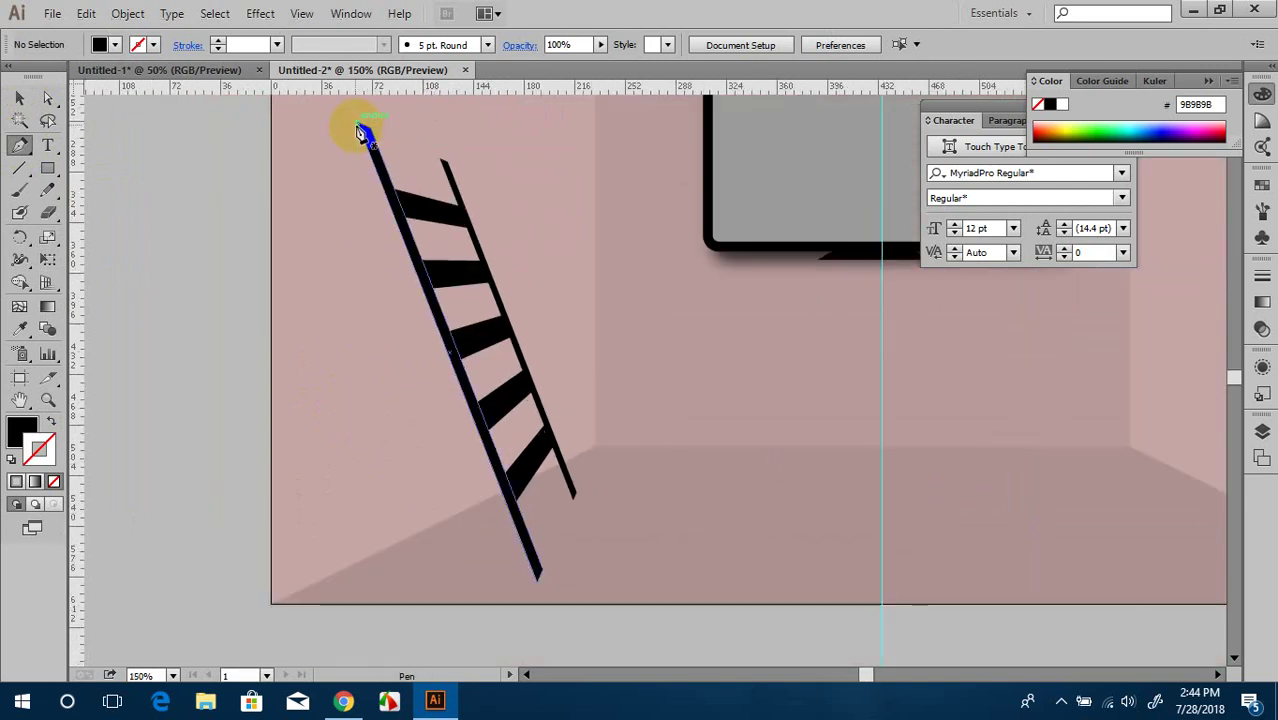
{"action": "left_click", "coordinate": [362, 130]}
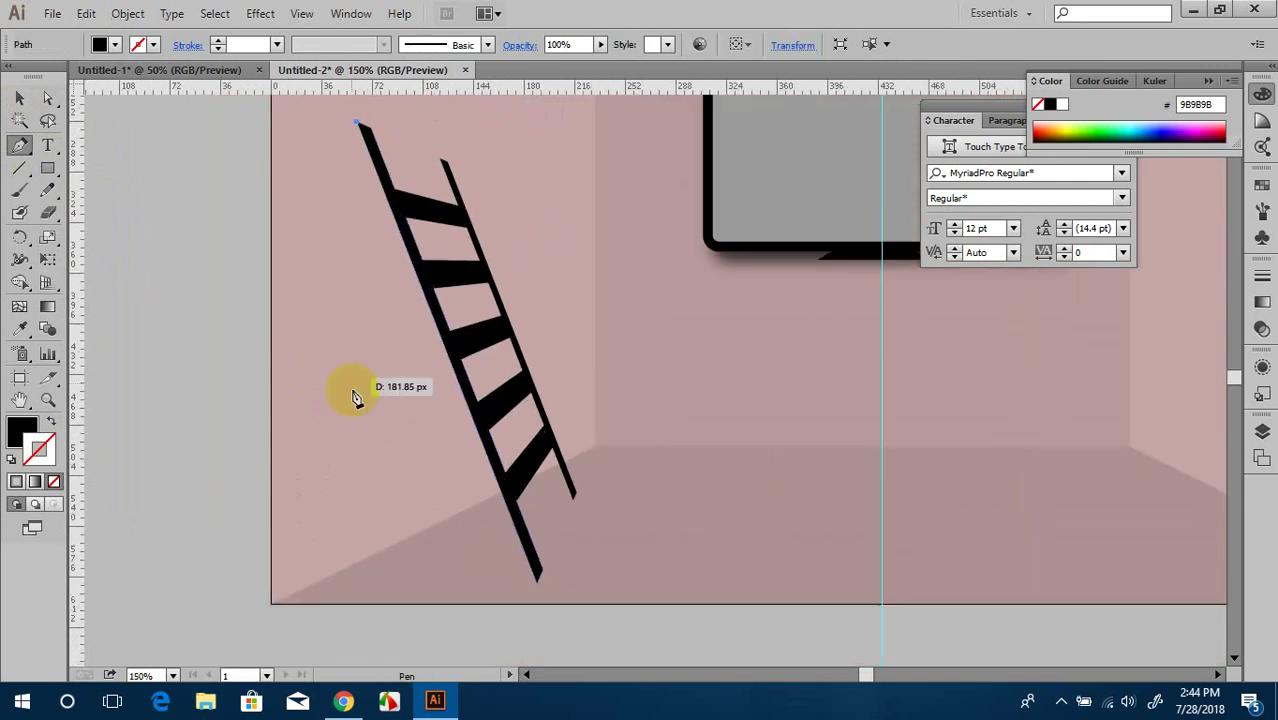
{"action": "left_click", "coordinate": [357, 563]}
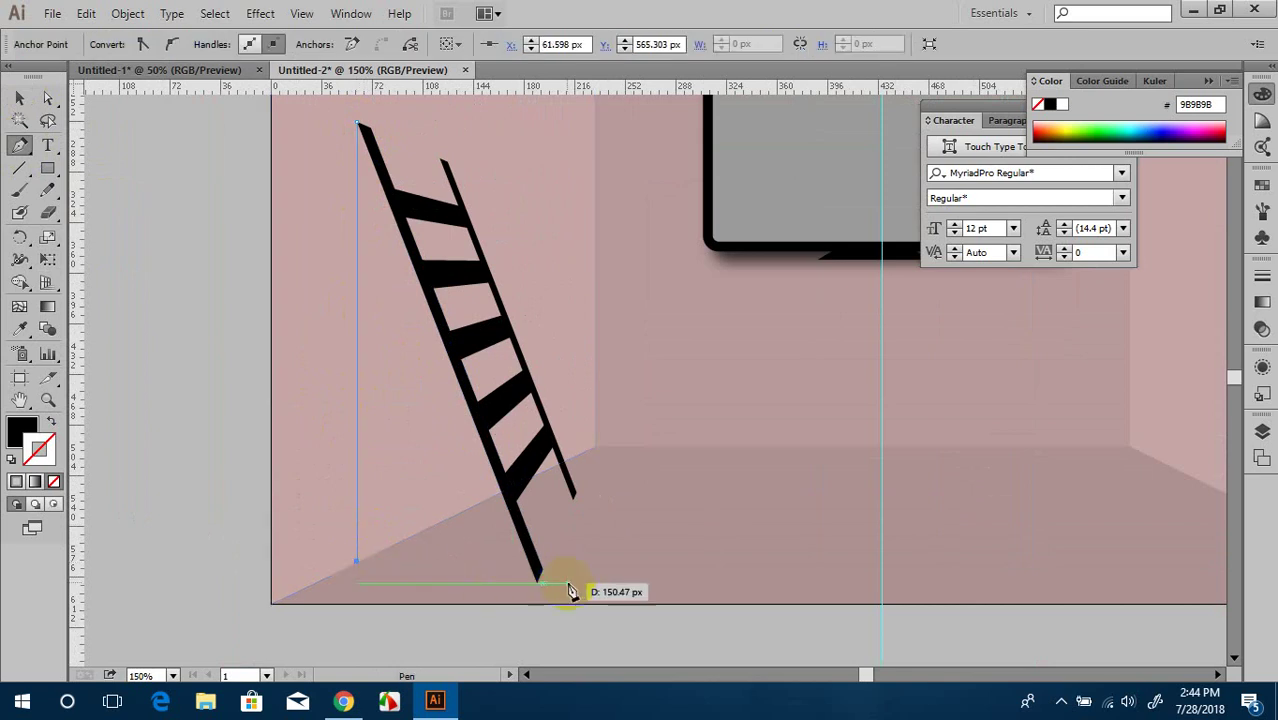
{"action": "left_click", "coordinate": [537, 580]}
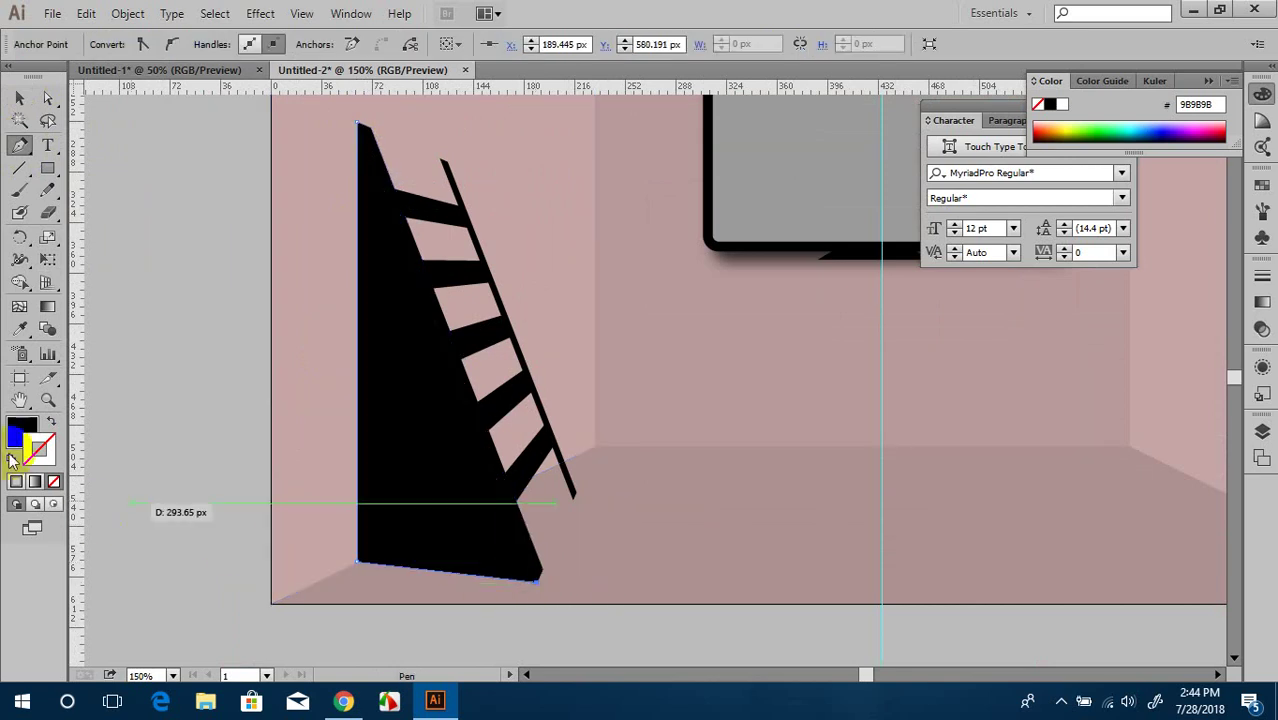
Step: Swap fill and stroke, then outline the shadow to the wall's base and close it
{"action": "left_click", "coordinate": [53, 425]}
{"action": "scroll", "coordinate": [556, 570], "scroll_direction": "up", "scroll_amount": 1}
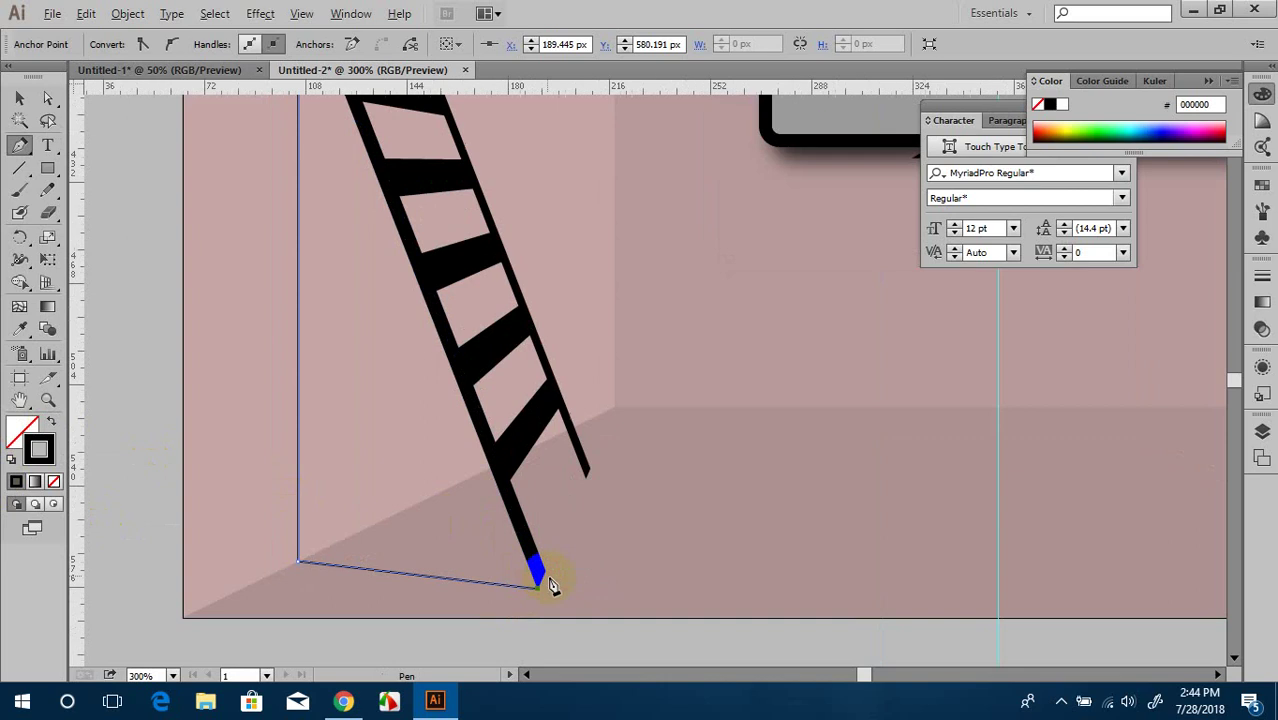
{"action": "scroll", "coordinate": [551, 582], "scroll_direction": "up", "scroll_amount": 1}
{"action": "left_click", "coordinate": [544, 578]}
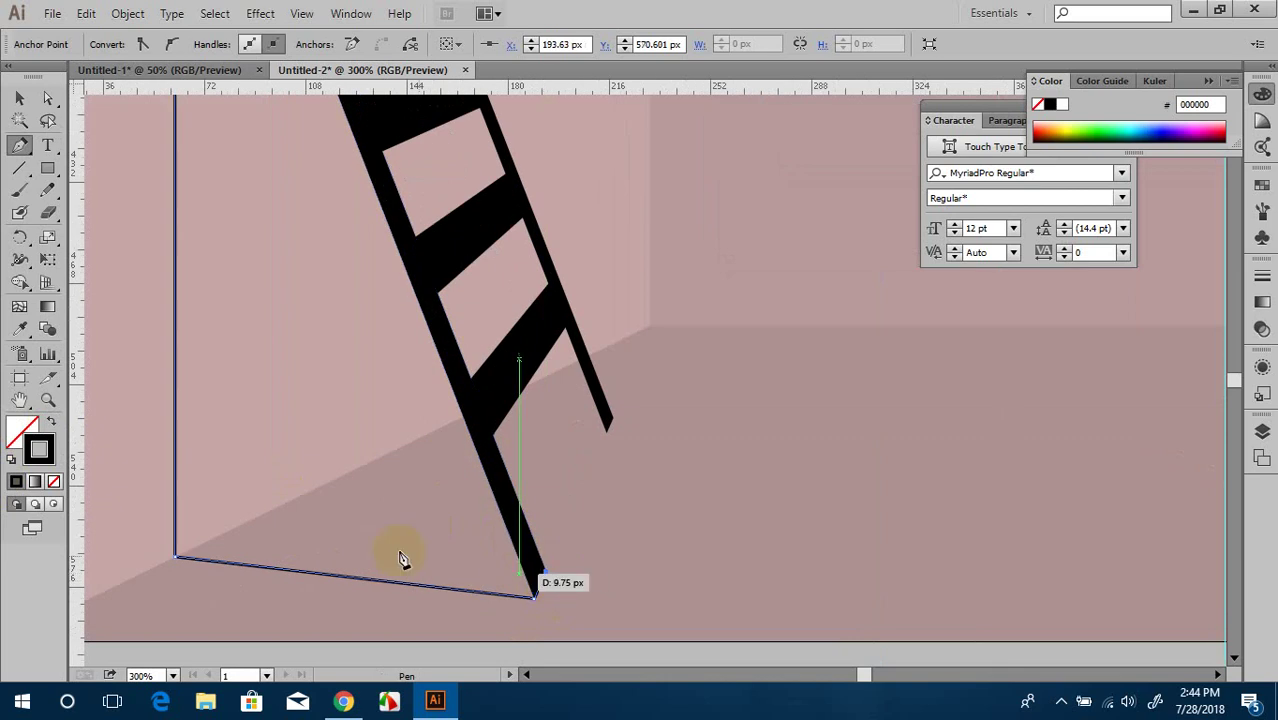
{"action": "left_click", "coordinate": [217, 540]}
{"action": "scroll", "coordinate": [240, 480], "scroll_direction": "up", "scroll_amount": 3}
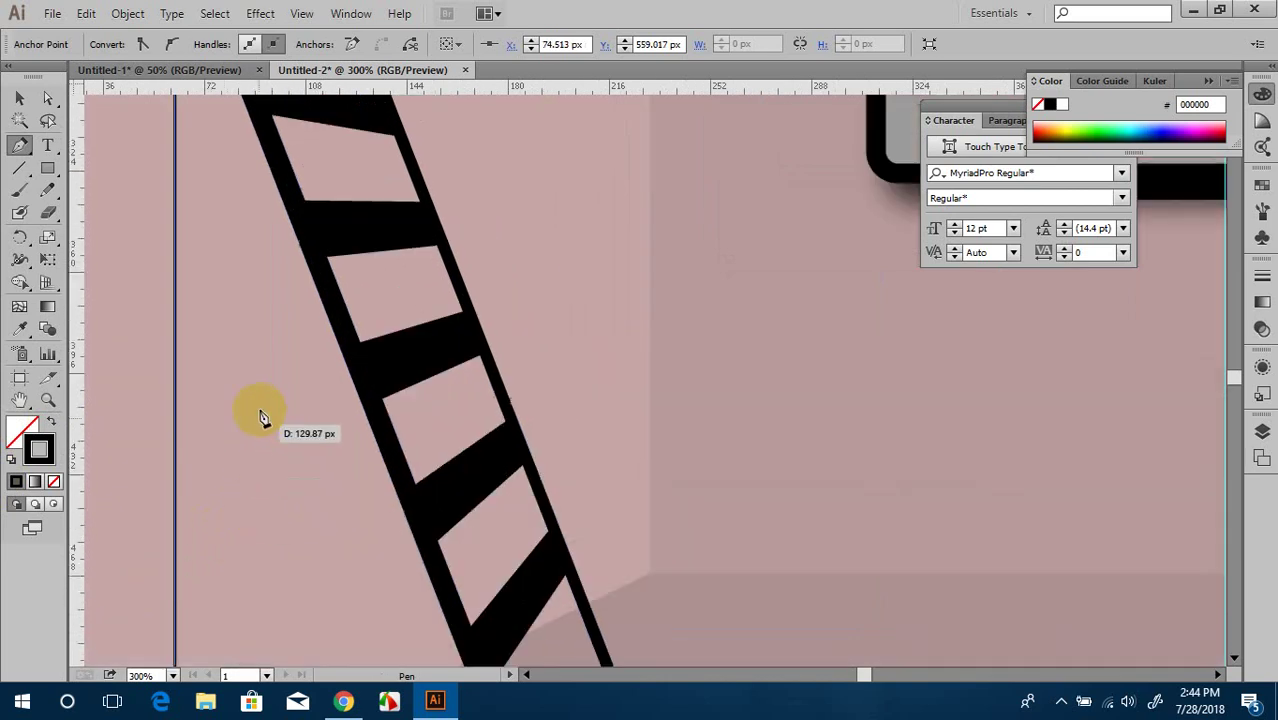
{"action": "scroll", "coordinate": [240, 330], "scroll_direction": "up", "scroll_amount": 3}
{"action": "scroll", "coordinate": [200, 215], "scroll_direction": "up", "scroll_amount": 2}
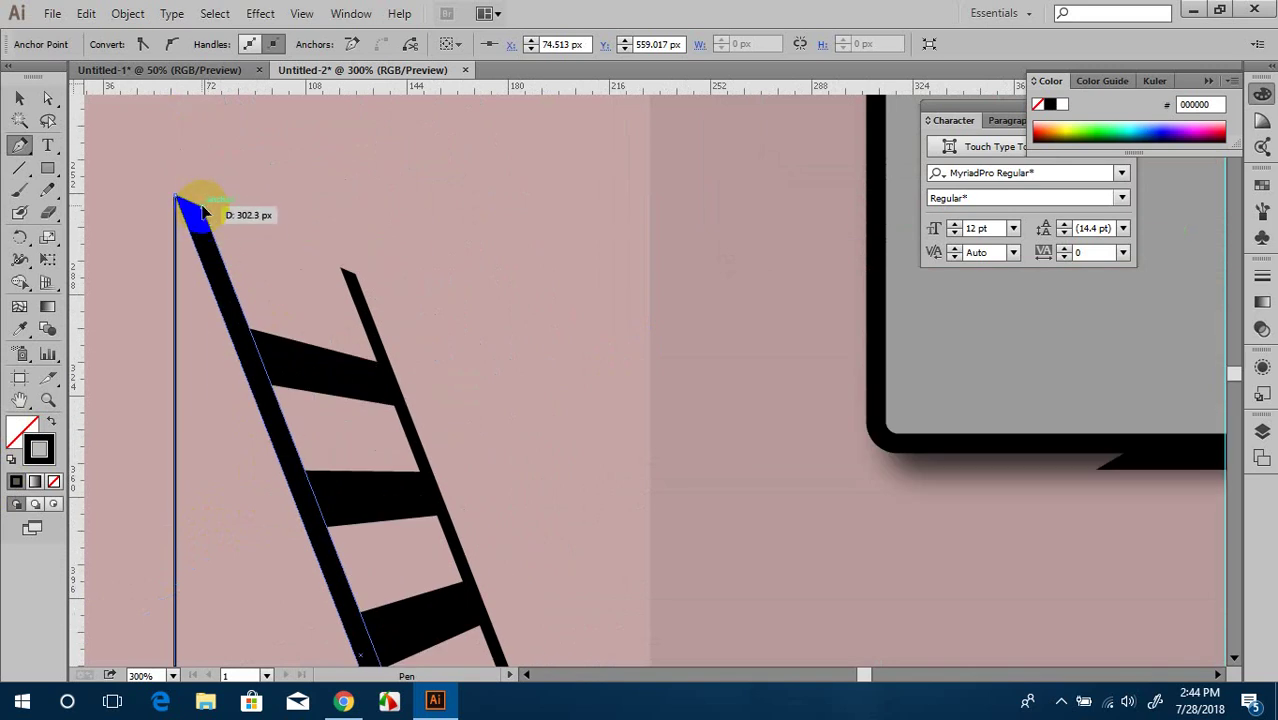
{"action": "left_click", "coordinate": [203, 212]}
{"action": "scroll", "coordinate": [203, 212], "scroll_direction": "down", "scroll_amount": 5}
{"action": "scroll", "coordinate": [203, 212], "scroll_direction": "down", "scroll_amount": 1}
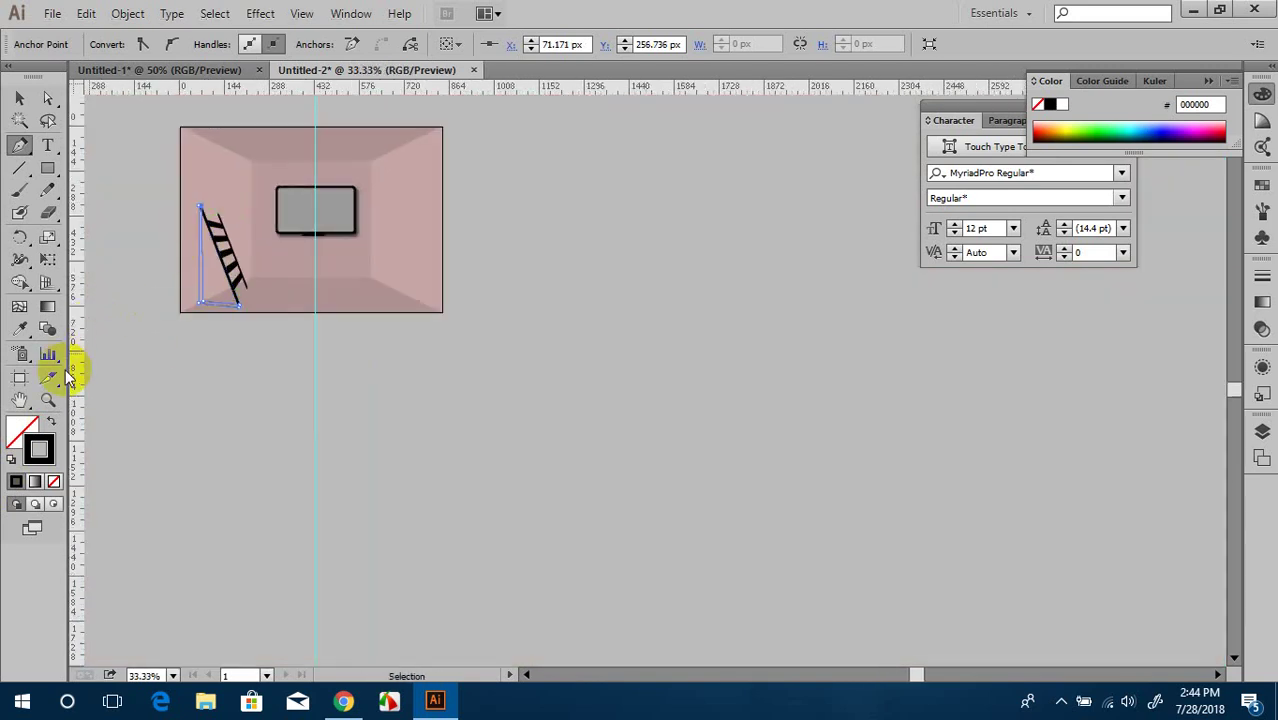
Step: Fill the shadow shape with solid black
{"action": "left_click", "coordinate": [52, 423]}
{"action": "scroll", "coordinate": [177, 379], "scroll_direction": "up", "scroll_amount": 4}
{"action": "scroll", "coordinate": [300, 420], "scroll_direction": "up", "scroll_amount": 3}
{"action": "scroll", "coordinate": [368, 460], "scroll_direction": "up", "scroll_amount": 2}
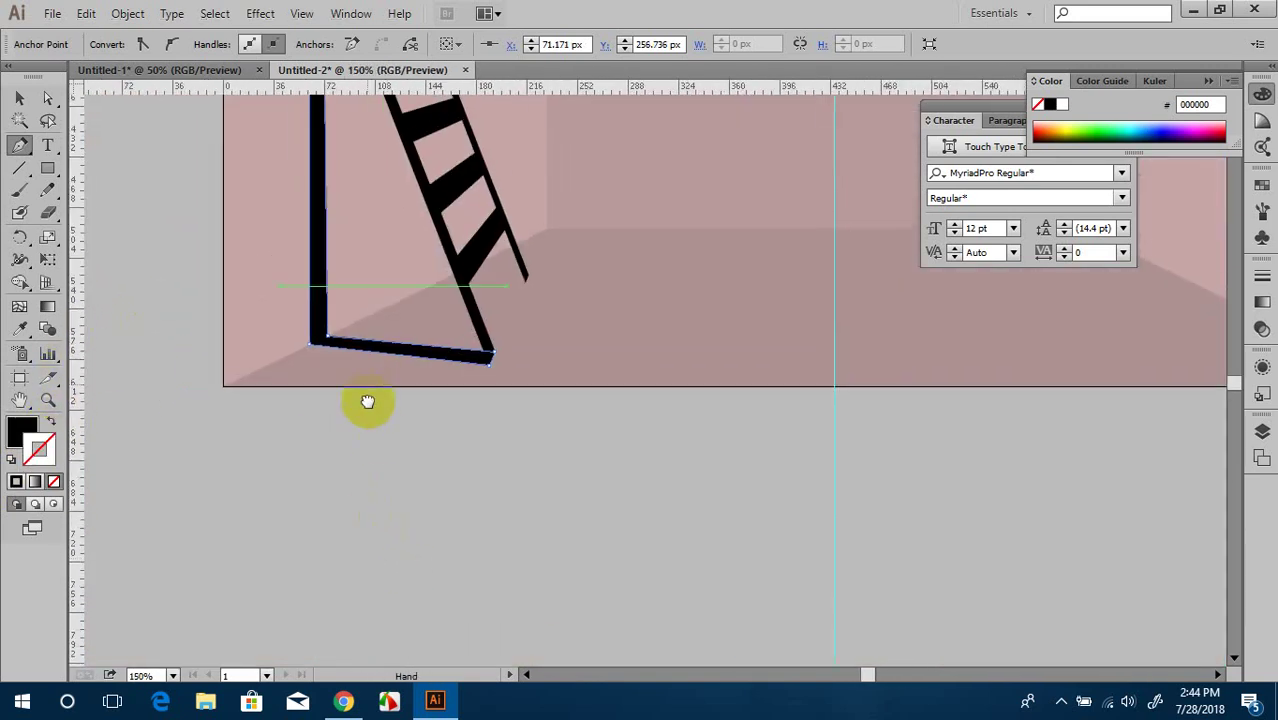
{"action": "left_click_drag", "start_coordinate": [367, 401], "coordinate": [371, 531]}
{"action": "scroll", "coordinate": [379, 508], "scroll_direction": "up", "scroll_amount": 2}
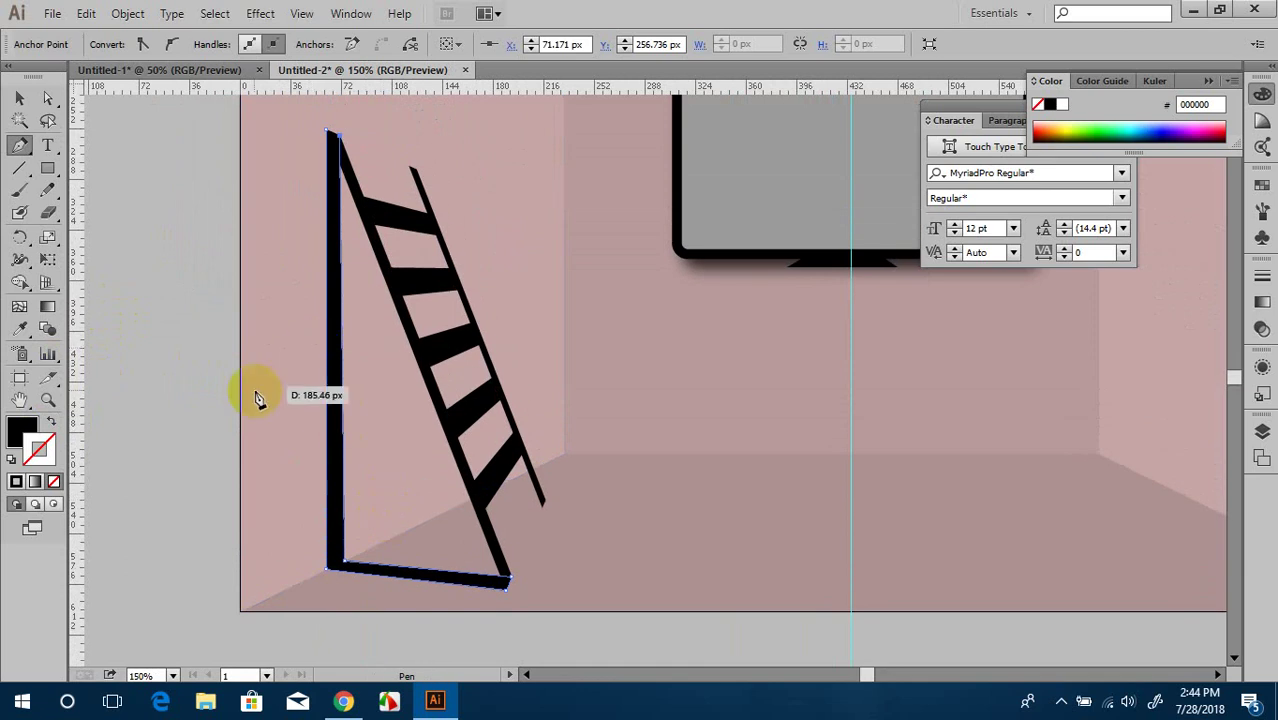
Step: Set the shadow shape's opacity to 30% and deselect it
{"action": "left_click", "coordinate": [19, 98]}
{"action": "left_click", "coordinate": [180, 214]}
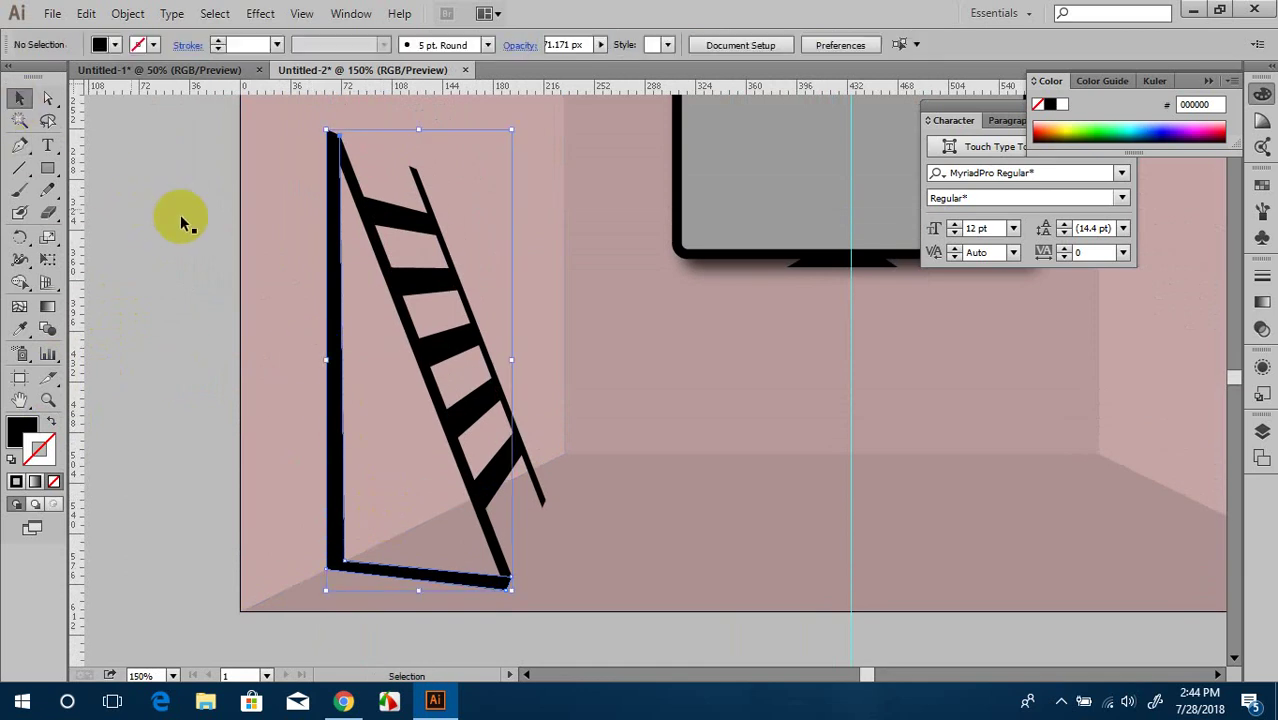
{"action": "left_click", "coordinate": [337, 305]}
{"action": "left_click", "coordinate": [572, 44]}
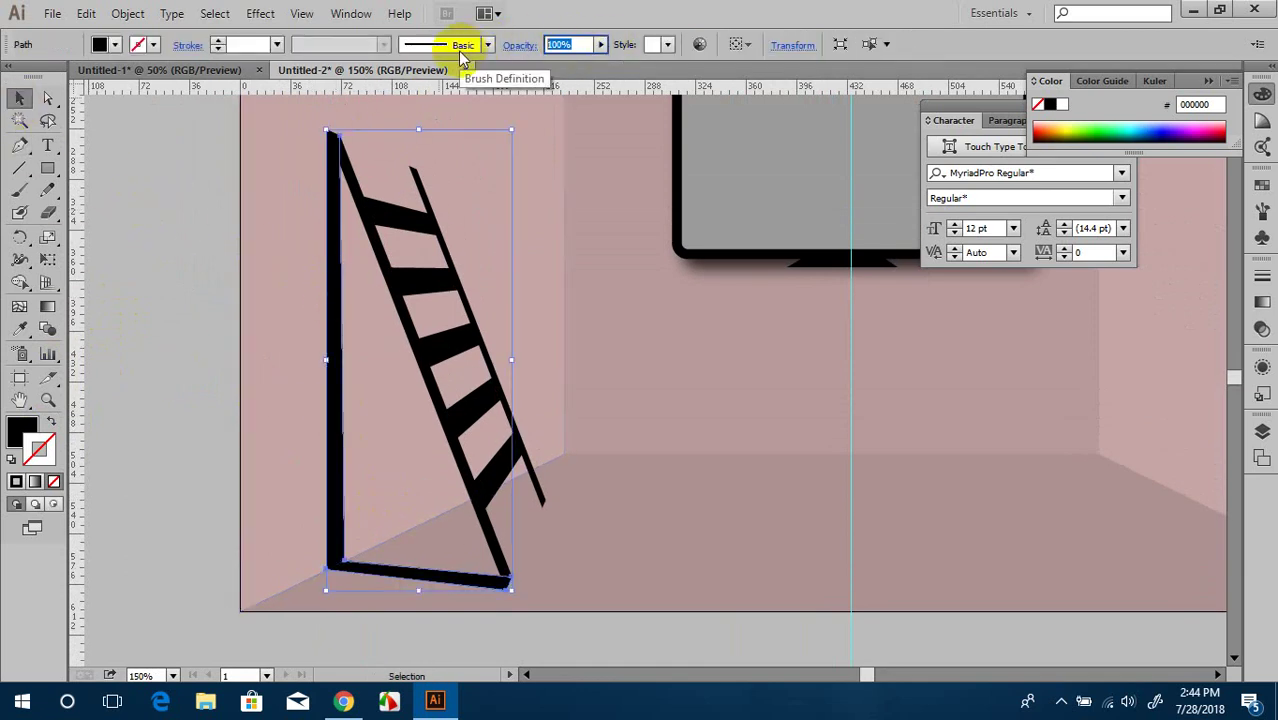
{"action": "type", "text": "30"}
{"action": "key", "text": "Return"}
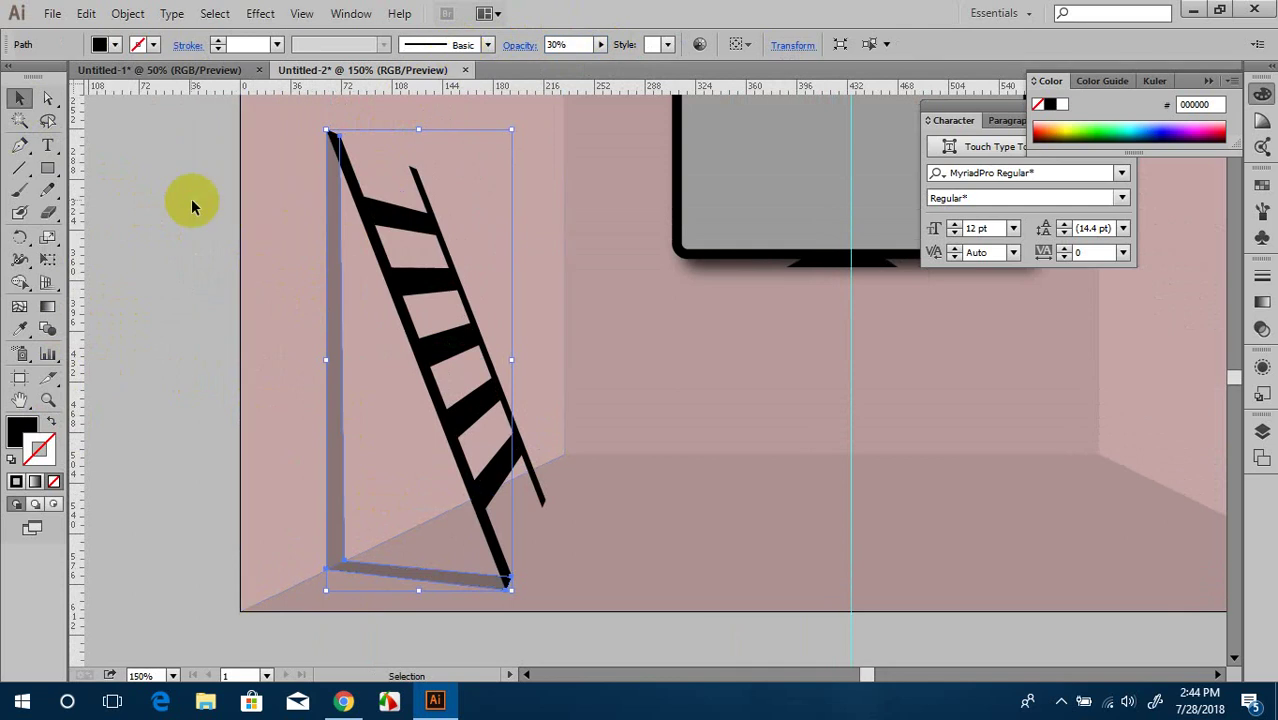
{"action": "left_click", "coordinate": [170, 200]}
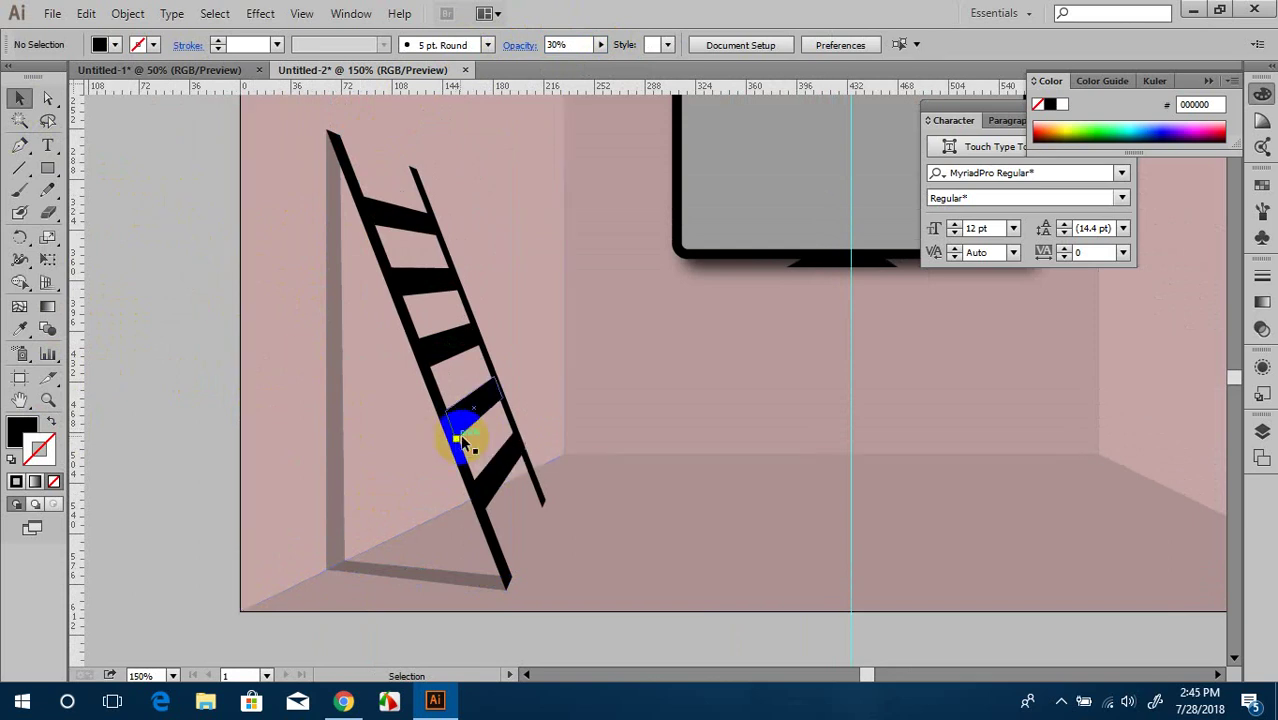
Step: Pen-draw a thin shadow shape from the ladder's base up to its top behind the right rail
{"action": "left_click", "coordinate": [20, 145]}
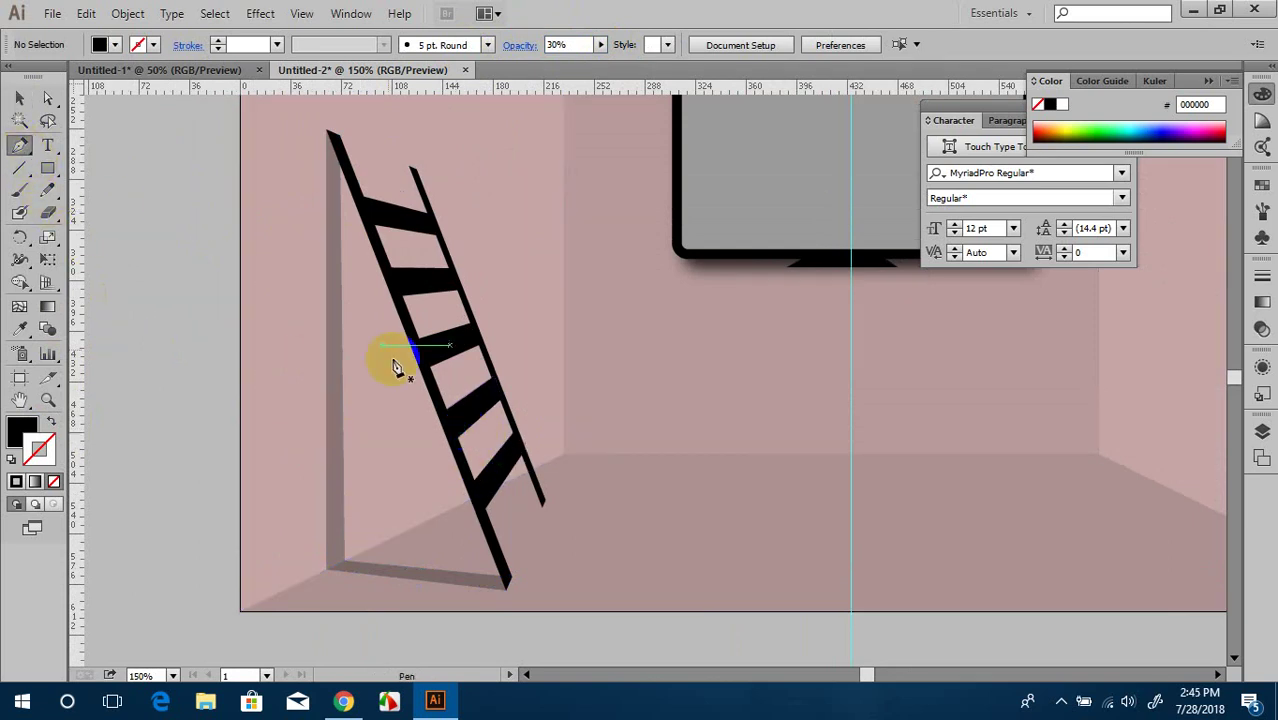
{"action": "scroll", "coordinate": [504, 500], "scroll_direction": "up", "scroll_amount": 1}
{"action": "left_click", "coordinate": [557, 508]}
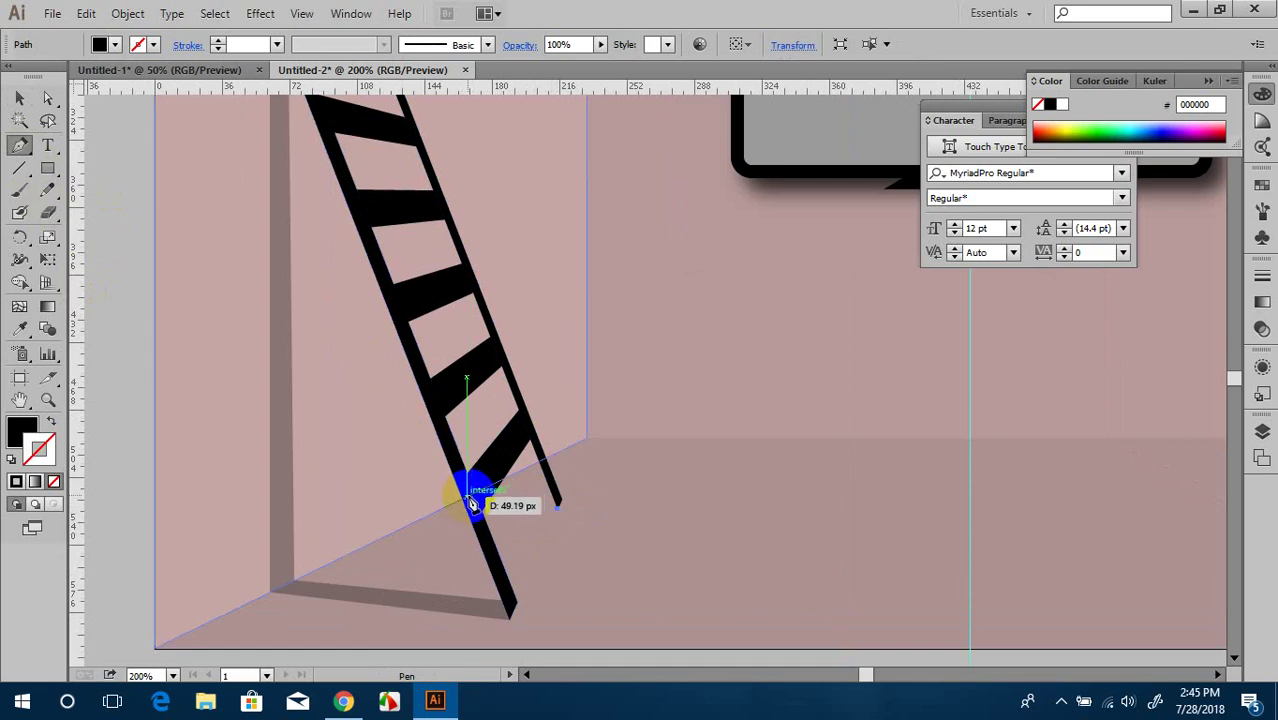
{"action": "left_click", "coordinate": [467, 498]}
{"action": "scroll", "coordinate": [387, 322], "scroll_direction": "up", "scroll_amount": 2}
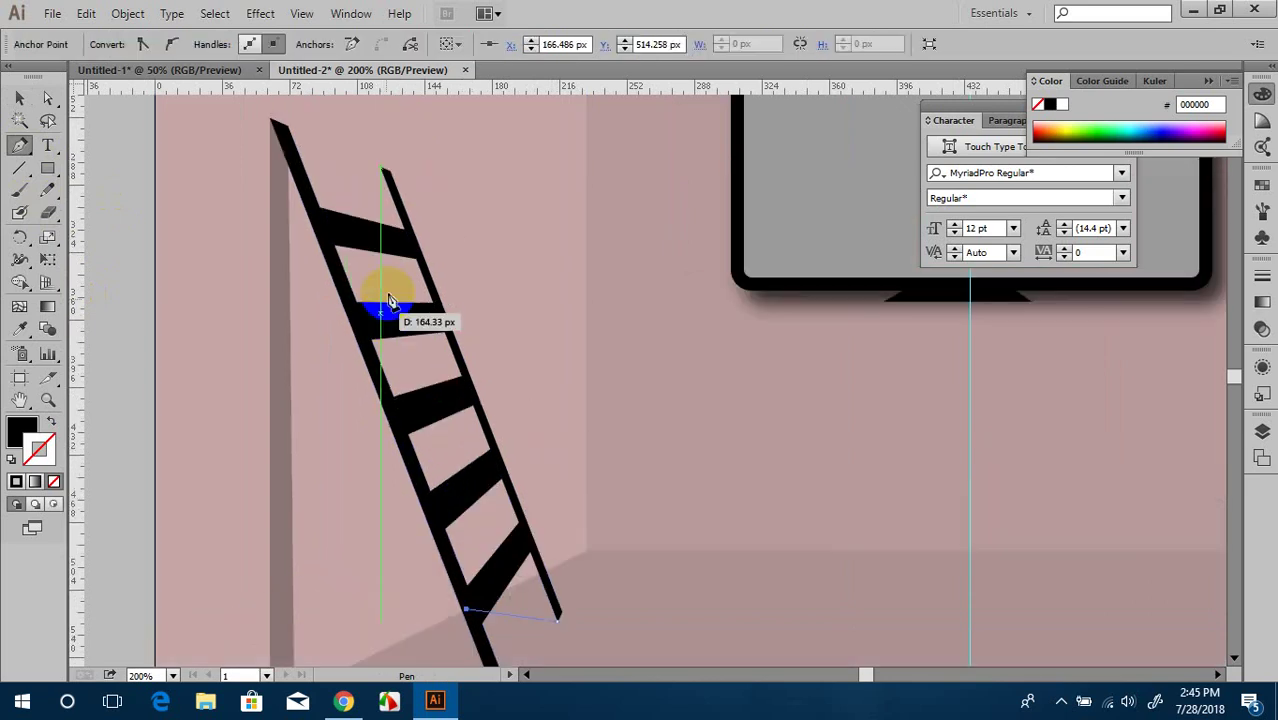
{"action": "scroll", "coordinate": [379, 277], "scroll_direction": "up", "scroll_amount": 2}
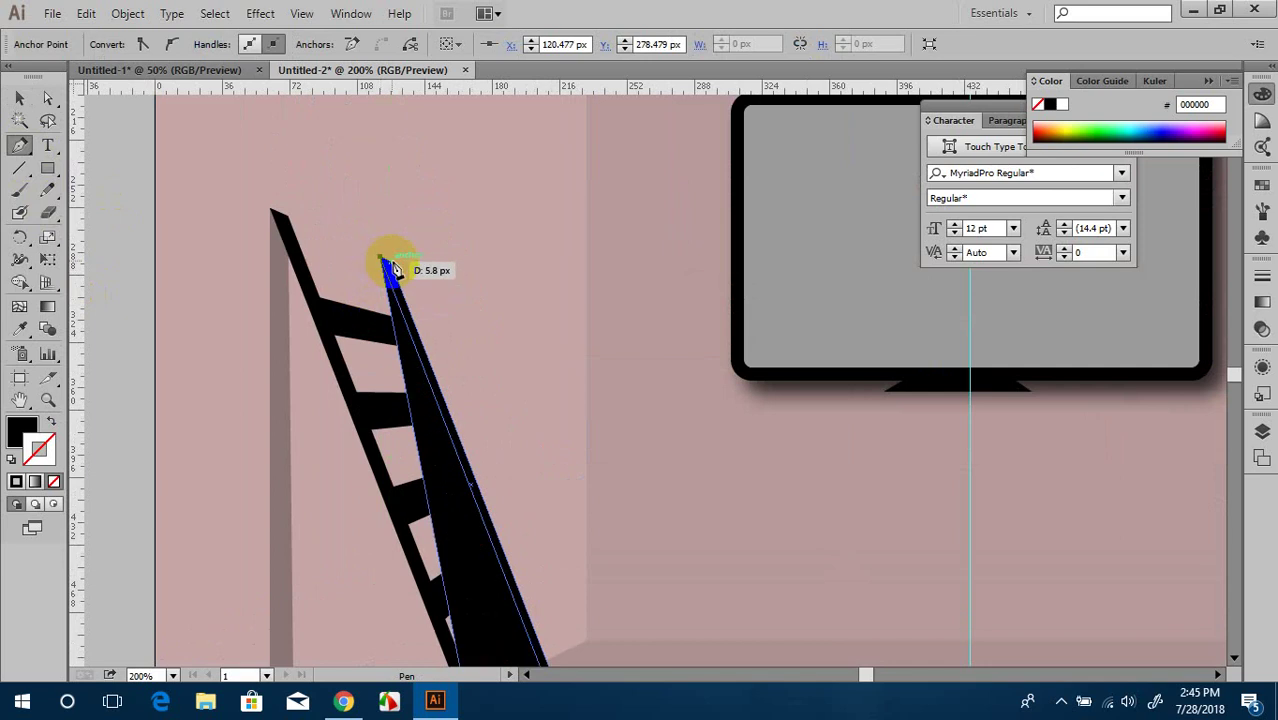
{"action": "left_click", "coordinate": [383, 263]}
{"action": "scroll", "coordinate": [250, 310], "scroll_direction": "down", "scroll_amount": 1}
{"action": "scroll", "coordinate": [120, 390], "scroll_direction": "down", "scroll_amount": 1}
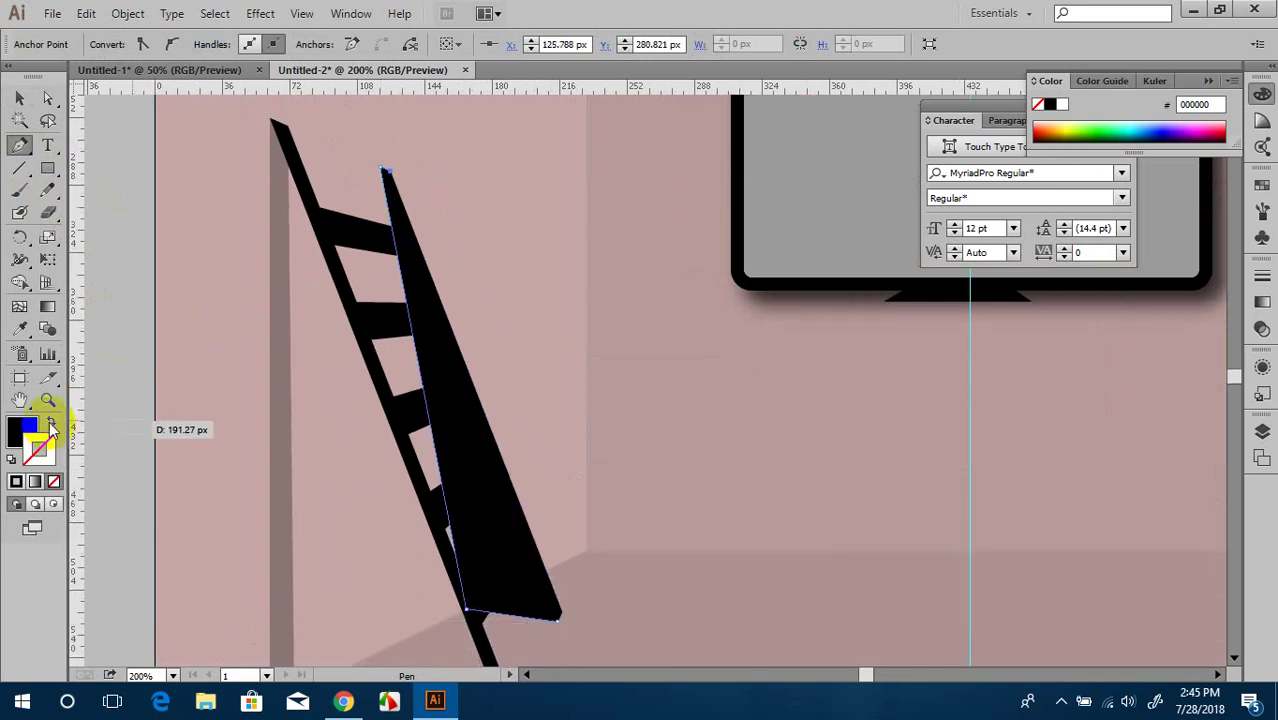
Step: Remove the rail shadow's fill and adjust its lower corner
{"action": "left_click", "coordinate": [50, 423]}
{"action": "scroll", "coordinate": [420, 490], "scroll_direction": "down", "scroll_amount": 2}
{"action": "left_click_drag", "start_coordinate": [475, 512], "coordinate": [483, 518]}
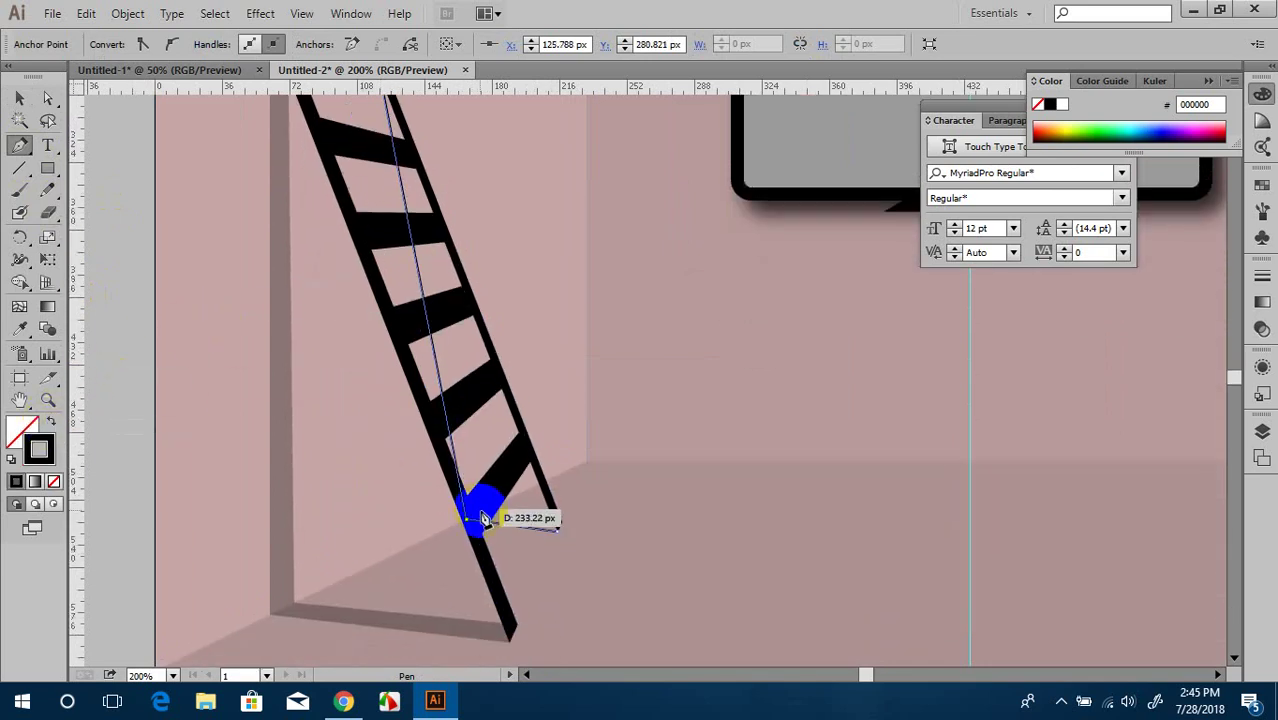
{"action": "left_click_drag", "start_coordinate": [483, 518], "coordinate": [565, 530]}
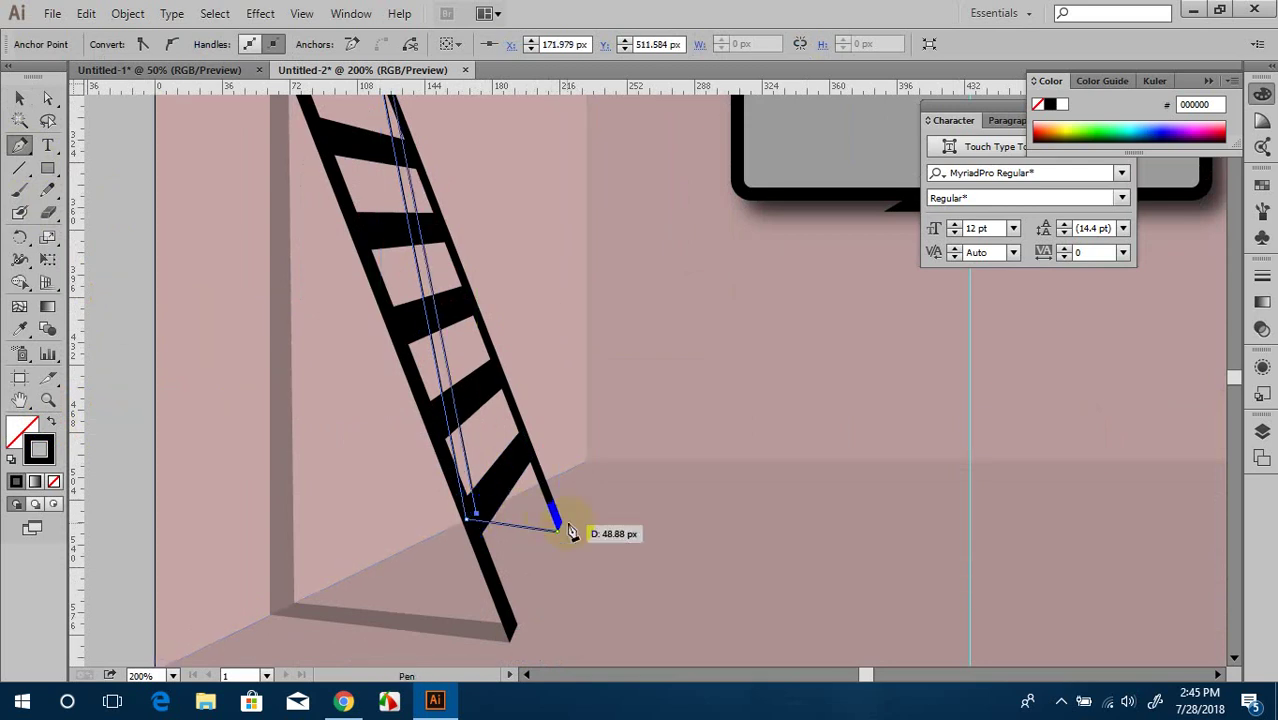
{"action": "scroll", "coordinate": [245, 448], "scroll_direction": "up", "scroll_amount": 2}
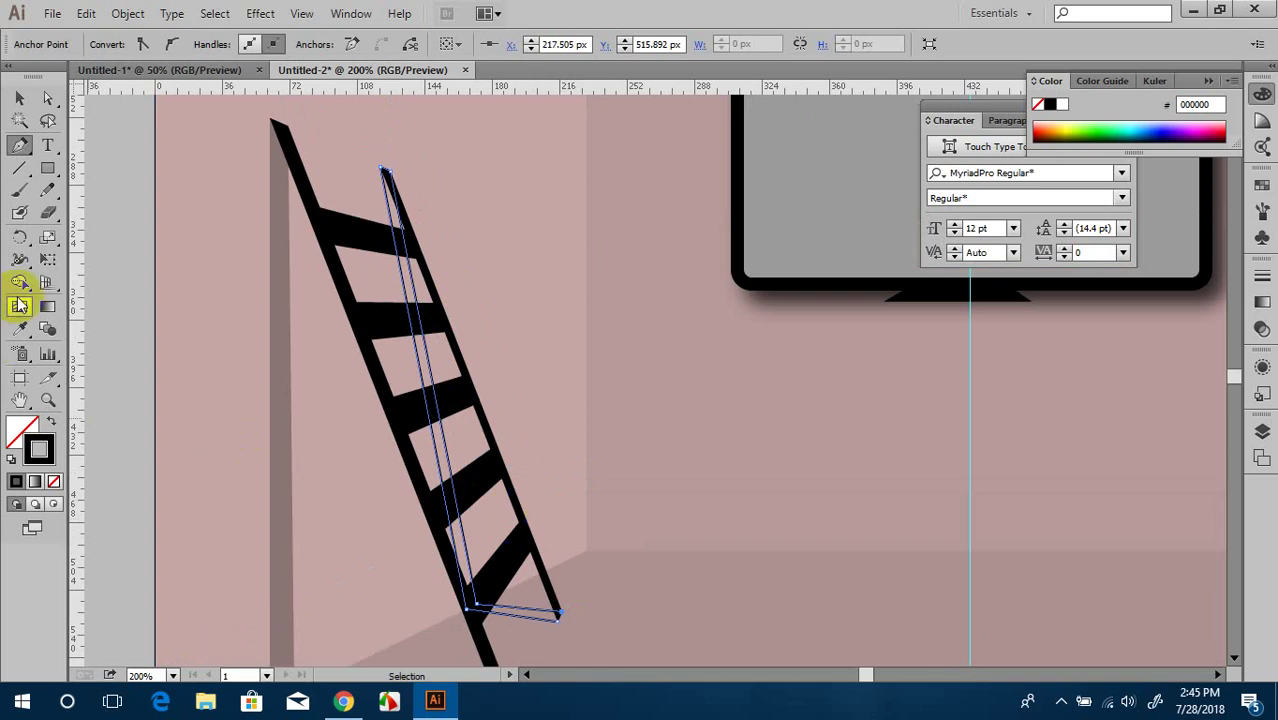
{"action": "scroll", "coordinate": [300, 412], "scroll_direction": "down", "scroll_amount": 1}
Step: Eyedropper the wall shadow's grey onto the rail shadow, then deselect it
{"action": "key", "text": "i"}
{"action": "left_click", "coordinate": [289, 382]}
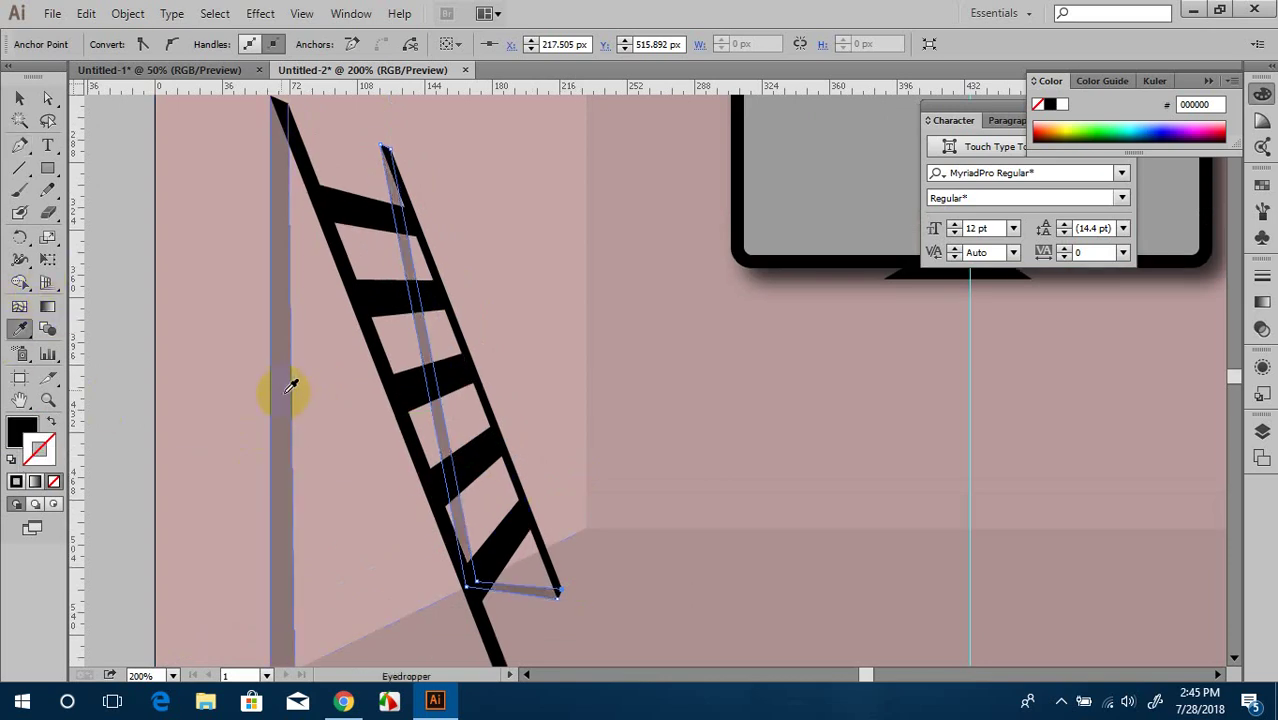
{"action": "left_click", "coordinate": [19, 97]}
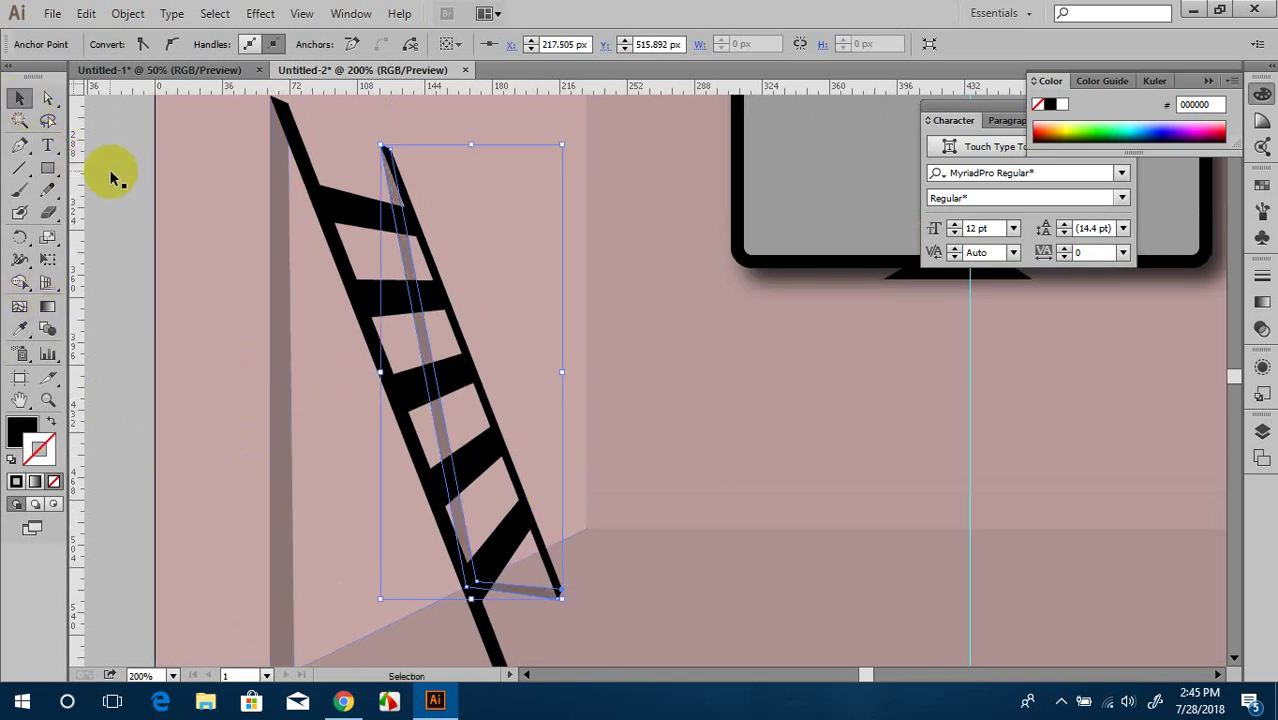
{"action": "left_click", "coordinate": [109, 169]}
{"action": "scroll", "coordinate": [215, 336], "scroll_direction": "up", "scroll_amount": 2}
{"action": "scroll", "coordinate": [215, 326], "scroll_direction": "down", "scroll_amount": 2}
Step: Switch back to the Pen tool and scroll around the ladder area
{"action": "left_click", "coordinate": [19, 145]}
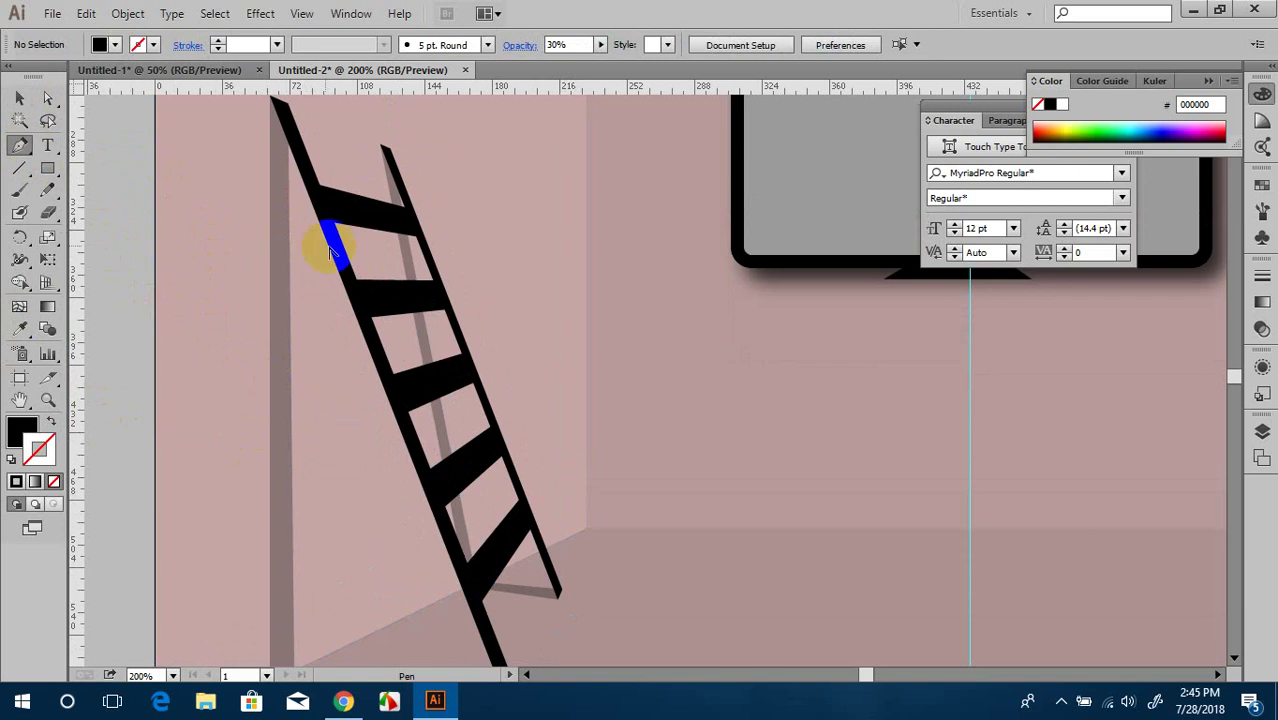
{"action": "left_click", "coordinate": [465, 378]}
{"action": "scroll", "coordinate": [470, 450], "scroll_direction": "down", "scroll_amount": 2}
{"action": "scroll", "coordinate": [300, 160], "scroll_direction": "up", "scroll_amount": 2}
{"action": "scroll", "coordinate": [414, 300], "scroll_direction": "up", "scroll_amount": 1}
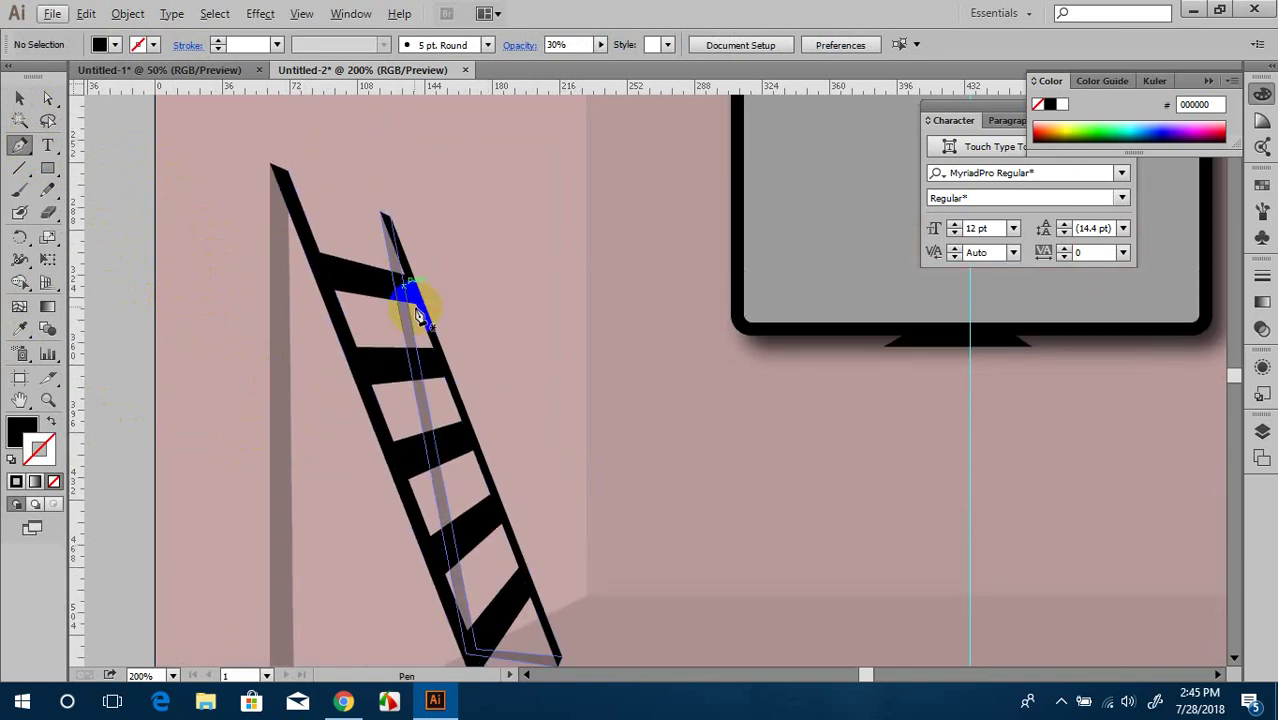
{"action": "scroll", "coordinate": [446, 340], "scroll_direction": "down", "scroll_amount": 2}
{"action": "scroll", "coordinate": [470, 400], "scroll_direction": "down", "scroll_amount": 3}
{"action": "scroll", "coordinate": [495, 425], "scroll_direction": "up", "scroll_amount": 1, "text": "alt"}
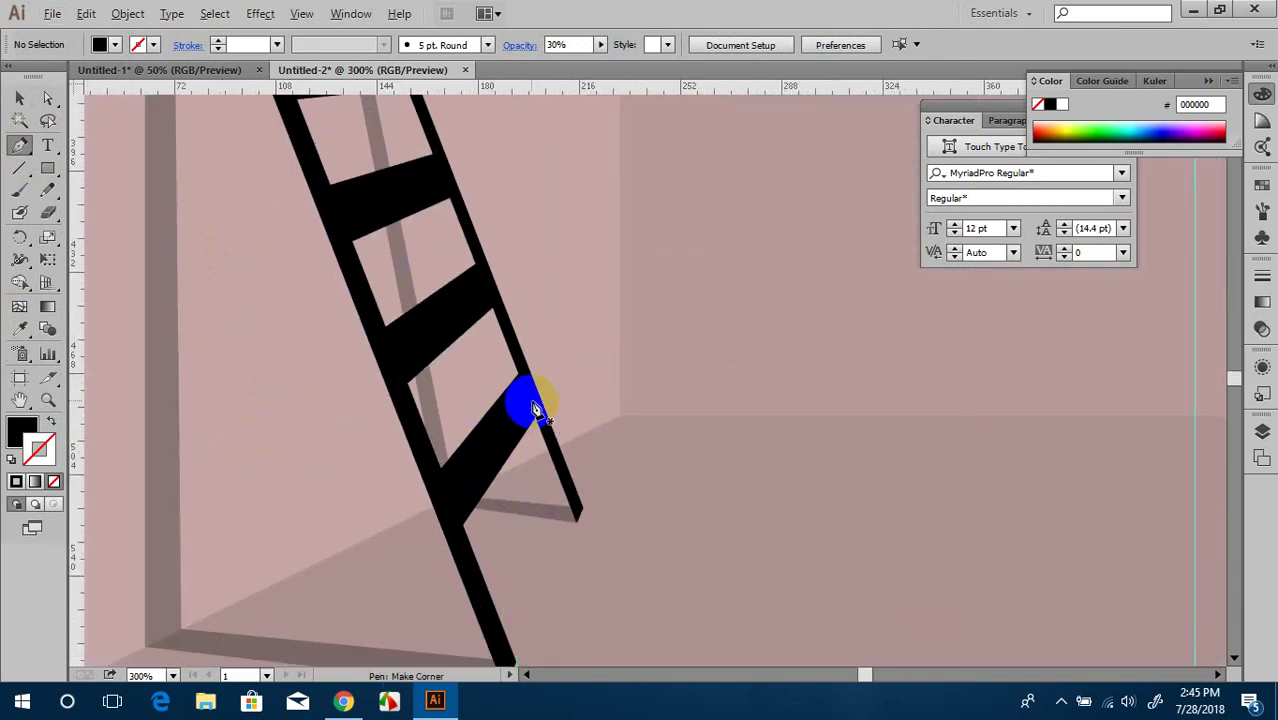
{"action": "scroll", "coordinate": [510, 397], "scroll_direction": "down", "scroll_amount": 1, "text": "alt"}
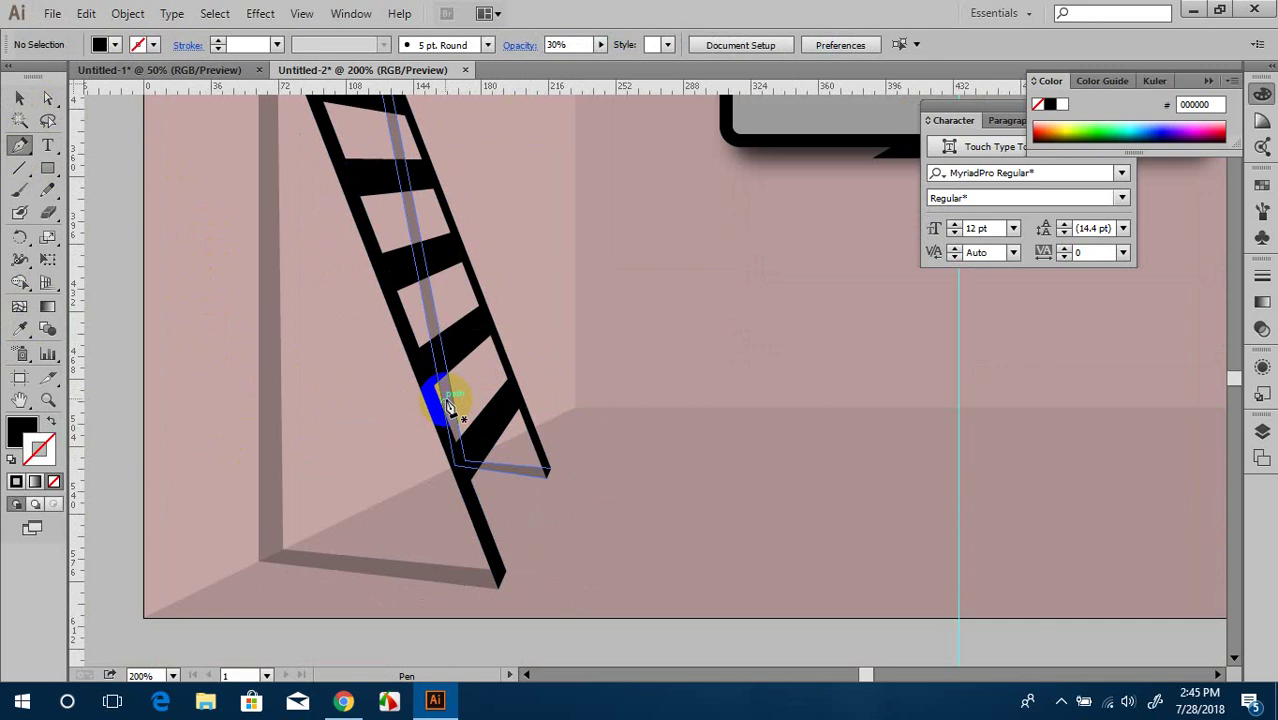
Step: Draw a rung-shaped shadow behind the ladder and fill it with the wall shadow's grey
{"action": "left_click", "coordinate": [446, 413]}
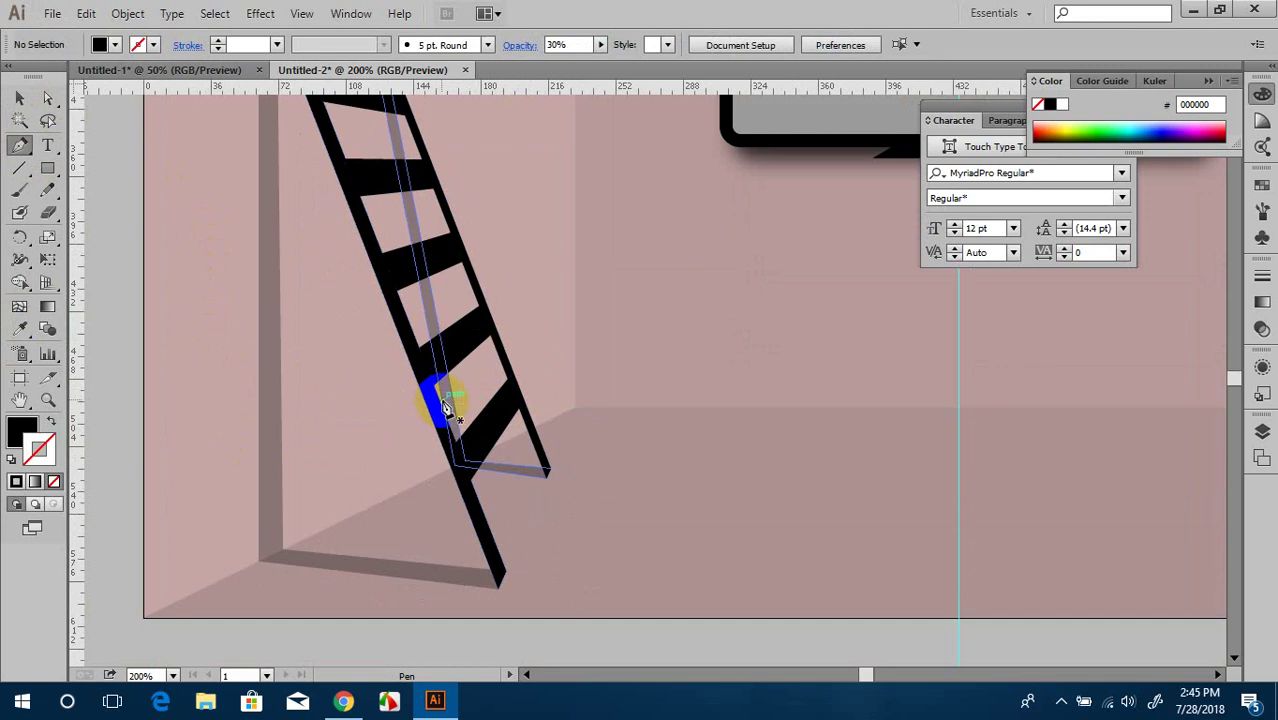
{"action": "left_click", "coordinate": [283, 410]}
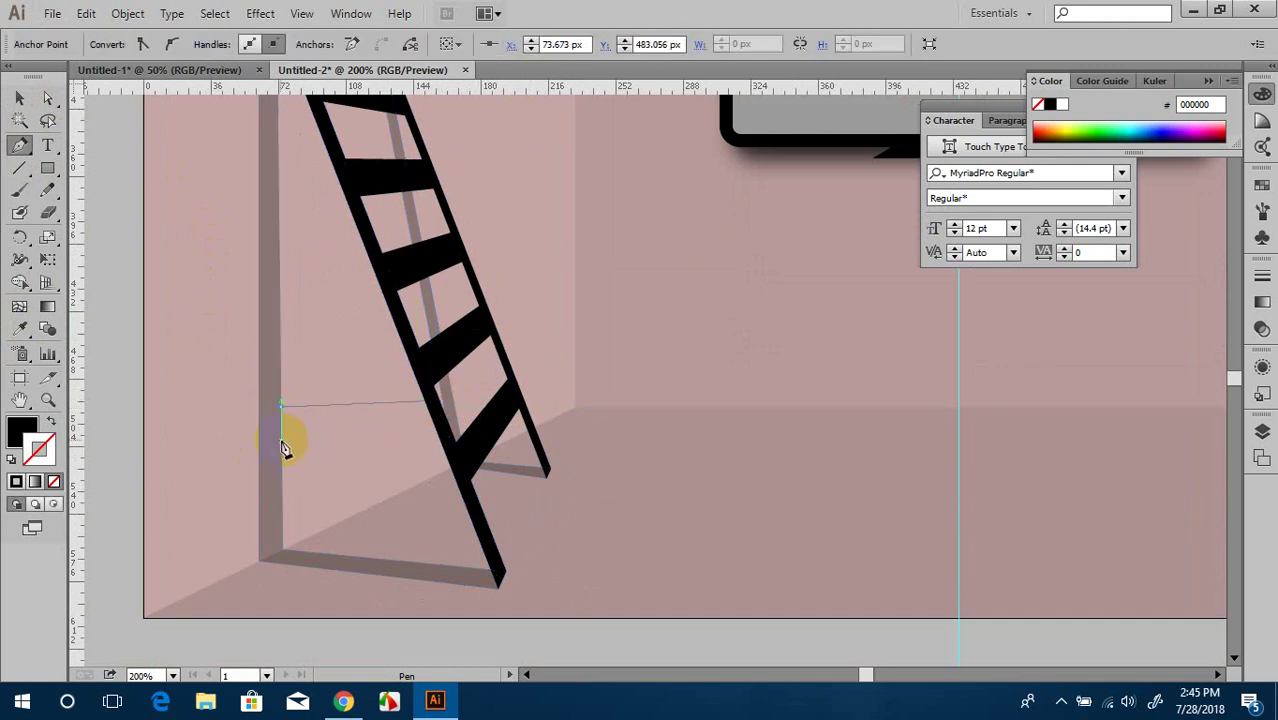
{"action": "left_click", "coordinate": [283, 440]}
{"action": "left_click", "coordinate": [450, 433]}
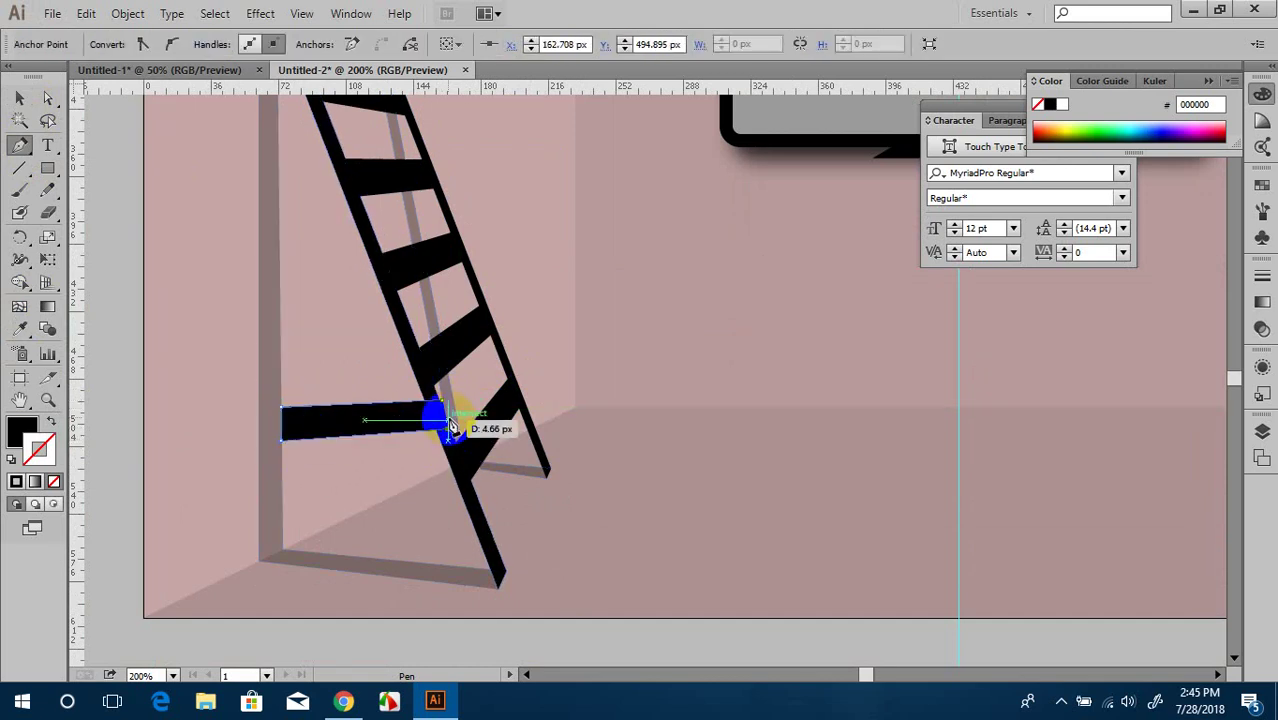
{"action": "left_click", "coordinate": [446, 413]}
{"action": "scroll", "coordinate": [325, 445], "scroll_direction": "up", "scroll_amount": 1}
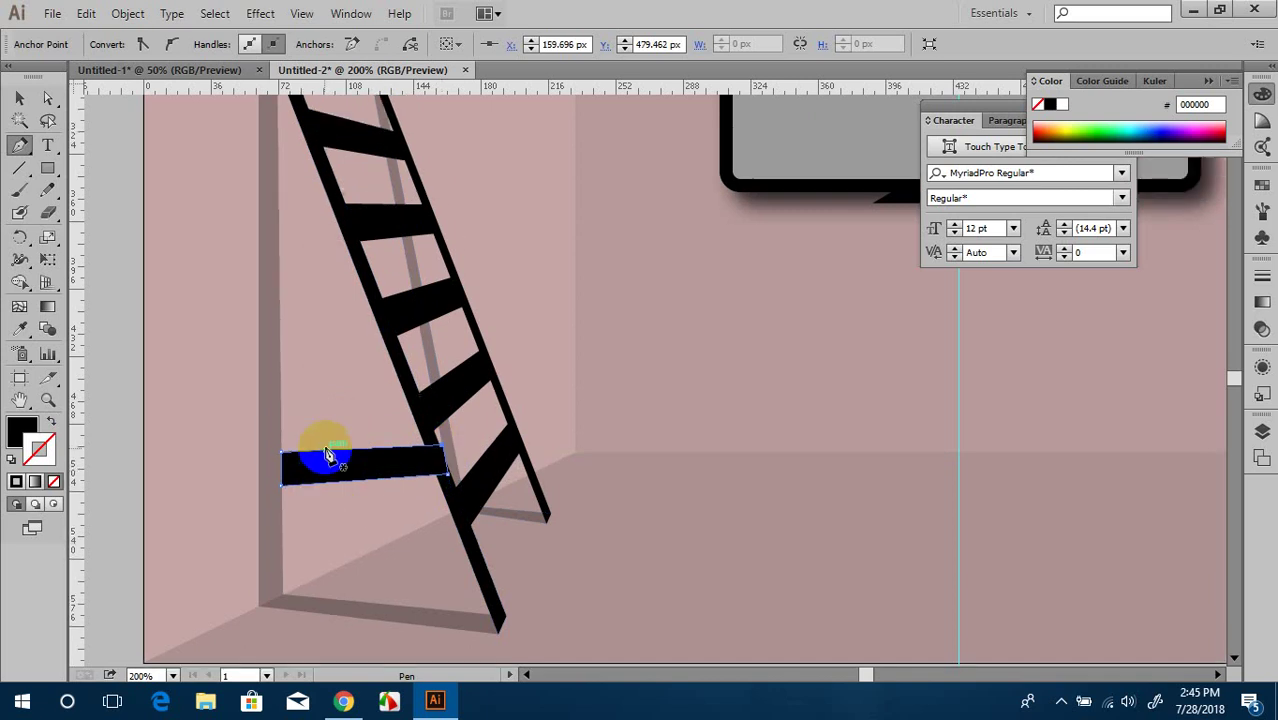
{"action": "key", "text": "i"}
{"action": "left_click", "coordinate": [272, 336]}
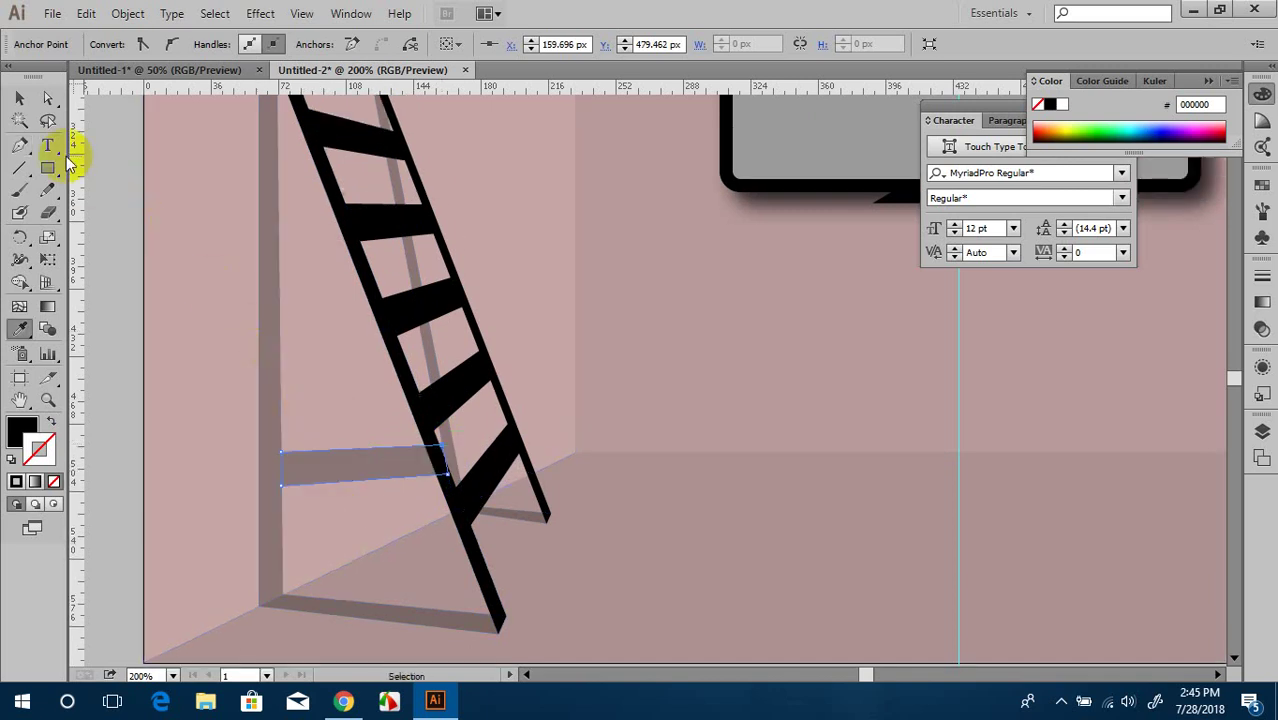
{"action": "left_click", "coordinate": [28, 104]}
{"action": "left_click", "coordinate": [191, 245]}
Step: Add a second rung shadow higher on the wall, sampling the same shadow grey
{"action": "scroll", "coordinate": [230, 300], "scroll_direction": "up", "scroll_amount": 1}
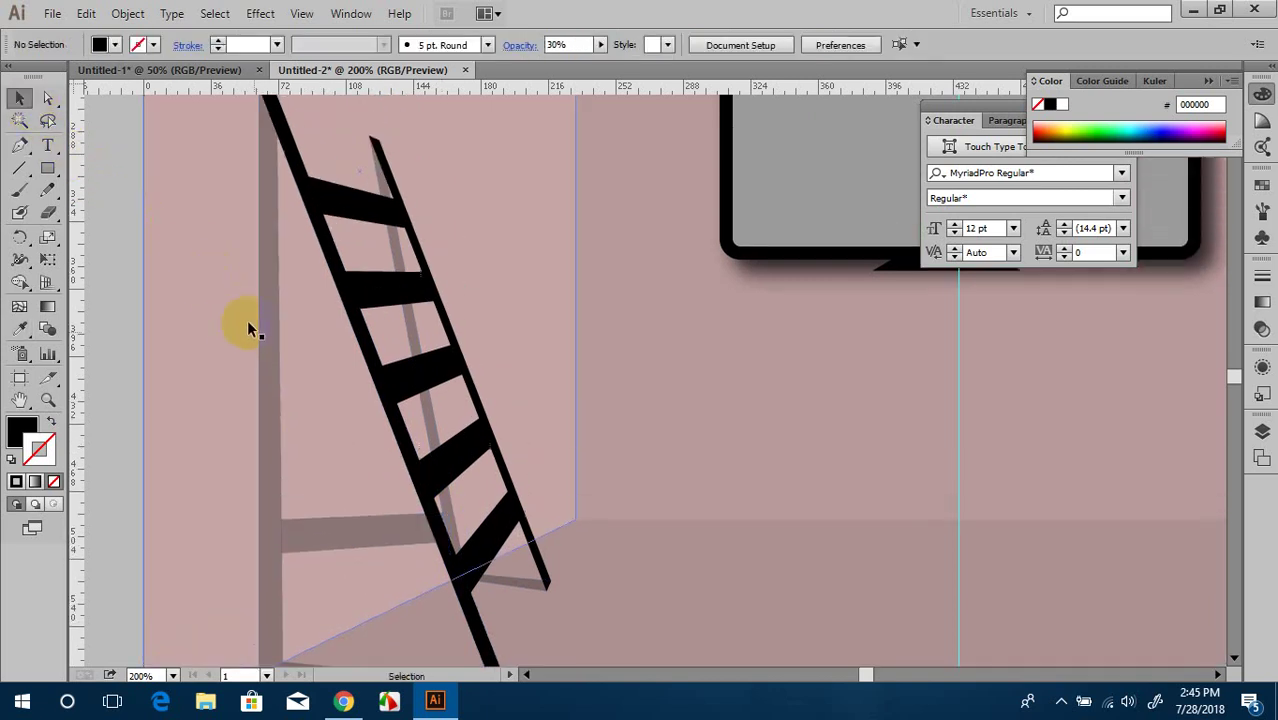
{"action": "scroll", "coordinate": [247, 320], "scroll_direction": "up", "scroll_amount": 2}
{"action": "left_click", "coordinate": [19, 144]}
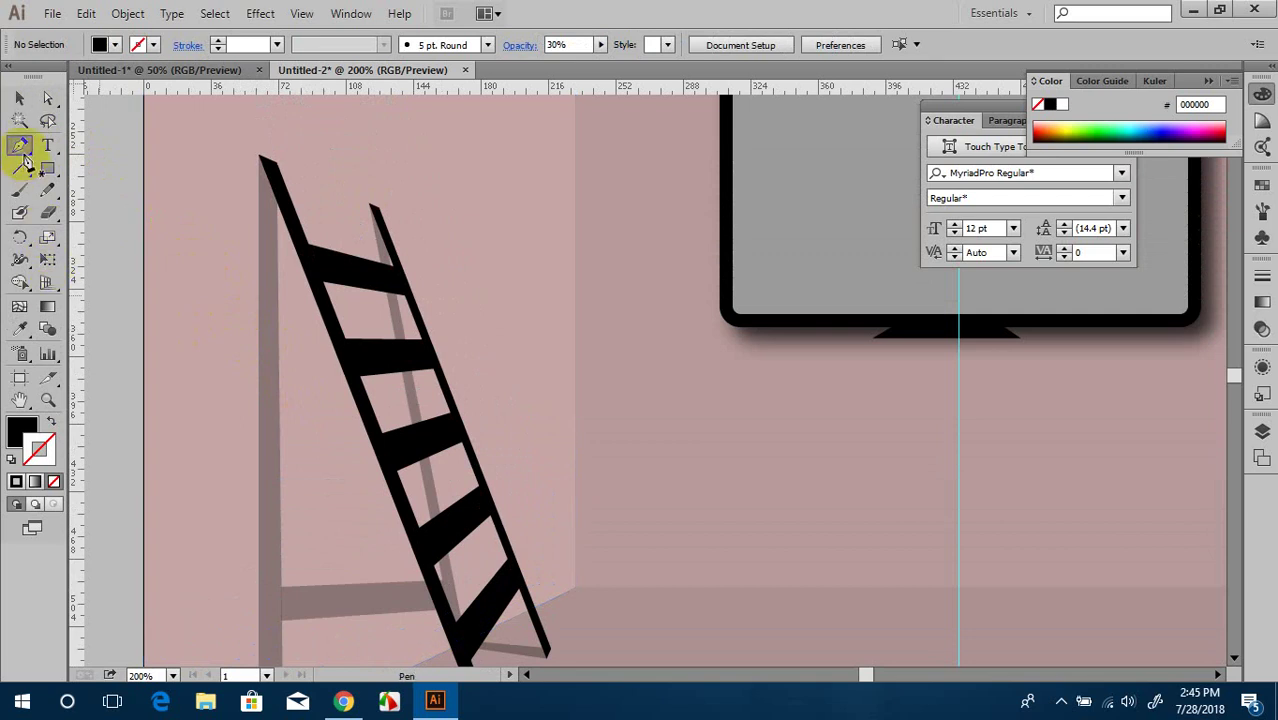
{"action": "scroll", "coordinate": [308, 443], "scroll_direction": "down", "scroll_amount": 1}
{"action": "left_click", "coordinate": [408, 393]}
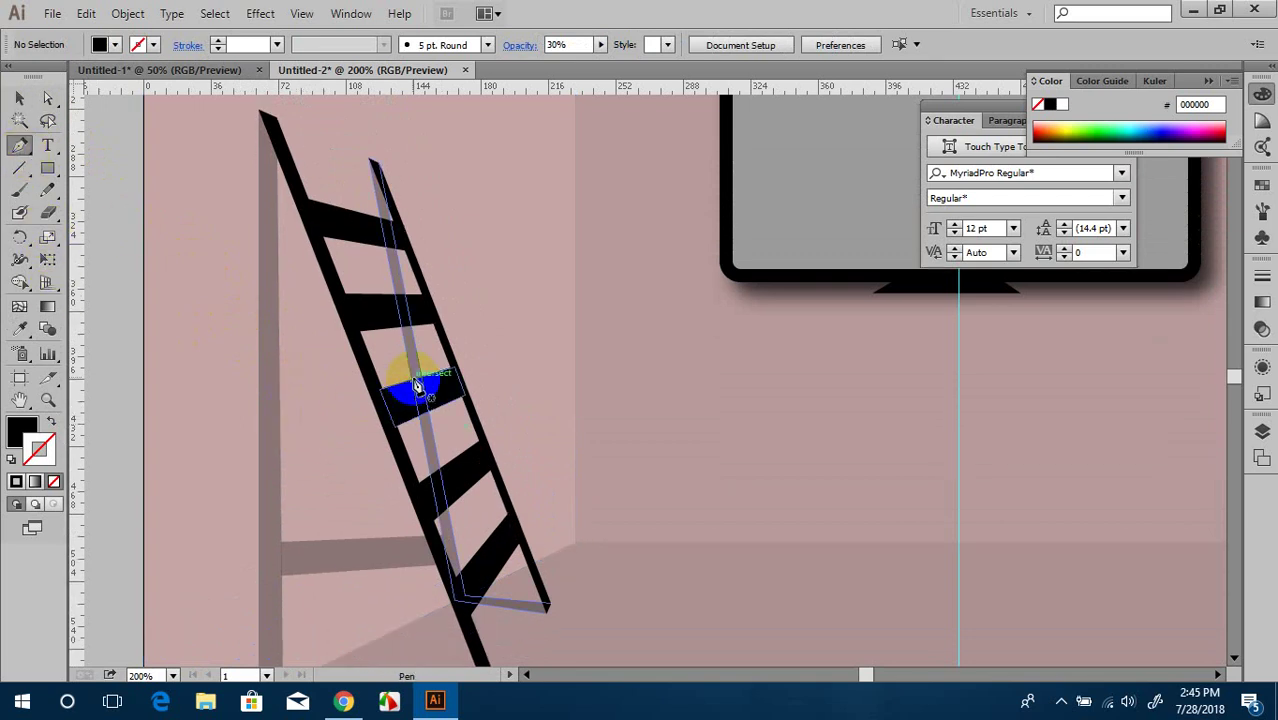
{"action": "left_click", "coordinate": [284, 378]}
{"action": "left_click", "coordinate": [282, 401]}
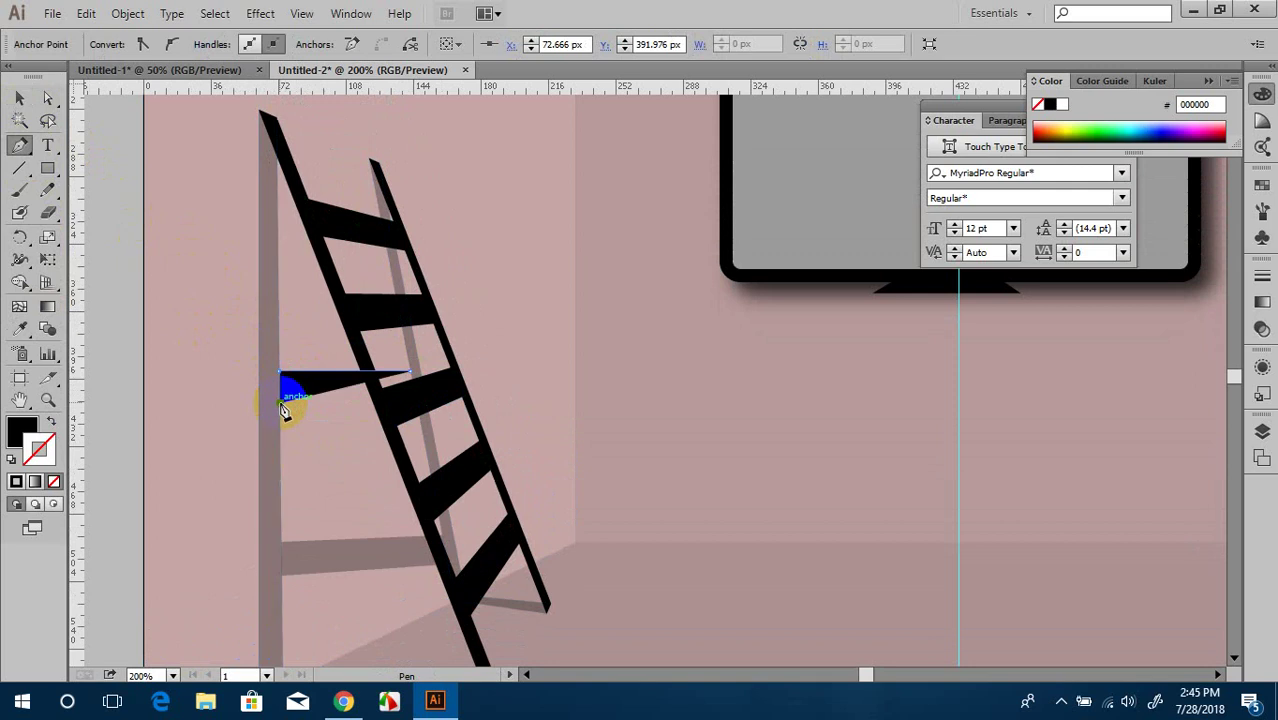
{"action": "left_click", "coordinate": [416, 403]}
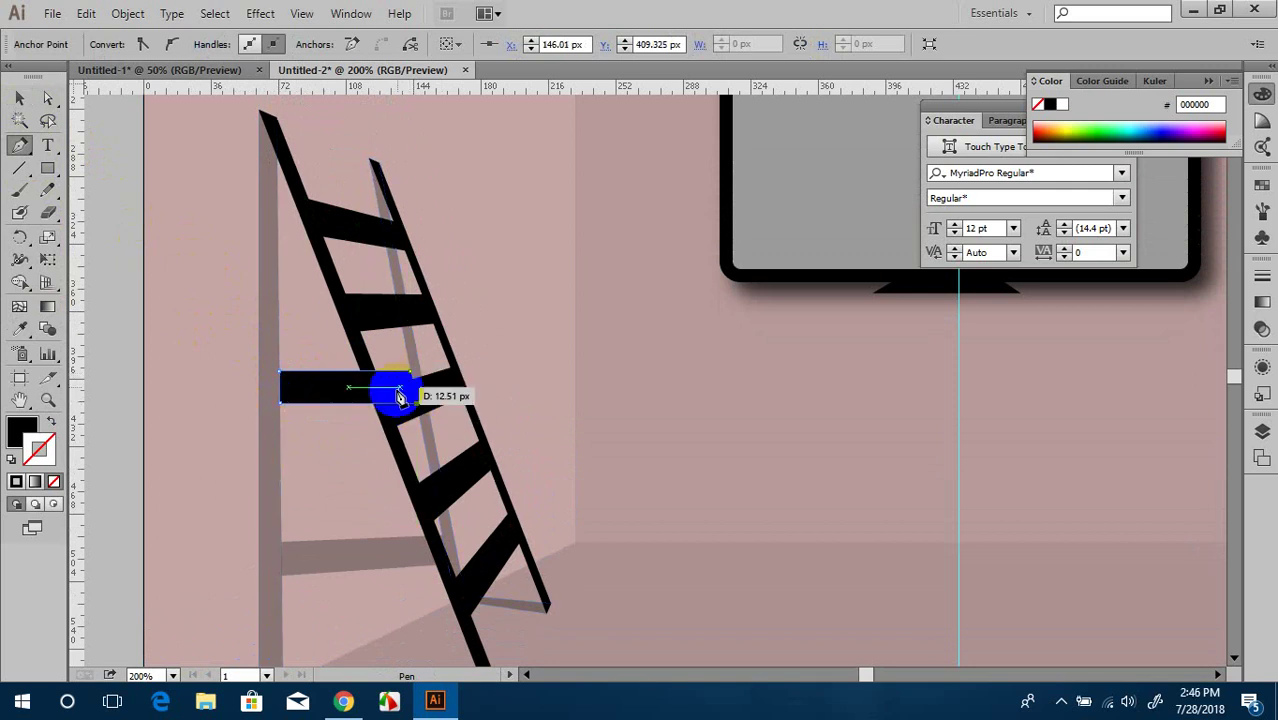
{"action": "key", "text": "i"}
{"action": "left_click", "coordinate": [272, 341]}
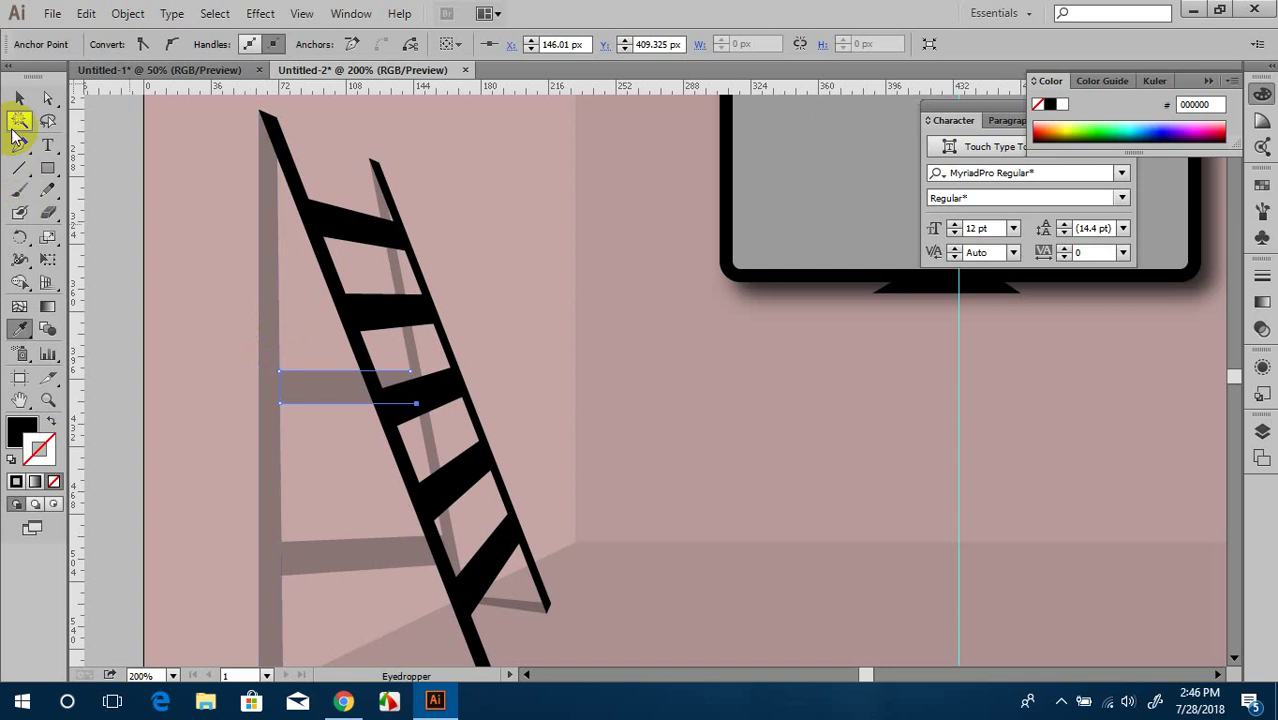
{"action": "left_click", "coordinate": [19, 98]}
{"action": "left_click", "coordinate": [104, 192]}
Step: Draw one more rung shadow further up, colour it the shadow grey, and deselect
{"action": "scroll", "coordinate": [156, 318], "scroll_direction": "down", "scroll_amount": 1}
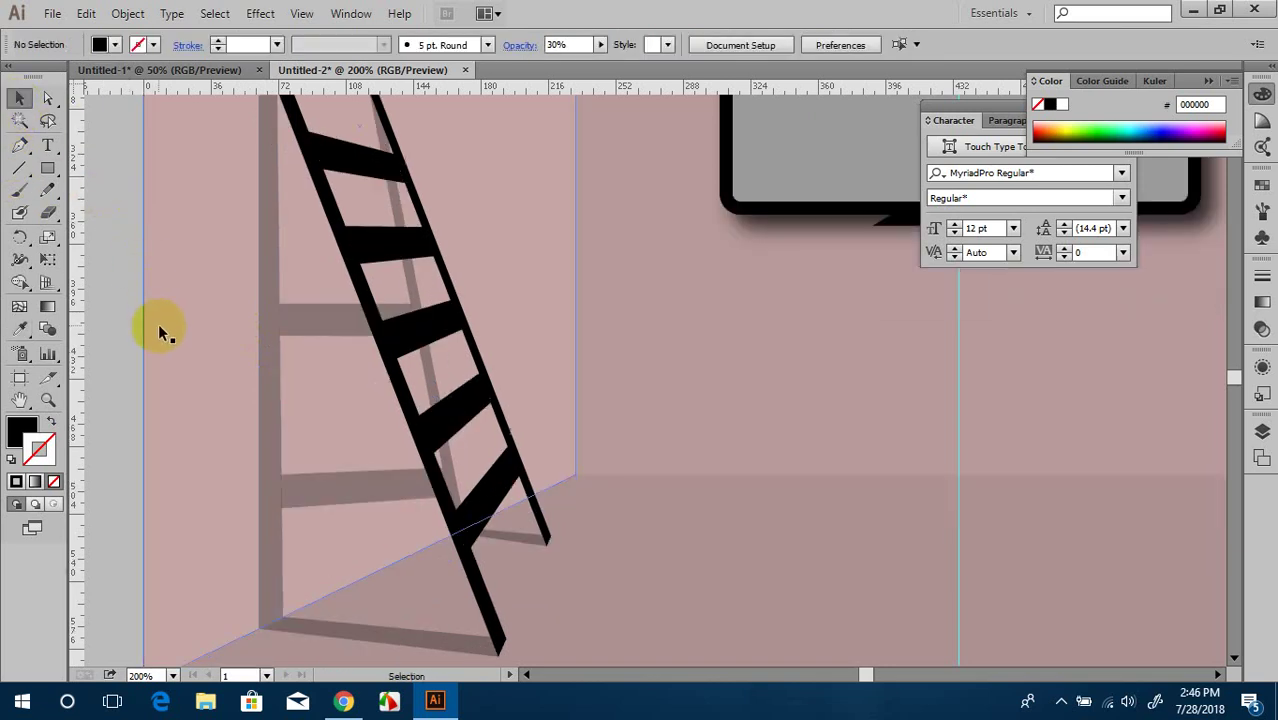
{"action": "scroll", "coordinate": [158, 323], "scroll_direction": "up", "scroll_amount": 2}
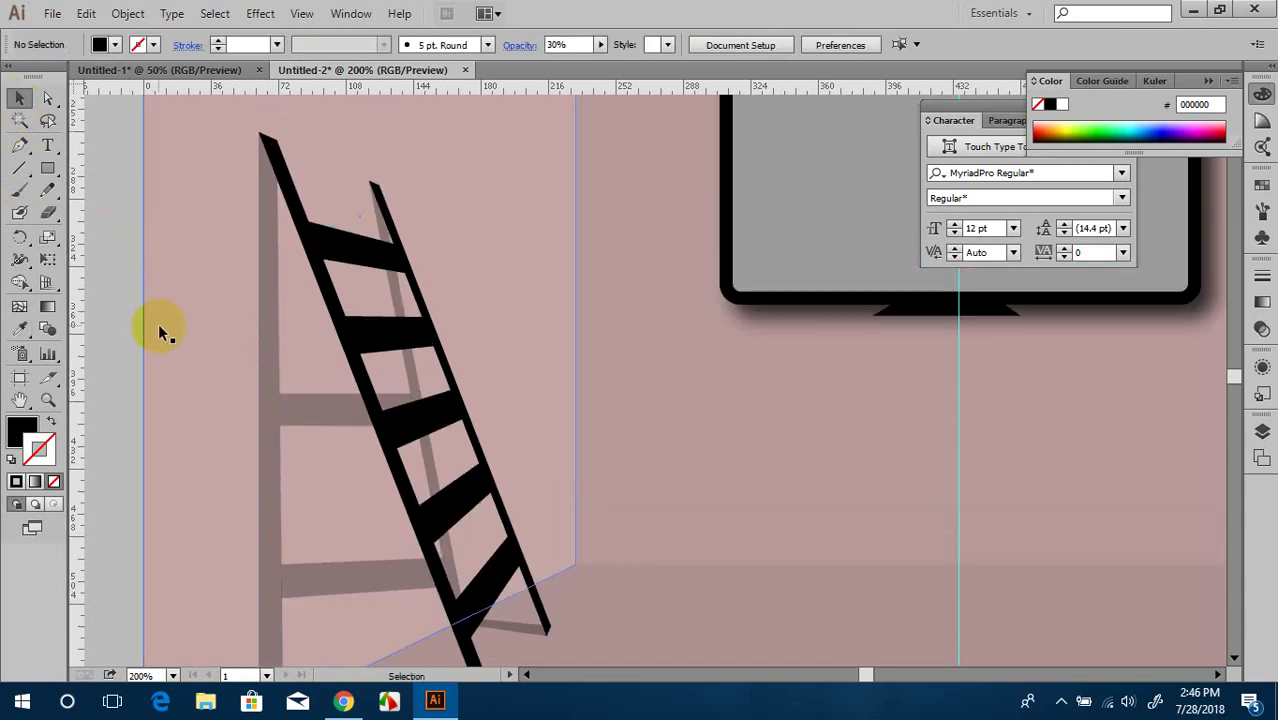
{"action": "scroll", "coordinate": [161, 345], "scroll_direction": "up", "scroll_amount": 1}
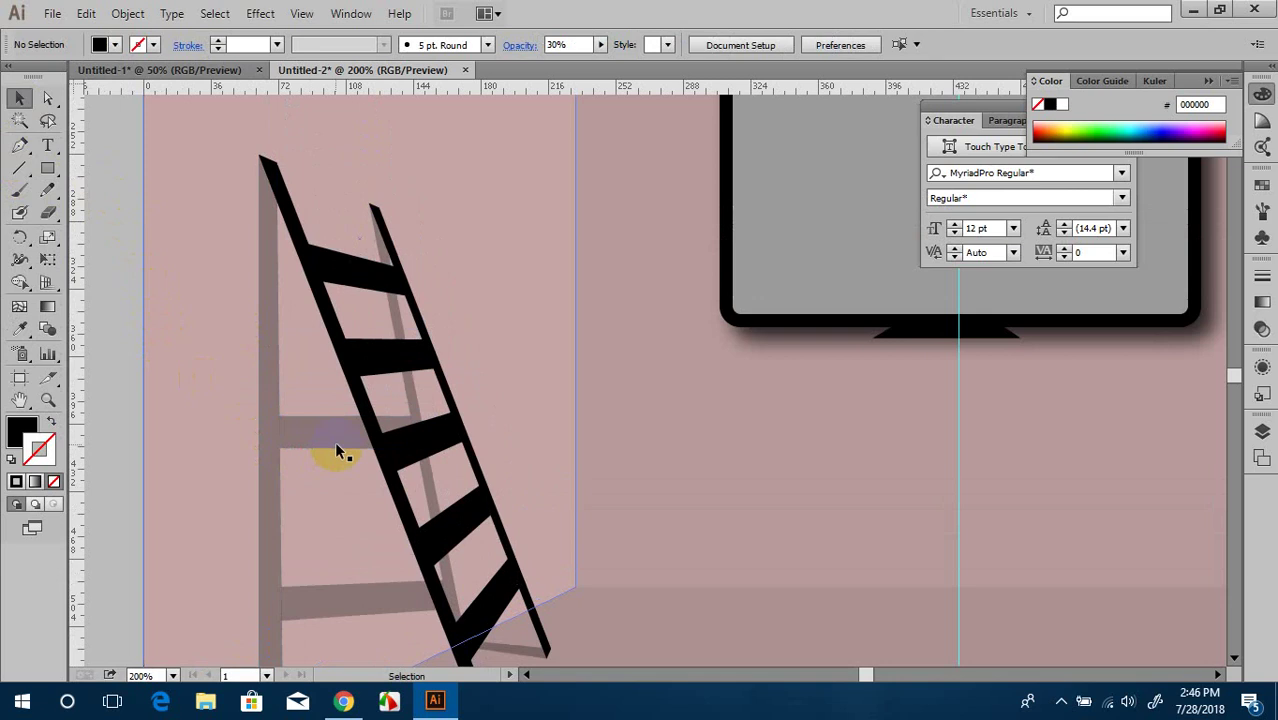
{"action": "left_click", "coordinate": [28, 170]}
{"action": "left_click", "coordinate": [19, 145]}
{"action": "left_click_drag", "start_coordinate": [383, 300], "coordinate": [378, 318]}
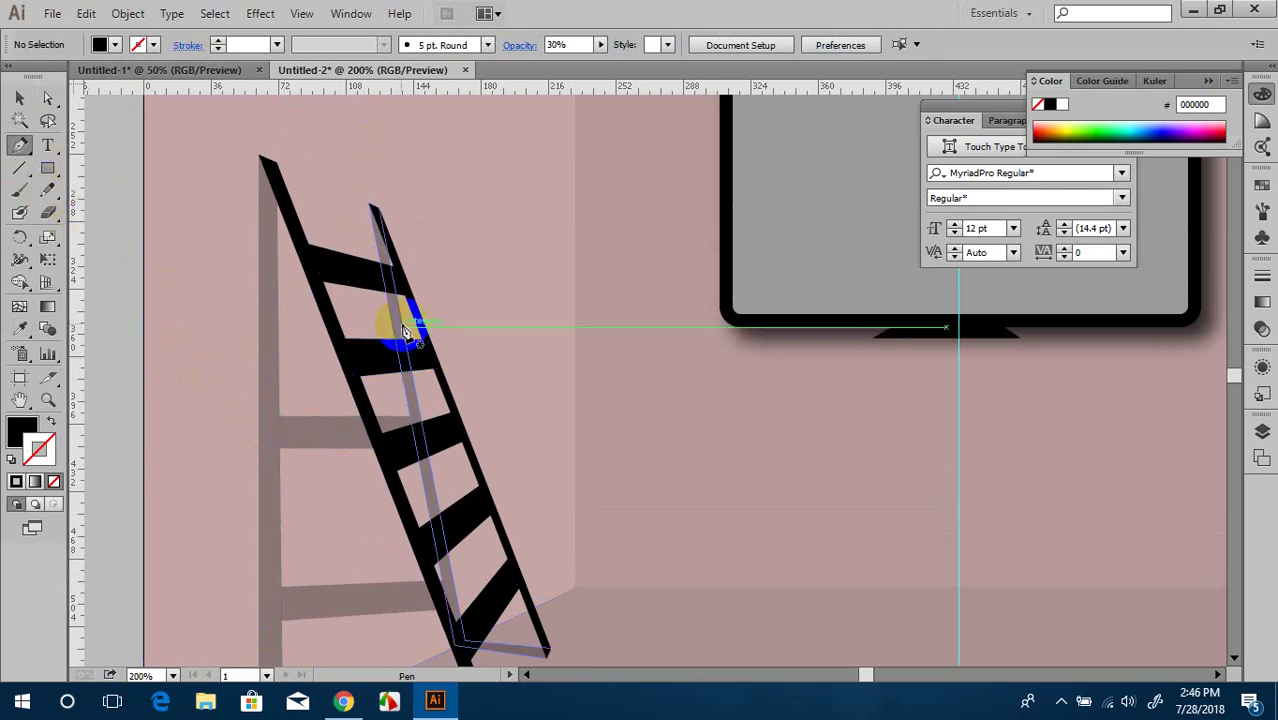
{"action": "left_click", "coordinate": [277, 302]}
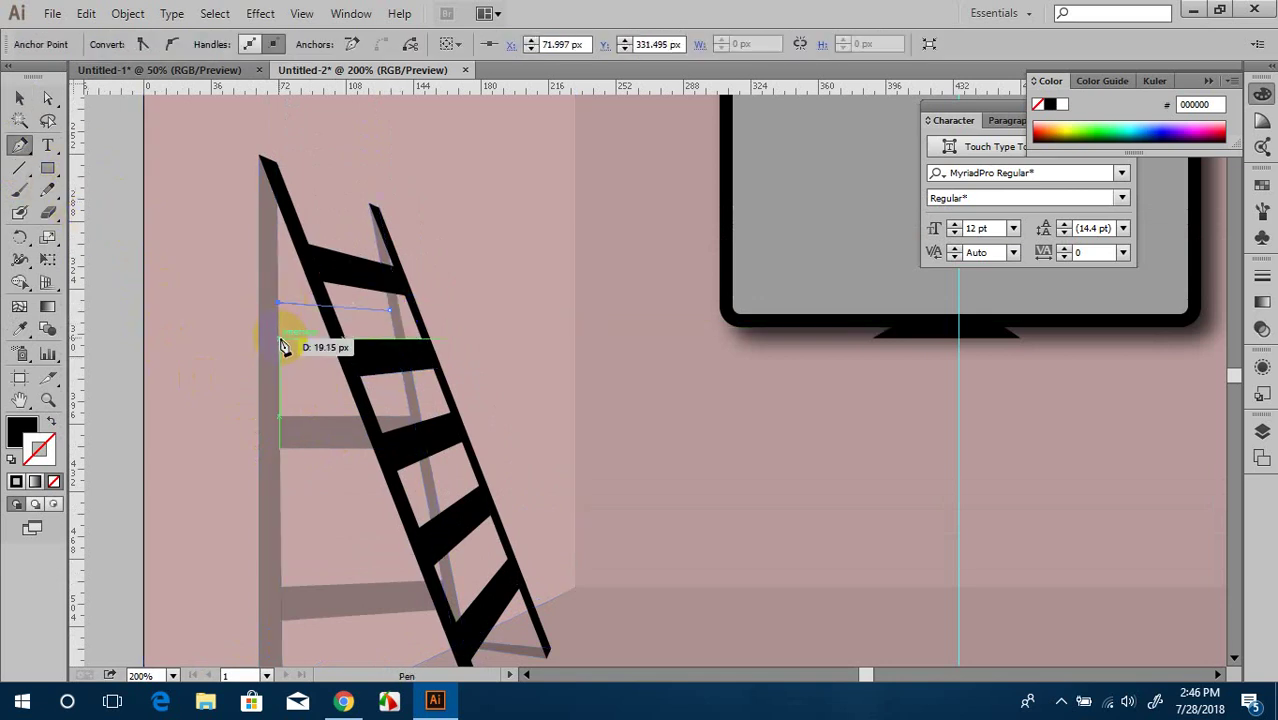
{"action": "left_click", "coordinate": [279, 328]}
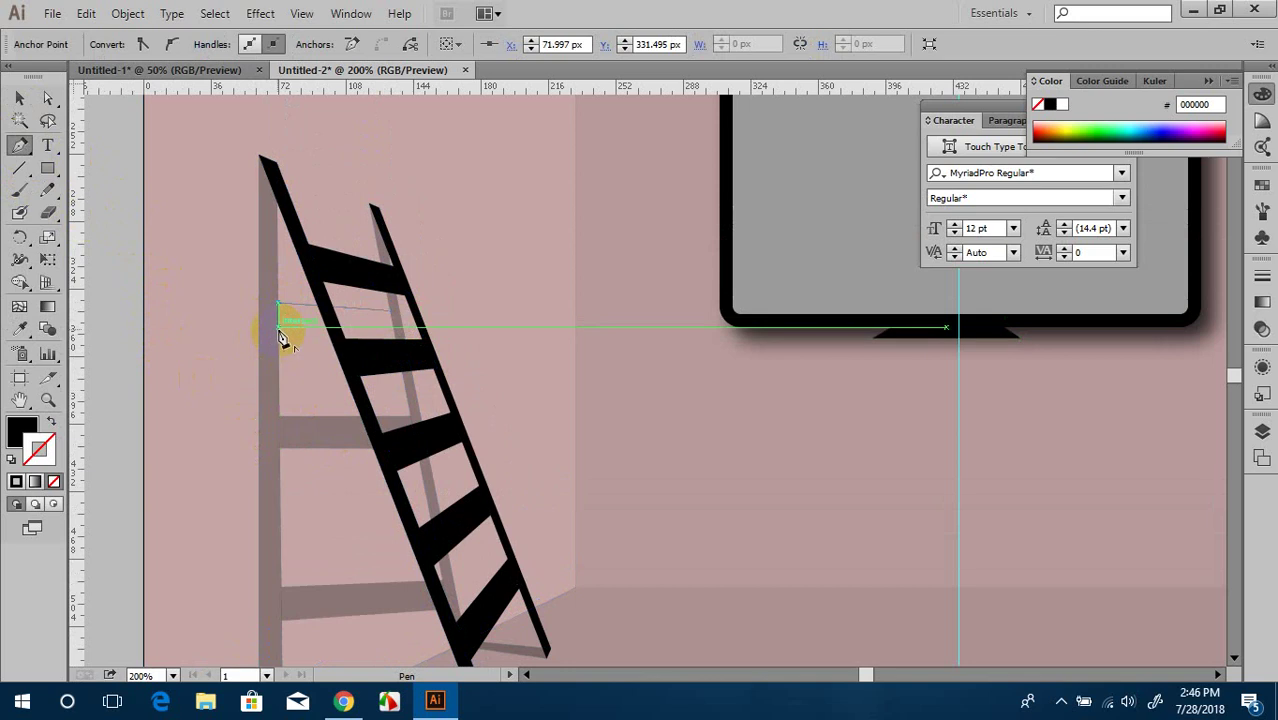
{"action": "left_click", "coordinate": [398, 332]}
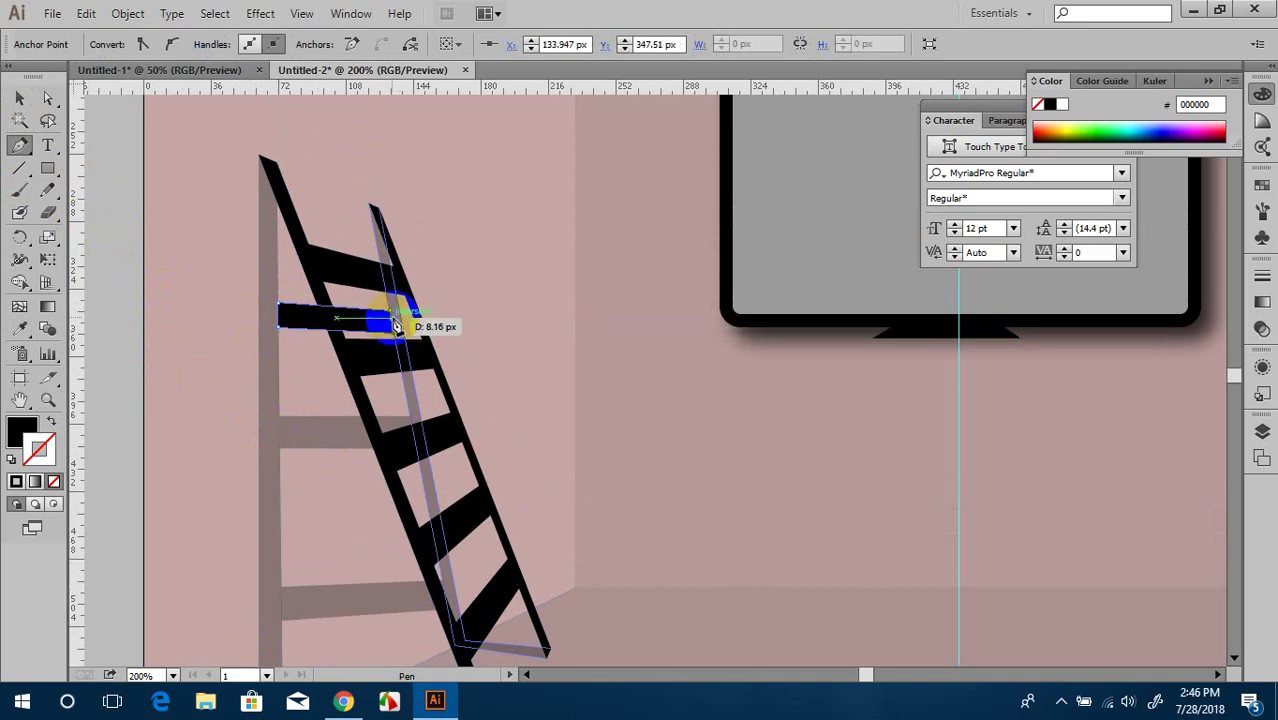
{"action": "left_click", "coordinate": [282, 314]}
{"action": "key", "text": "i"}
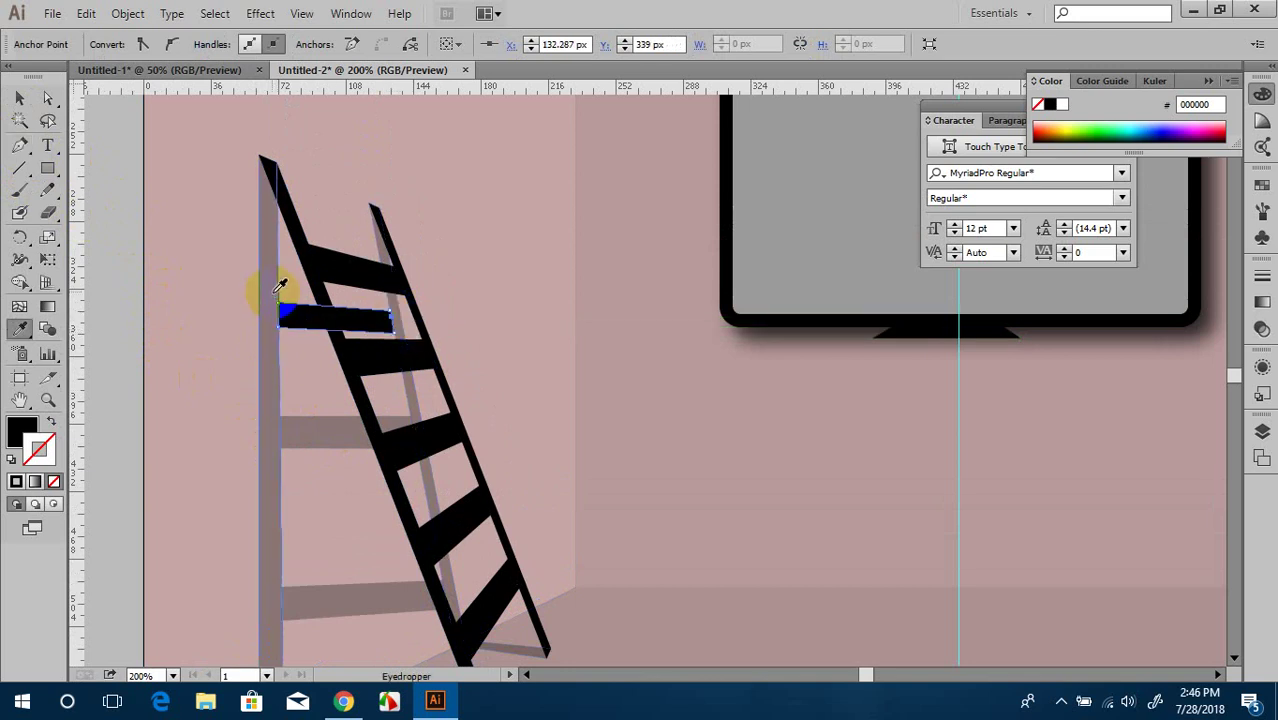
{"action": "left_click", "coordinate": [278, 284]}
{"action": "left_click", "coordinate": [19, 97]}
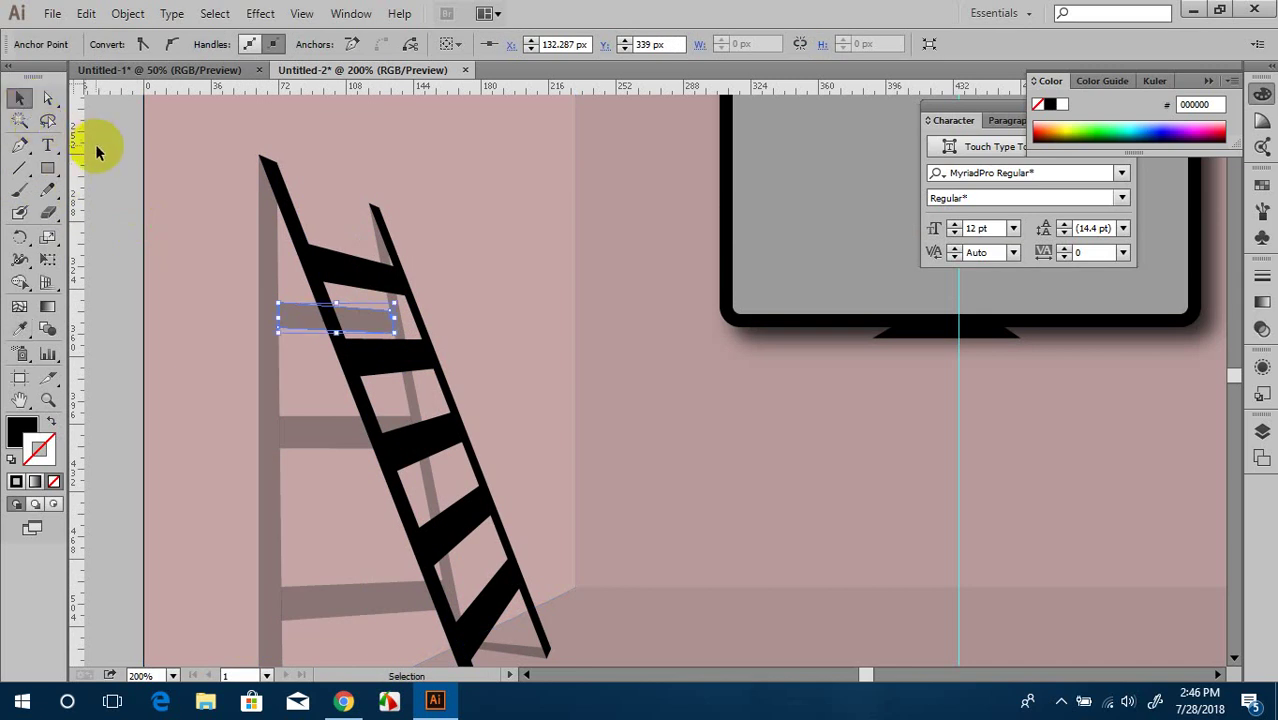
{"action": "left_click", "coordinate": [365, 405]}
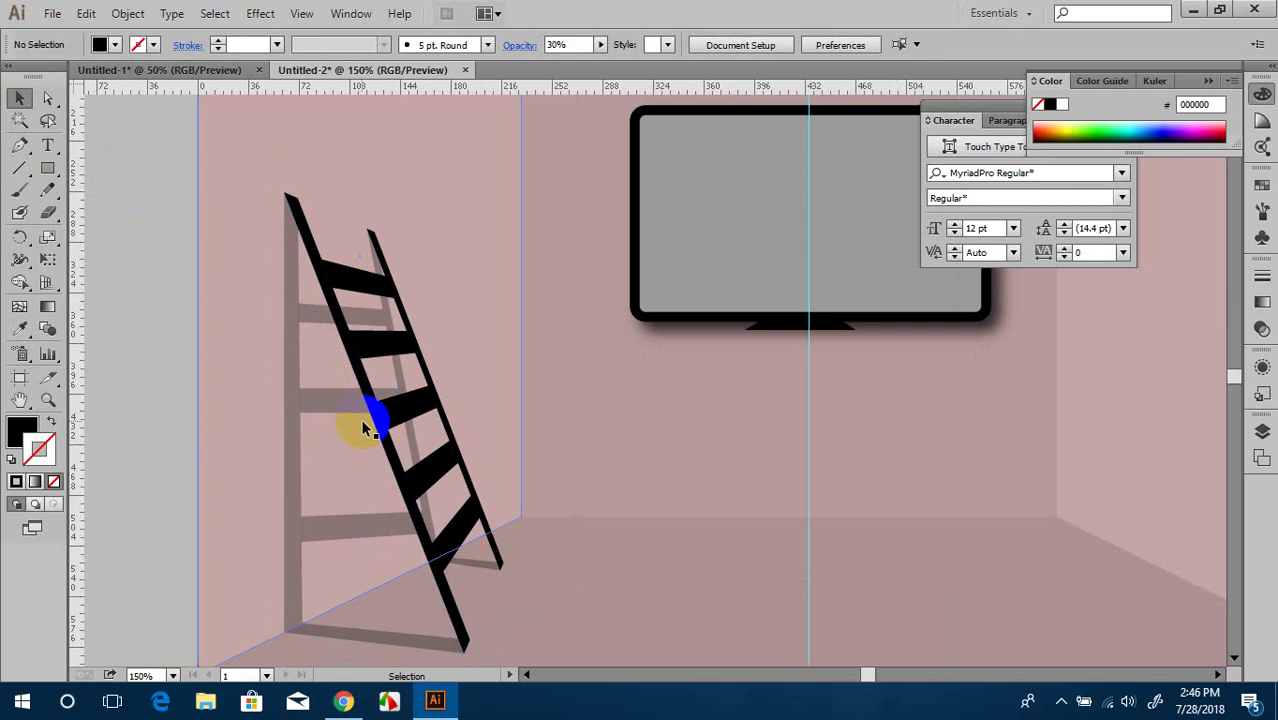
{"action": "scroll", "coordinate": [361, 419], "scroll_direction": "down", "scroll_amount": 1}
{"action": "scroll", "coordinate": [361, 419], "scroll_direction": "down", "scroll_amount": 1}
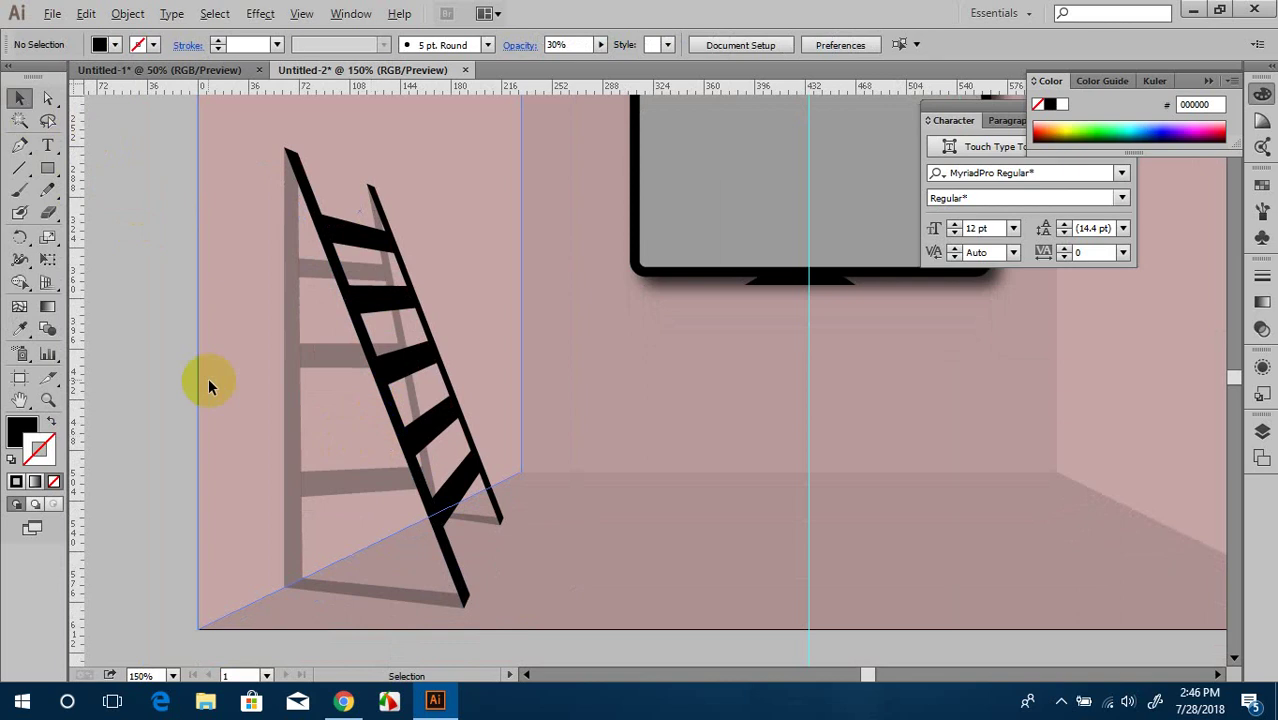
{"action": "scroll", "coordinate": [208, 377], "scroll_direction": "down", "scroll_amount": 2}
{"action": "left_click_drag", "start_coordinate": [605, 565], "coordinate": [700, 600]}
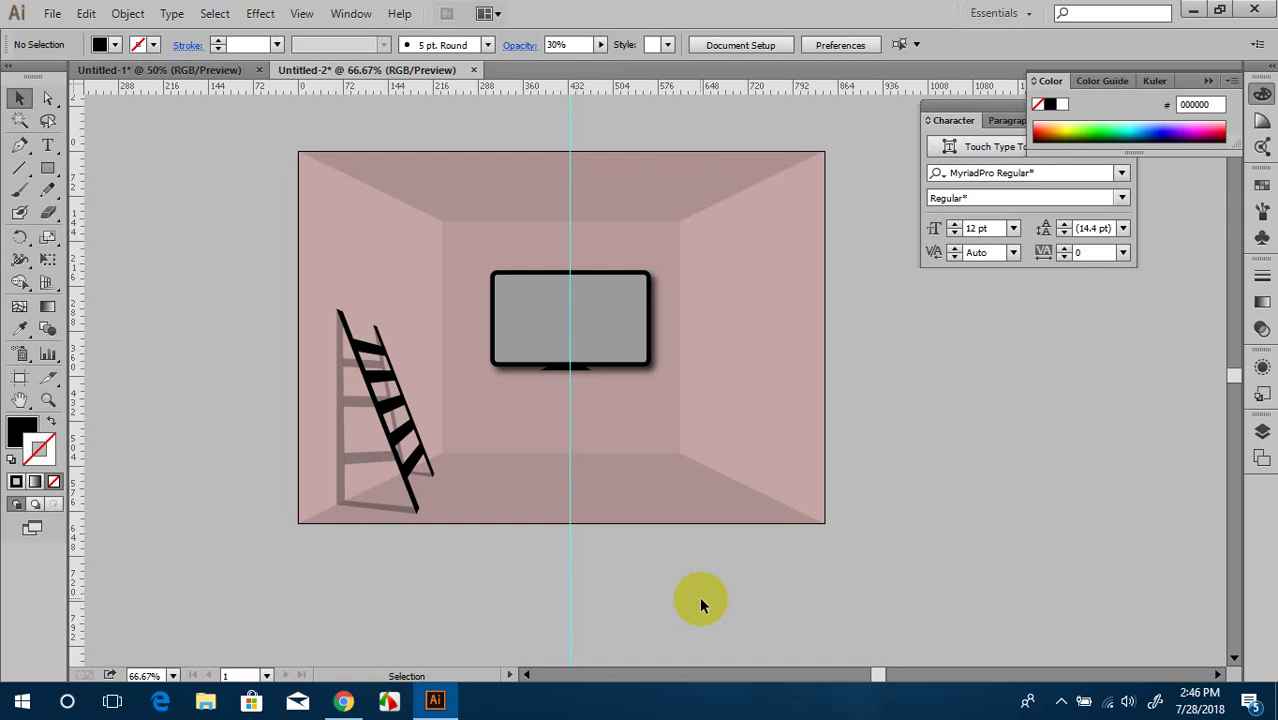
{"action": "scroll", "coordinate": [733, 311], "scroll_direction": "up", "scroll_amount": 1}
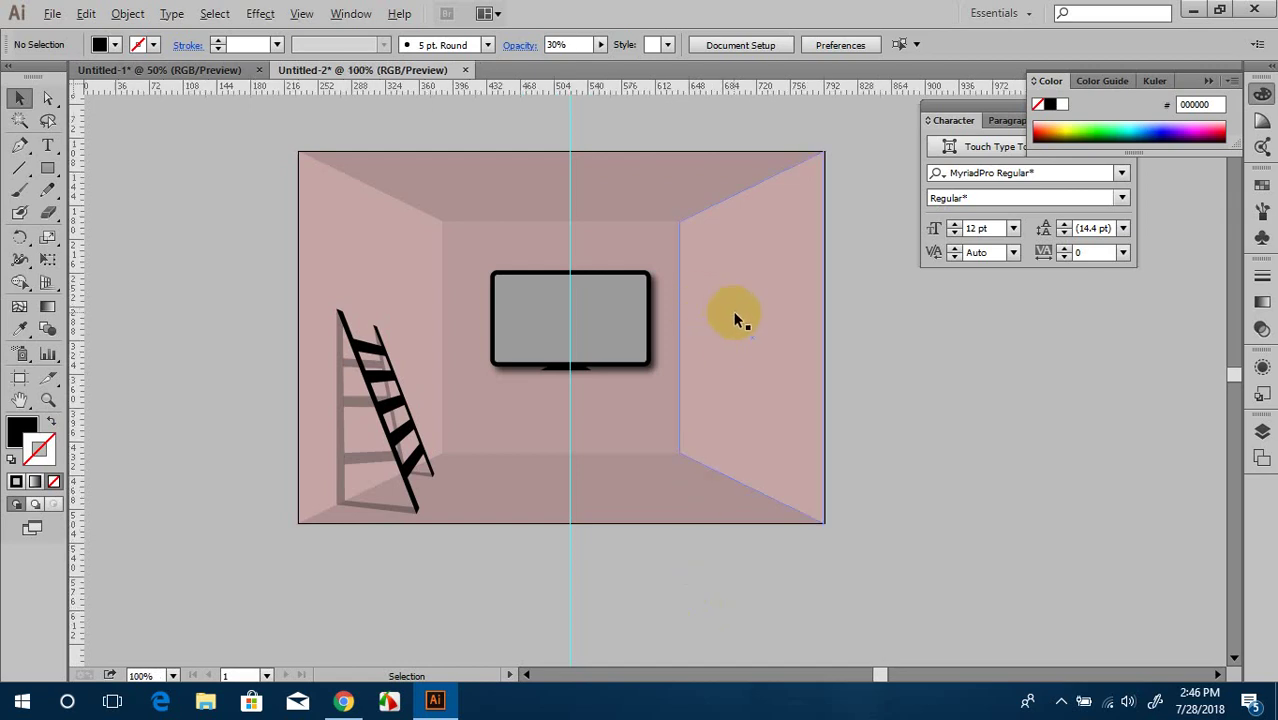
{"action": "left_click_drag", "start_coordinate": [896, 401], "coordinate": [787, 448]}
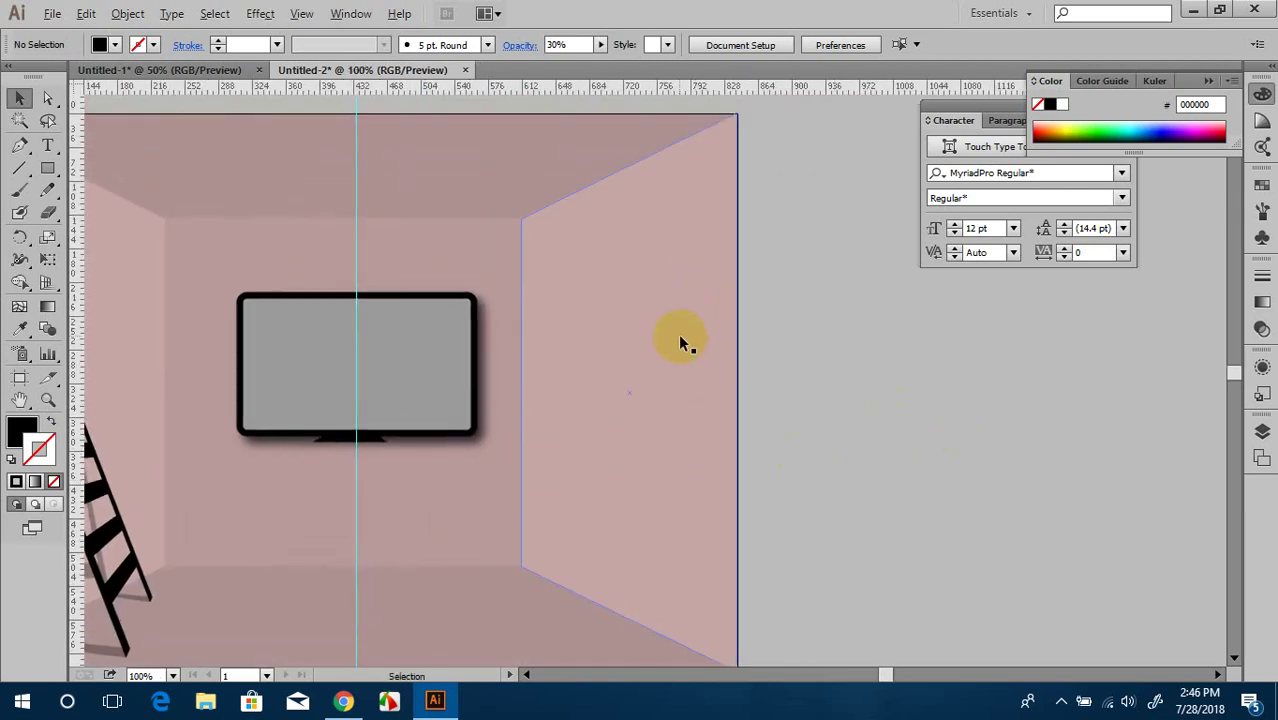
{"action": "scroll", "coordinate": [676, 337], "scroll_direction": "up", "scroll_amount": 1}
{"action": "left_click_drag", "start_coordinate": [710, 331], "coordinate": [688, 365]}
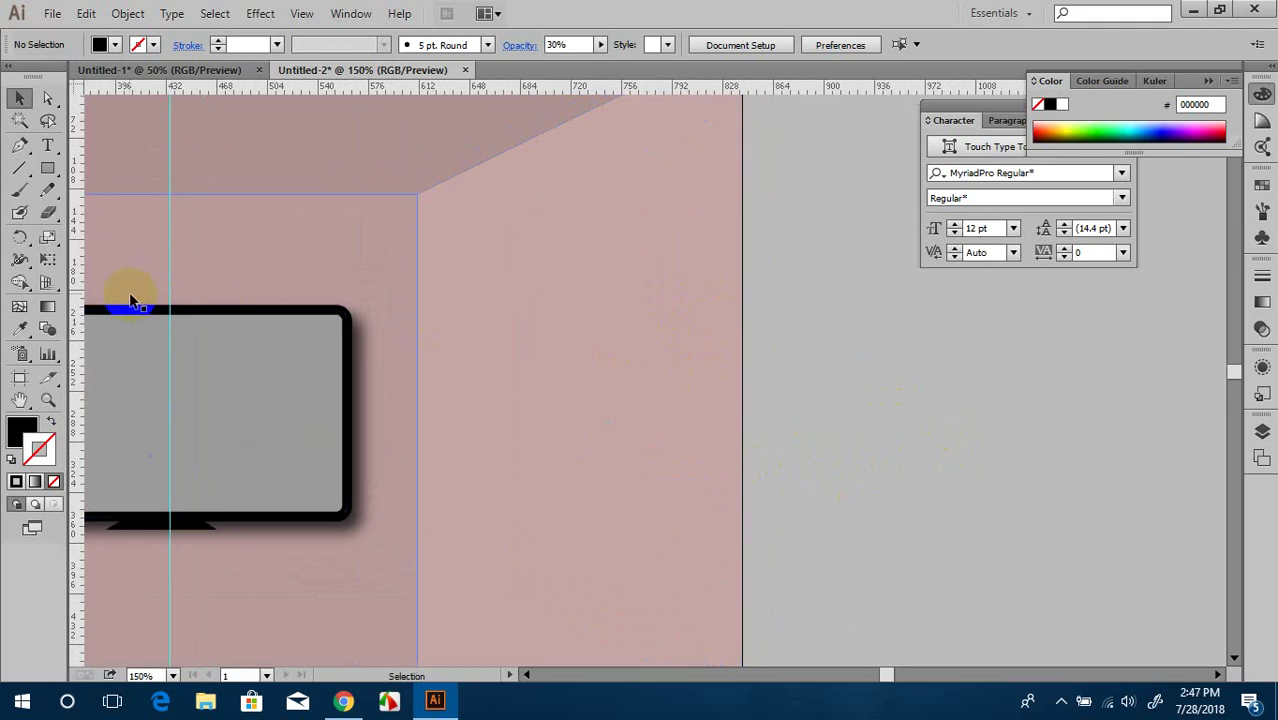
Step: Draw a rectangle on the right wall and distort it into a perspective trapezoid
{"action": "left_click", "coordinate": [48, 168]}
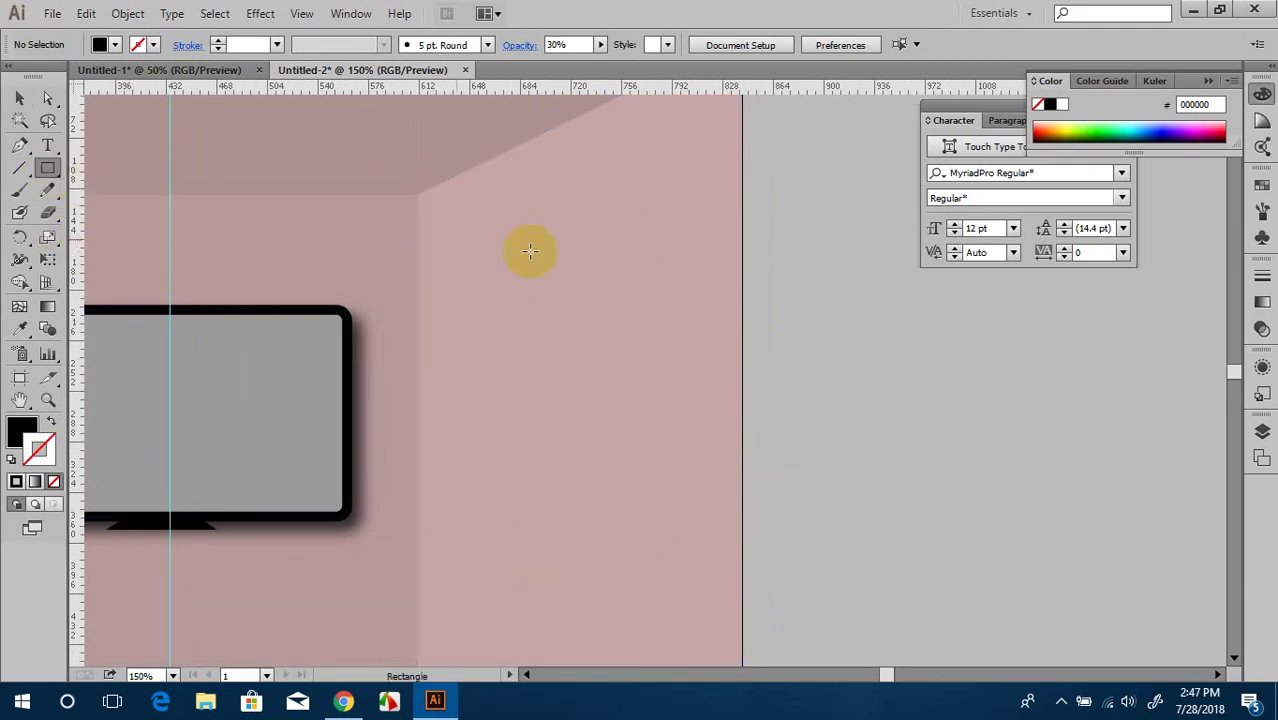
{"action": "left_click_drag", "start_coordinate": [554, 288], "coordinate": [638, 395]}
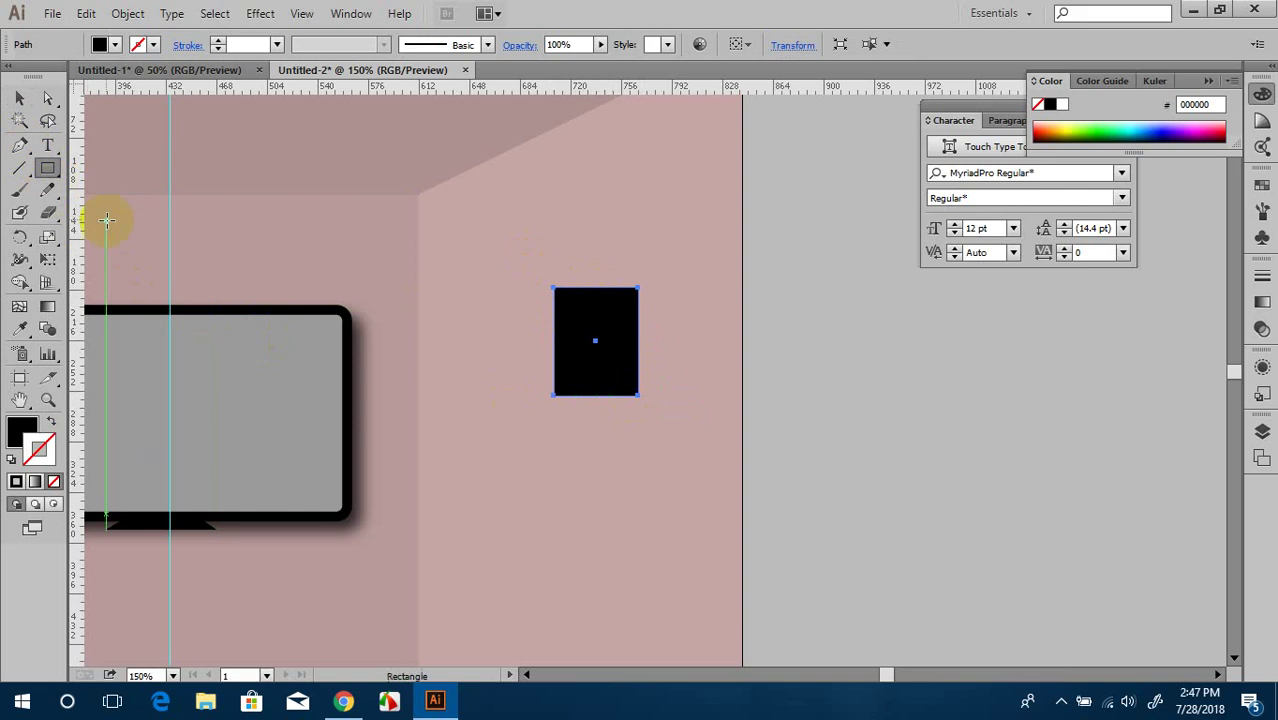
{"action": "left_click", "coordinate": [19, 98]}
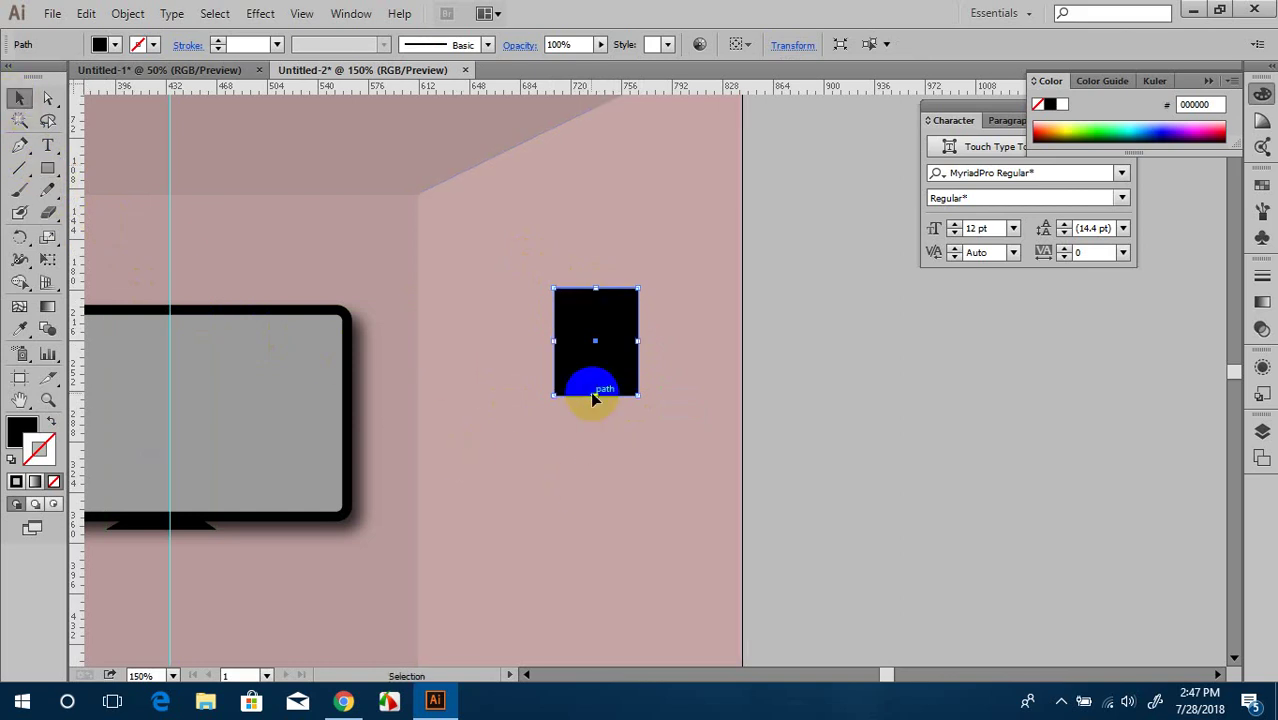
{"action": "left_click_drag", "start_coordinate": [597, 395], "coordinate": [597, 432]}
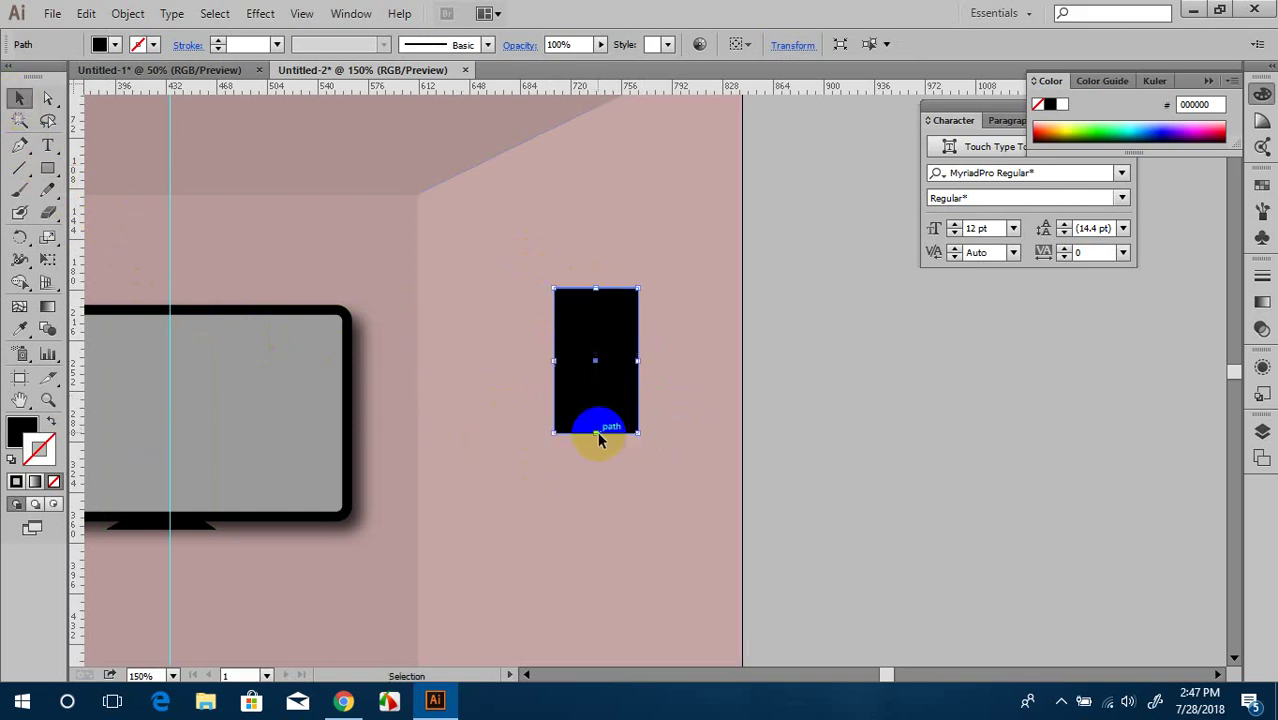
{"action": "scroll", "coordinate": [600, 436], "scroll_direction": "down", "scroll_amount": 1}
{"action": "key", "text": "ctrl+minus"}
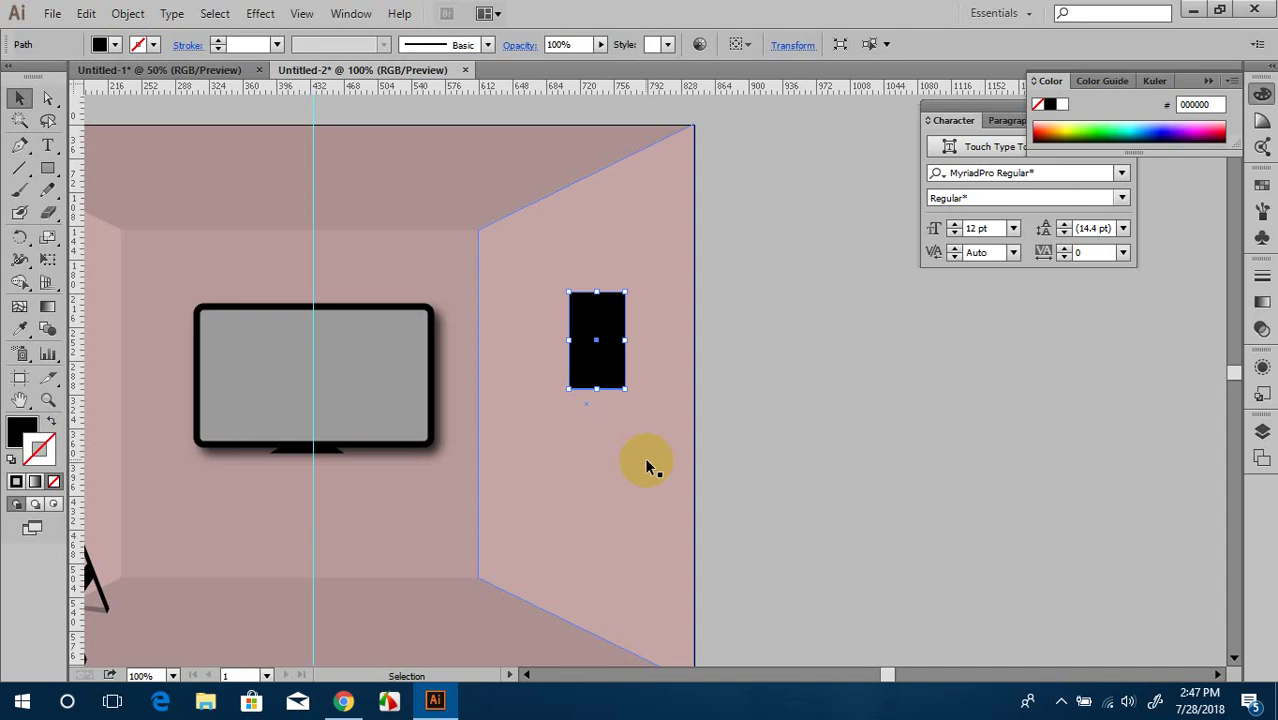
{"action": "left_click", "coordinate": [610, 380]}
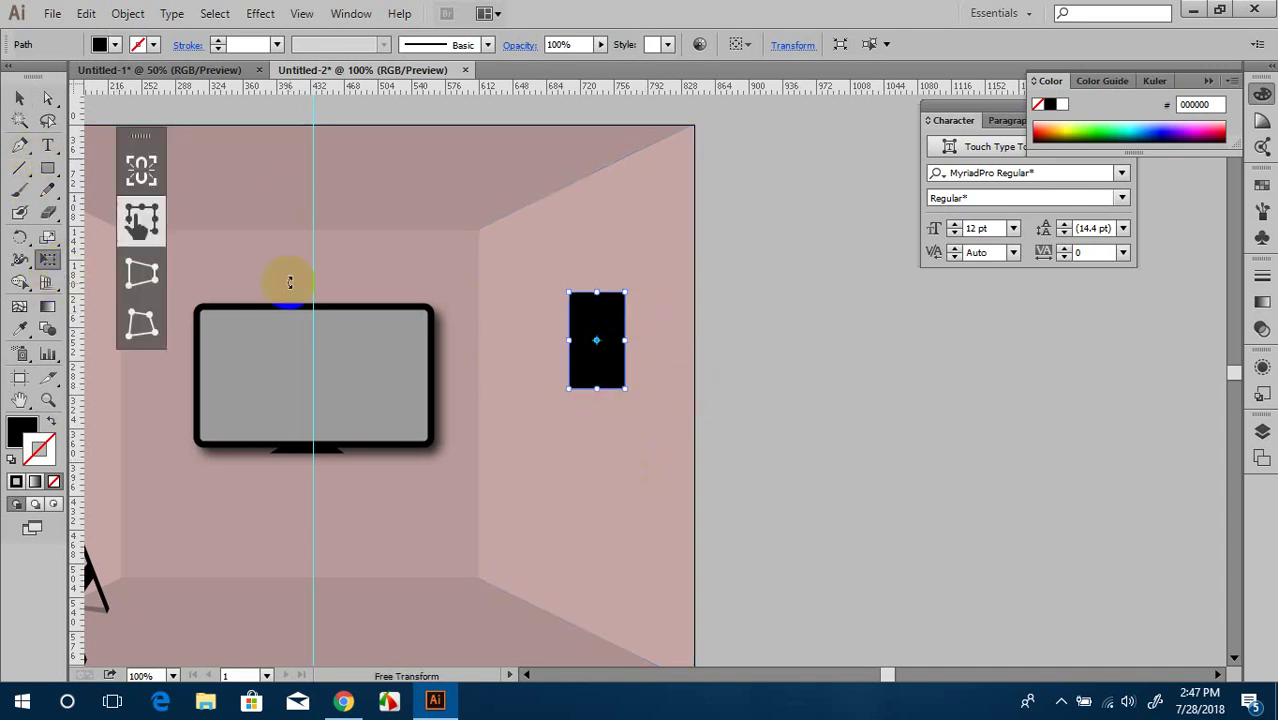
{"action": "left_click", "coordinate": [128, 266]}
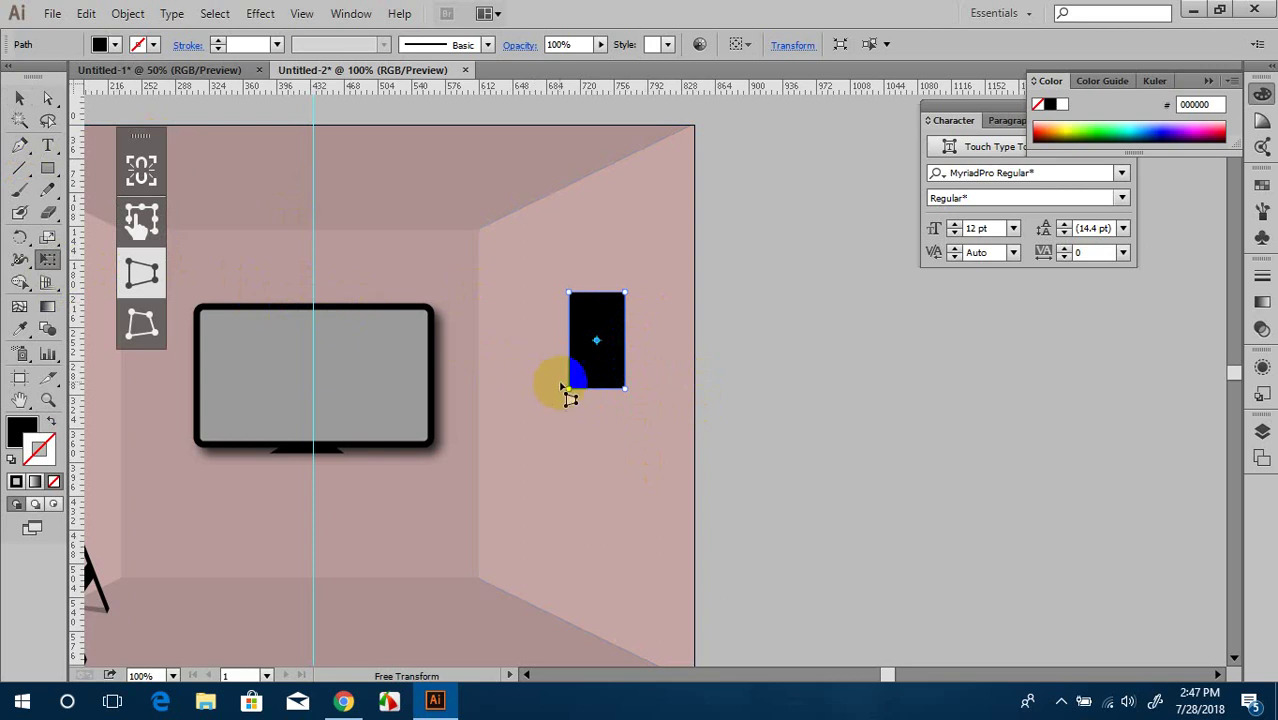
{"action": "left_click_drag", "start_coordinate": [568, 389], "coordinate": [569, 381]}
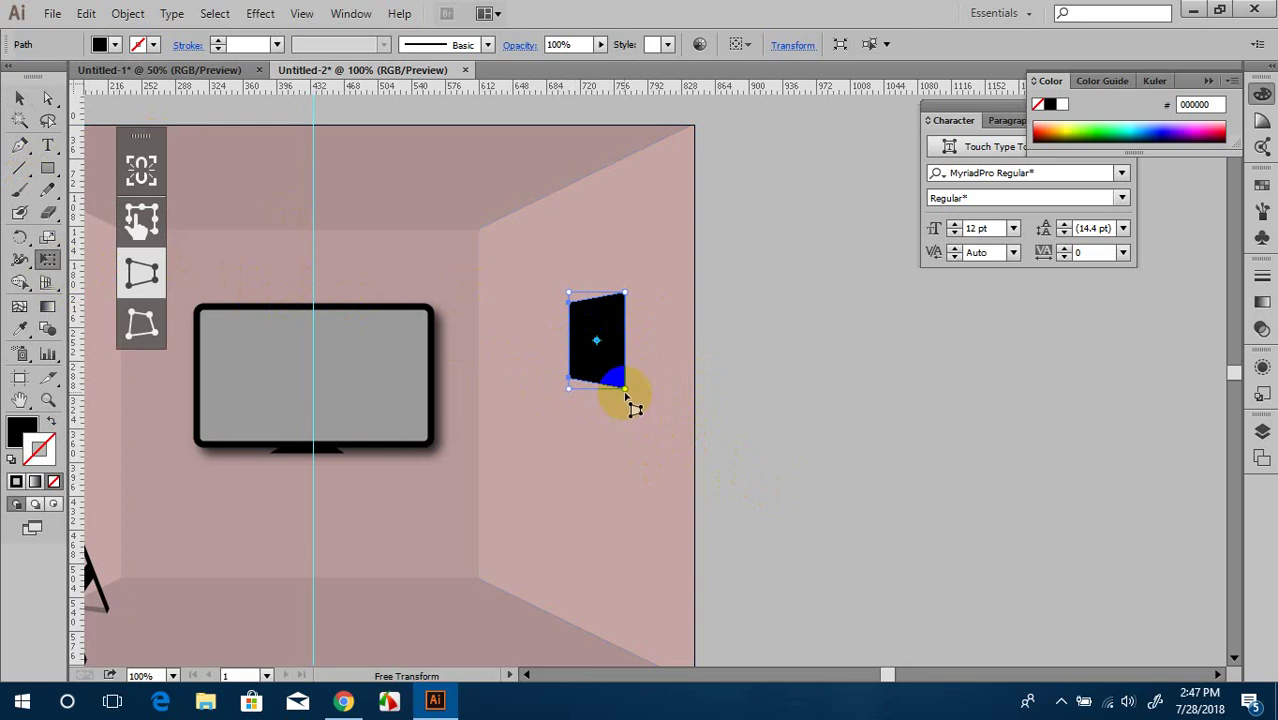
{"action": "left_click_drag", "start_coordinate": [625, 411], "coordinate": [625, 405]}
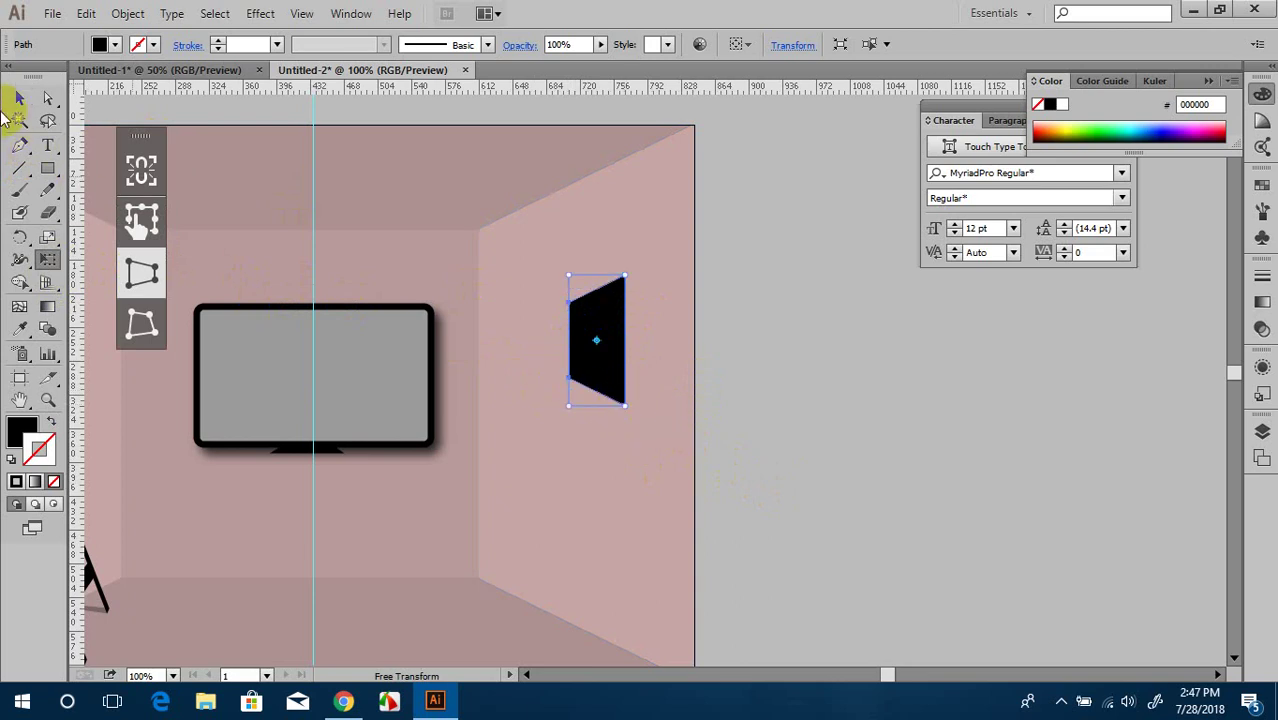
{"action": "left_click", "coordinate": [19, 97]}
{"action": "left_click_drag", "start_coordinate": [568, 340], "coordinate": [659, 372]}
{"action": "left_click", "coordinate": [758, 349]}
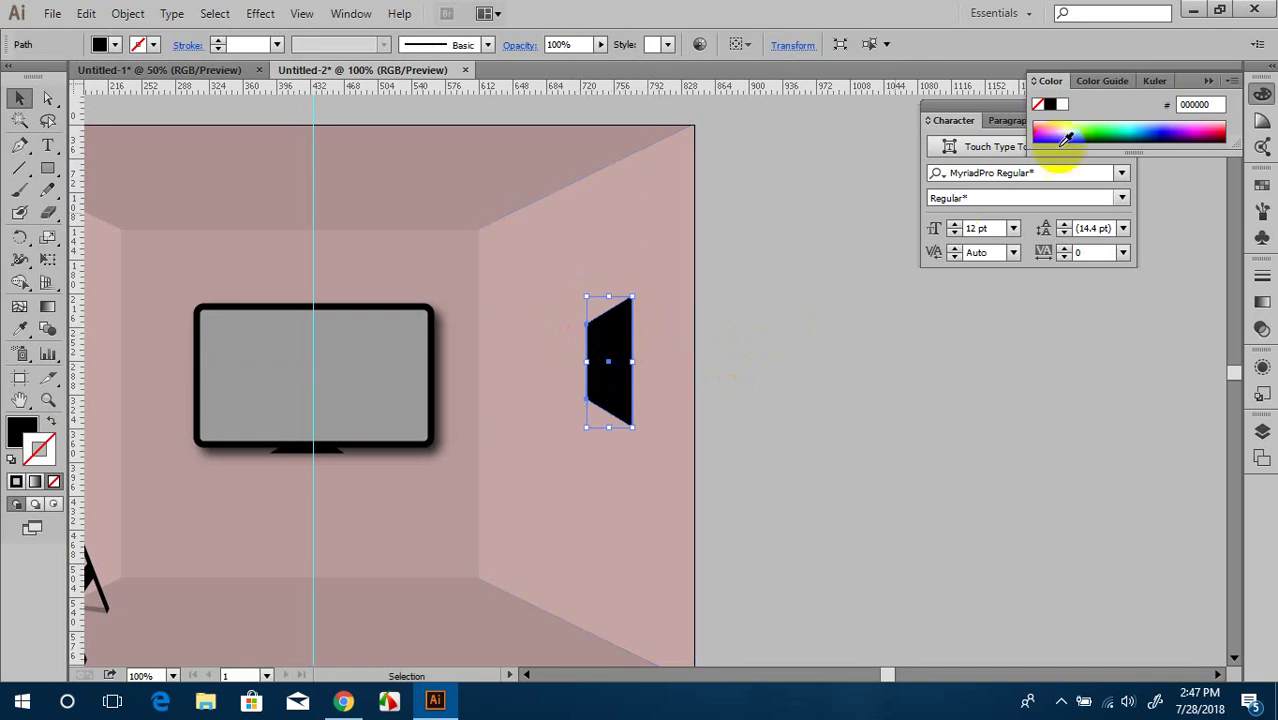
Step: Fill the window shape light yellow (FFD63F) with no stroke and deselect it
{"action": "left_click", "coordinate": [1064, 117]}
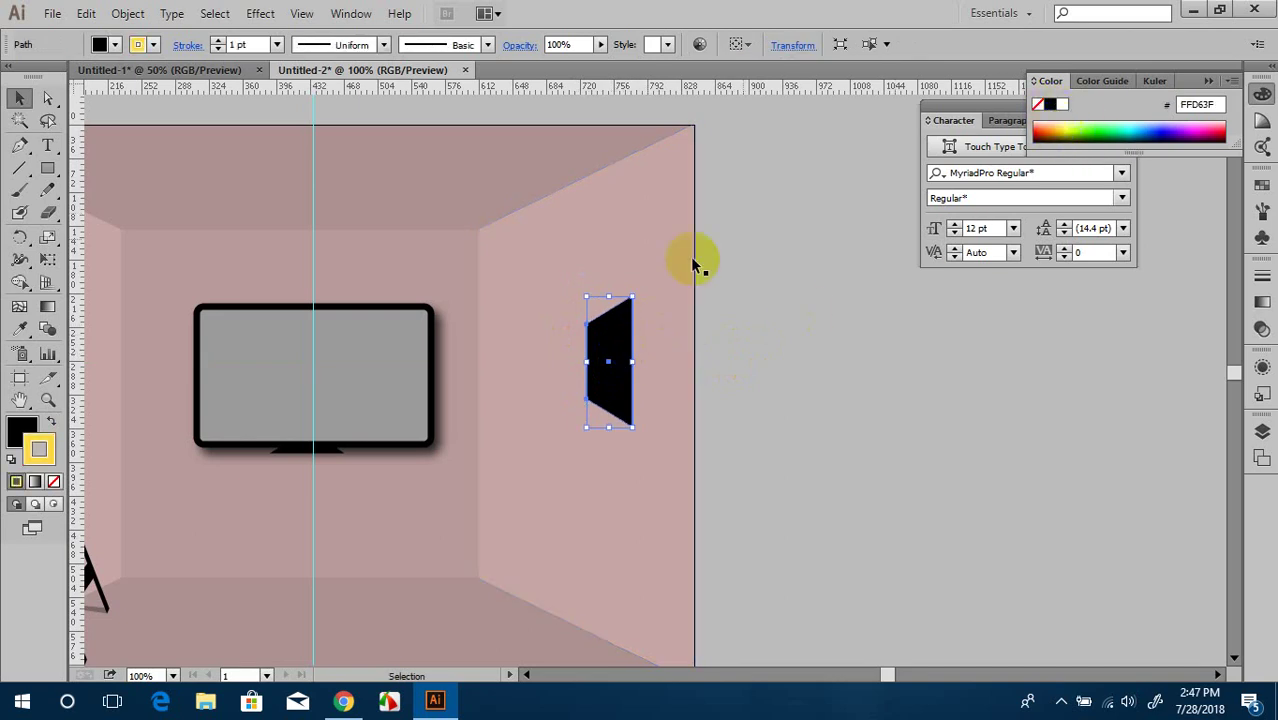
{"action": "left_click", "coordinate": [52, 422]}
{"action": "left_click", "coordinate": [54, 482]}
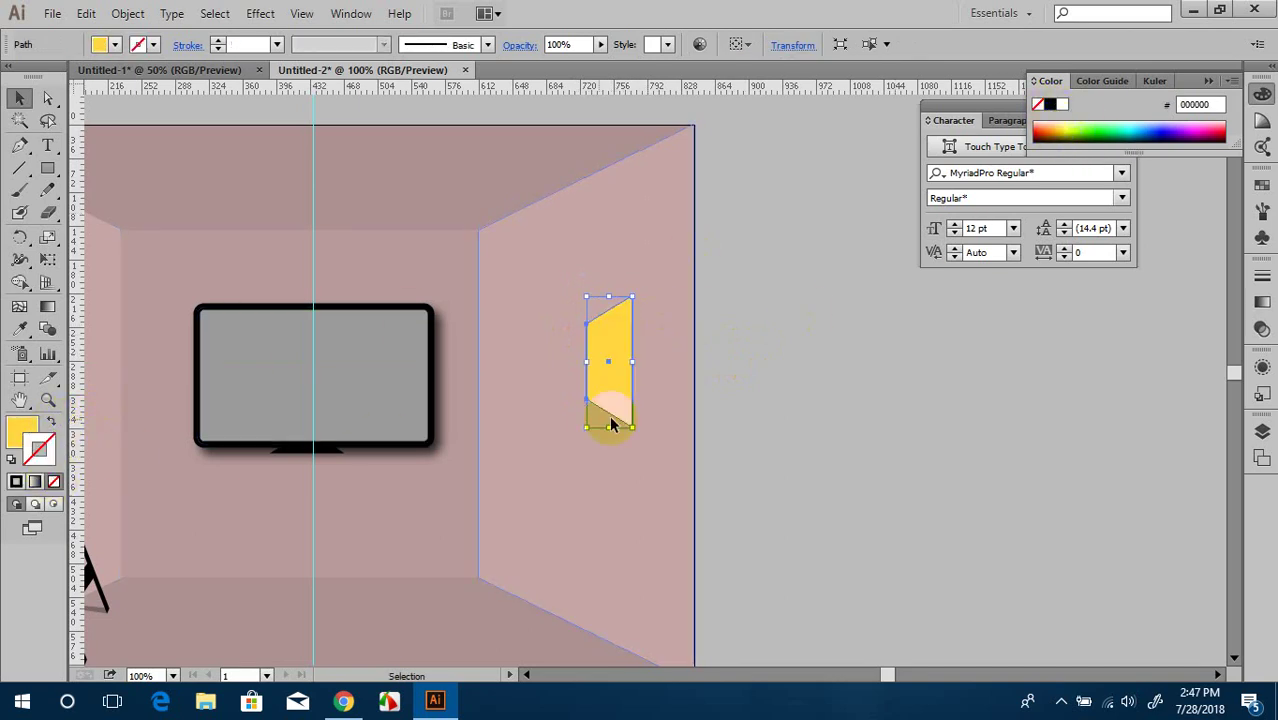
{"action": "left_click", "coordinate": [865, 408]}
{"action": "key", "text": "ctrl+minus"}
{"action": "key", "text": "ctrl+minus"}
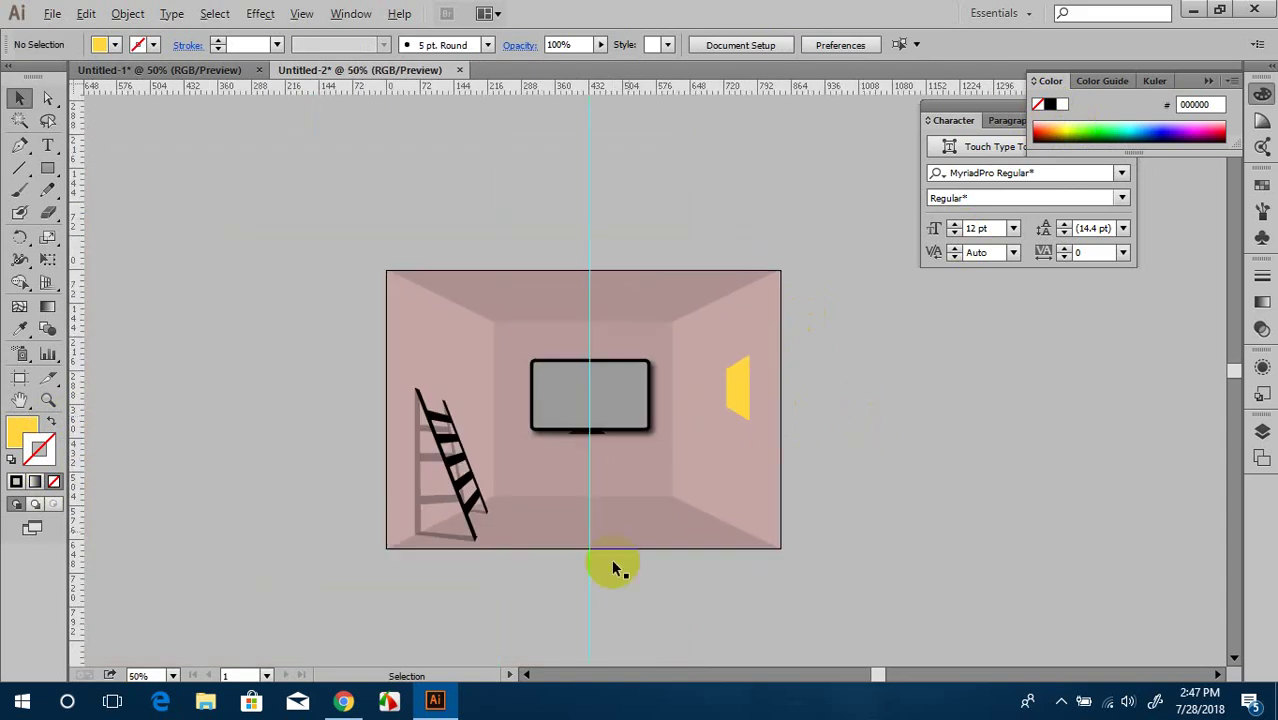
Step: Draw a flat ellipse on the floor below the TV, then nudge it up and stretch it taller
{"action": "key", "text": "ctrl+plus"}
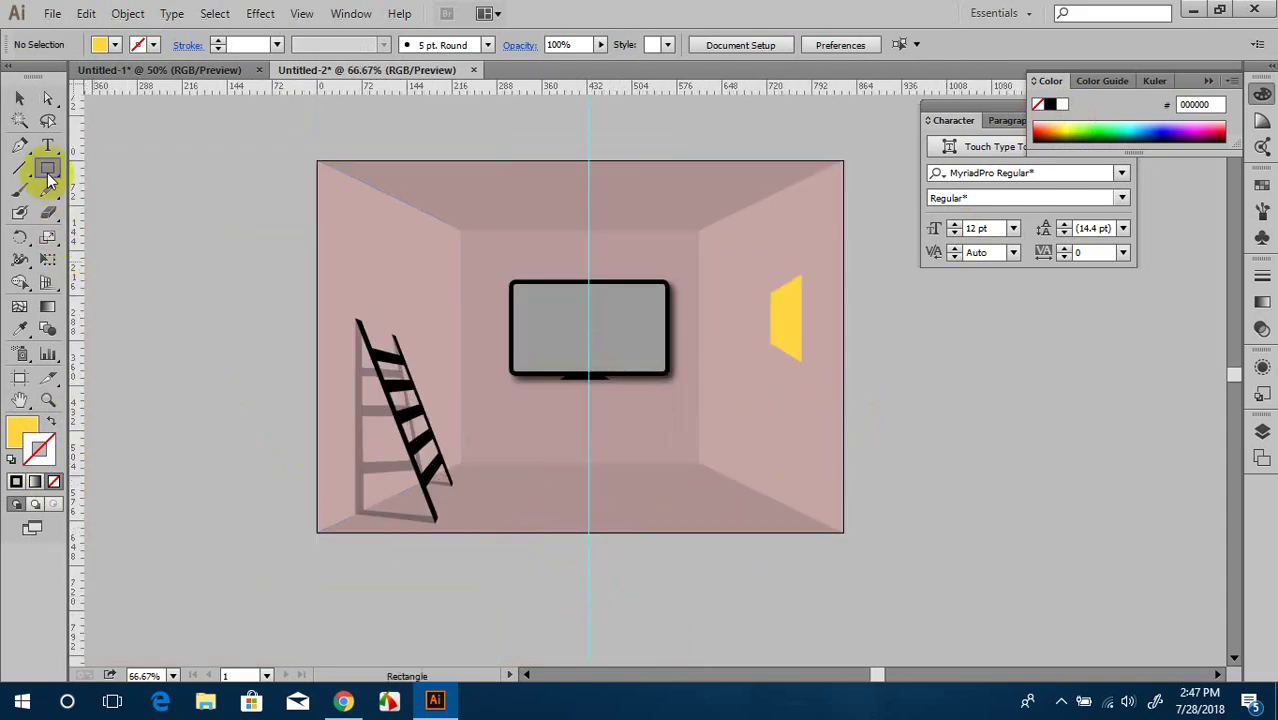
{"action": "left_click_drag", "start_coordinate": [47, 168], "coordinate": [100, 213]}
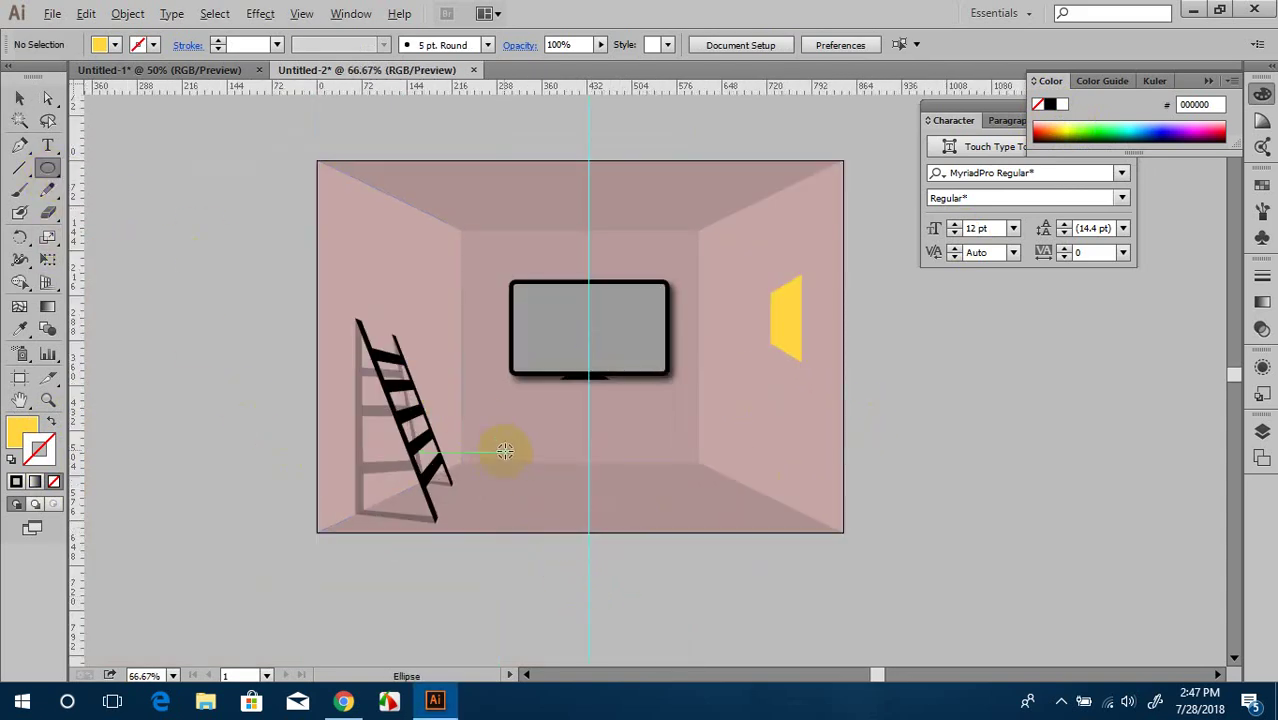
{"action": "key", "text": "ctrl+plus"}
{"action": "mouse_move", "coordinate": [522, 448]}
{"action": "left_mouse_down"}
{"action": "mouse_move", "coordinate": [483, 402]}
{"action": "mouse_move", "coordinate": [701, 464]}
{"action": "left_mouse_up"}
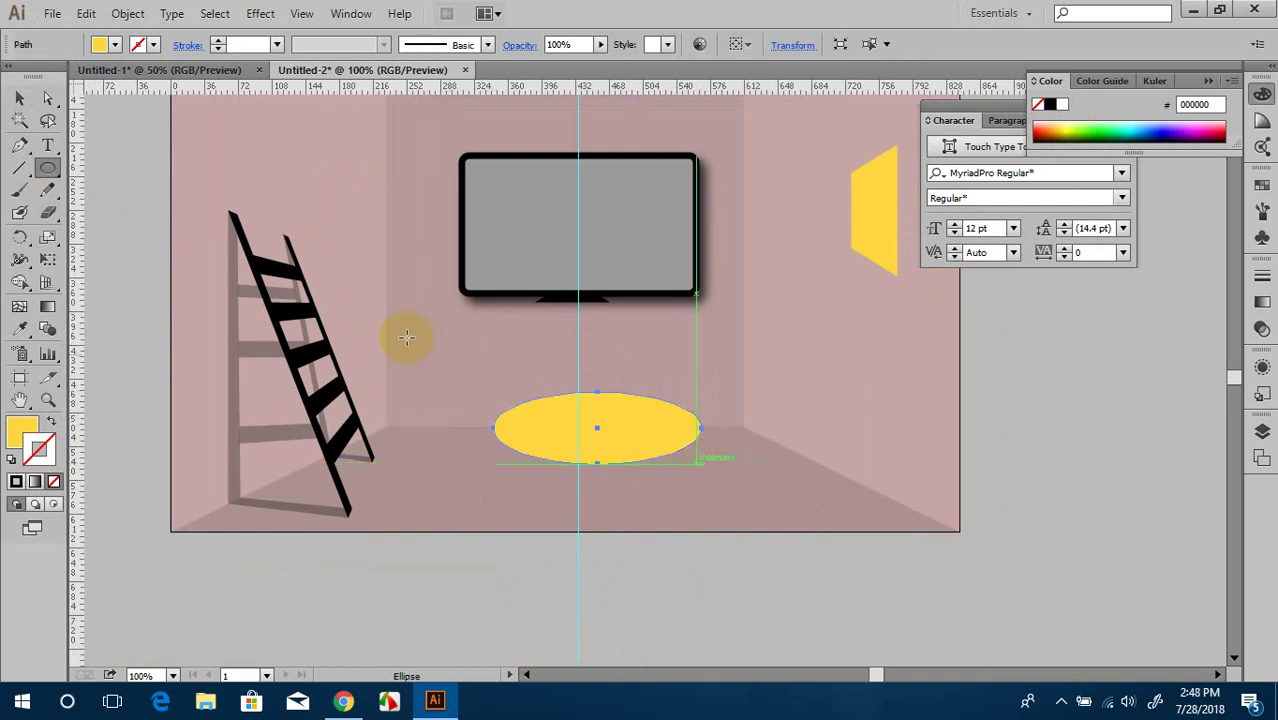
{"action": "left_click", "coordinate": [19, 97]}
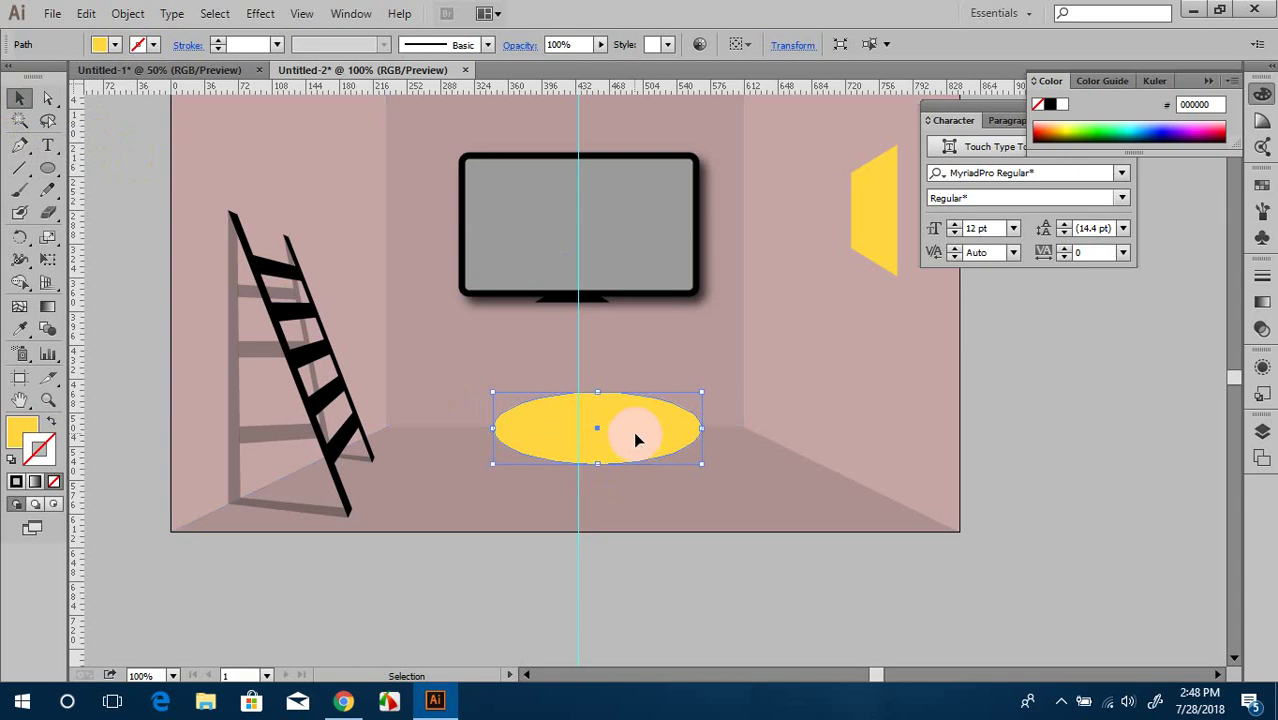
{"action": "left_click_drag", "start_coordinate": [634, 430], "coordinate": [628, 412]}
{"action": "scroll", "coordinate": [628, 412], "scroll_direction": "up", "scroll_amount": 1, "text": "alt"}
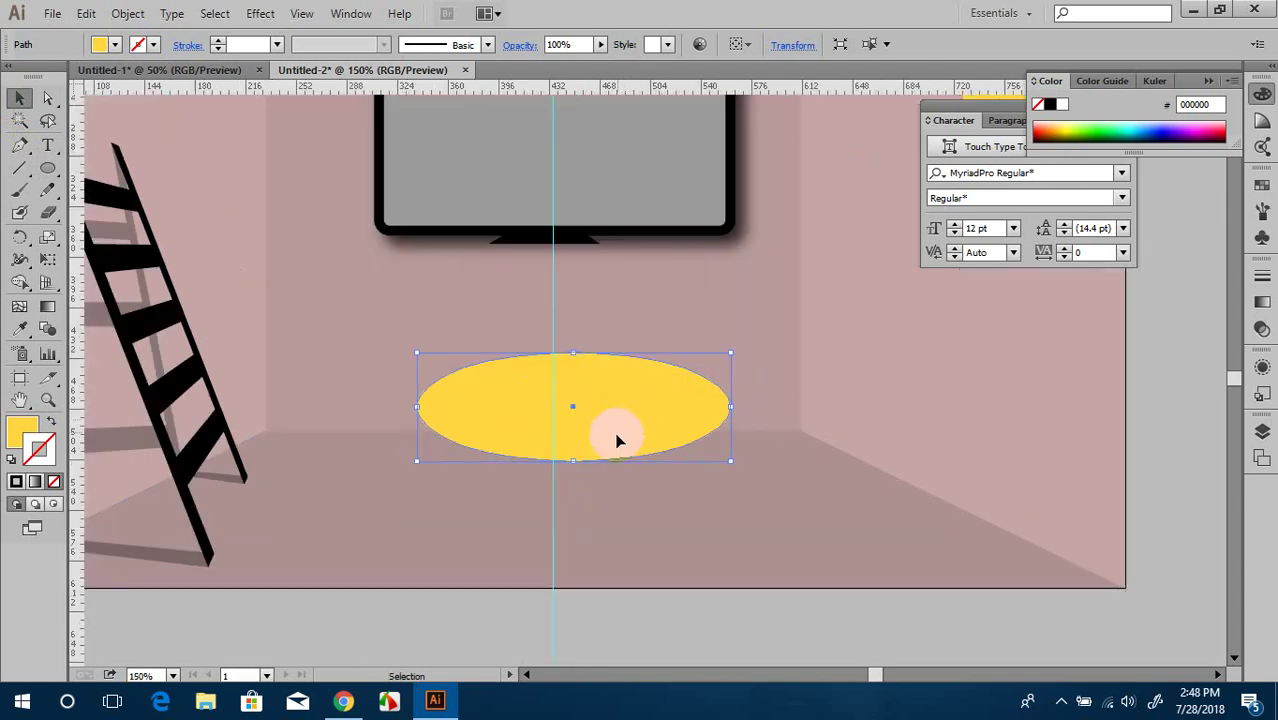
{"action": "left_click_drag", "start_coordinate": [573, 461], "coordinate": [605, 443]}
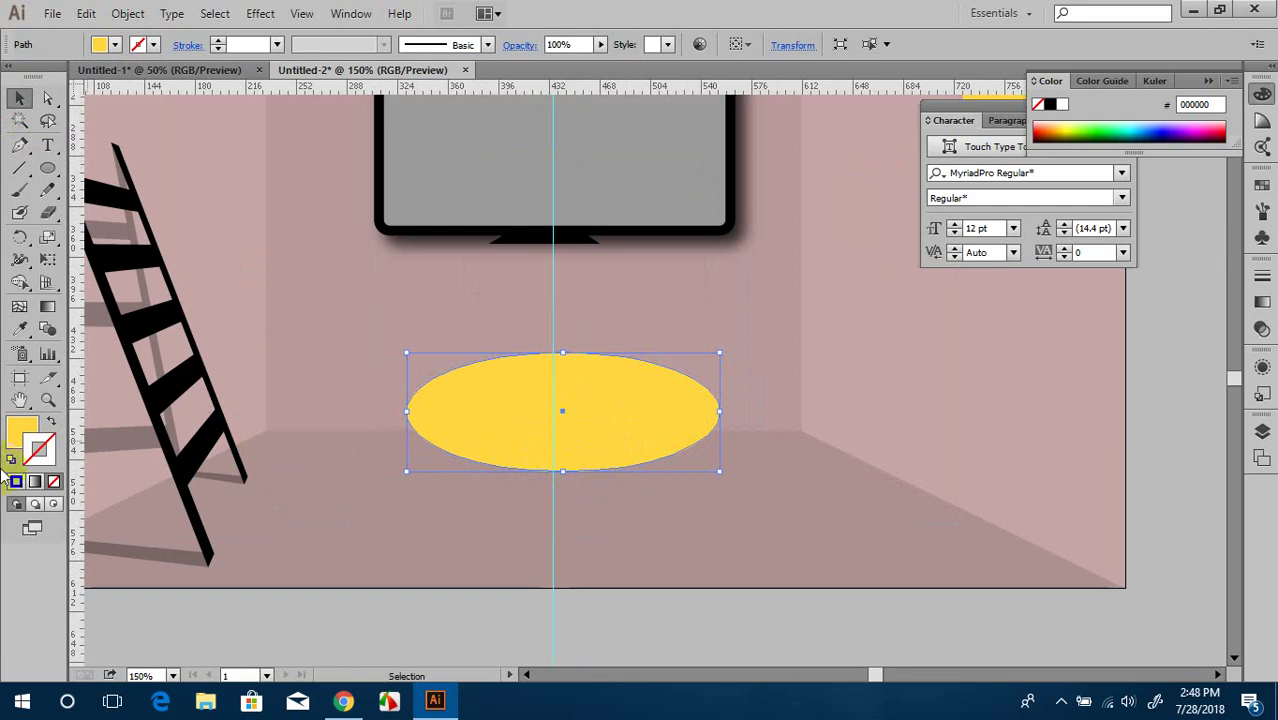
Step: Set the tabletop ellipse's fill to orange E54600
{"action": "left_click", "coordinate": [22, 428]}
{"action": "double_click", "coordinate": [22, 428]}
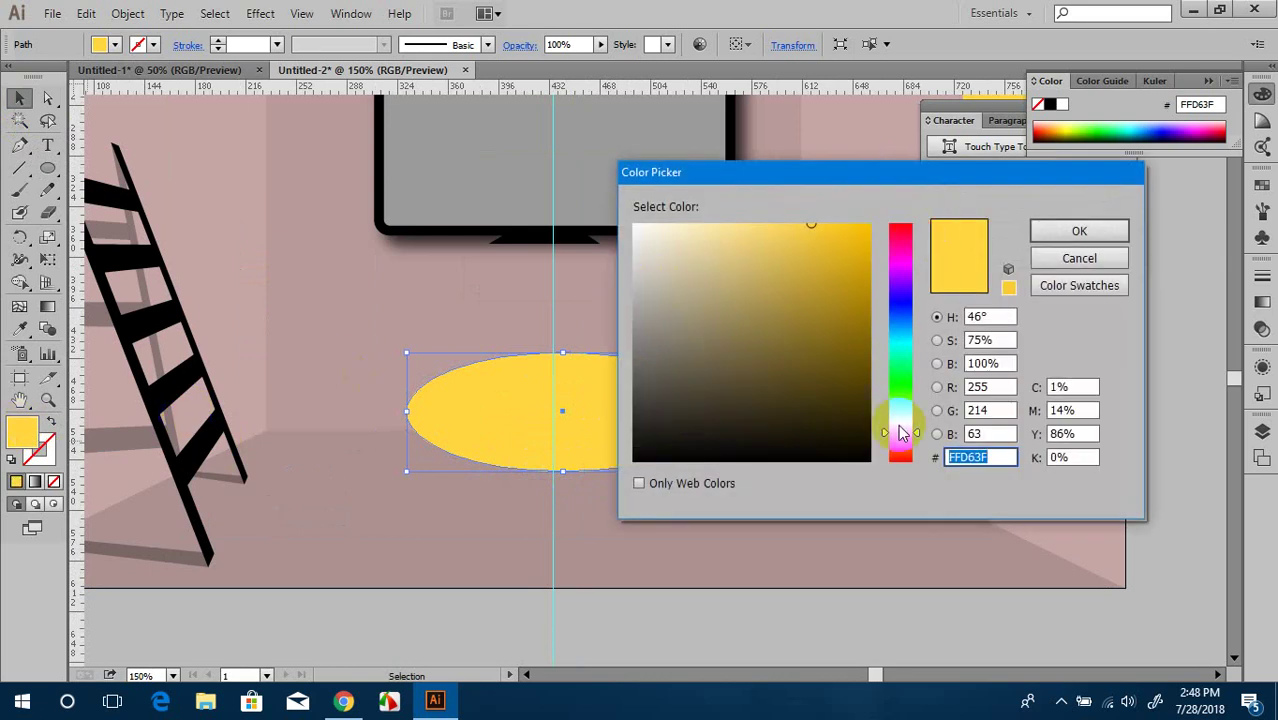
{"action": "left_click", "coordinate": [900, 446]}
{"action": "left_click_drag", "start_coordinate": [866, 280], "coordinate": [869, 248]}
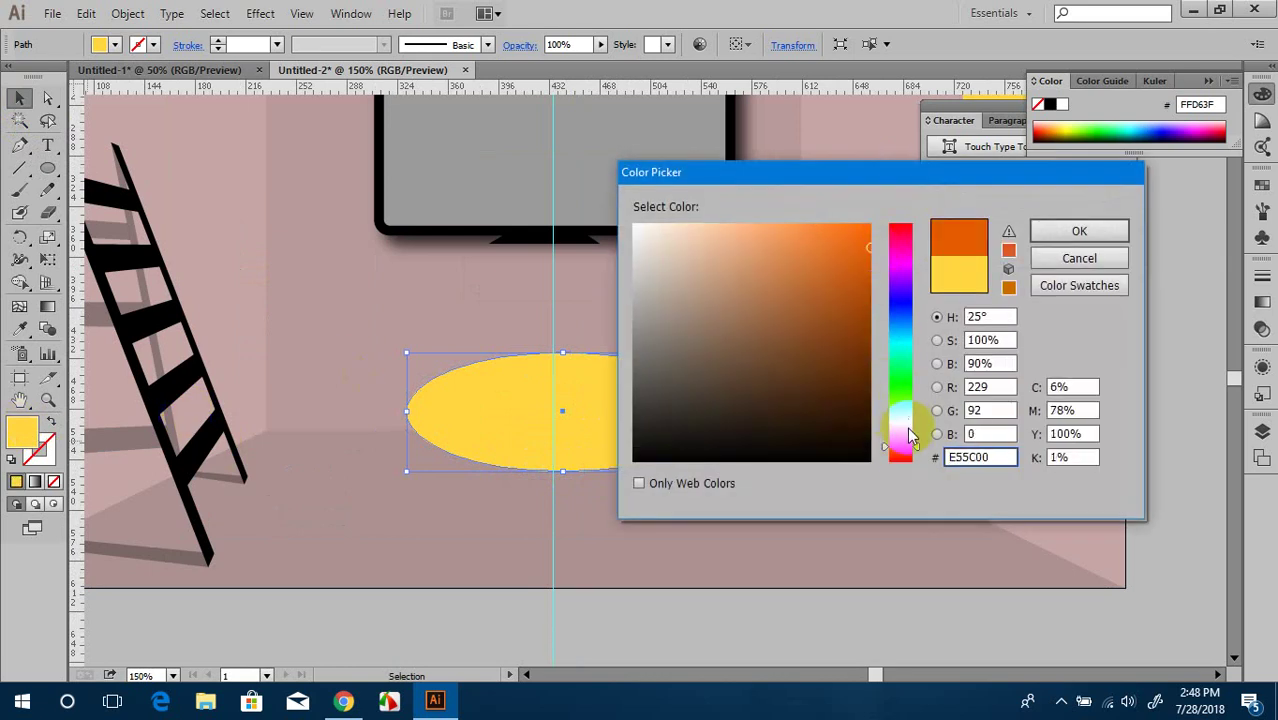
{"action": "left_click", "coordinate": [900, 450]}
{"action": "left_click", "coordinate": [1058, 231]}
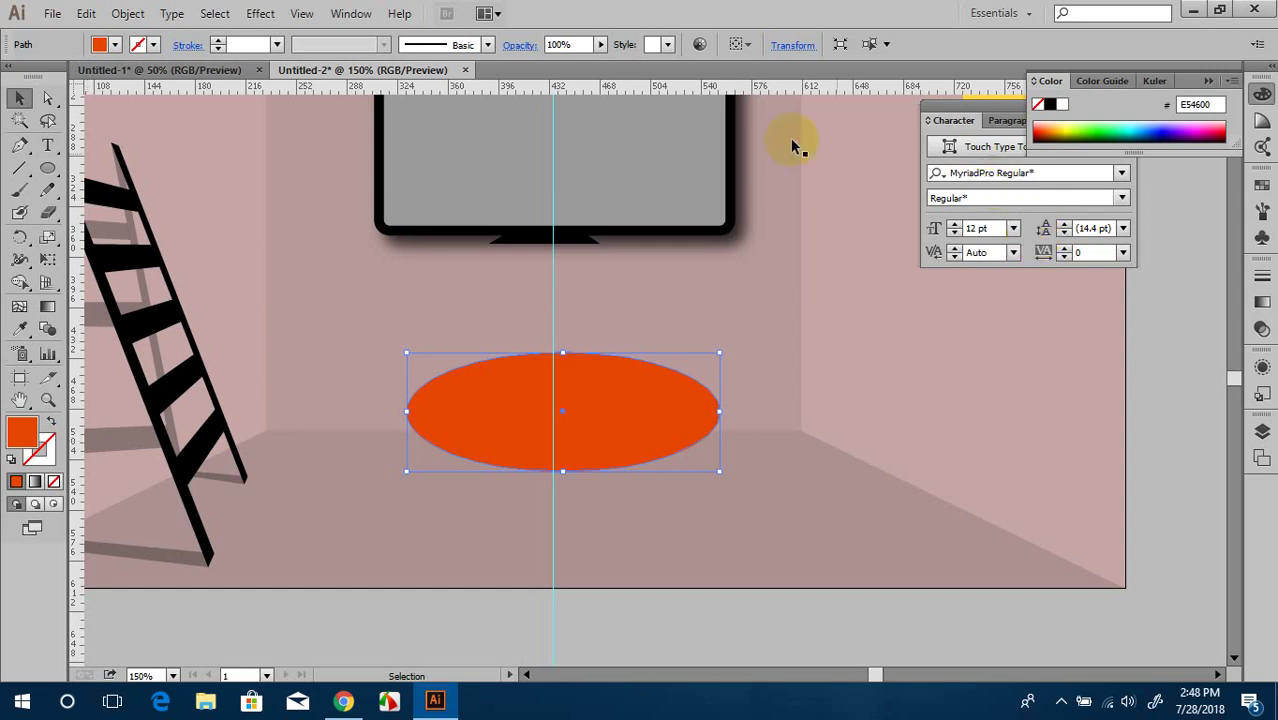
Step: Duplicate the tabletop slightly lower and colour the copy darker orange CC3500
{"action": "scroll", "coordinate": [650, 430], "scroll_direction": "down", "scroll_amount": 1}
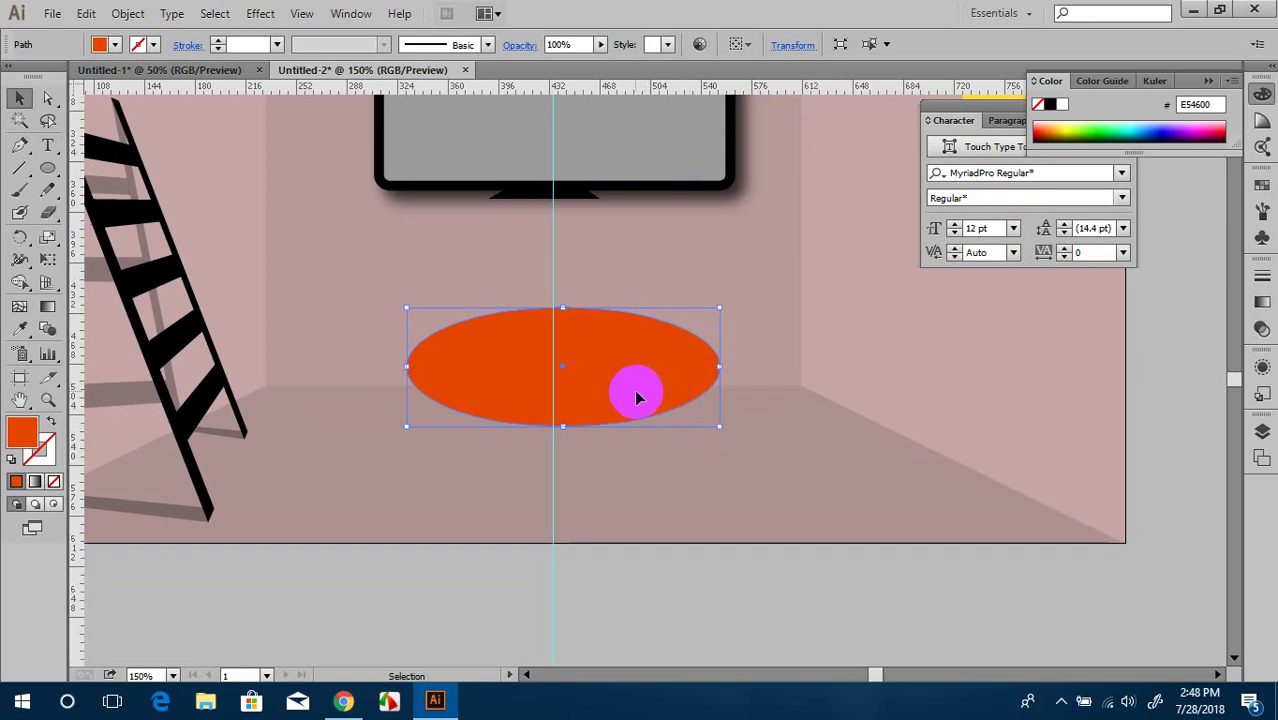
{"action": "key", "text": "a"}
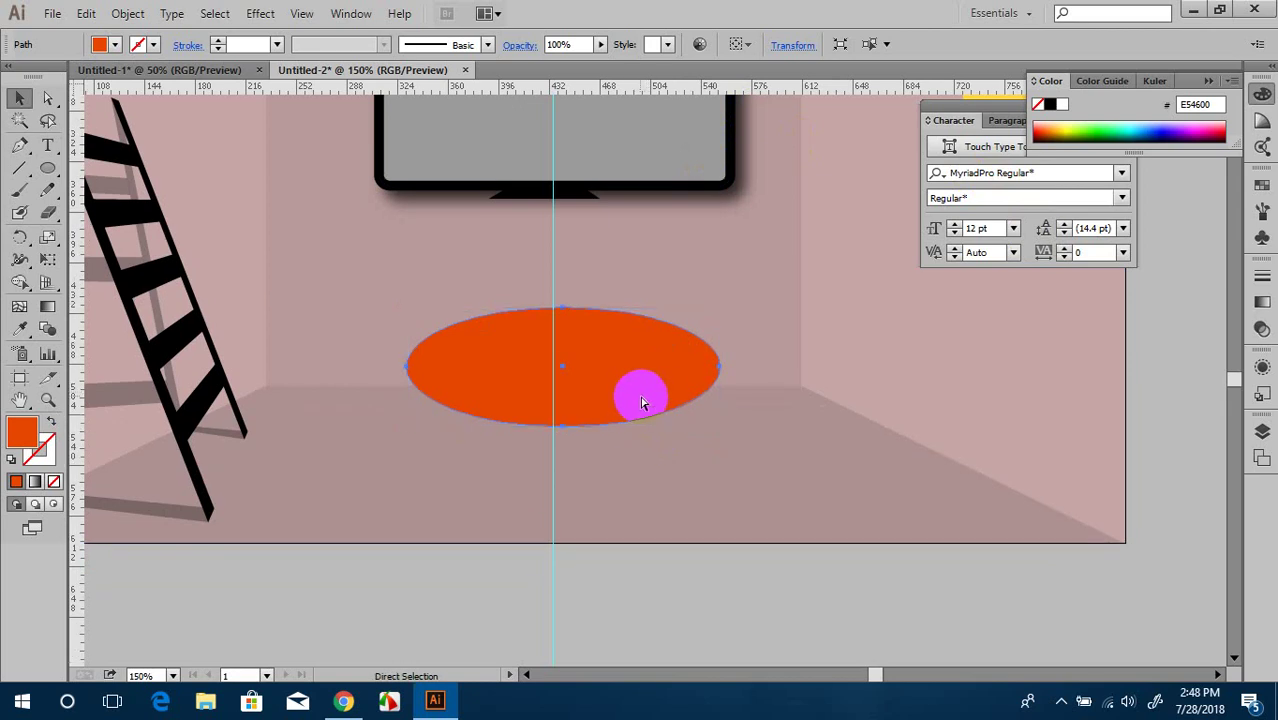
{"action": "key", "text": "v"}
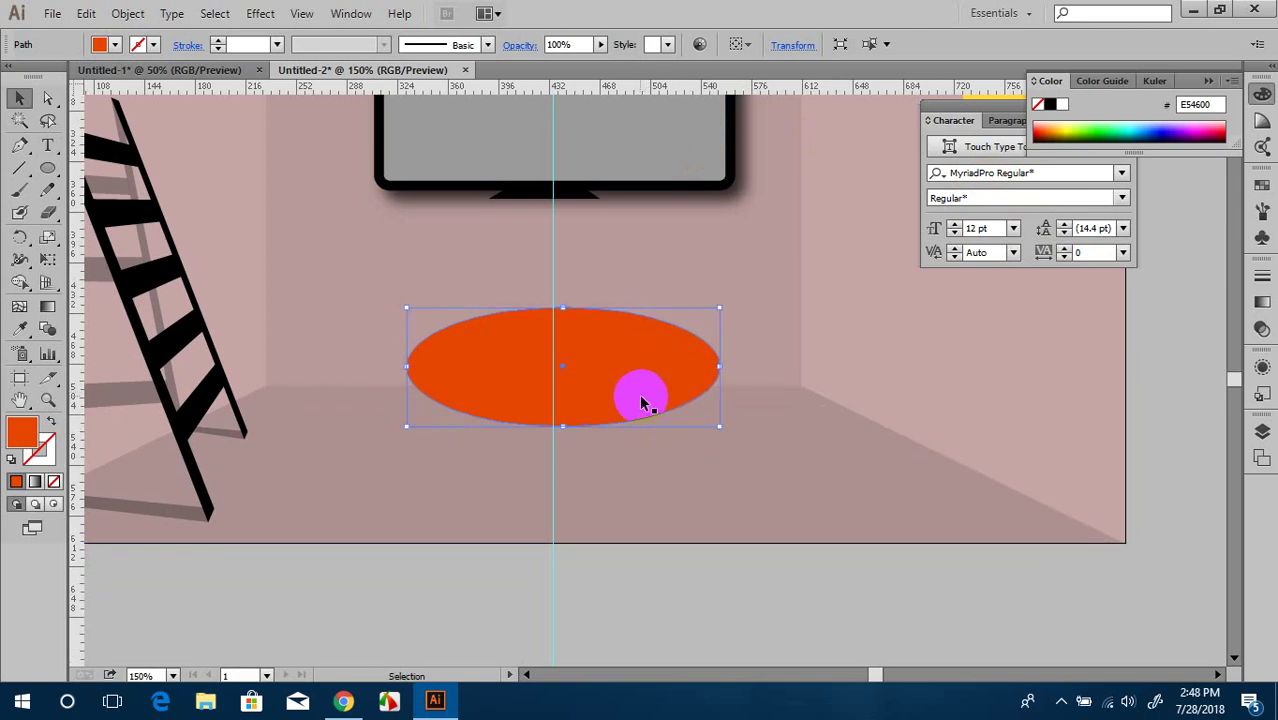
{"action": "key", "text": "alt+shift+Down"}
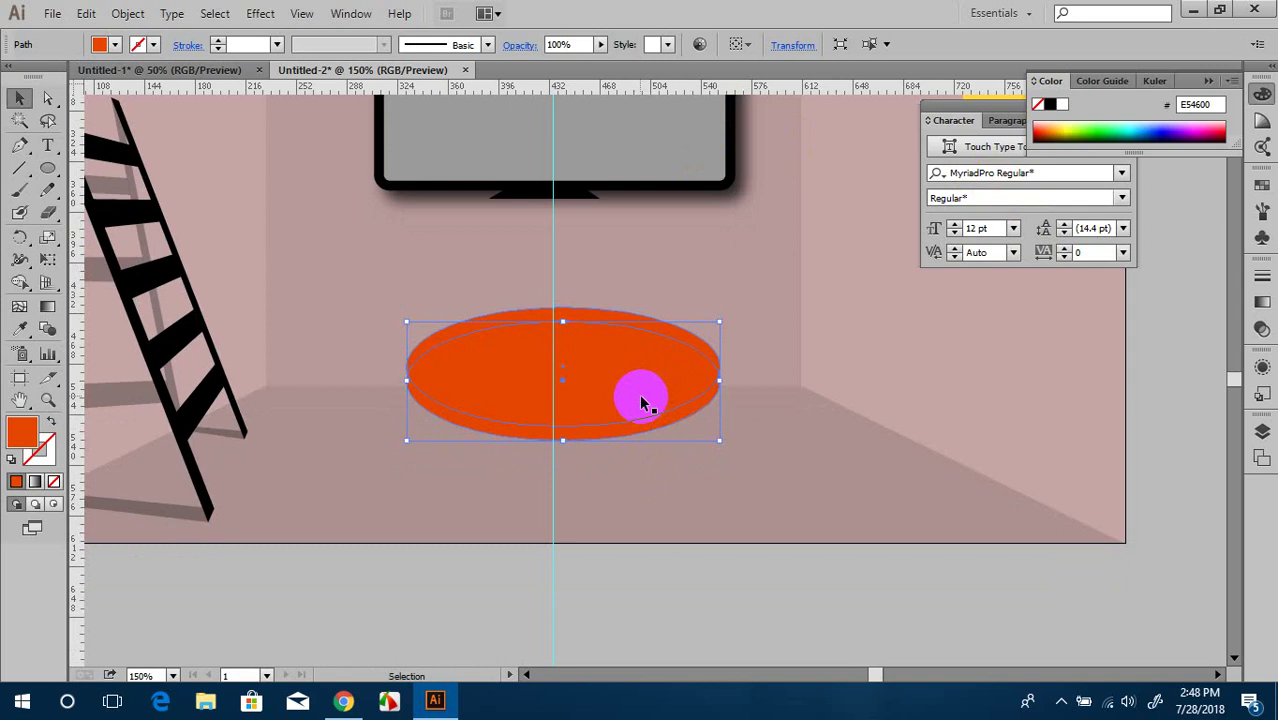
{"action": "left_click", "coordinate": [20, 430]}
{"action": "left_click", "coordinate": [528, 400]}
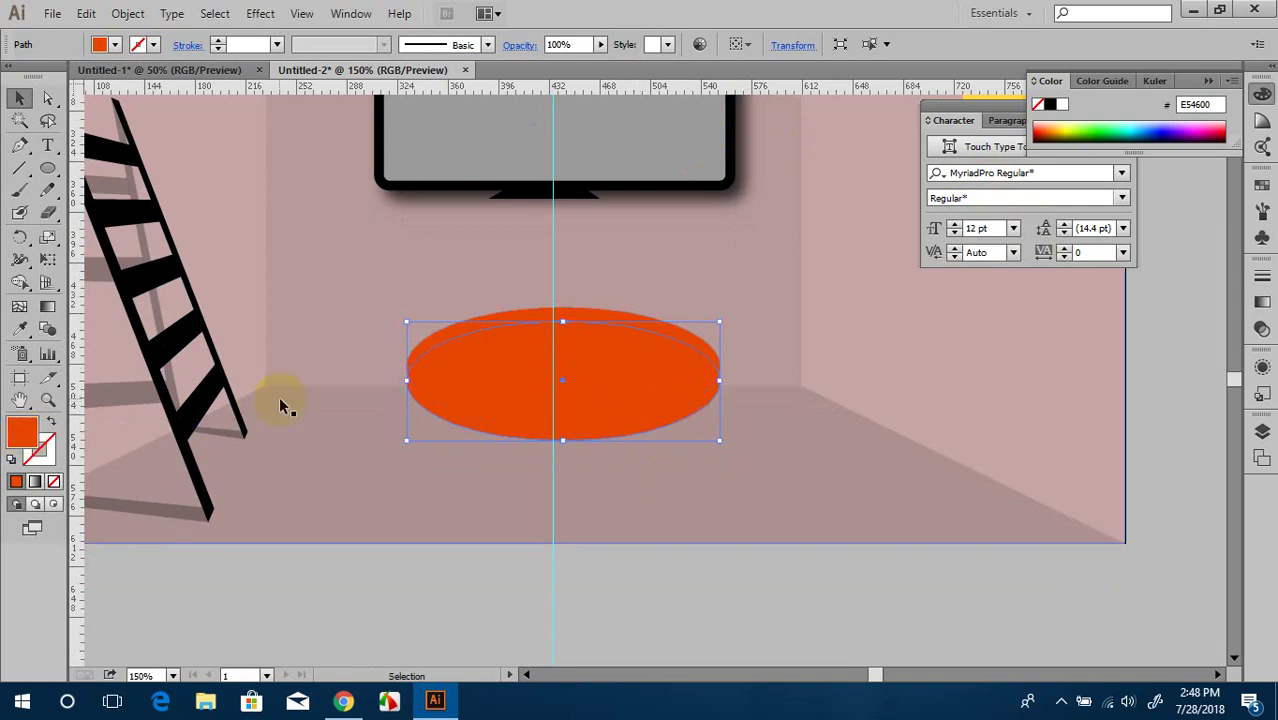
{"action": "double_click", "coordinate": [22, 432]}
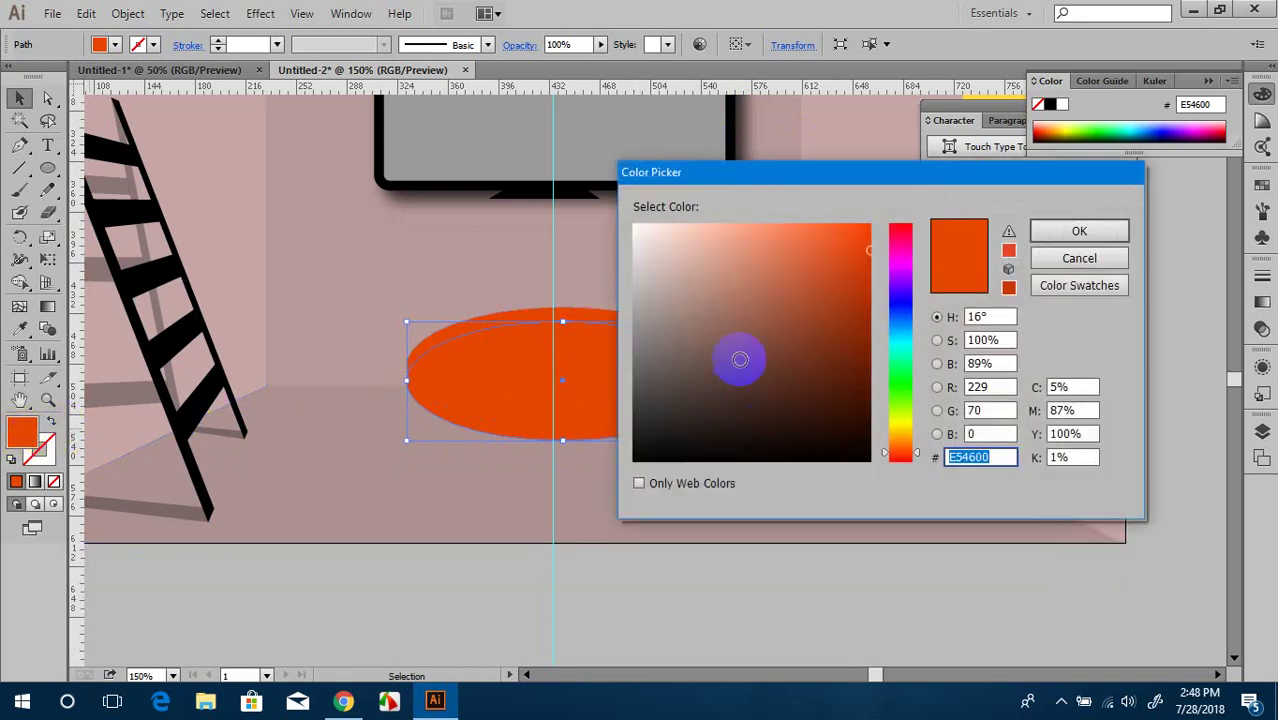
{"action": "left_click", "coordinate": [866, 272]}
{"action": "left_click", "coordinate": [1079, 231]}
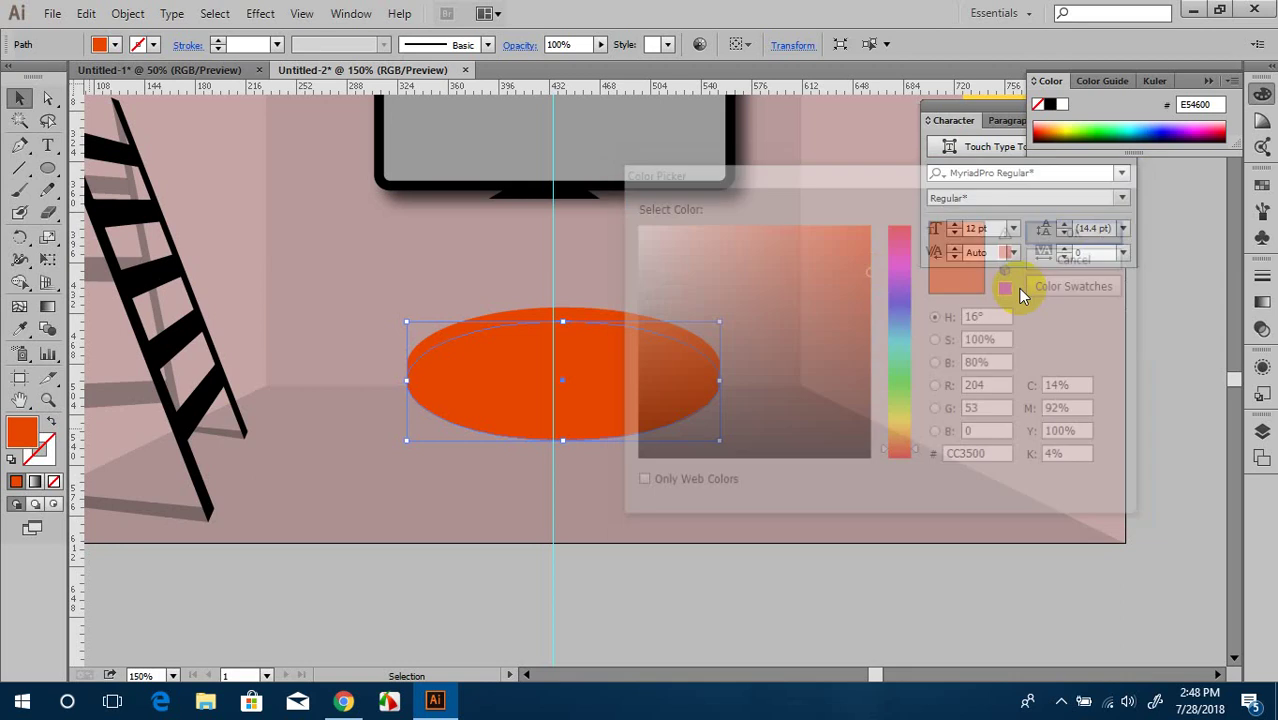
{"action": "left_click", "coordinate": [777, 594]}
{"action": "scroll", "coordinate": [777, 594], "scroll_direction": "down", "scroll_amount": 2}
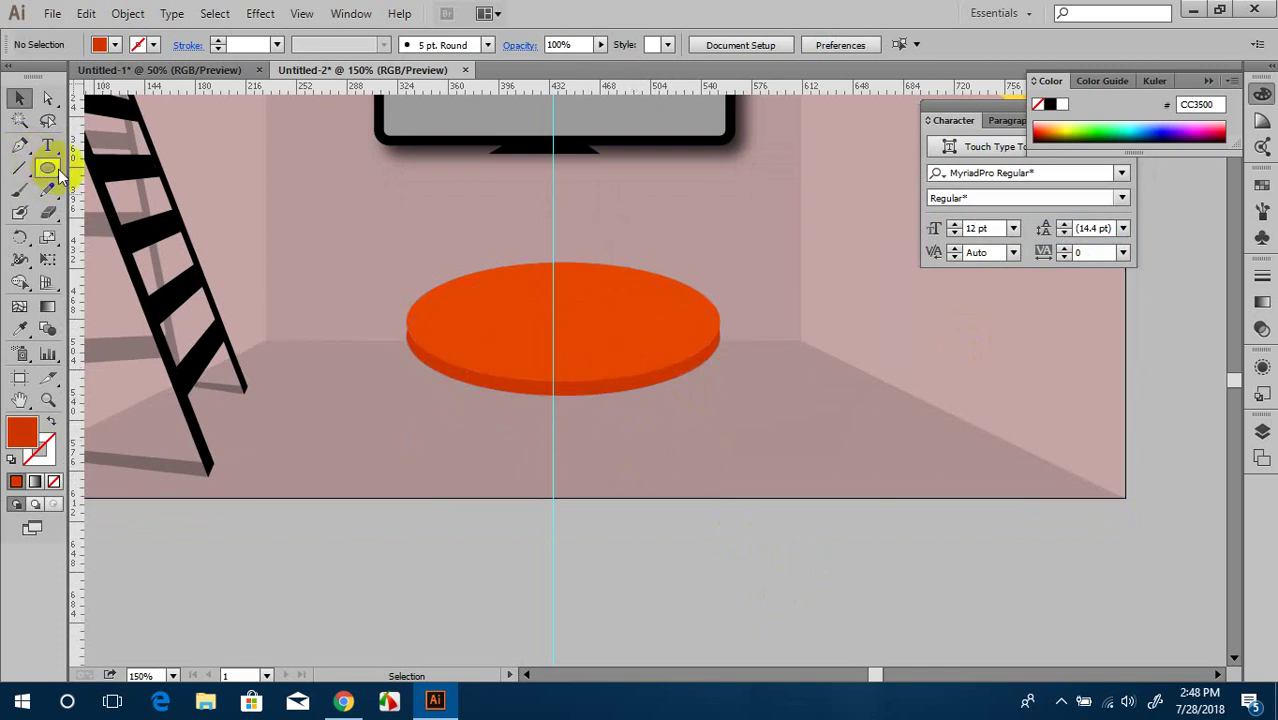
Step: Draw a leg shape under the tabletop's left edge with the Pen tool
{"action": "left_click", "coordinate": [21, 146]}
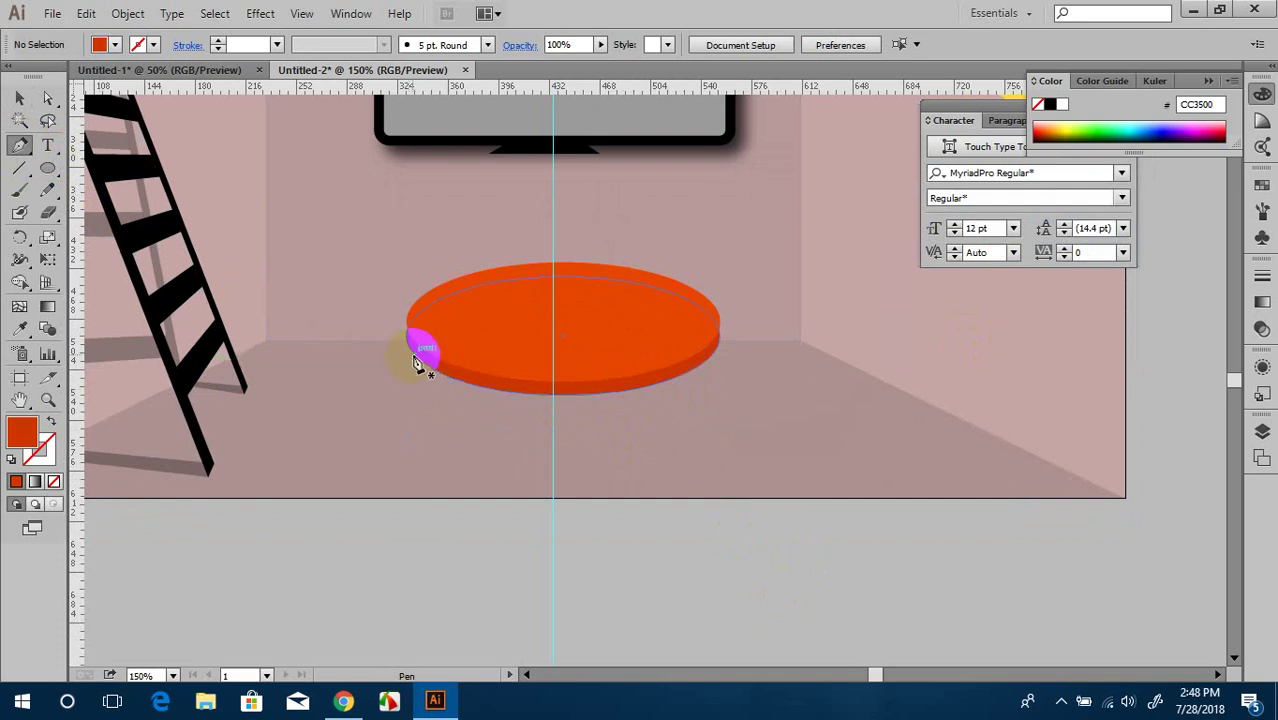
{"action": "left_click_drag", "start_coordinate": [418, 360], "coordinate": [421, 397]}
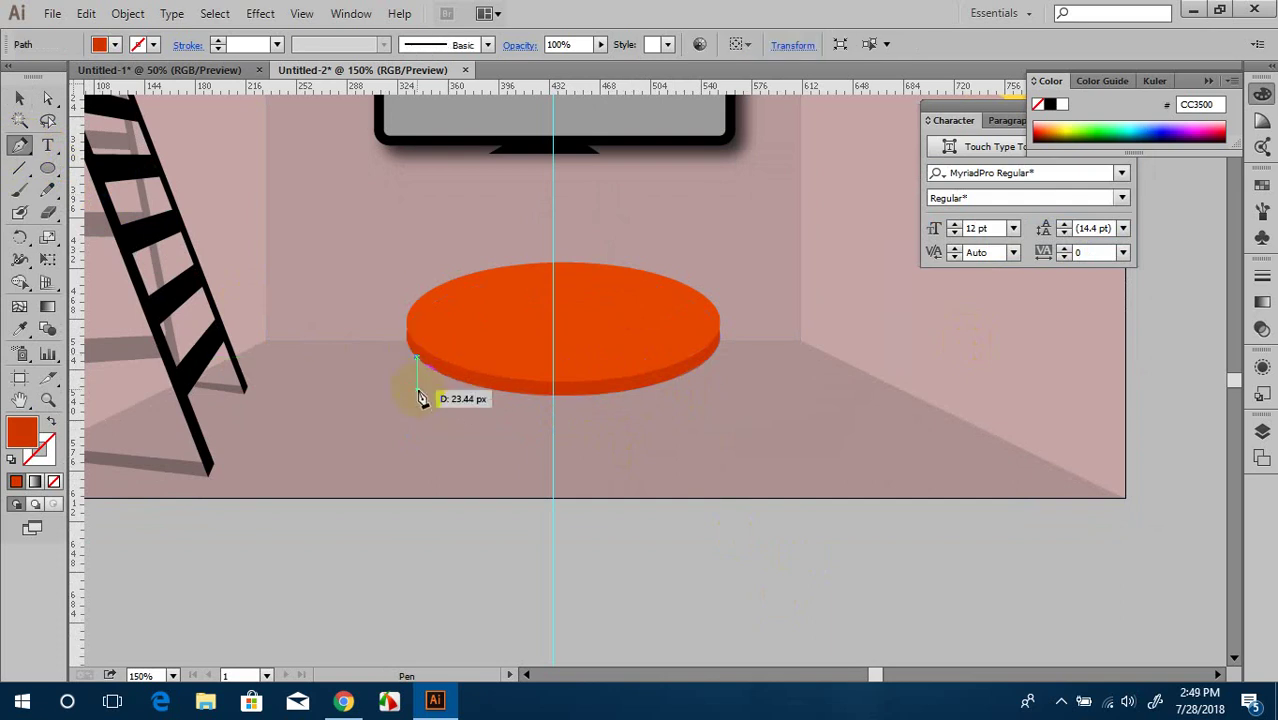
{"action": "mouse_move", "coordinate": [421, 397]}
{"action": "left_mouse_down"}
{"action": "mouse_move", "coordinate": [428, 377]}
{"action": "mouse_move", "coordinate": [418, 406]}
{"action": "mouse_move", "coordinate": [435, 405]}
{"action": "mouse_move", "coordinate": [432, 367]}
{"action": "left_mouse_up"}
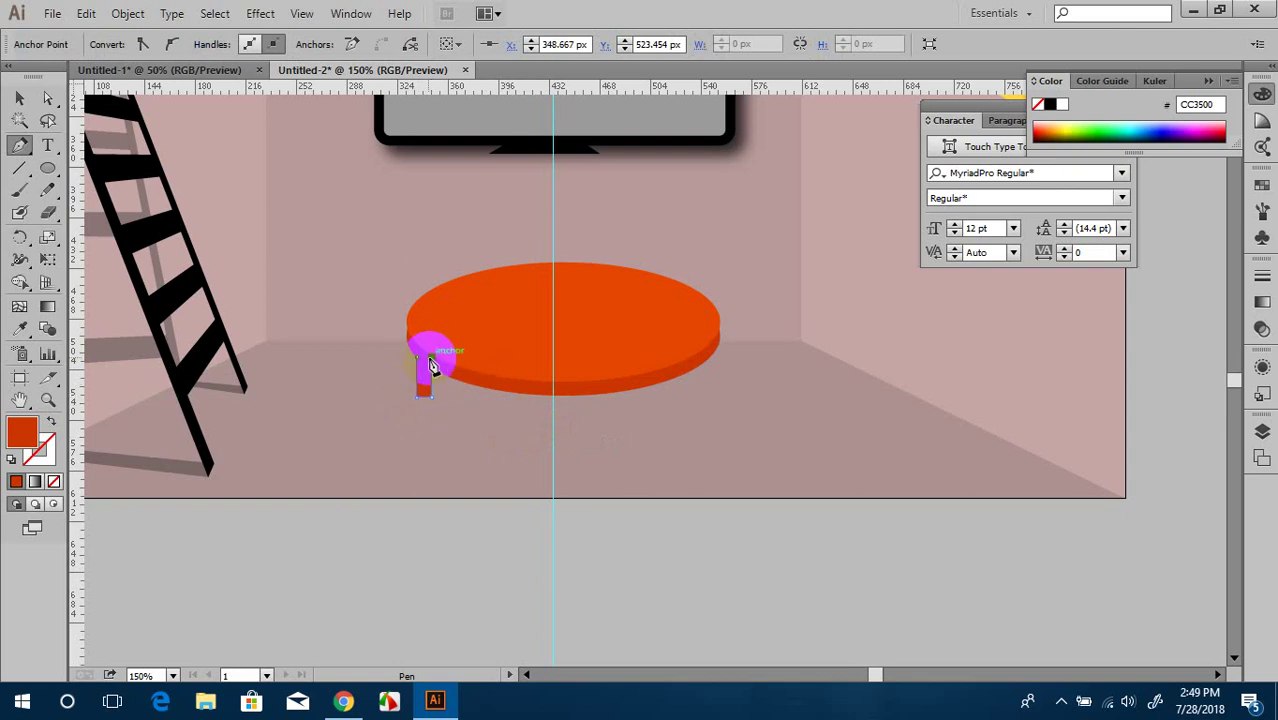
{"action": "left_click_drag", "start_coordinate": [432, 367], "coordinate": [420, 358]}
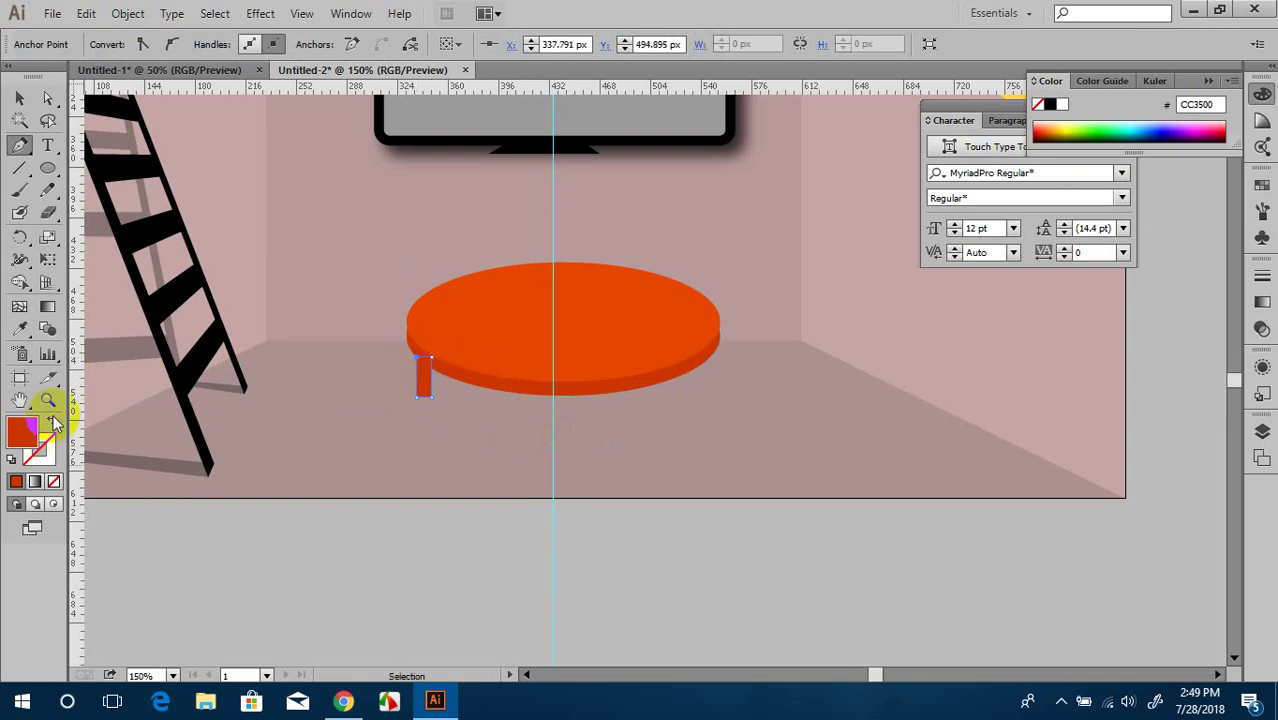
Step: Fill the leg dark red 872000 and place a second leg further right and lower
{"action": "left_click", "coordinate": [25, 432]}
{"action": "double_click", "coordinate": [25, 436]}
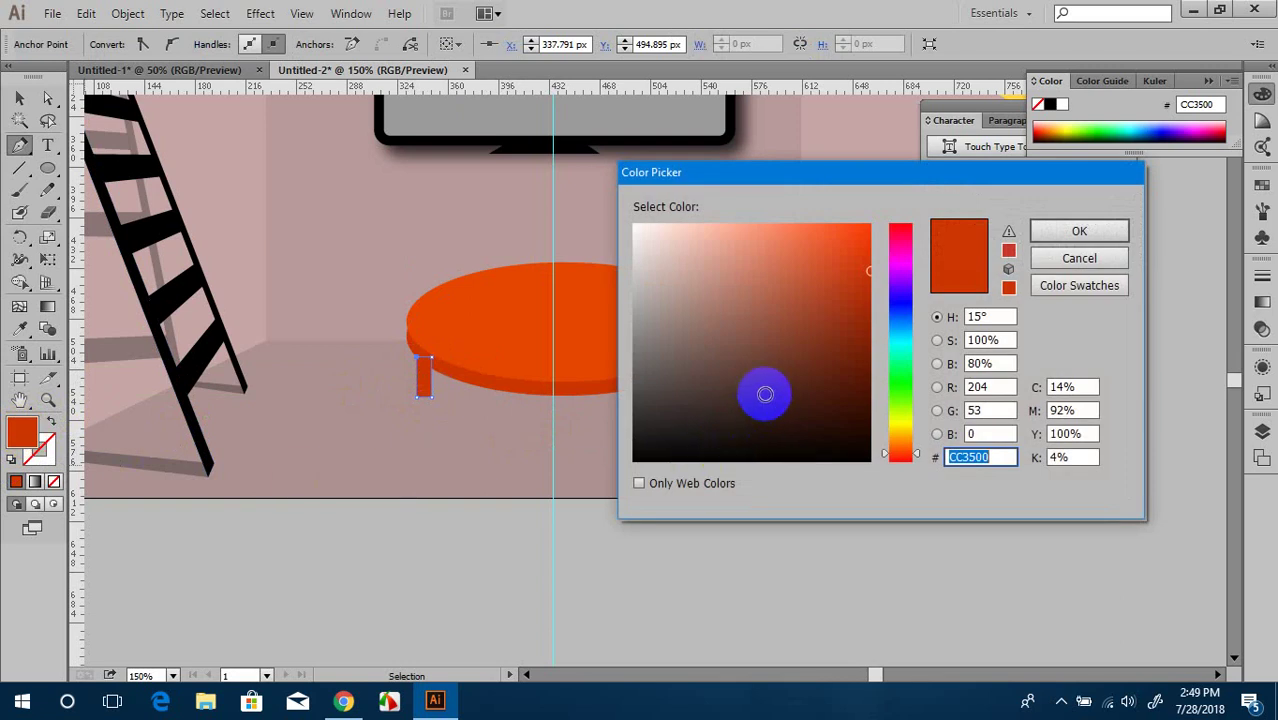
{"action": "left_click_drag", "start_coordinate": [636, 398], "coordinate": [633, 407]}
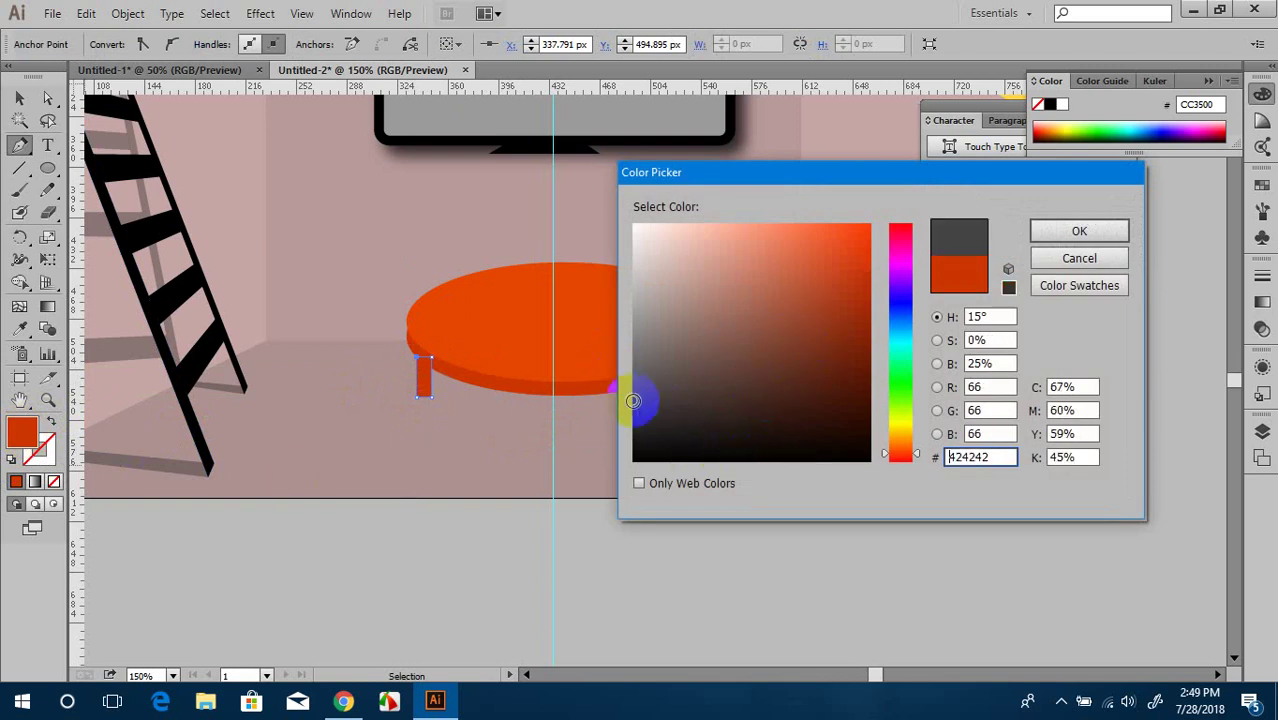
{"action": "left_click", "coordinate": [1080, 231]}
{"action": "left_click_drag", "start_coordinate": [833, 294], "coordinate": [869, 336]}
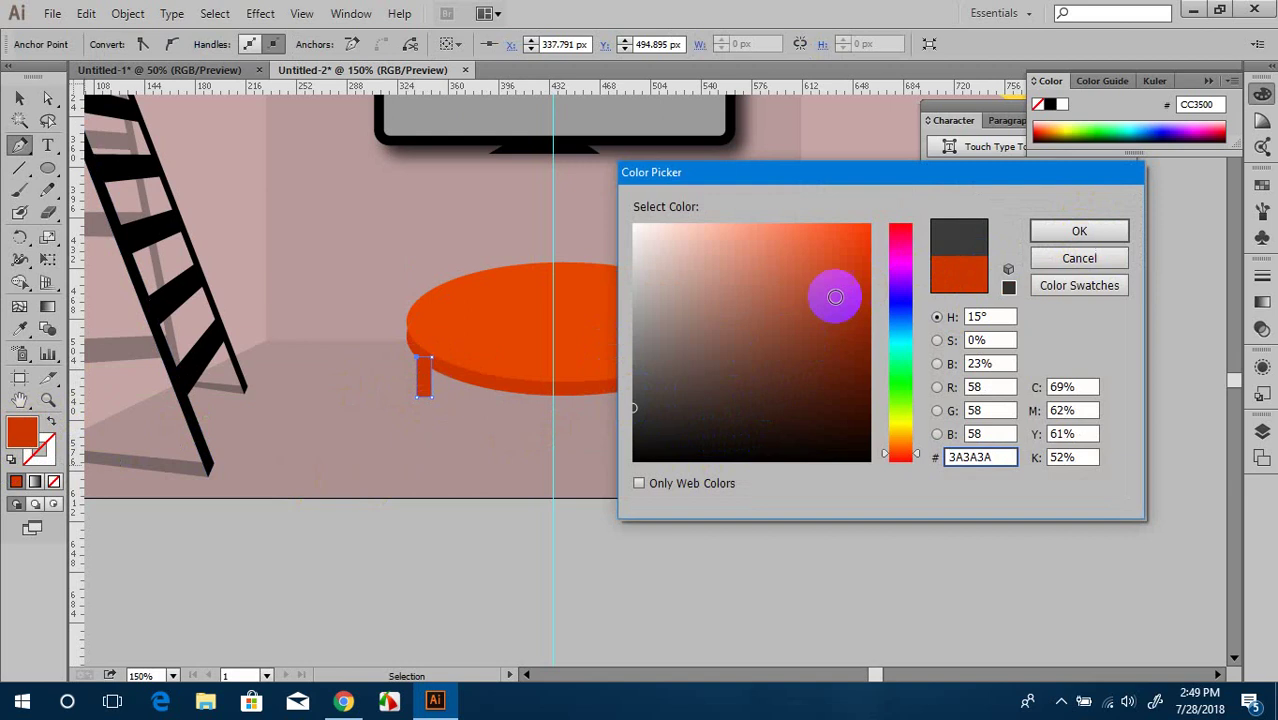
{"action": "left_click", "coordinate": [1050, 233]}
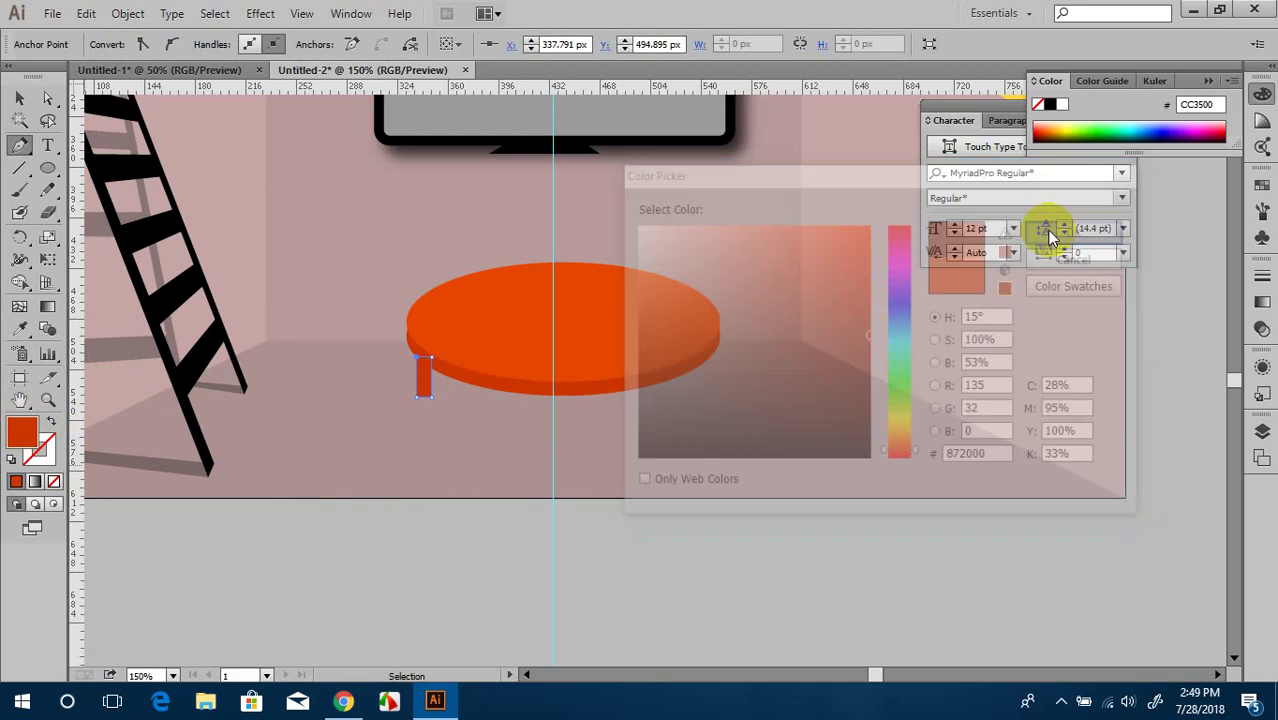
{"action": "left_click", "coordinate": [20, 97]}
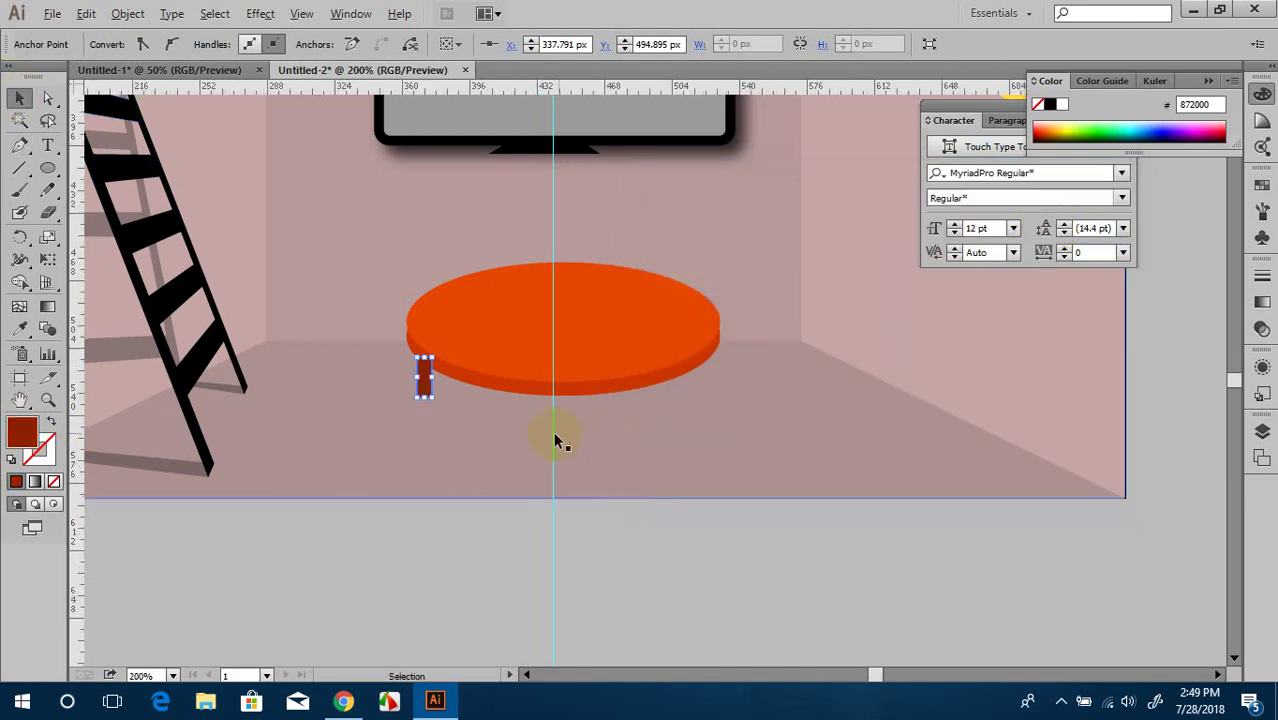
{"action": "scroll", "coordinate": [559, 437], "scroll_direction": "up", "scroll_amount": 2}
{"action": "mouse_move", "coordinate": [268, 319]}
{"action": "left_mouse_down"}
{"action": "mouse_move", "coordinate": [399, 394]}
{"action": "mouse_move", "coordinate": [423, 386]}
{"action": "mouse_move", "coordinate": [423, 463]}
{"action": "mouse_move", "coordinate": [397, 416]}
{"action": "left_mouse_up"}
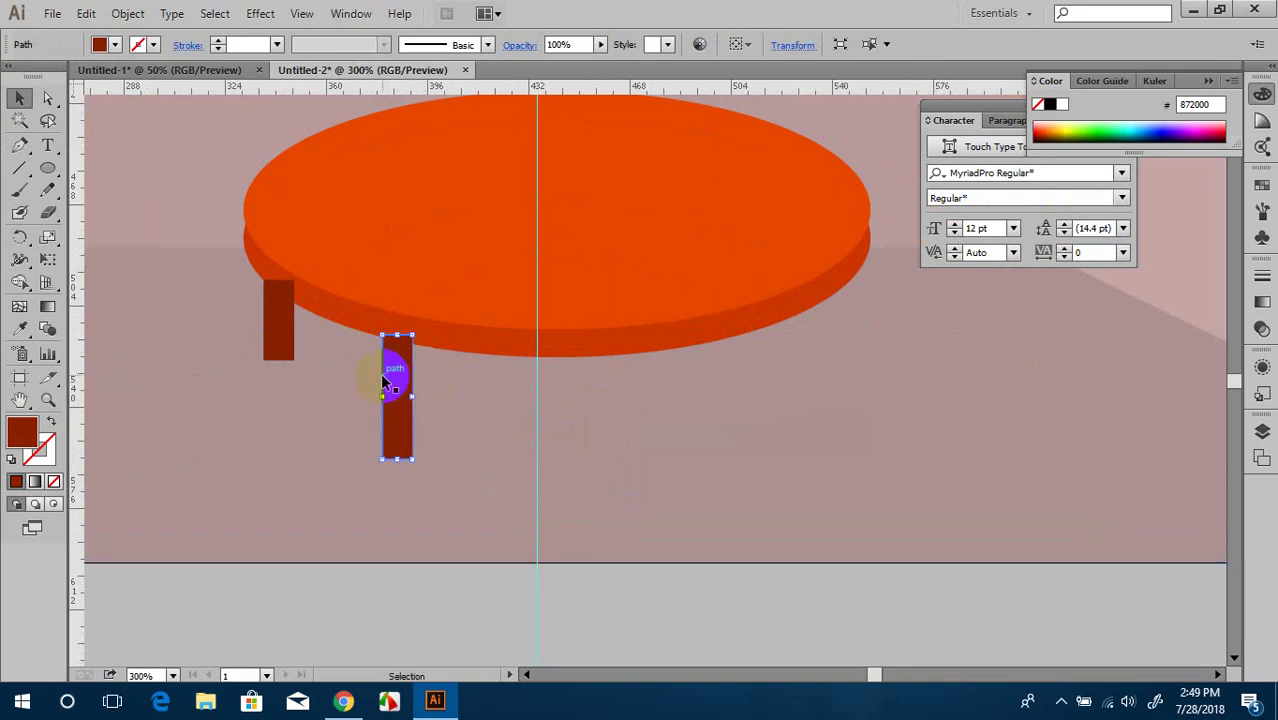
Step: Make a reflected copy of the two left legs and move it to the table's right side
{"action": "left_click", "coordinate": [271, 320], "text": "shift"}
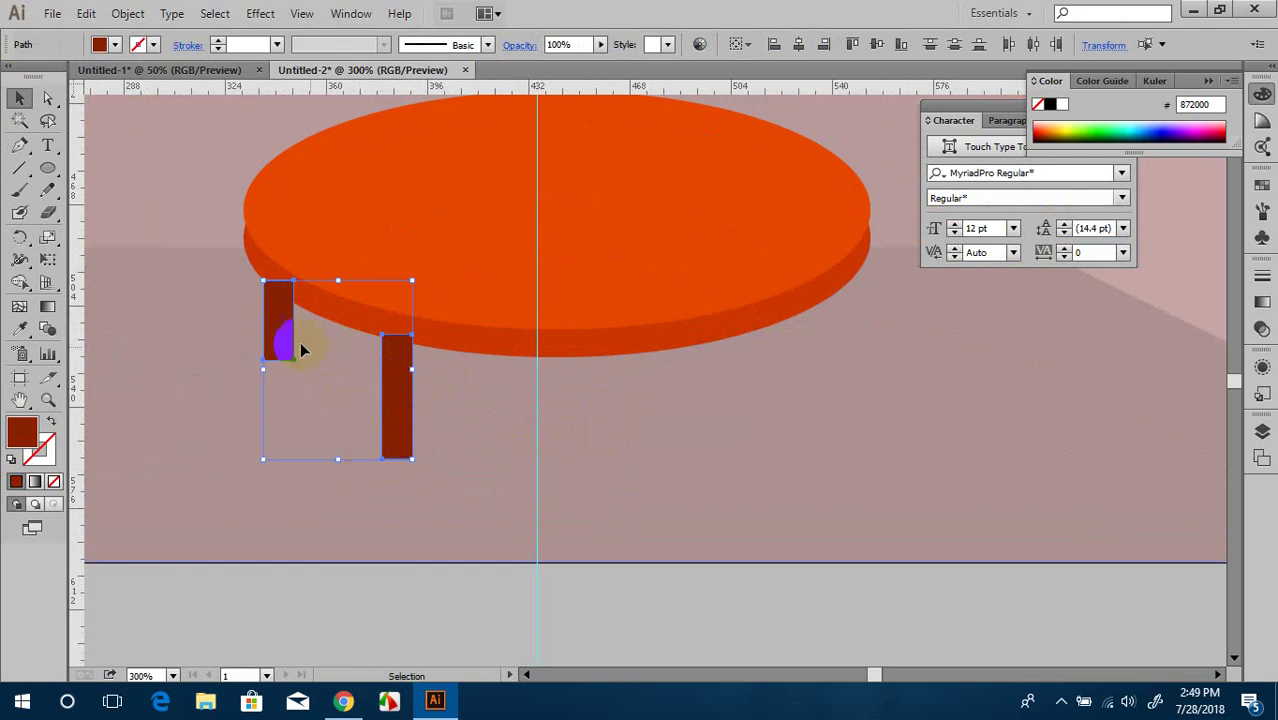
{"action": "right_click", "coordinate": [286, 320]}
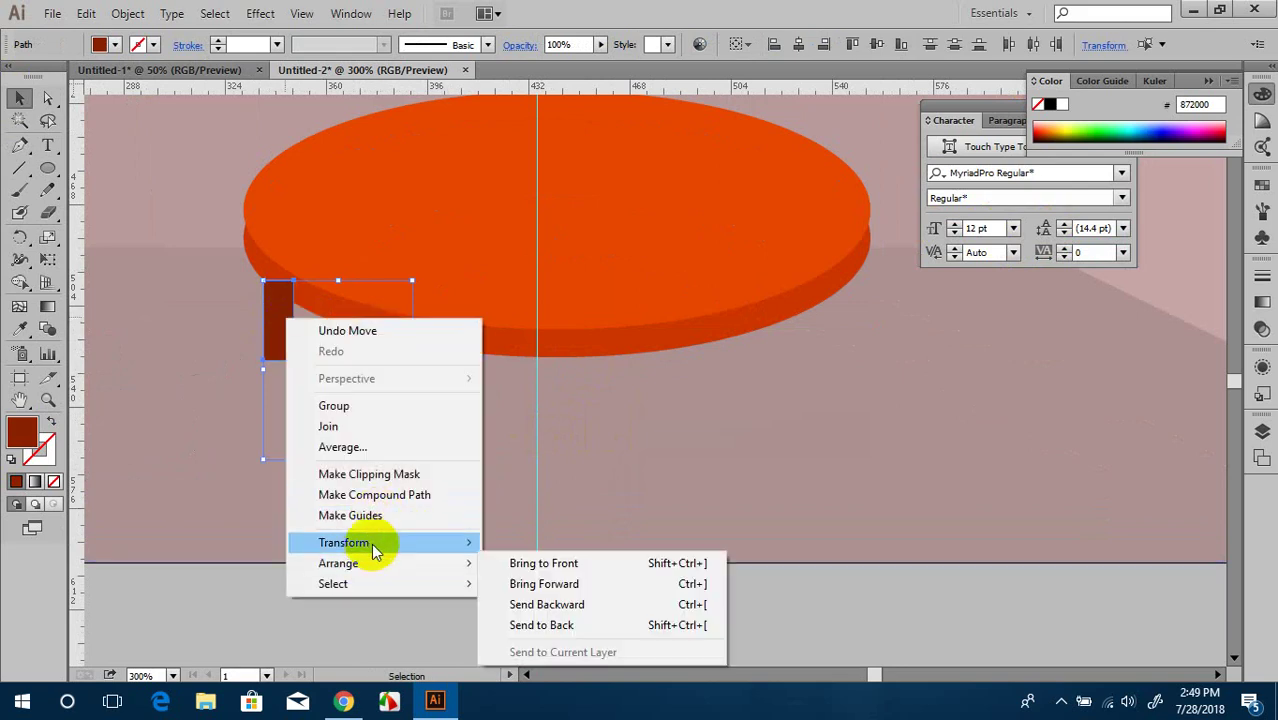
{"action": "mouse_move", "coordinate": [344, 542]}
{"action": "left_click", "coordinate": [540, 606]}
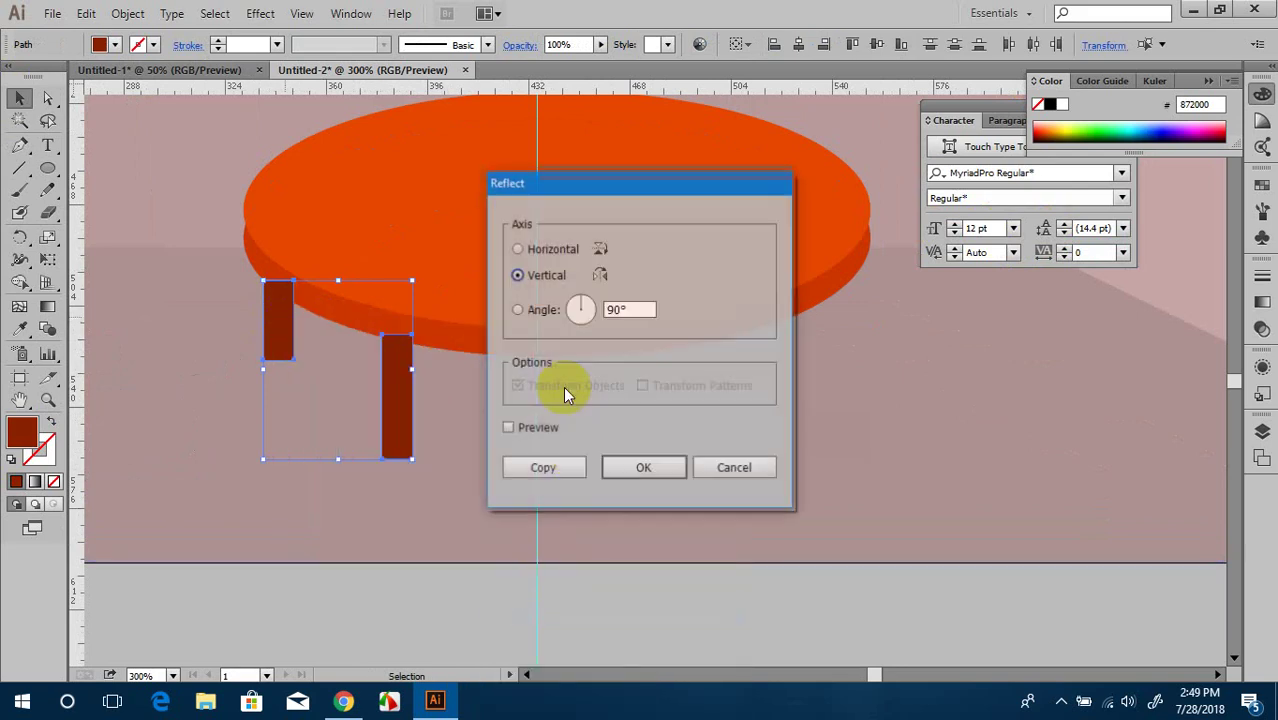
{"action": "left_click", "coordinate": [541, 468]}
{"action": "left_click_drag", "start_coordinate": [390, 385], "coordinate": [410, 356]}
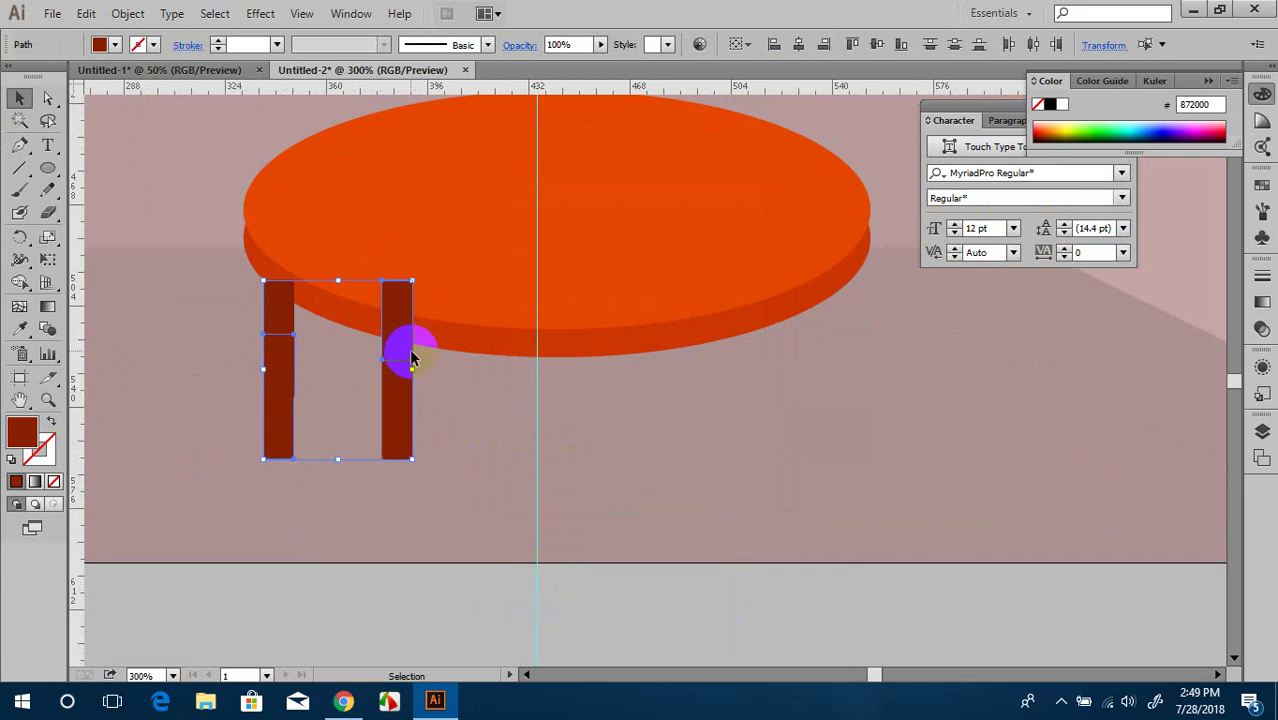
{"action": "key", "text": "shift+Right"}
{"action": "key", "text": "shift+Right"}
{"action": "key", "text": "shift+Right"}
{"action": "key", "text": "shift+Right"}
{"action": "key", "text": "shift+Right"}
{"action": "key", "text": "shift+Right"}
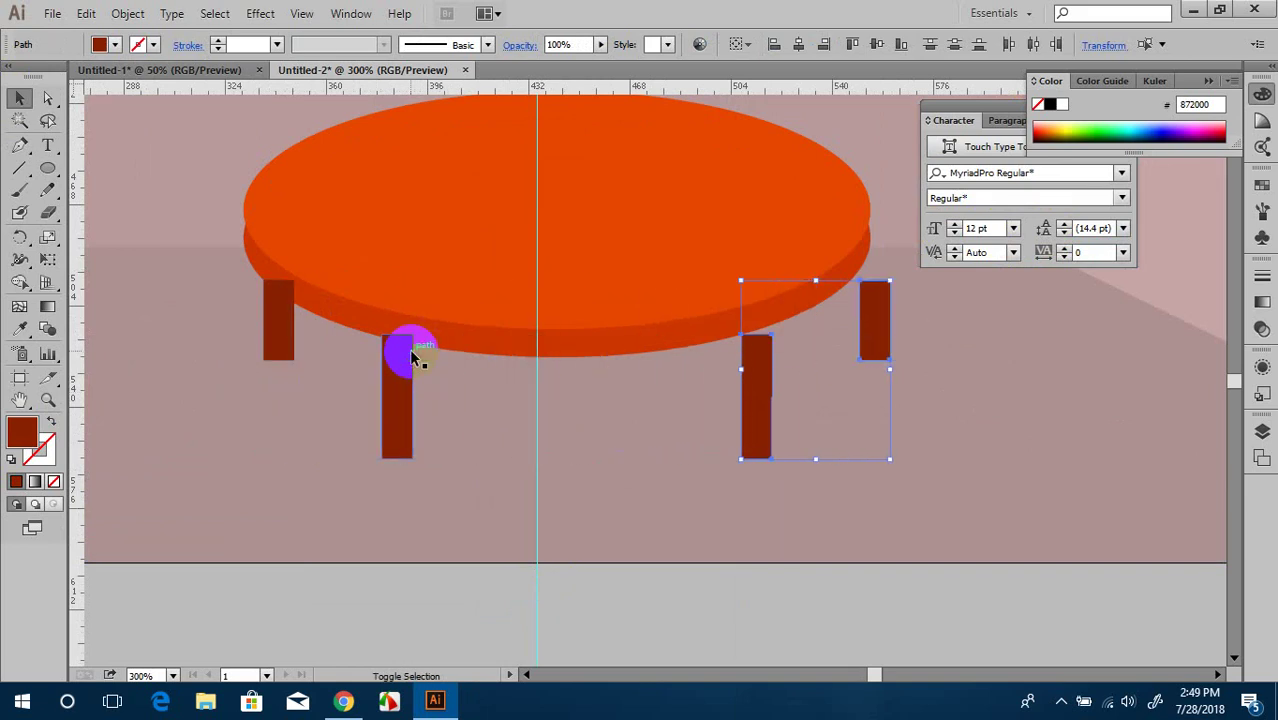
{"action": "right_click", "coordinate": [766, 358]}
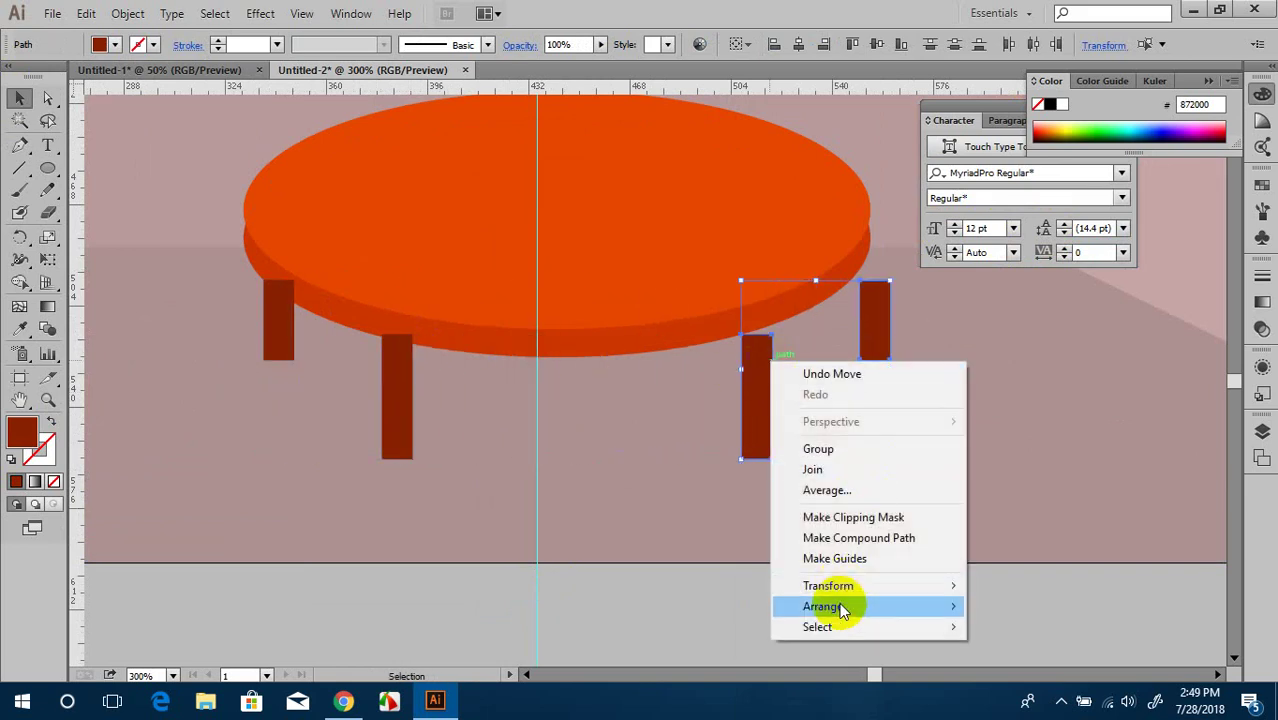
{"action": "mouse_move", "coordinate": [828, 586]}
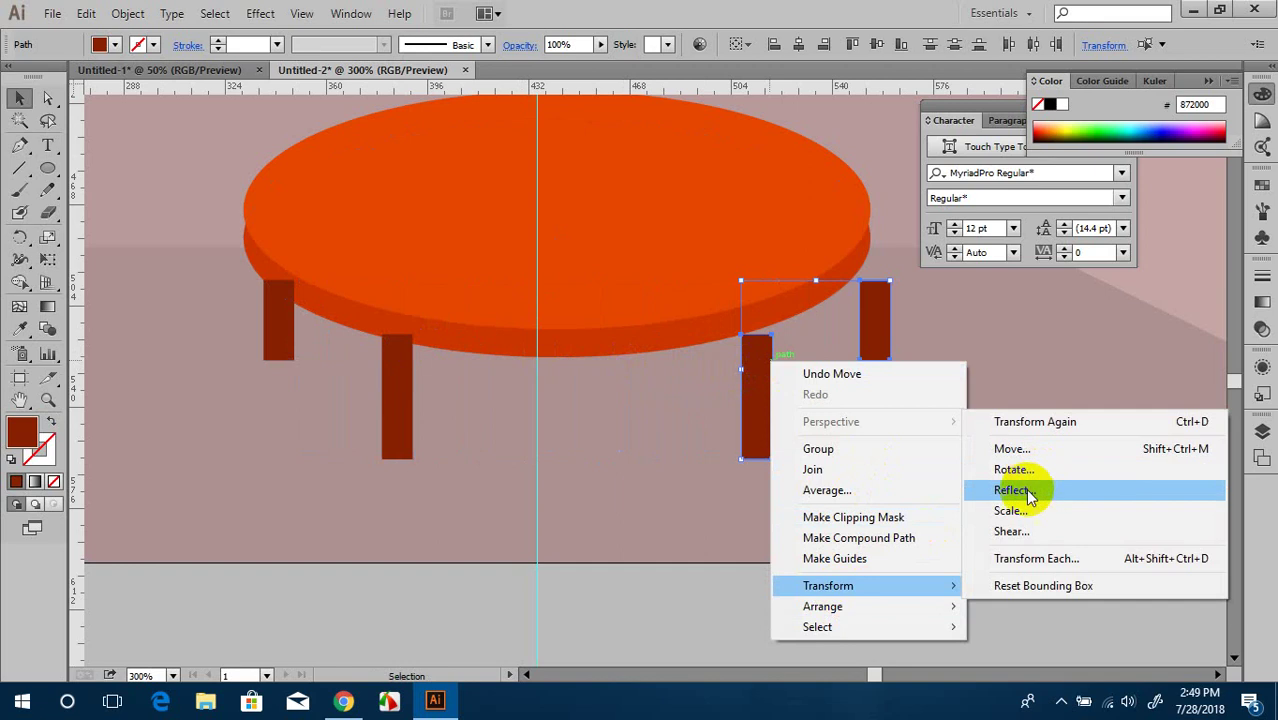
{"action": "left_click", "coordinate": [1025, 490]}
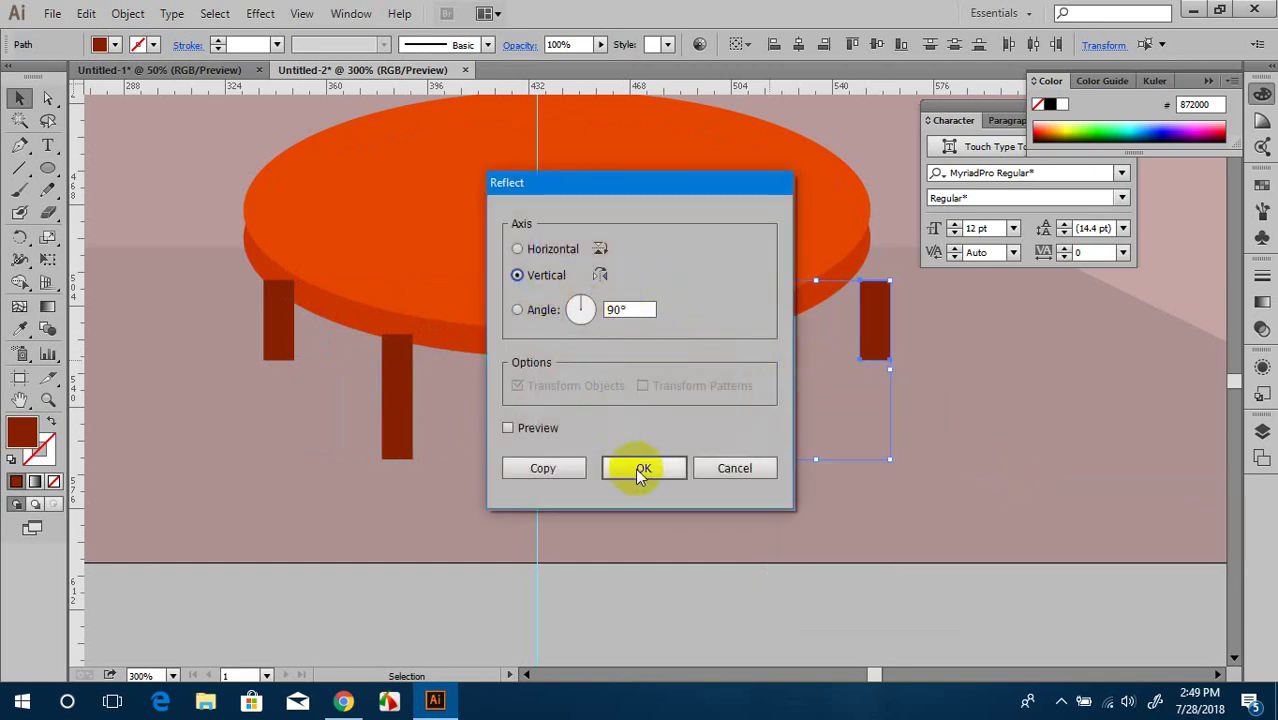
{"action": "left_click", "coordinate": [642, 470]}
{"action": "left_click", "coordinate": [870, 363]}
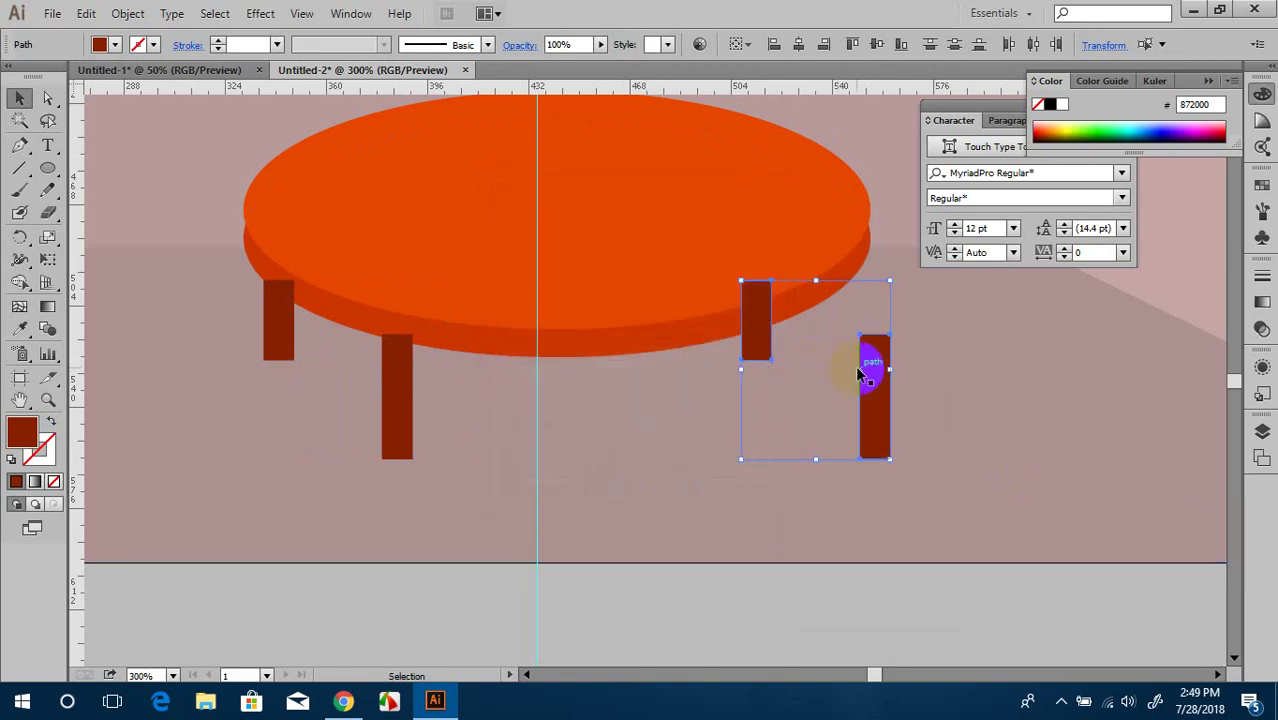
{"action": "left_click", "coordinate": [762, 330]}
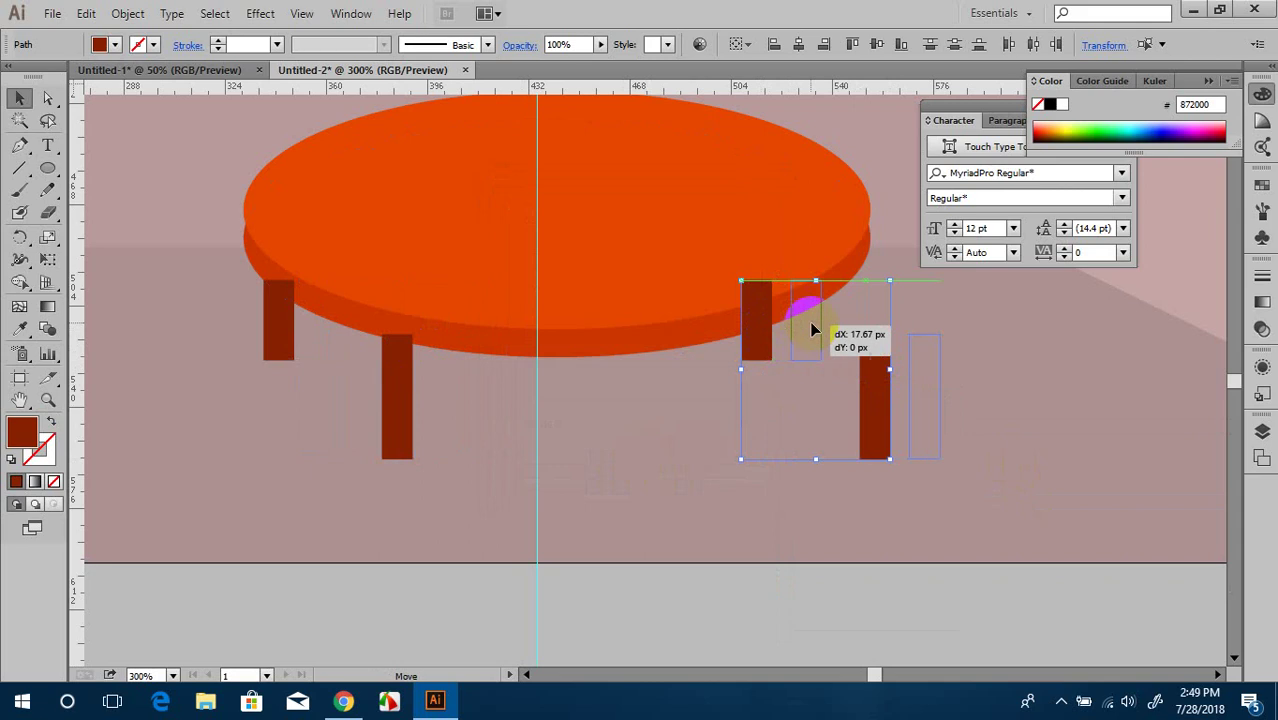
{"action": "left_click_drag", "start_coordinate": [762, 330], "coordinate": [840, 322]}
Step: Tuck the back legs under the tabletop edge and bring the tabletop to the front
{"action": "left_click", "coordinate": [1027, 622]}
{"action": "left_click_drag", "start_coordinate": [933, 396], "coordinate": [699, 390]}
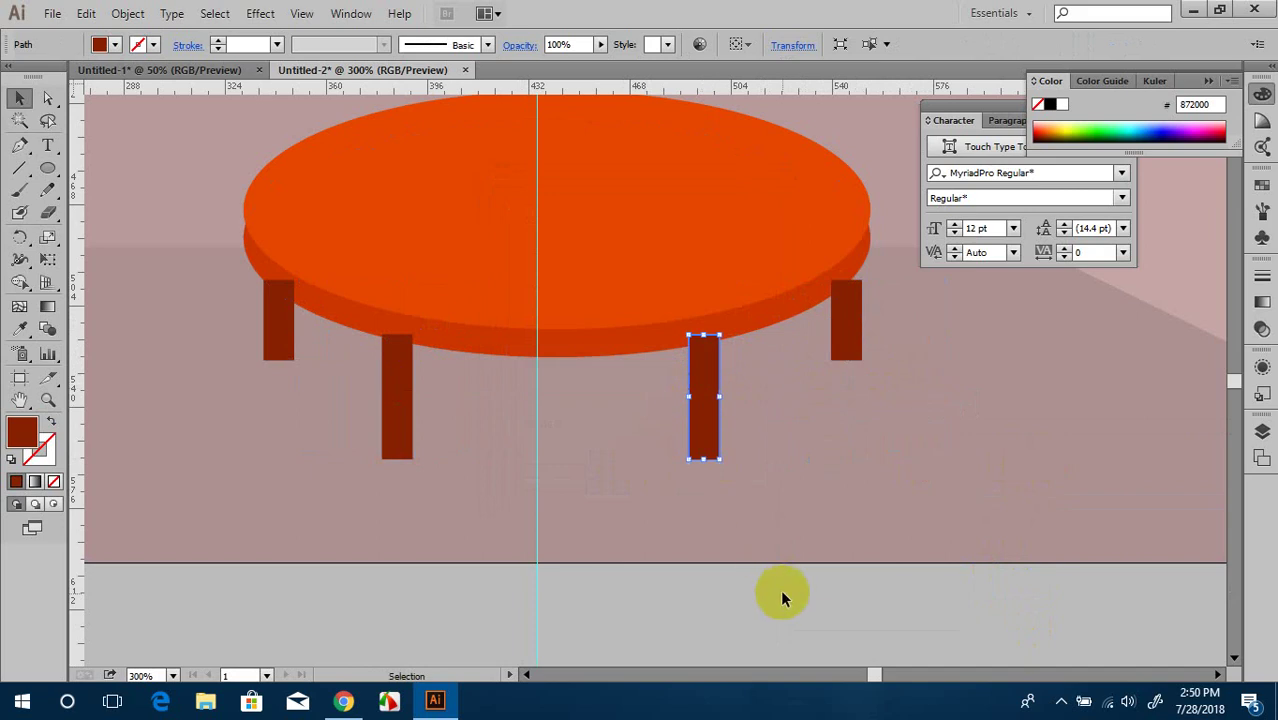
{"action": "scroll", "coordinate": [770, 600], "scroll_direction": "up", "scroll_amount": 1}
{"action": "left_click", "coordinate": [596, 317]}
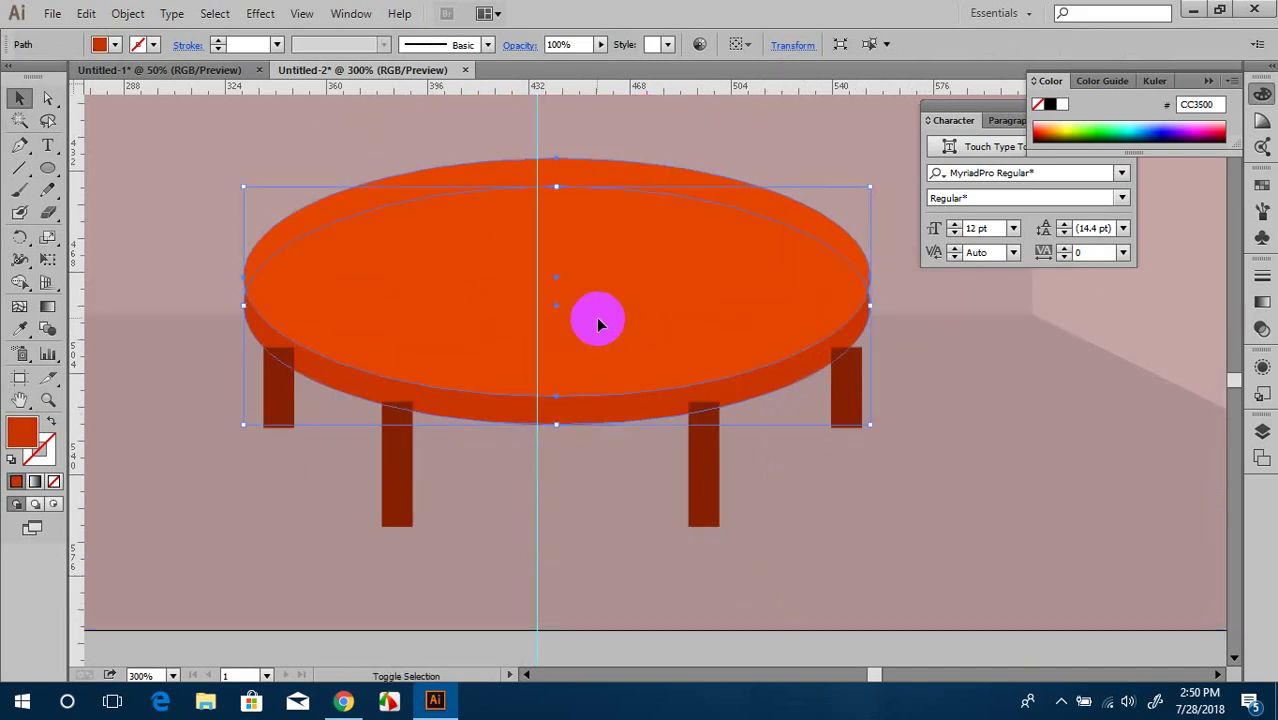
{"action": "right_click", "coordinate": [597, 320]}
{"action": "mouse_move", "coordinate": [650, 564]}
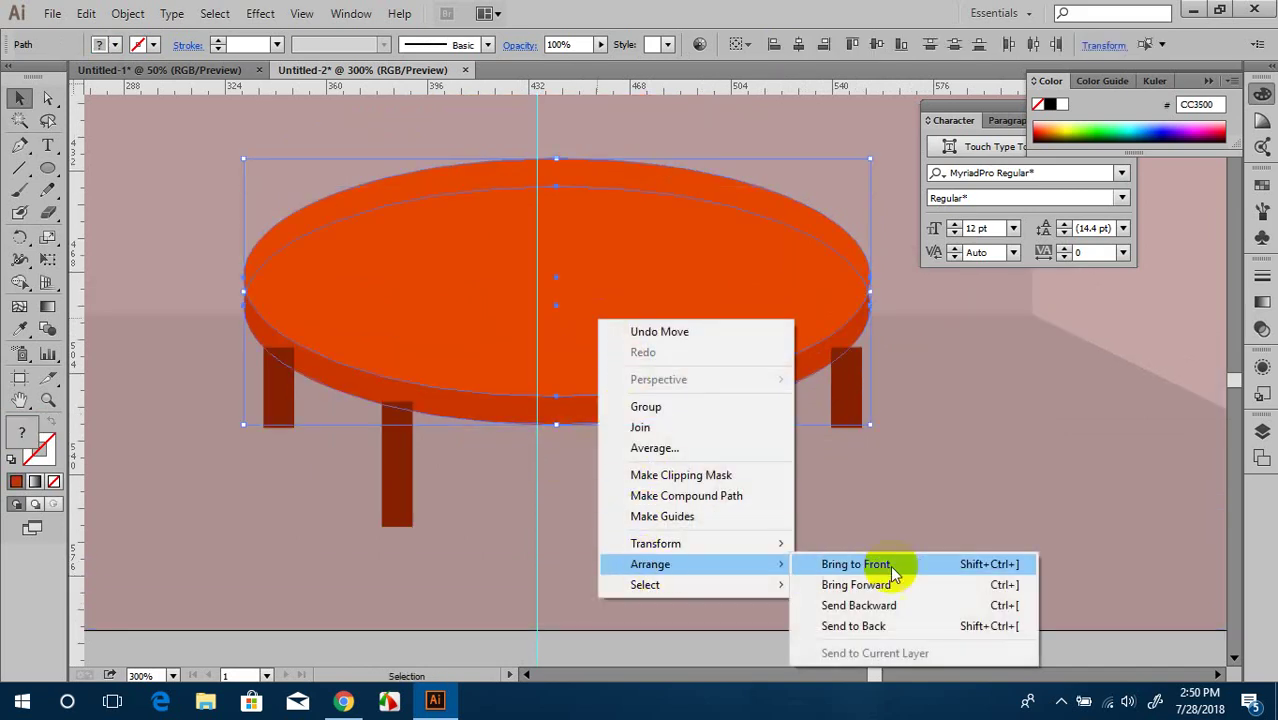
{"action": "left_click", "coordinate": [890, 563]}
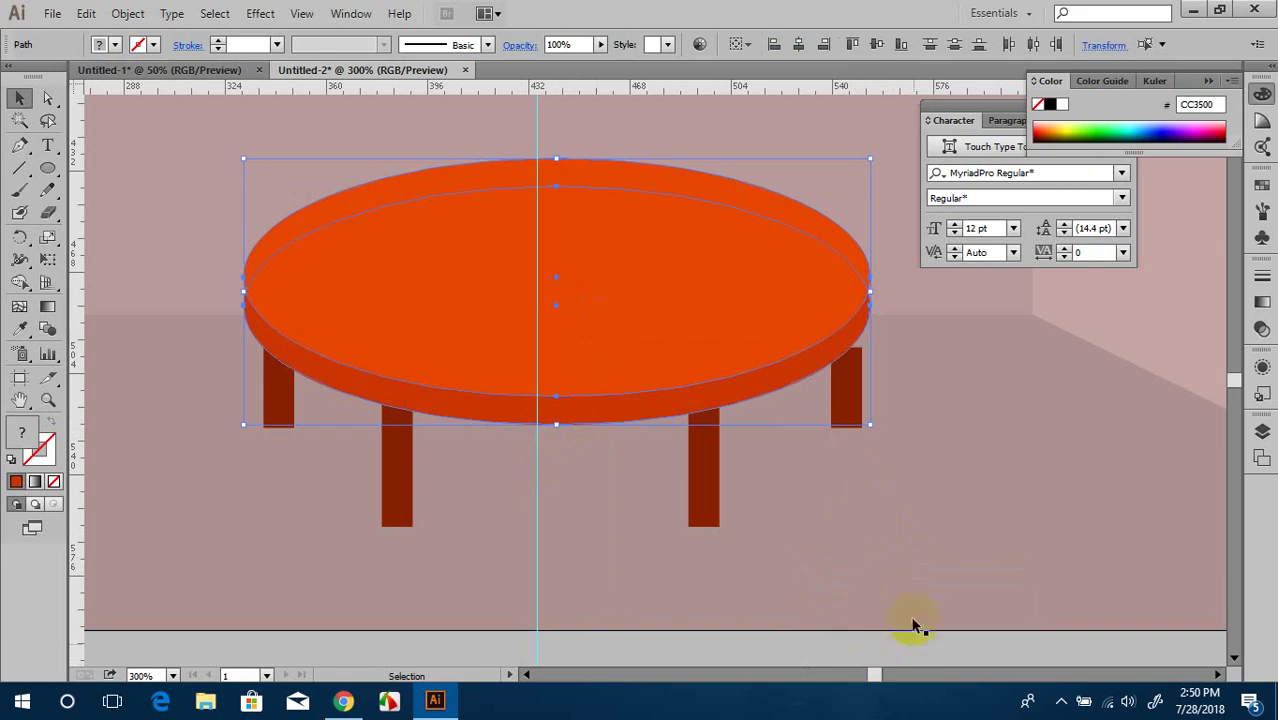
{"action": "left_click", "coordinate": [847, 385]}
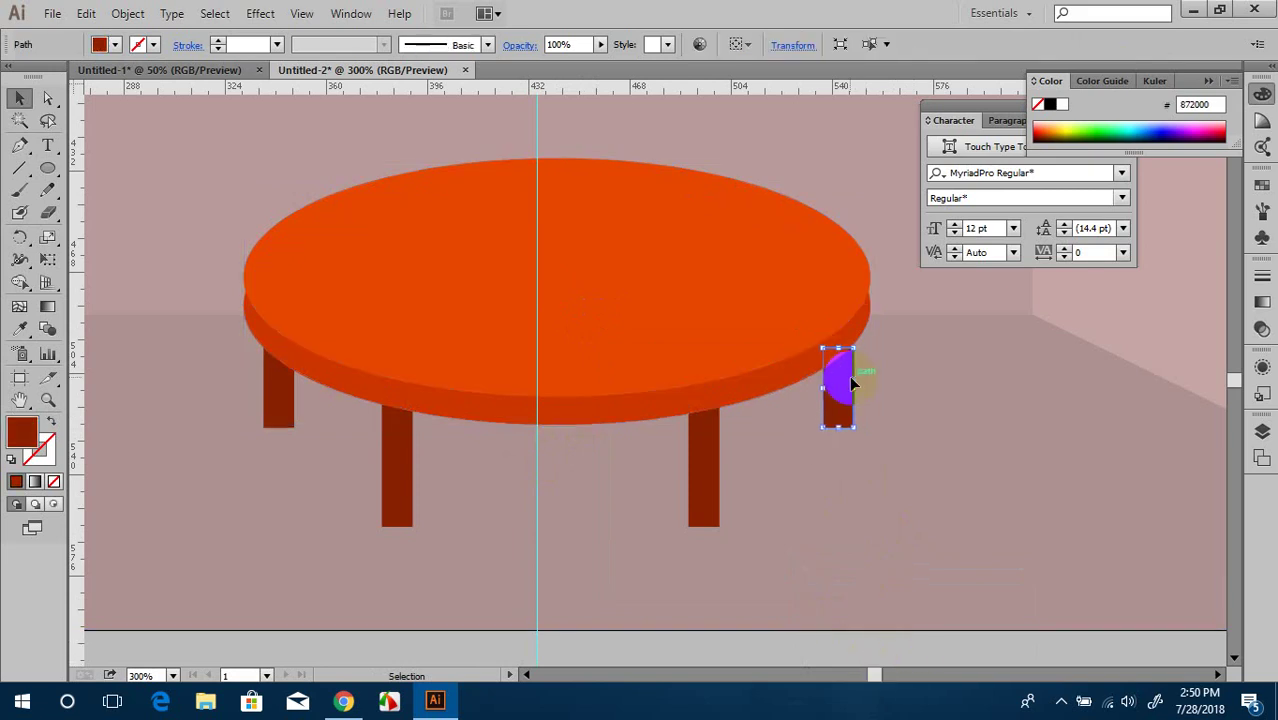
{"action": "left_click_drag", "start_coordinate": [851, 384], "coordinate": [843, 385]}
{"action": "scroll", "coordinate": [845, 400], "scroll_direction": "down", "scroll_amount": 3}
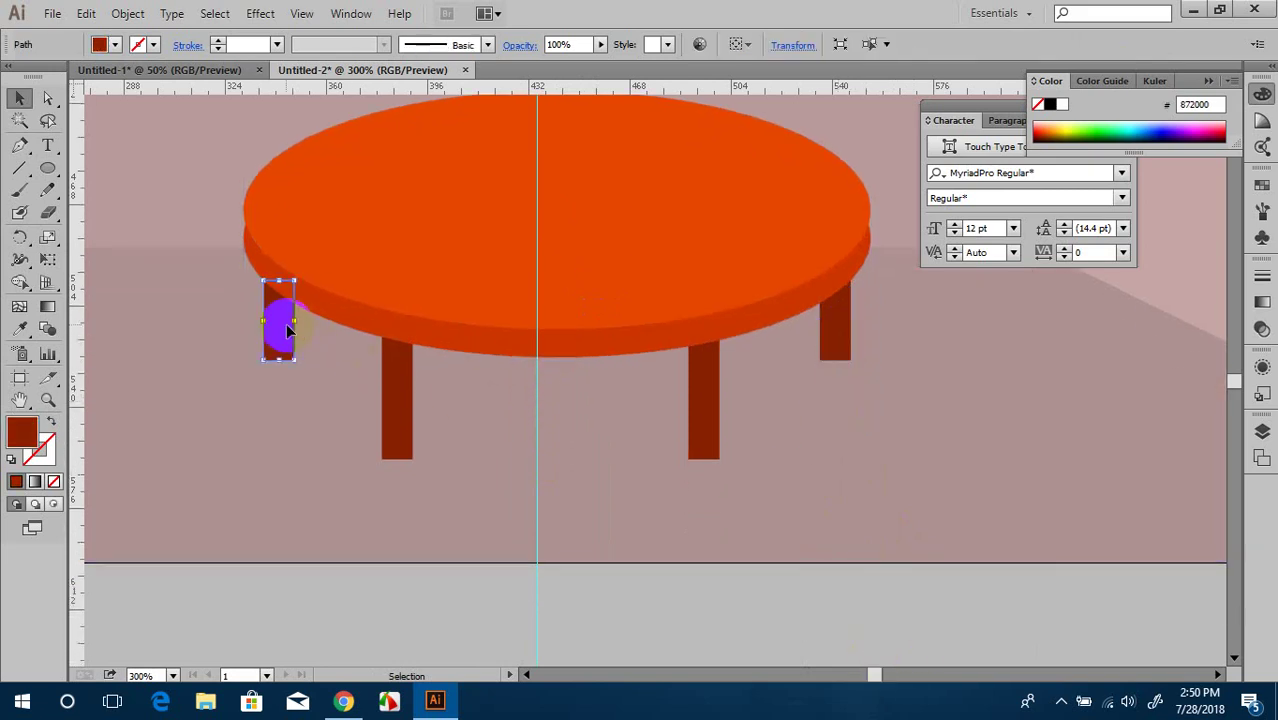
{"action": "left_click_drag", "start_coordinate": [287, 332], "coordinate": [298, 332]}
{"action": "left_click", "coordinate": [835, 338]}
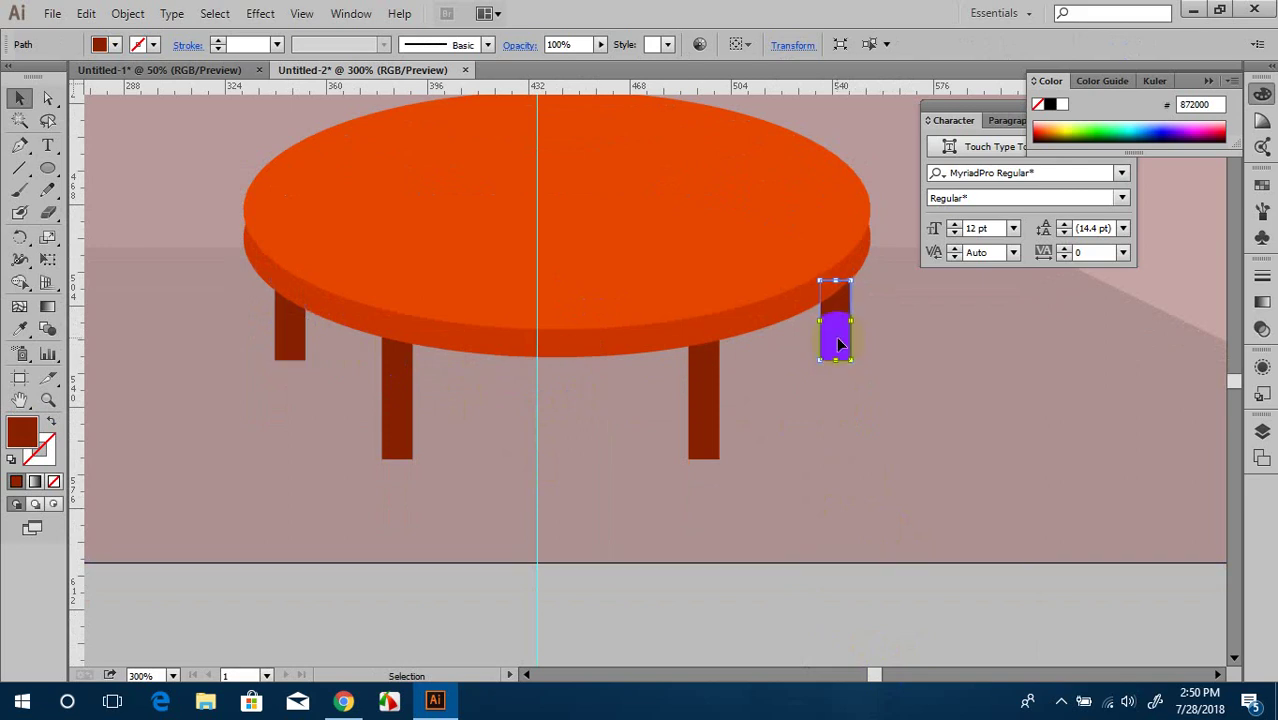
Step: Deselect, then zoom and pan until the whole room artboard is visible
{"action": "left_click", "coordinate": [698, 608]}
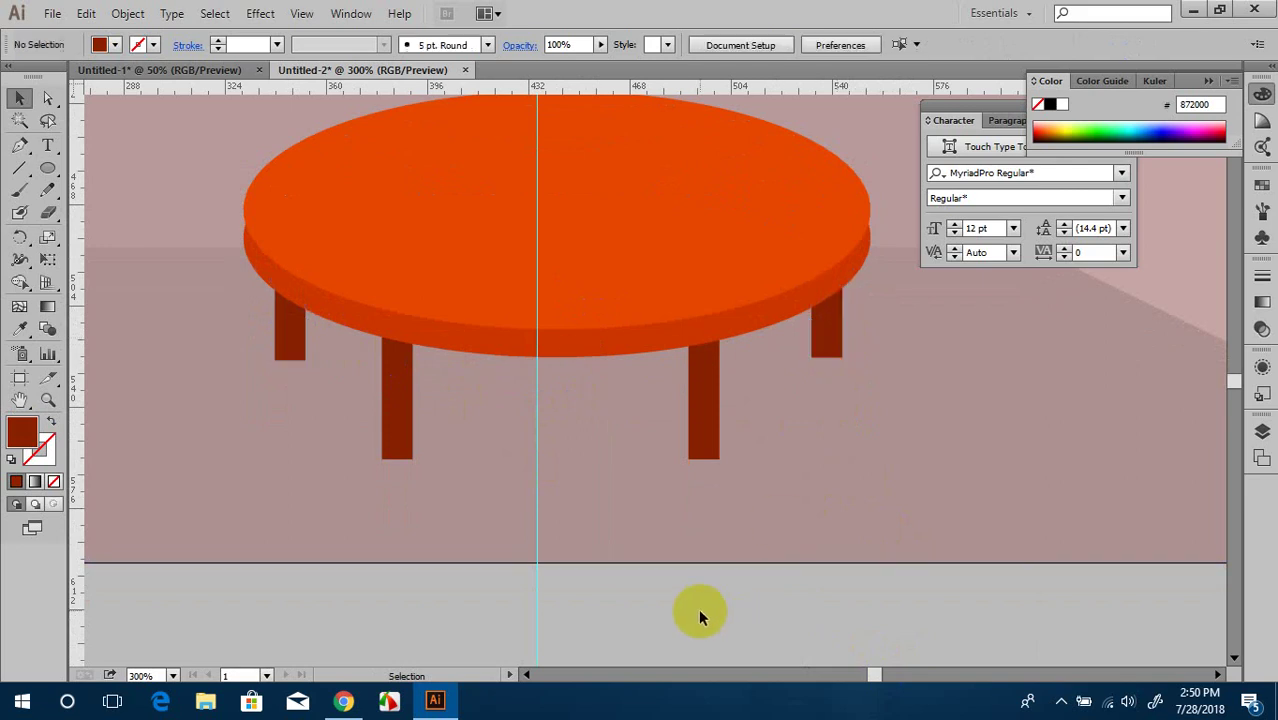
{"action": "scroll", "coordinate": [690, 604], "scroll_direction": "down", "scroll_amount": 1}
{"action": "scroll", "coordinate": [690, 604], "scroll_direction": "down", "scroll_amount": 3}
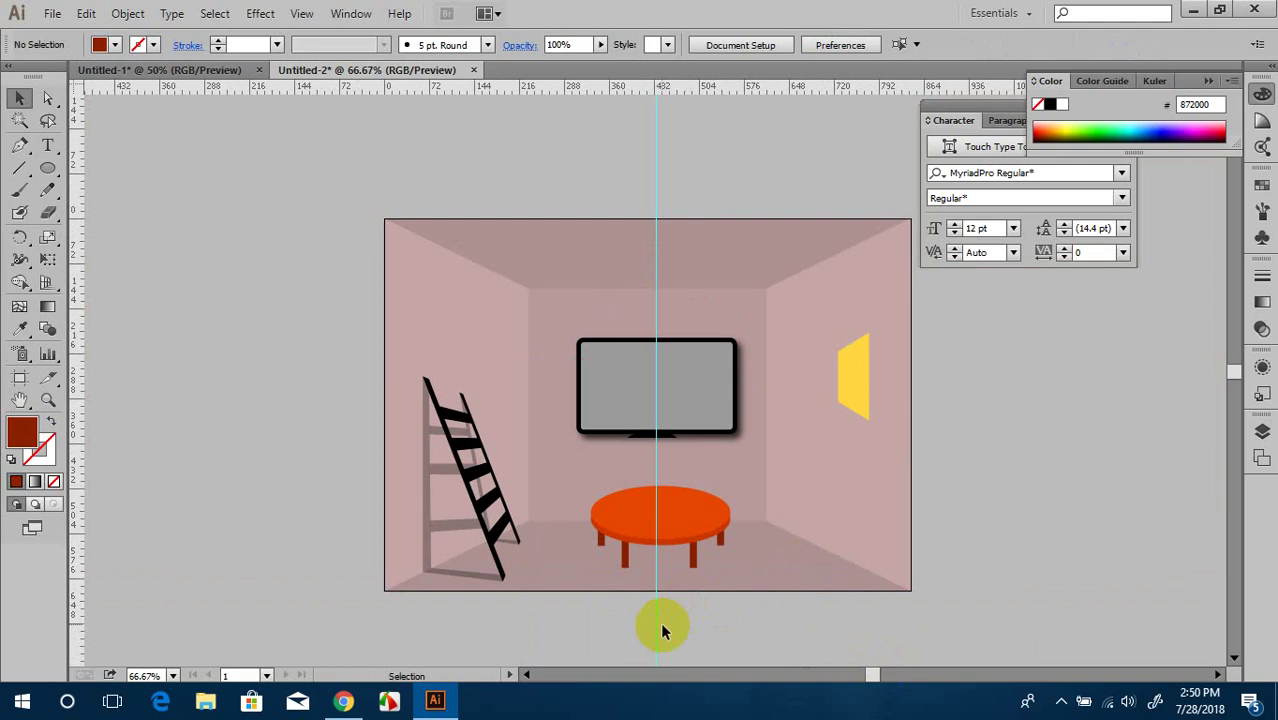
{"action": "scroll", "coordinate": [662, 630], "scroll_direction": "down", "scroll_amount": 1}
{"action": "left_click_drag", "start_coordinate": [662, 630], "coordinate": [634, 630]}
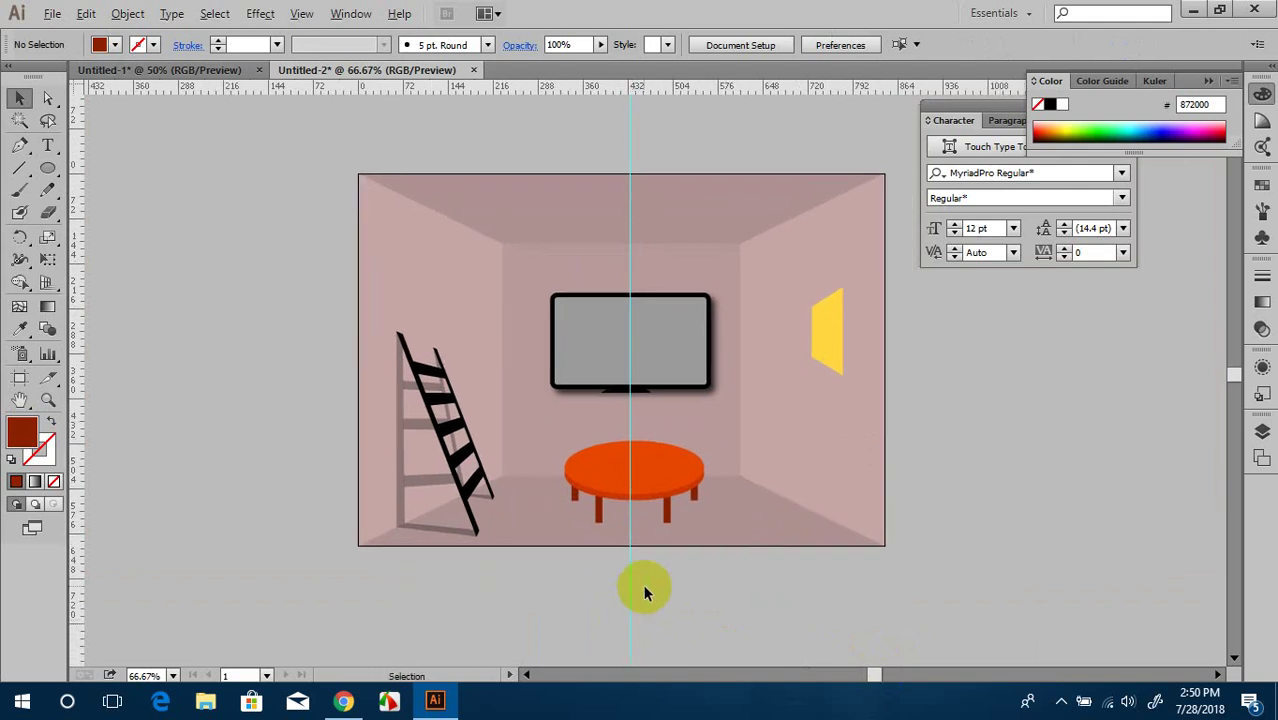
{"action": "scroll", "coordinate": [645, 592], "scroll_direction": "up", "scroll_amount": 1}
{"action": "scroll", "coordinate": [646, 592], "scroll_direction": "up", "scroll_amount": 1}
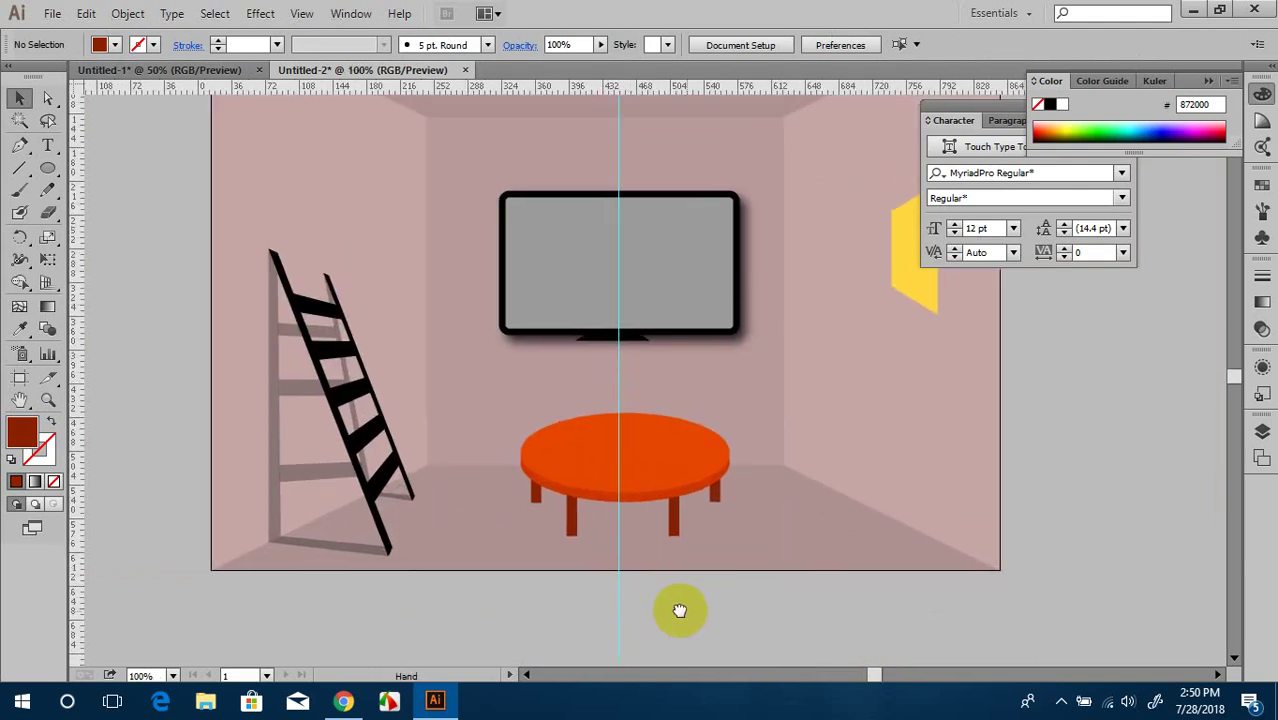
{"action": "left_click_drag", "start_coordinate": [676, 605], "coordinate": [650, 613]}
{"action": "scroll", "coordinate": [641, 611], "scroll_direction": "up", "scroll_amount": 1}
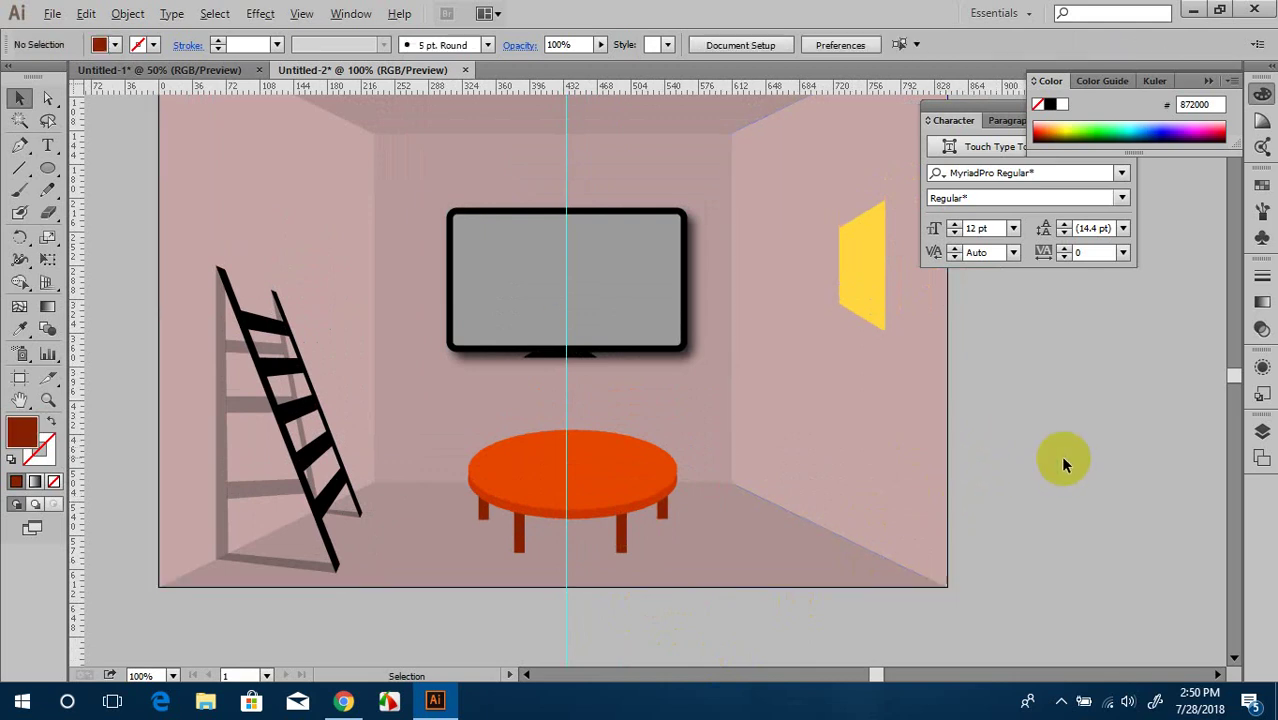
{"action": "scroll", "coordinate": [1061, 456], "scroll_direction": "down", "scroll_amount": 1}
{"action": "mouse_move", "coordinate": [1061, 456]}
{"action": "left_mouse_down"}
{"action": "mouse_move", "coordinate": [894, 479]}
{"action": "mouse_move", "coordinate": [927, 471]}
{"action": "left_mouse_up"}
{"action": "scroll", "coordinate": [820, 505], "scroll_direction": "up", "scroll_amount": 1}
{"action": "scroll", "coordinate": [392, 455], "scroll_direction": "up", "scroll_amount": 1}
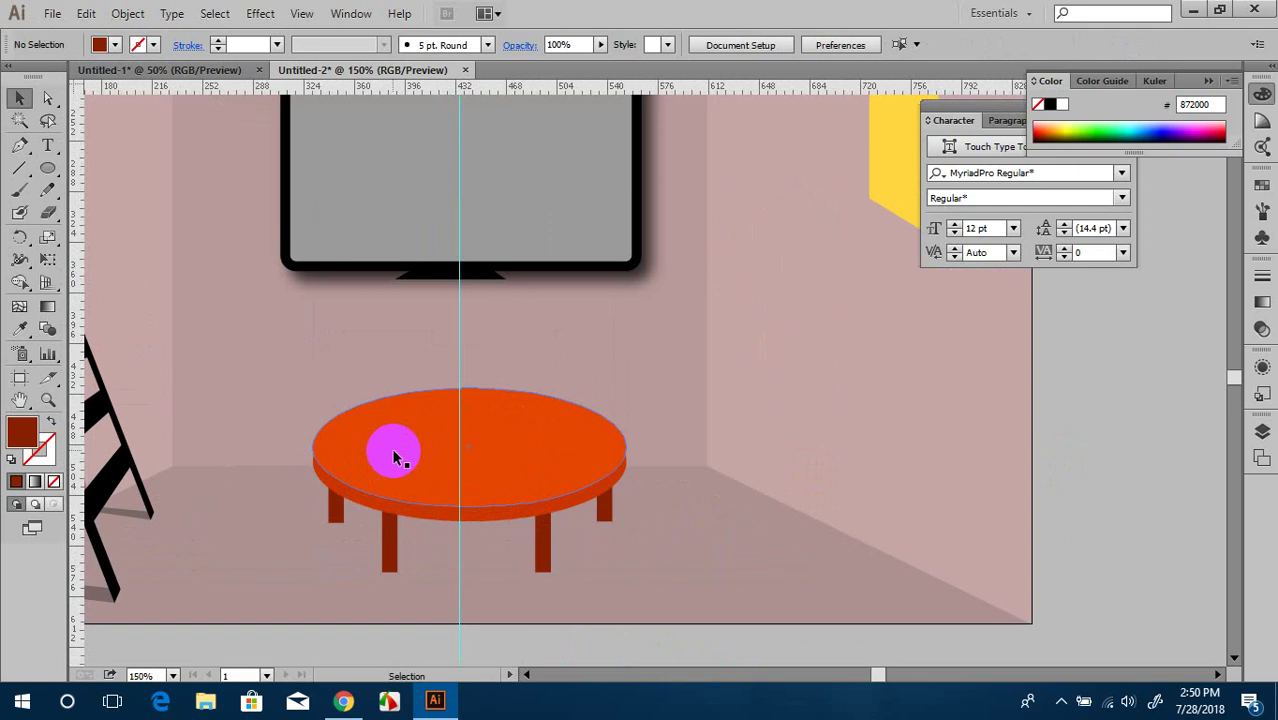
{"action": "scroll", "coordinate": [393, 455], "scroll_direction": "down", "scroll_amount": 1}
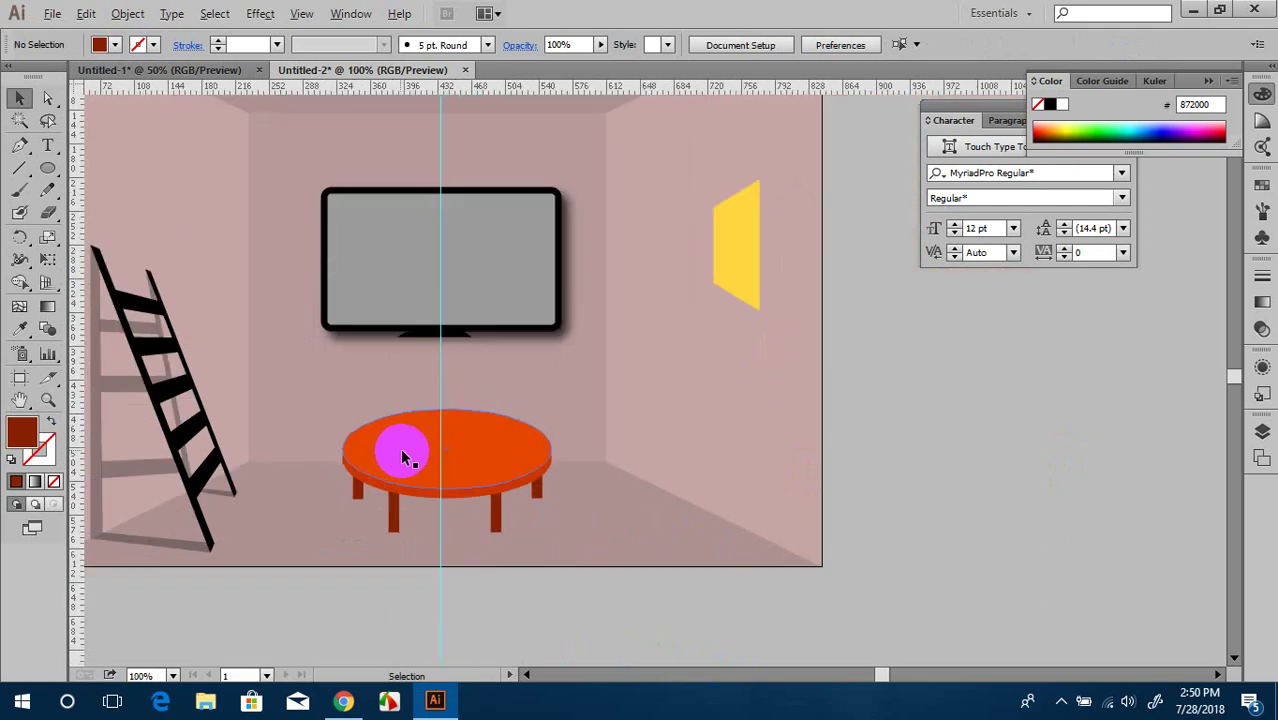
{"action": "scroll", "coordinate": [395, 460], "scroll_direction": "down", "scroll_amount": 1}
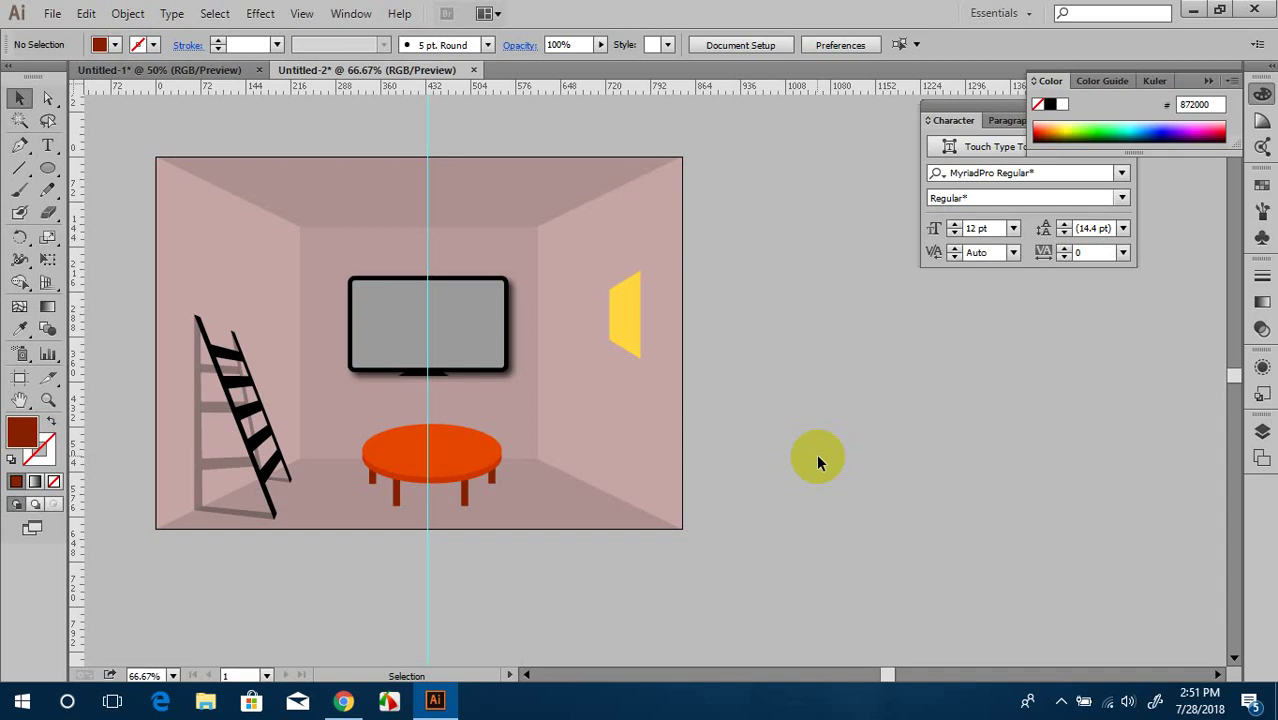
Step: Create a new document in portrait orientation
{"action": "scroll", "coordinate": [742, 526], "scroll_direction": "down", "scroll_amount": 1}
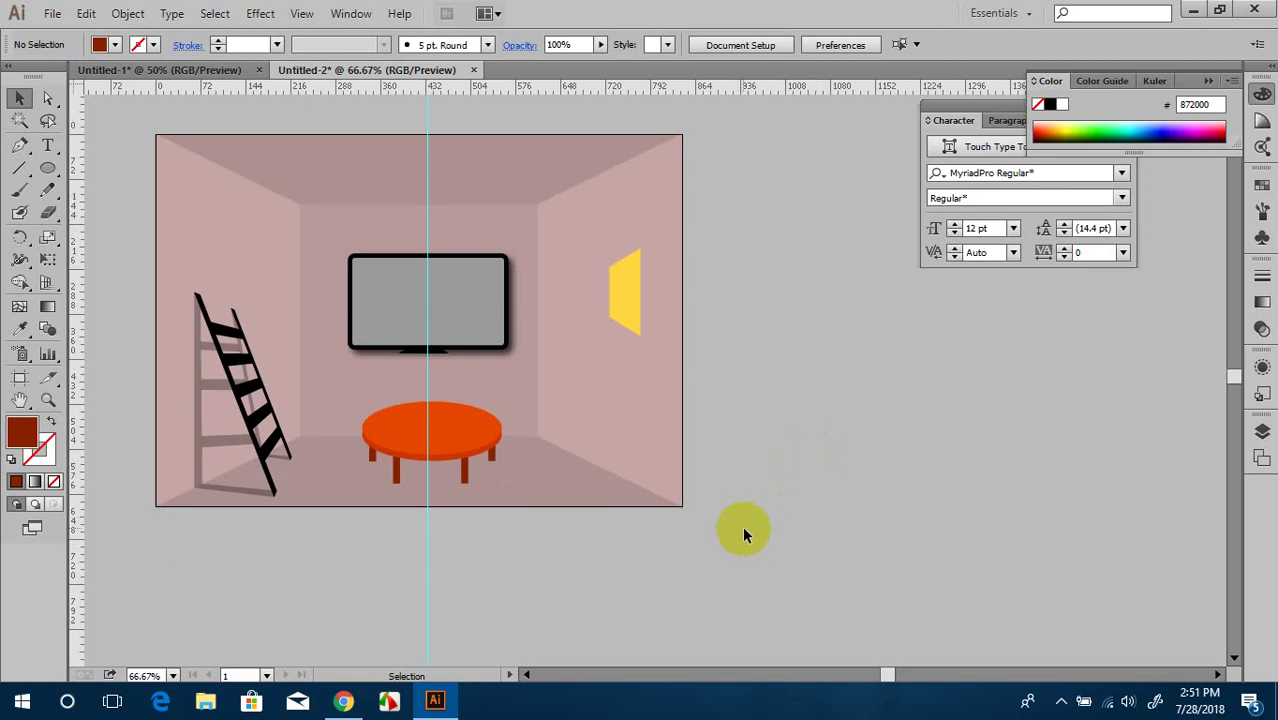
{"action": "scroll", "coordinate": [759, 498], "scroll_direction": "down", "scroll_amount": 1, "text": "alt"}
{"action": "scroll", "coordinate": [770, 485], "scroll_direction": "right", "scroll_amount": 1}
{"action": "scroll", "coordinate": [765, 485], "scroll_direction": "right", "scroll_amount": 1}
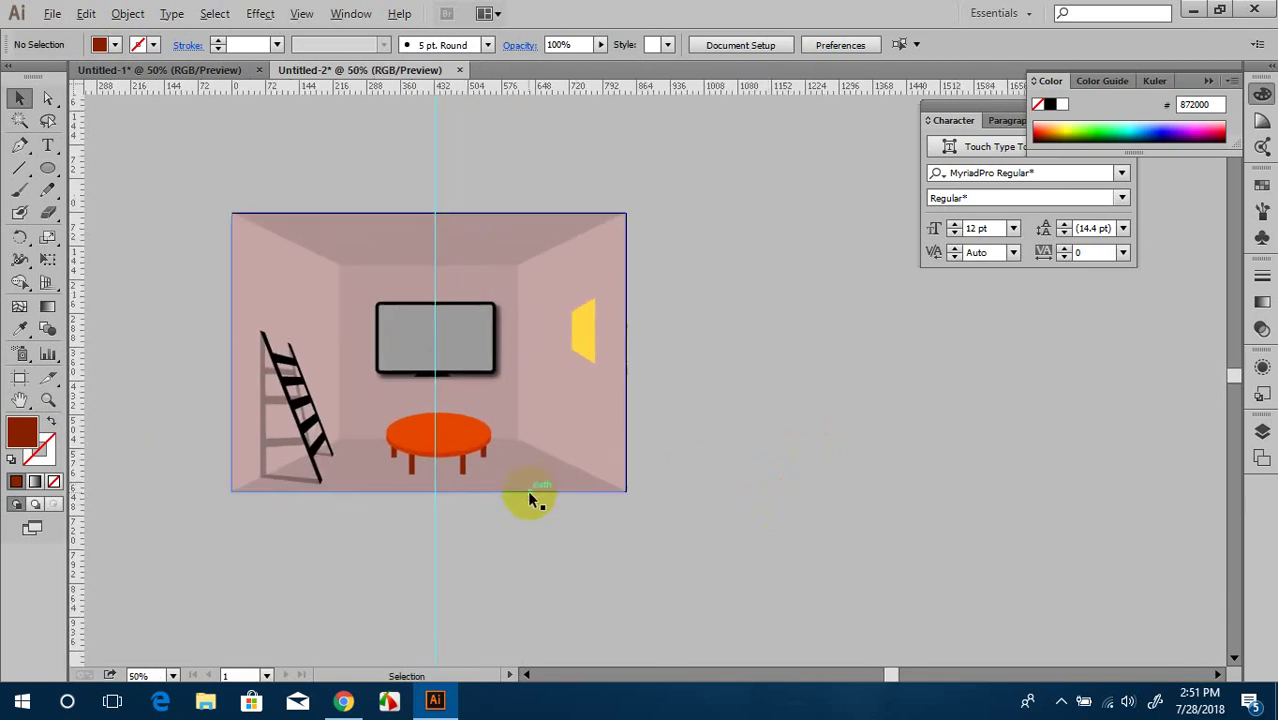
{"action": "scroll", "coordinate": [533, 495], "scroll_direction": "up", "scroll_amount": 1, "text": "alt"}
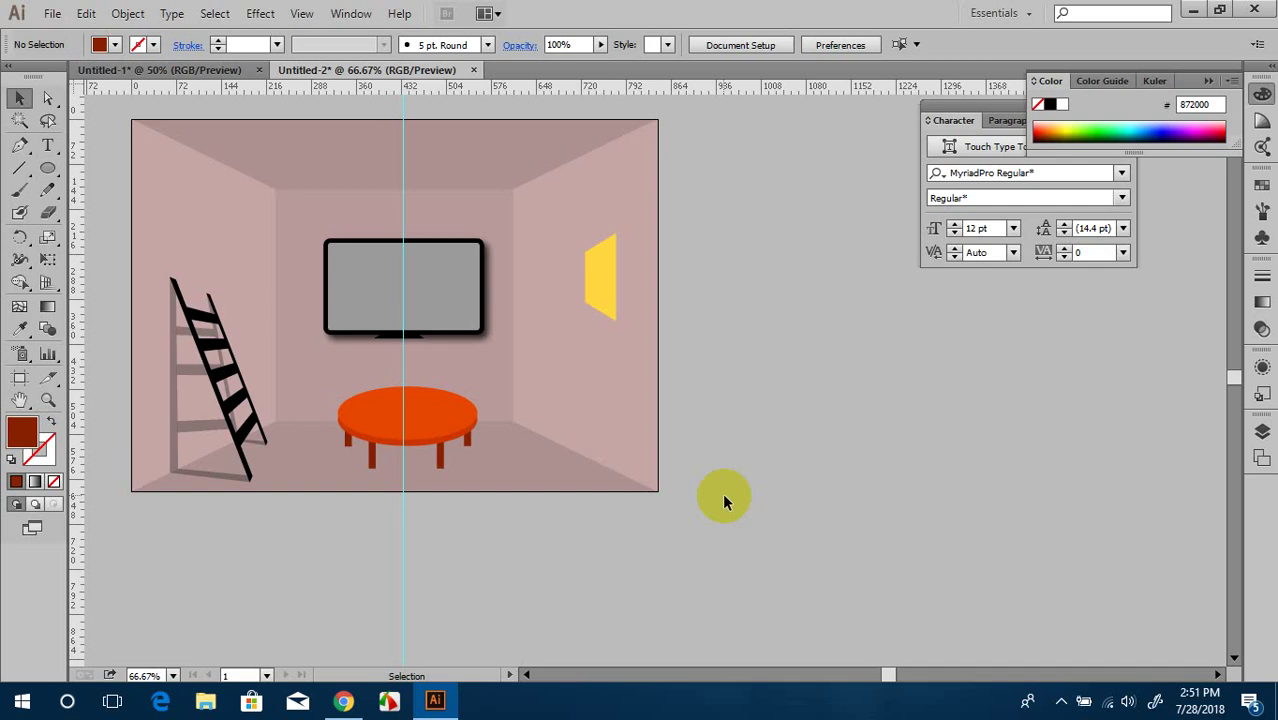
{"action": "scroll", "coordinate": [753, 437], "scroll_direction": "up", "scroll_amount": 1}
{"action": "scroll", "coordinate": [753, 437], "scroll_direction": "left", "scroll_amount": 1}
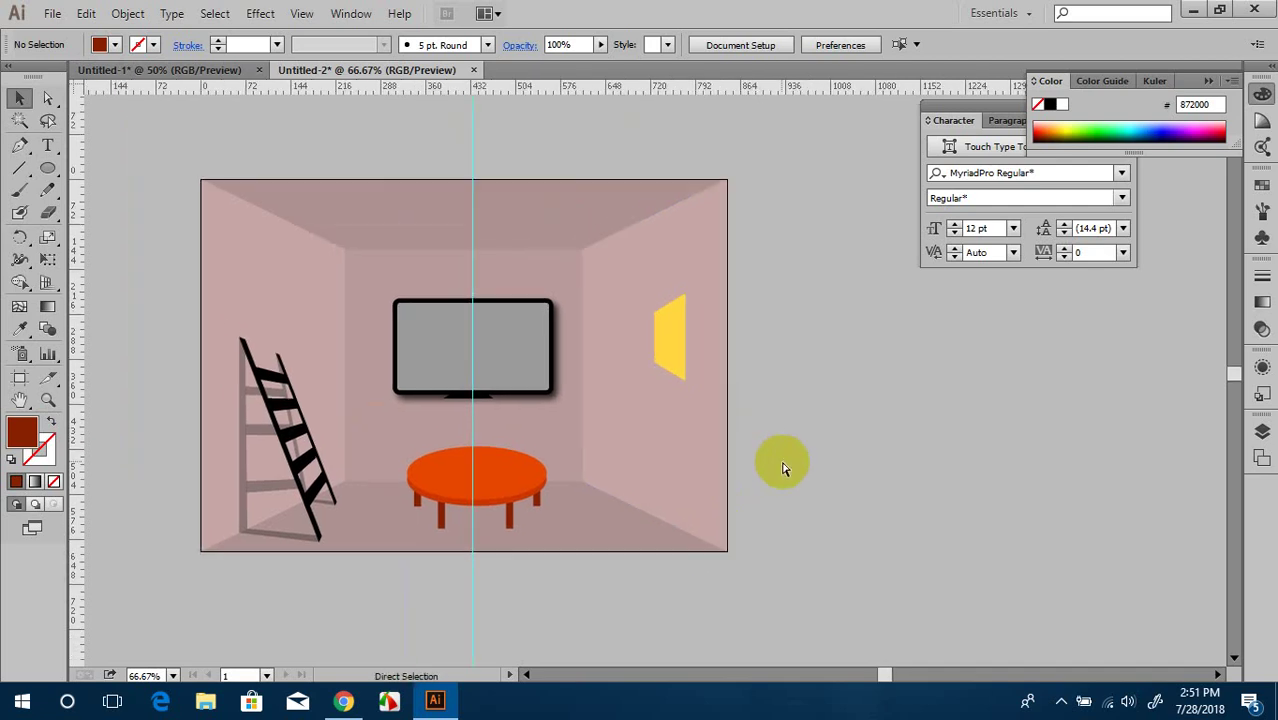
{"action": "key", "text": "ctrl+n"}
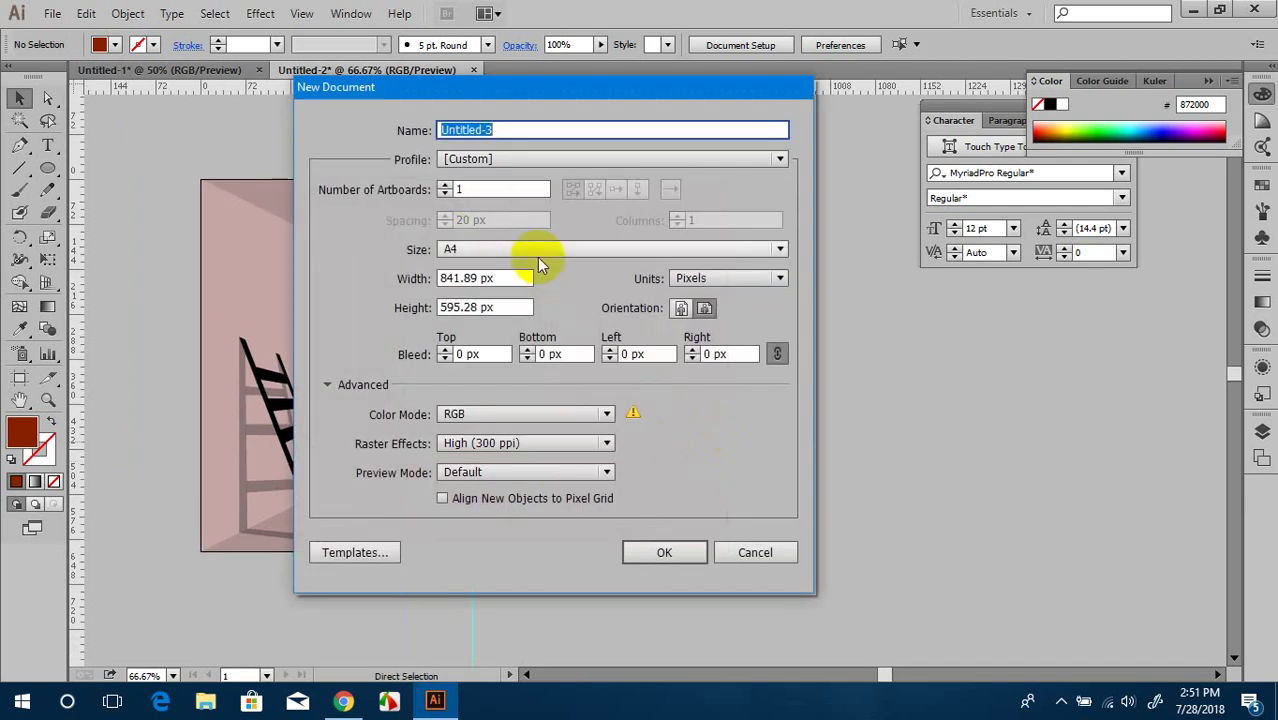
{"action": "left_click", "coordinate": [681, 308]}
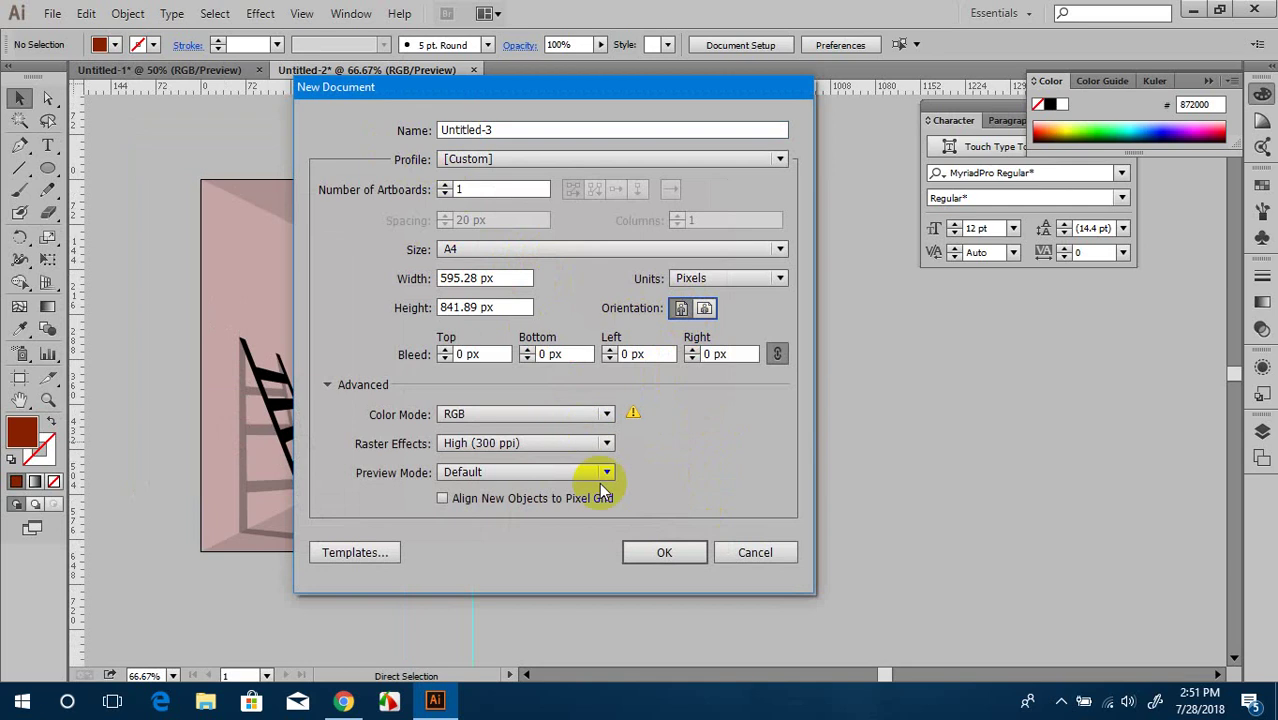
{"action": "left_click", "coordinate": [694, 552]}
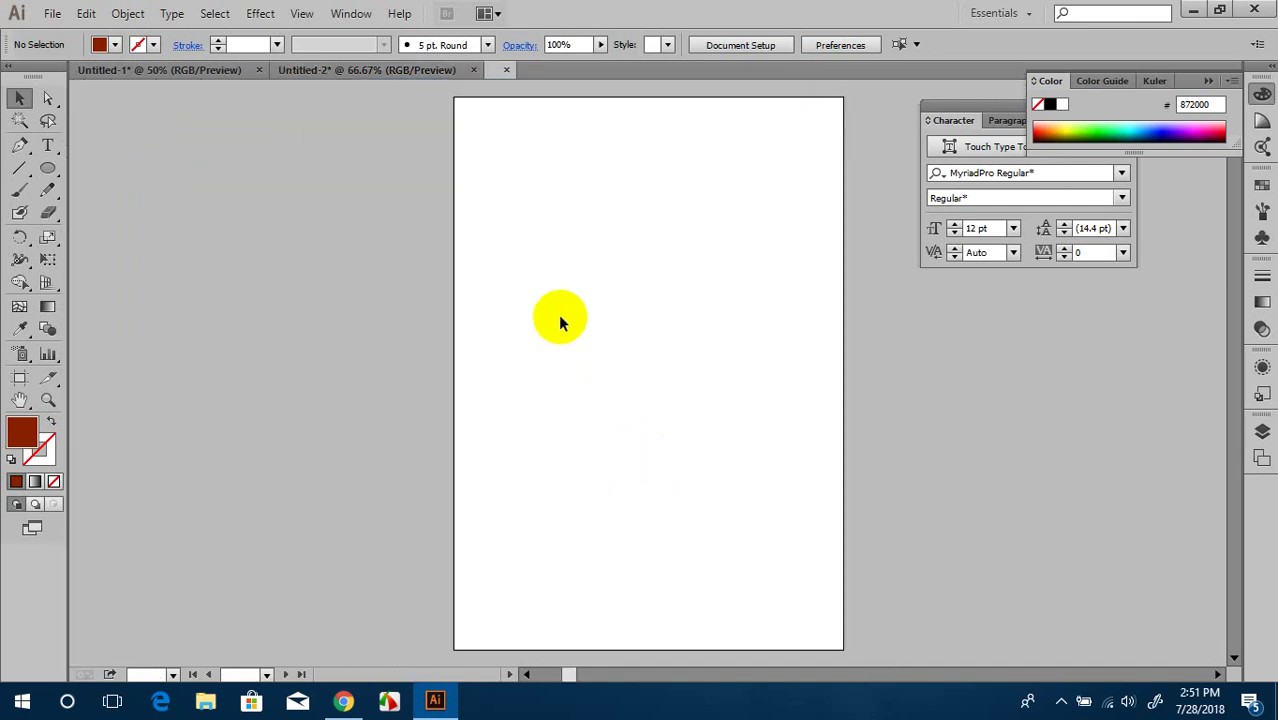
Step: Draw a 578 × 394 px rectangle with no stroke and bring up its fill colour picker
{"action": "key", "text": "ctrl+minus"}
{"action": "left_click_drag", "start_coordinate": [659, 365], "coordinate": [556, 365]}
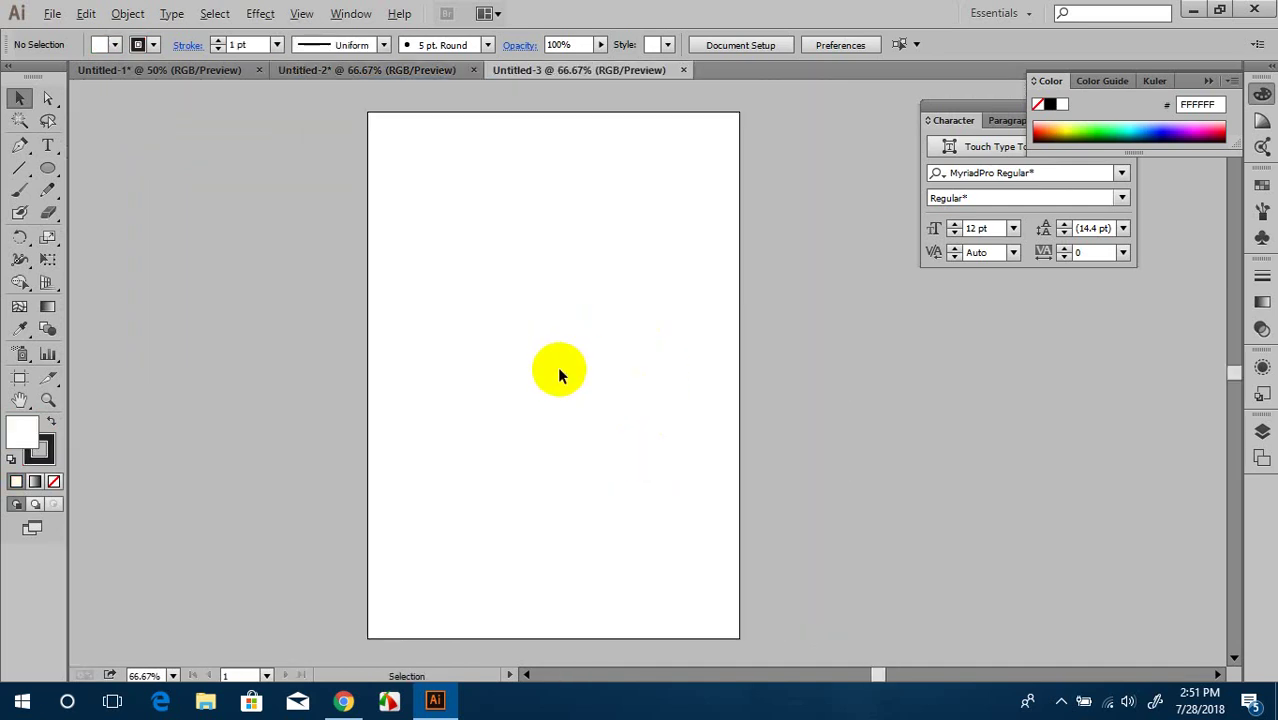
{"action": "key", "text": "ctrl+minus"}
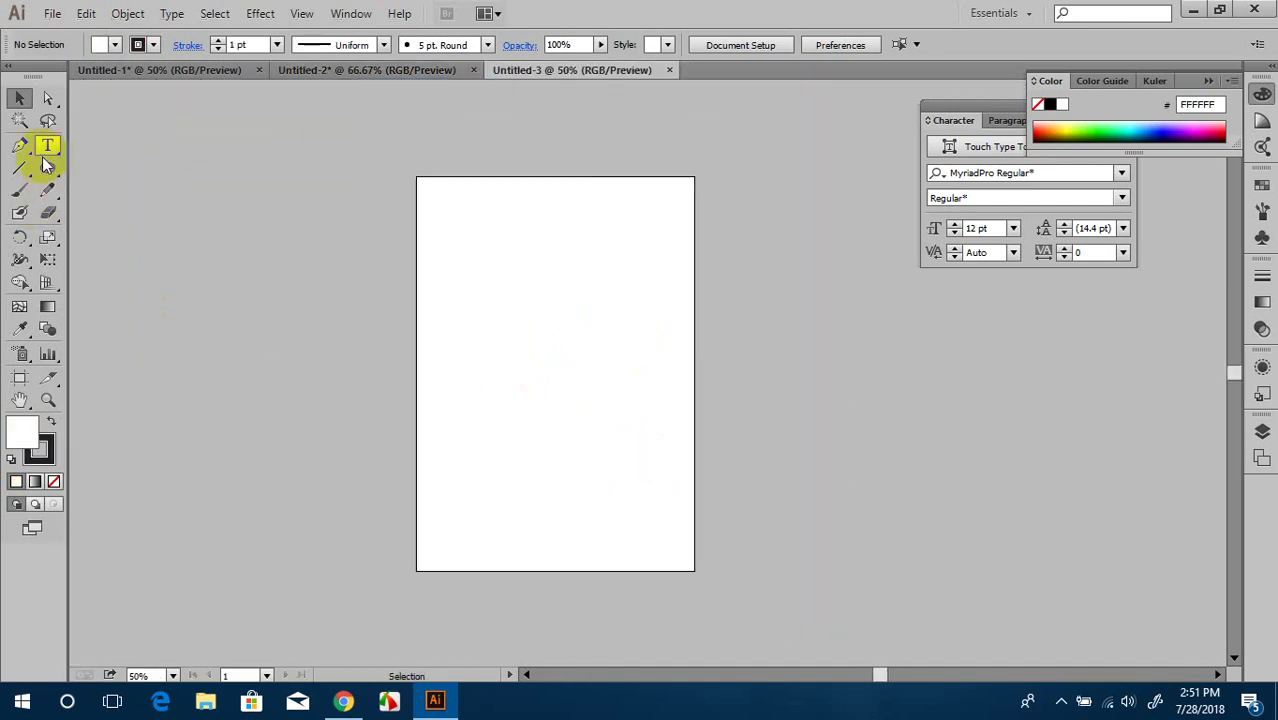
{"action": "left_click_drag", "start_coordinate": [47, 169], "coordinate": [120, 168]}
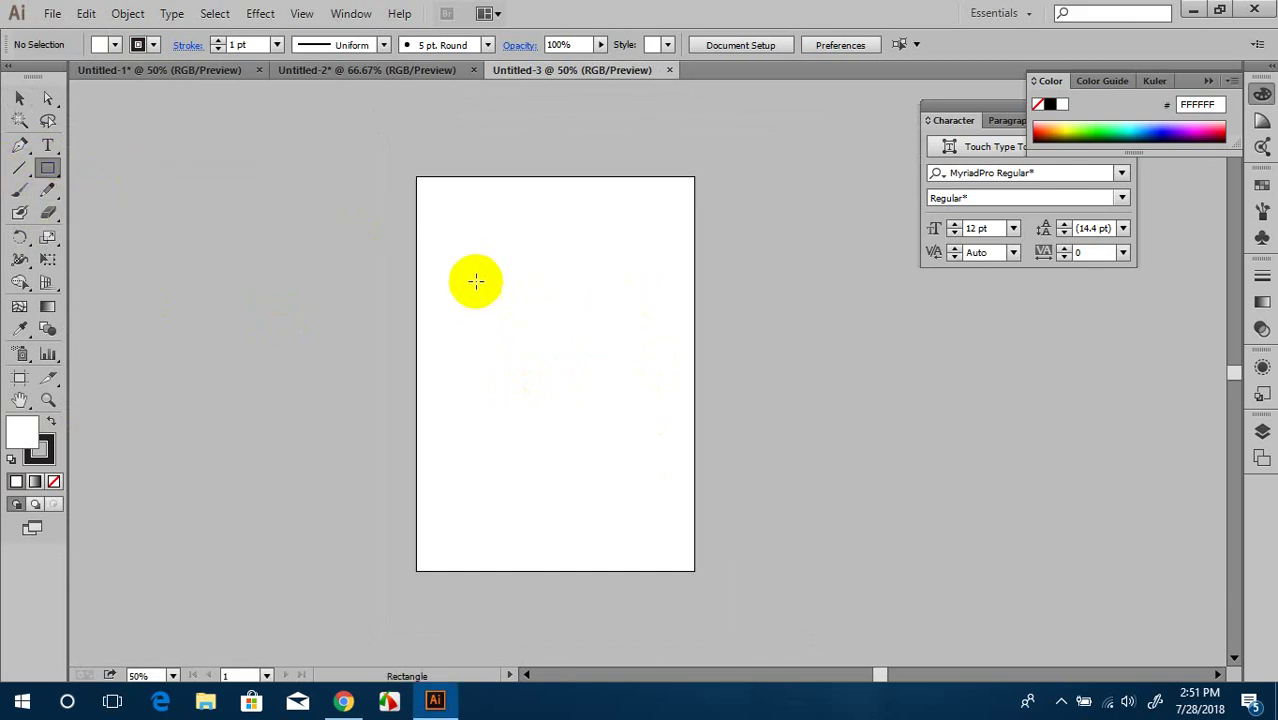
{"action": "left_click_drag", "start_coordinate": [481, 273], "coordinate": [671, 448]}
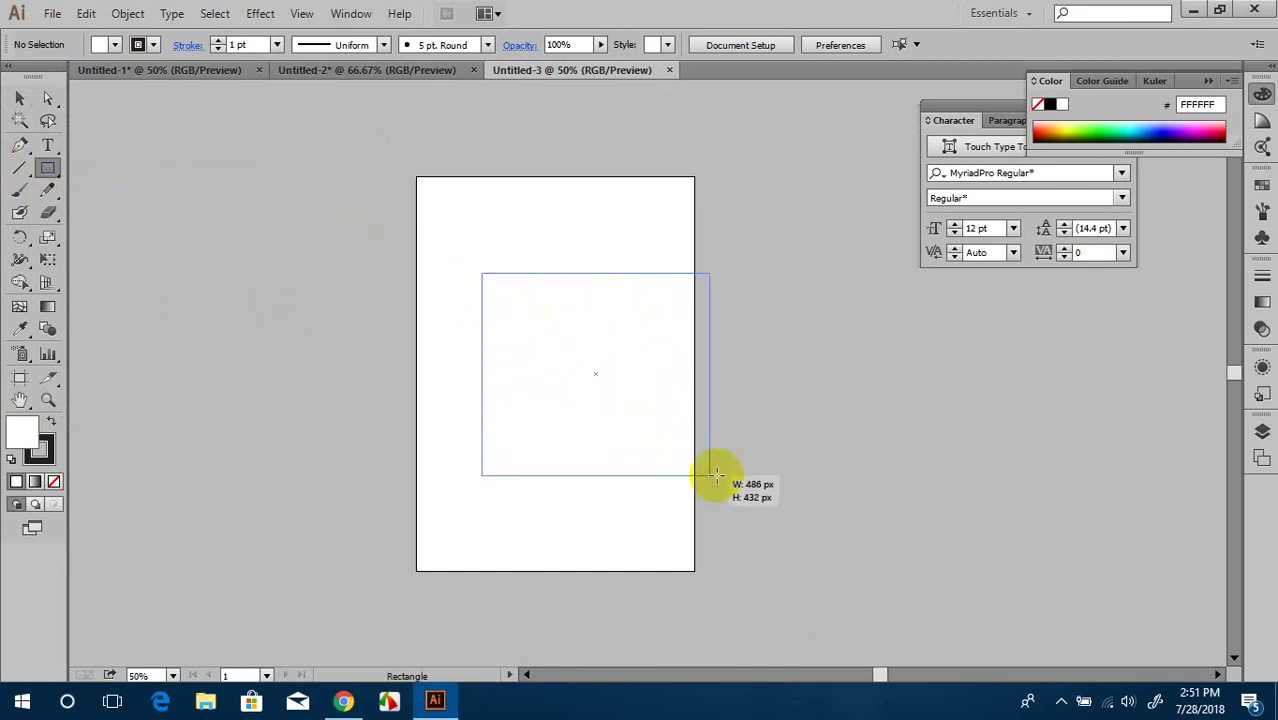
{"action": "left_click_drag", "start_coordinate": [671, 448], "coordinate": [752, 458]}
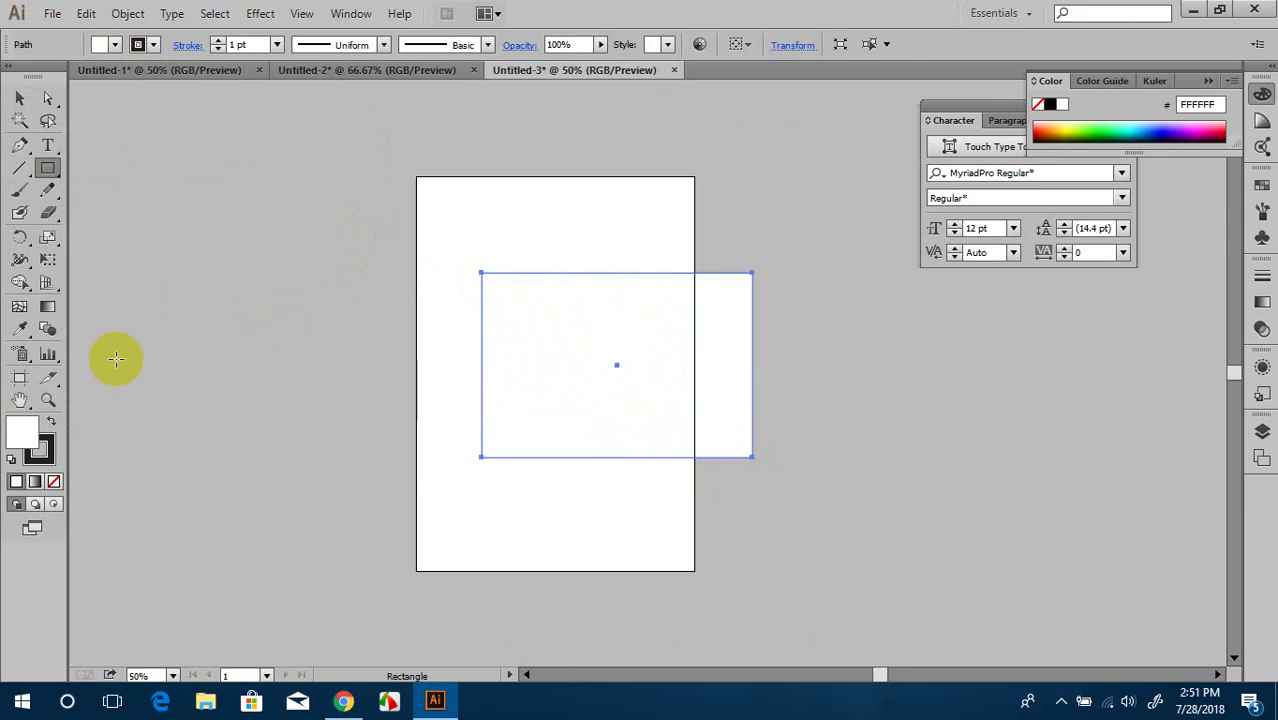
{"action": "left_click", "coordinate": [46, 456]}
{"action": "left_click", "coordinate": [54, 481]}
{"action": "double_click", "coordinate": [33, 425]}
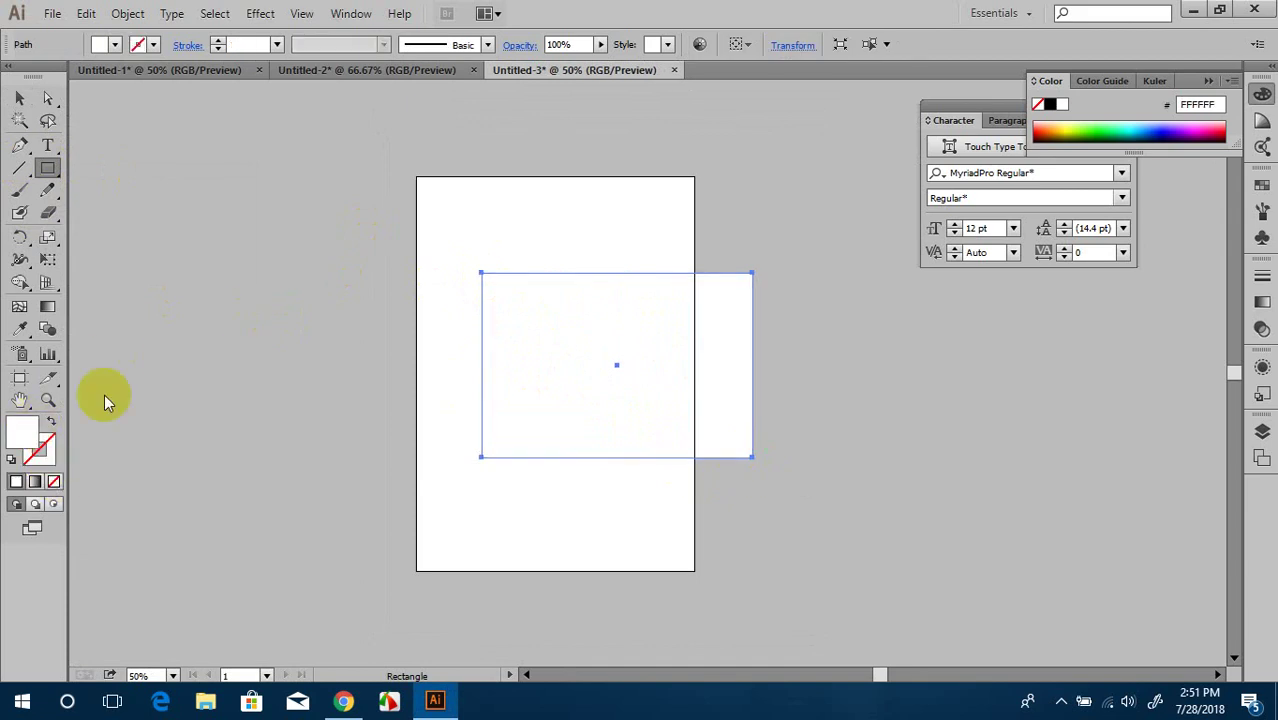
Step: Fill the rectangle with pure red FF0000 and move it up and left
{"action": "left_click_drag", "start_coordinate": [839, 258], "coordinate": [913, 194]}
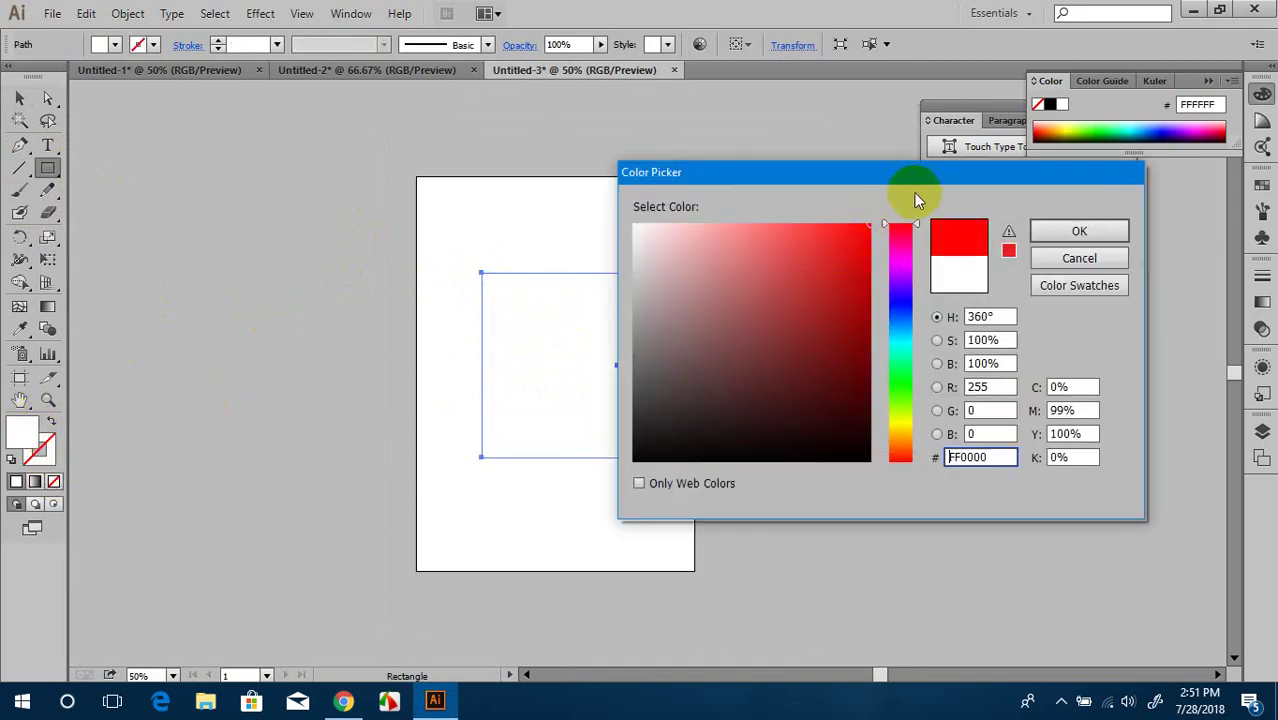
{"action": "left_click", "coordinate": [1070, 228]}
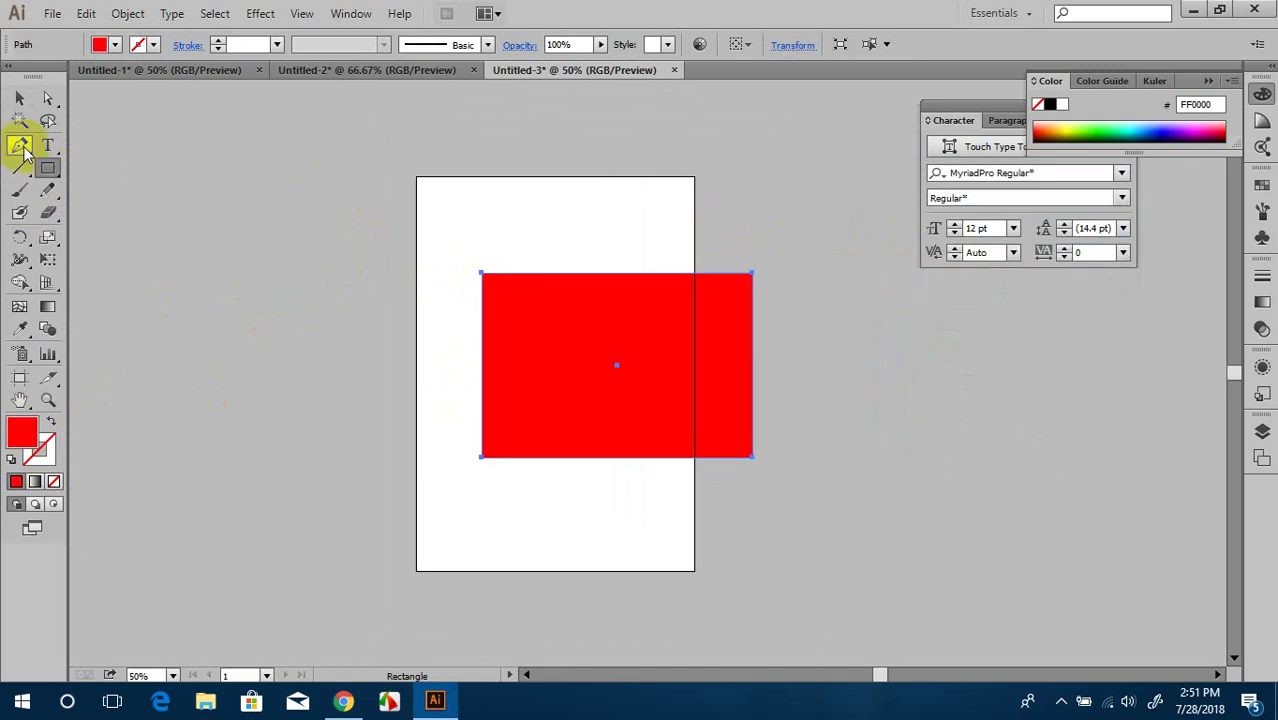
{"action": "left_click", "coordinate": [19, 98]}
{"action": "left_click_drag", "start_coordinate": [708, 357], "coordinate": [436, 251]}
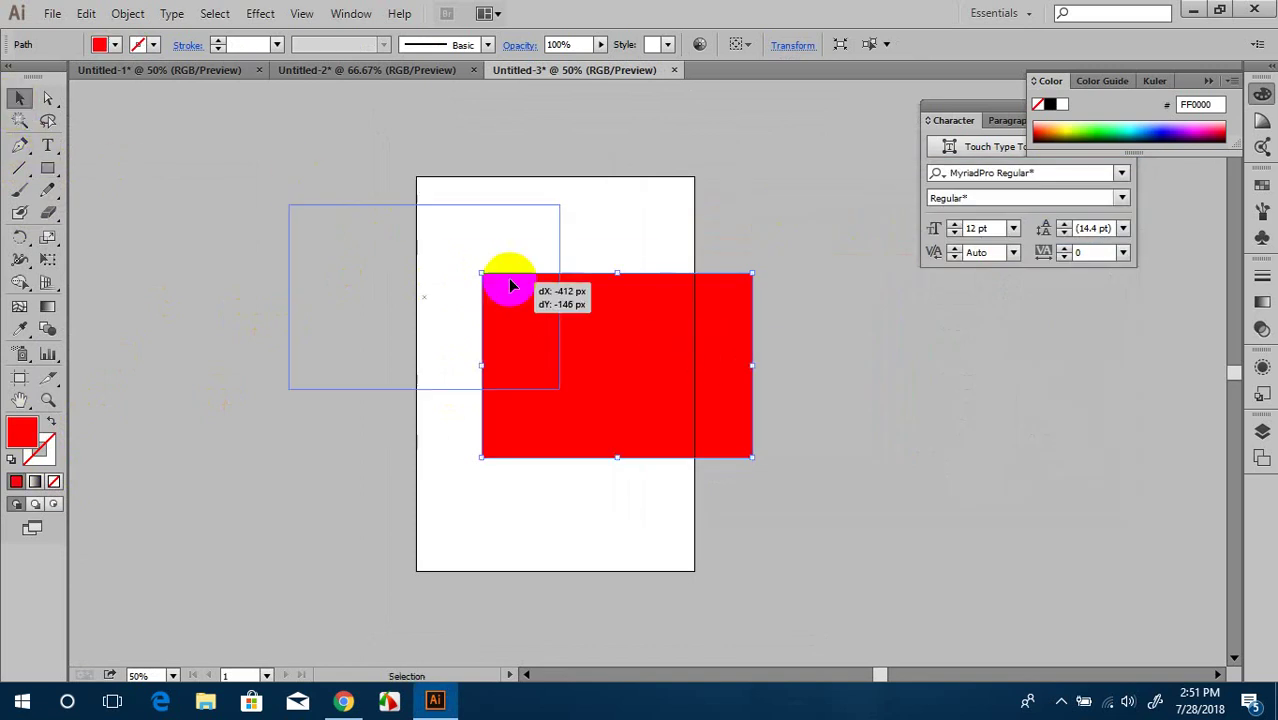
Step: Delete the extra duplicated rectangles, leaving one red rectangle across the artboard's upper middle
{"action": "left_click_drag", "start_coordinate": [285, 247], "coordinate": [640, 257]}
{"action": "left_click", "coordinate": [427, 230], "text": "shift"}
{"action": "left_click_drag", "start_coordinate": [427, 230], "coordinate": [394, 482]}
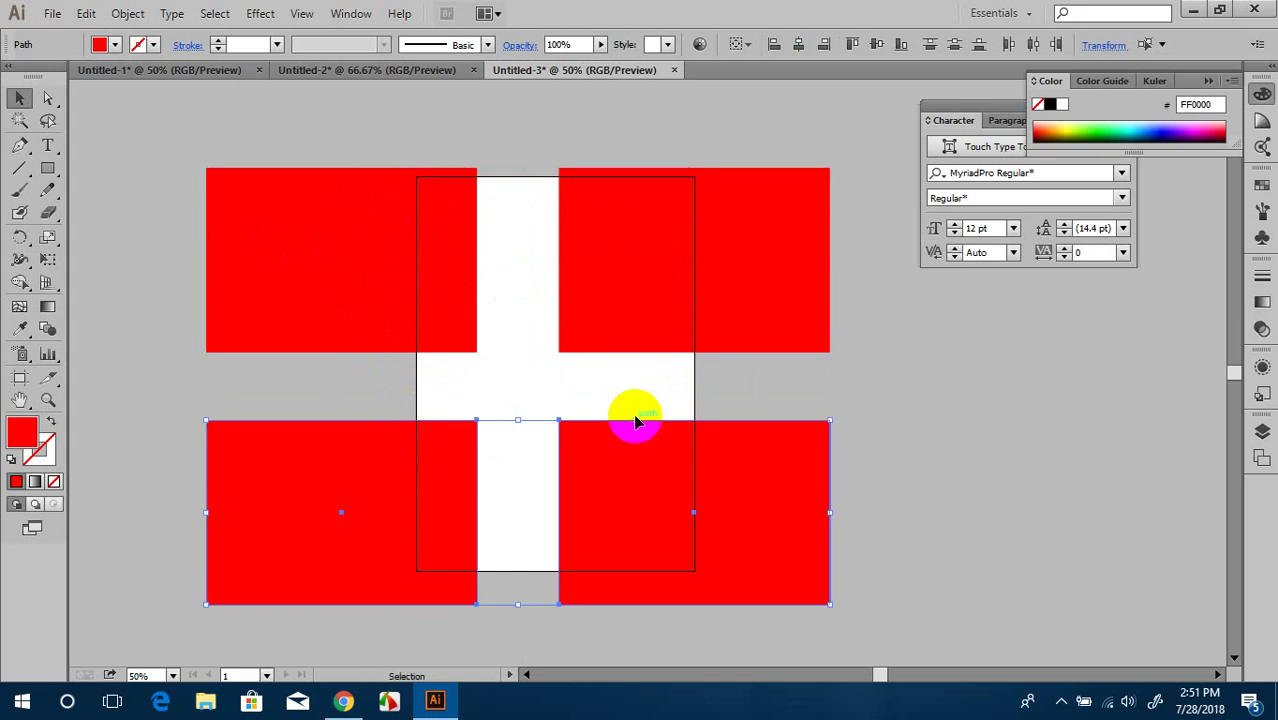
{"action": "key", "text": "Delete"}
{"action": "left_click", "coordinate": [805, 236]}
{"action": "key", "text": "Delete"}
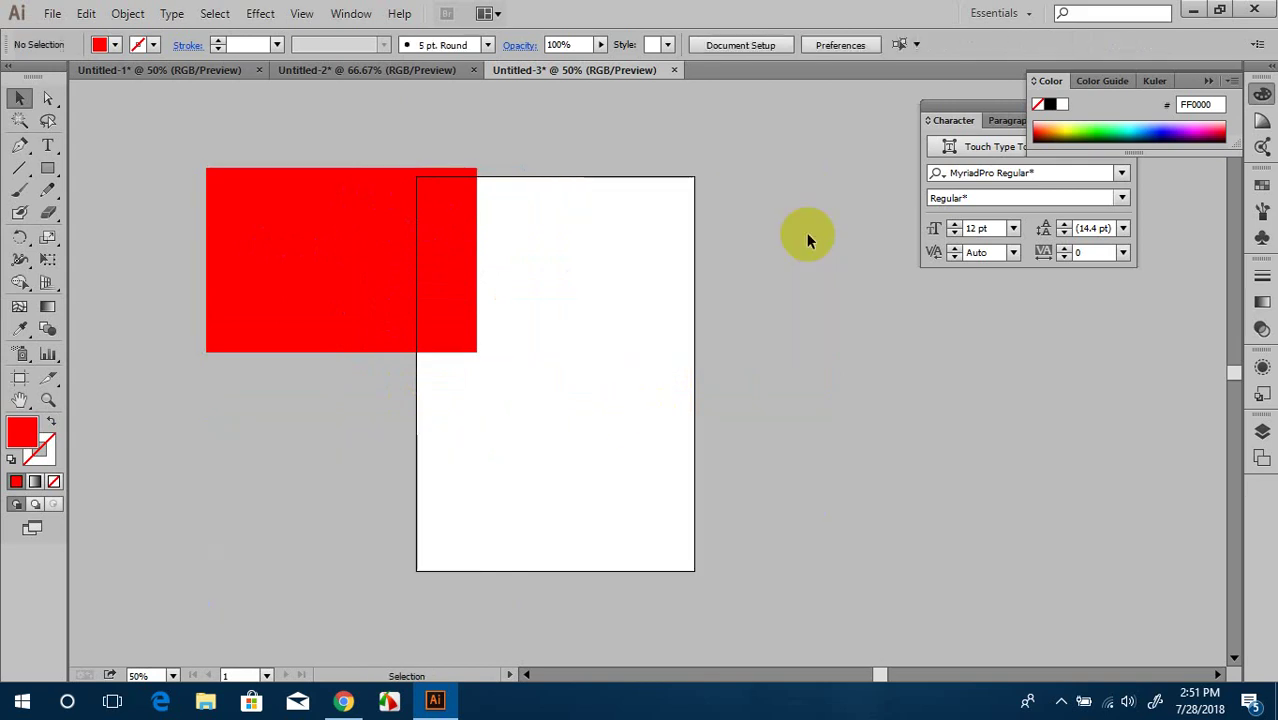
{"action": "left_click_drag", "start_coordinate": [380, 248], "coordinate": [590, 328]}
{"action": "key", "text": "ctrl+plus"}
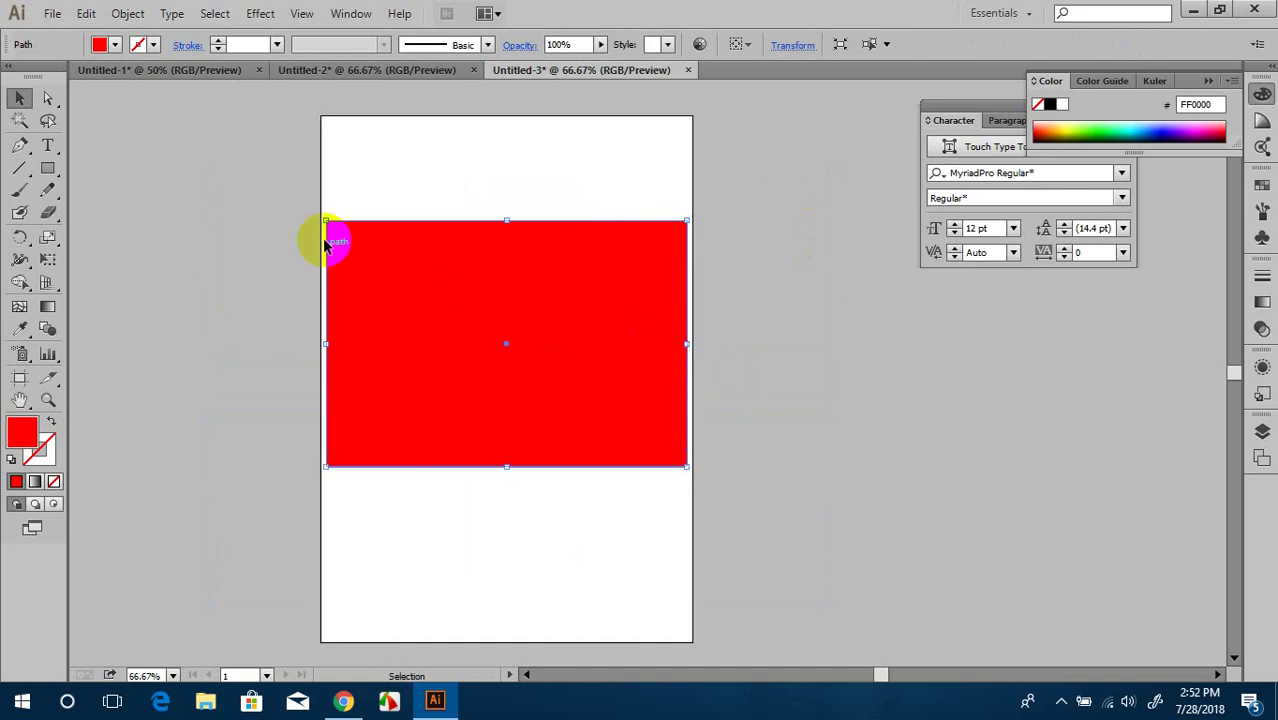
{"action": "left_click", "coordinate": [125, 13]}
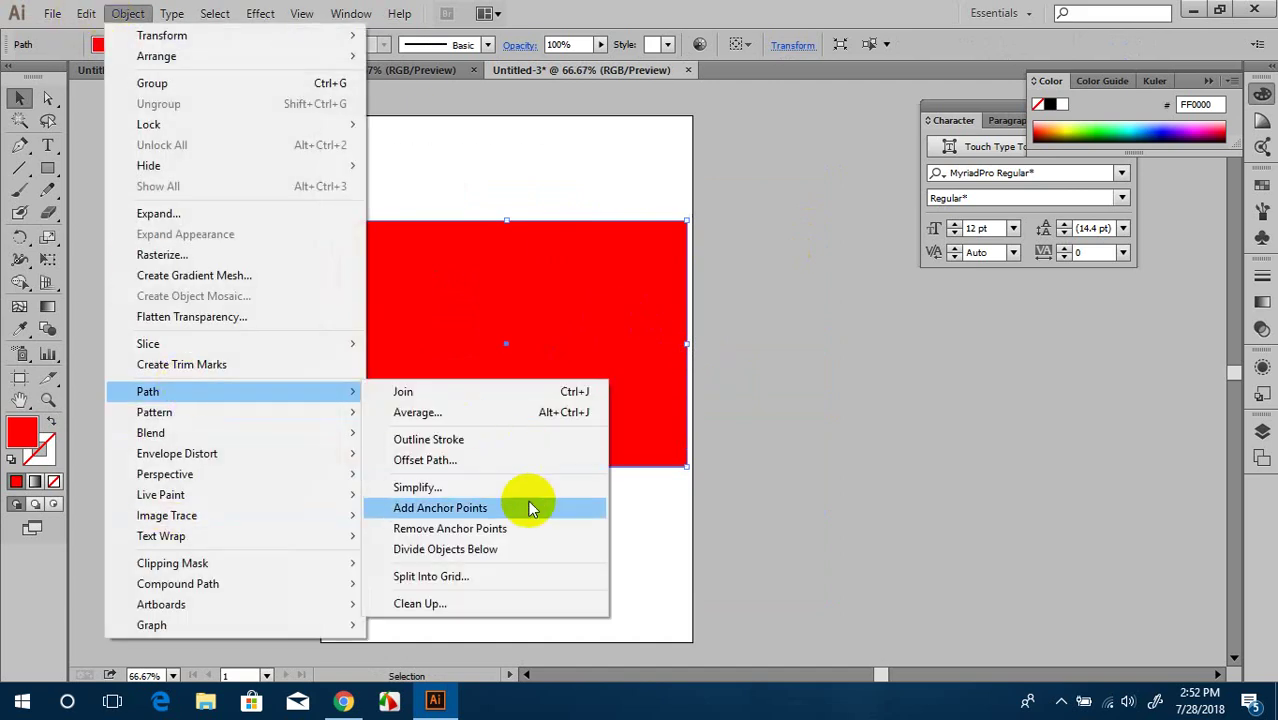
{"action": "mouse_move", "coordinate": [148, 391]}
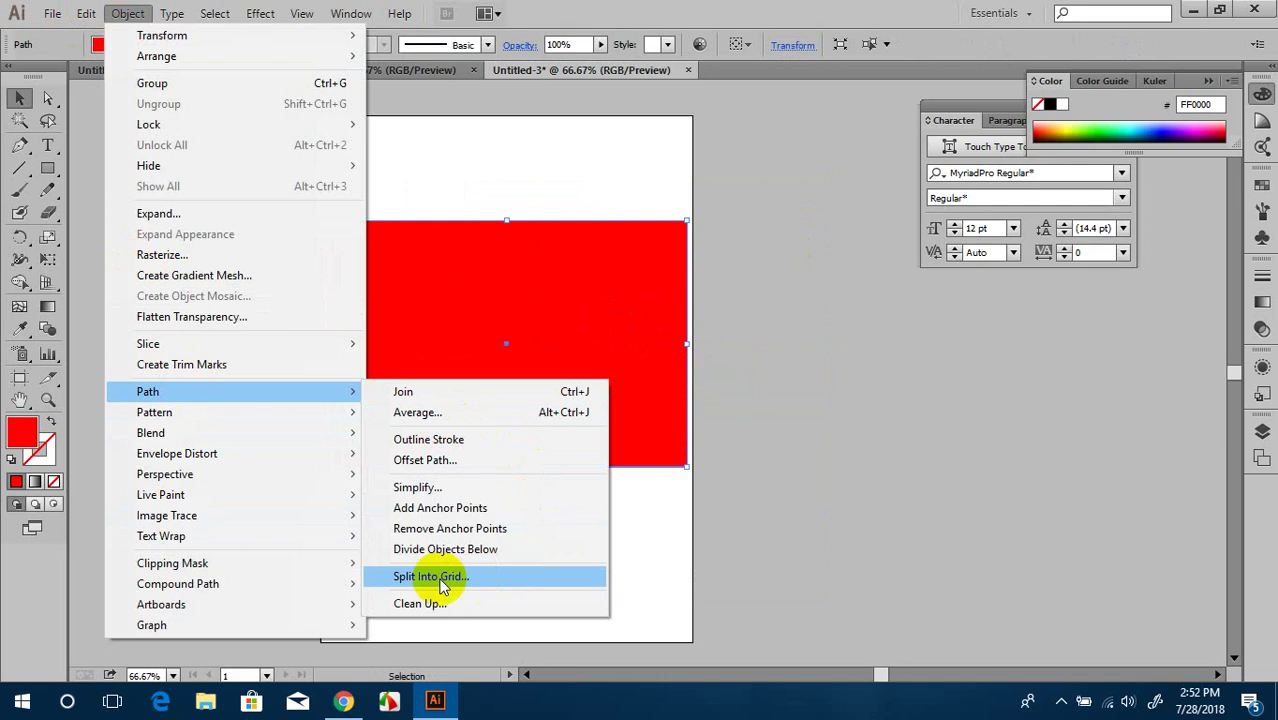
Step: Open Split Into Grid for the red rectangle, move the dialog aside and enable Preview
{"action": "left_click", "coordinate": [443, 585]}
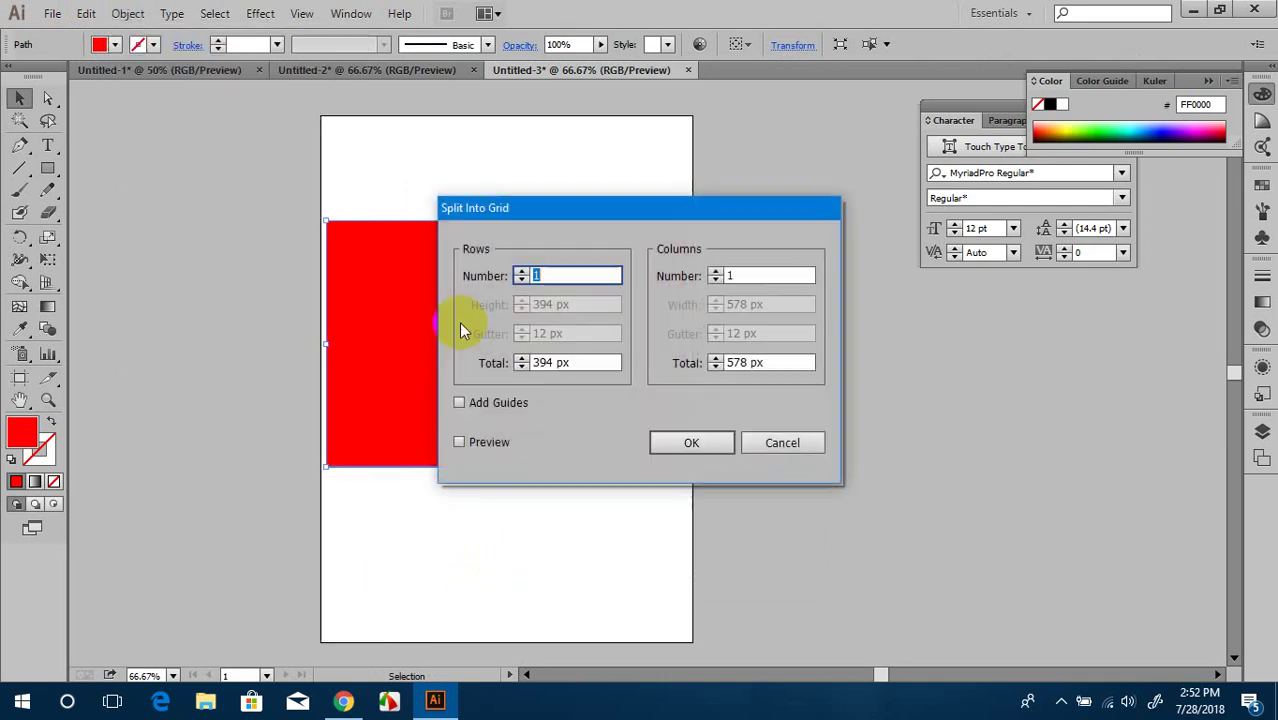
{"action": "left_click_drag", "start_coordinate": [543, 202], "coordinate": [769, 243]}
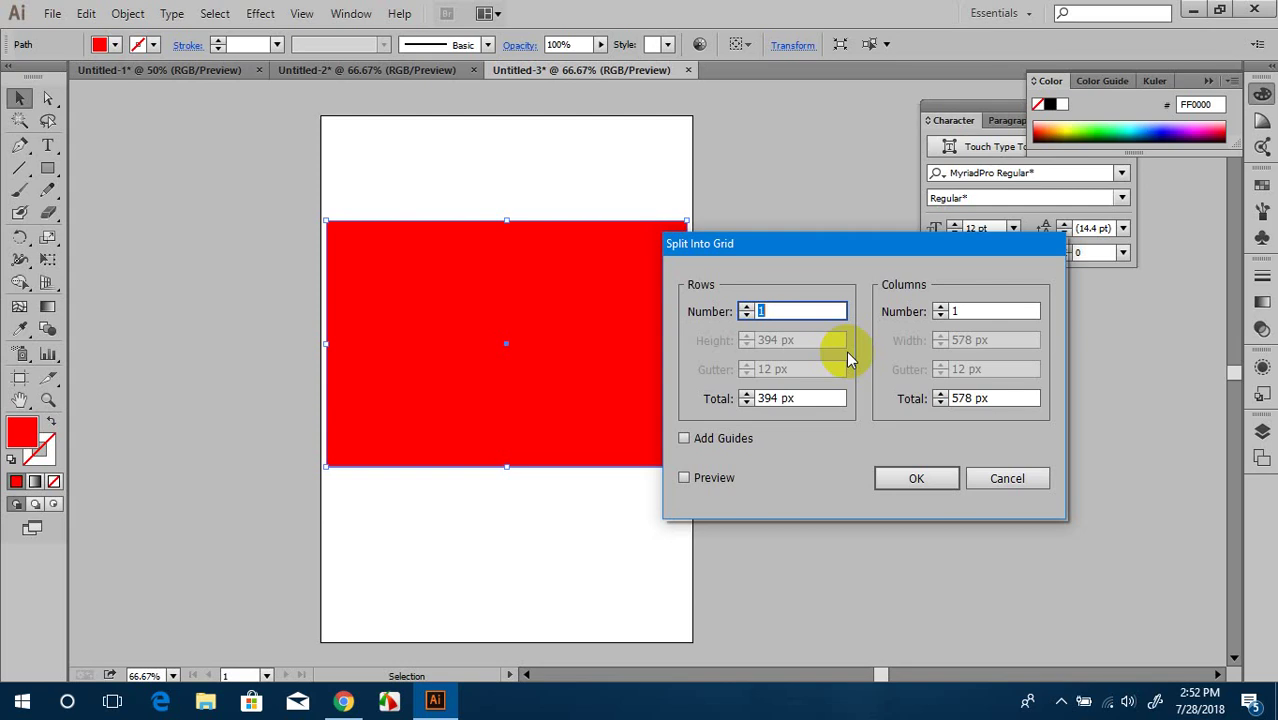
{"action": "left_click", "coordinate": [569, 313]}
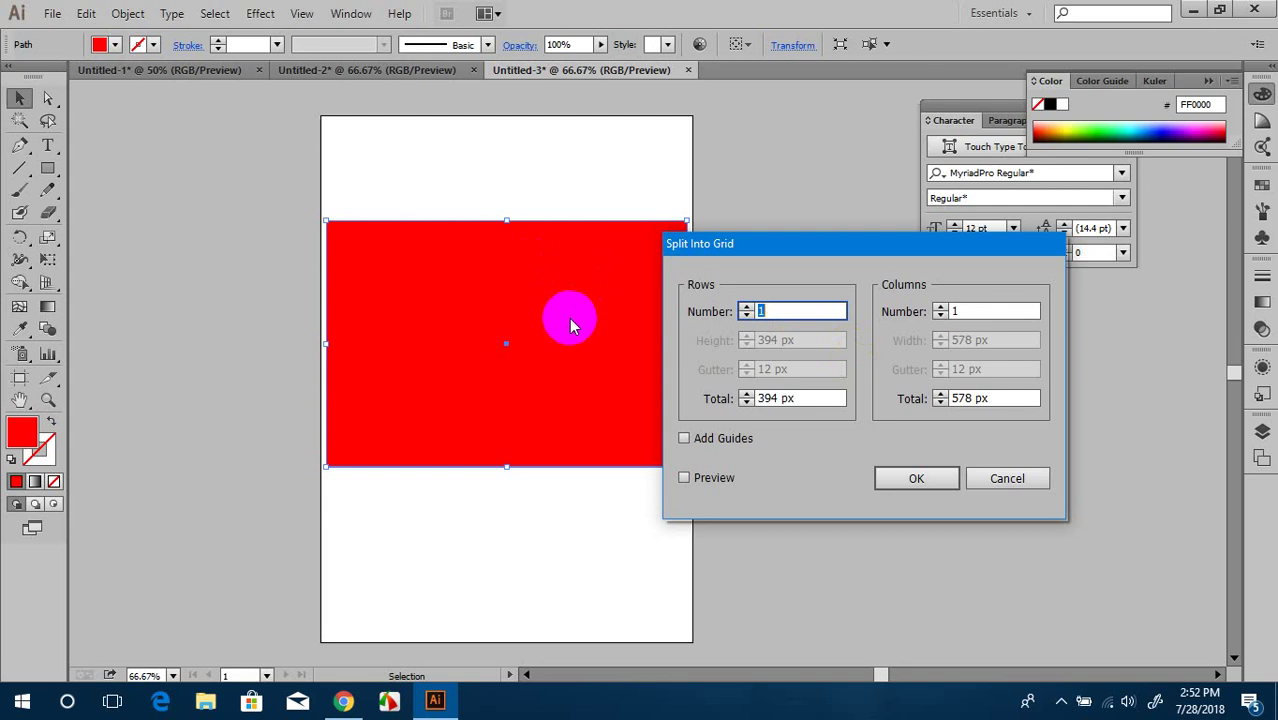
{"action": "left_click", "coordinate": [800, 318]}
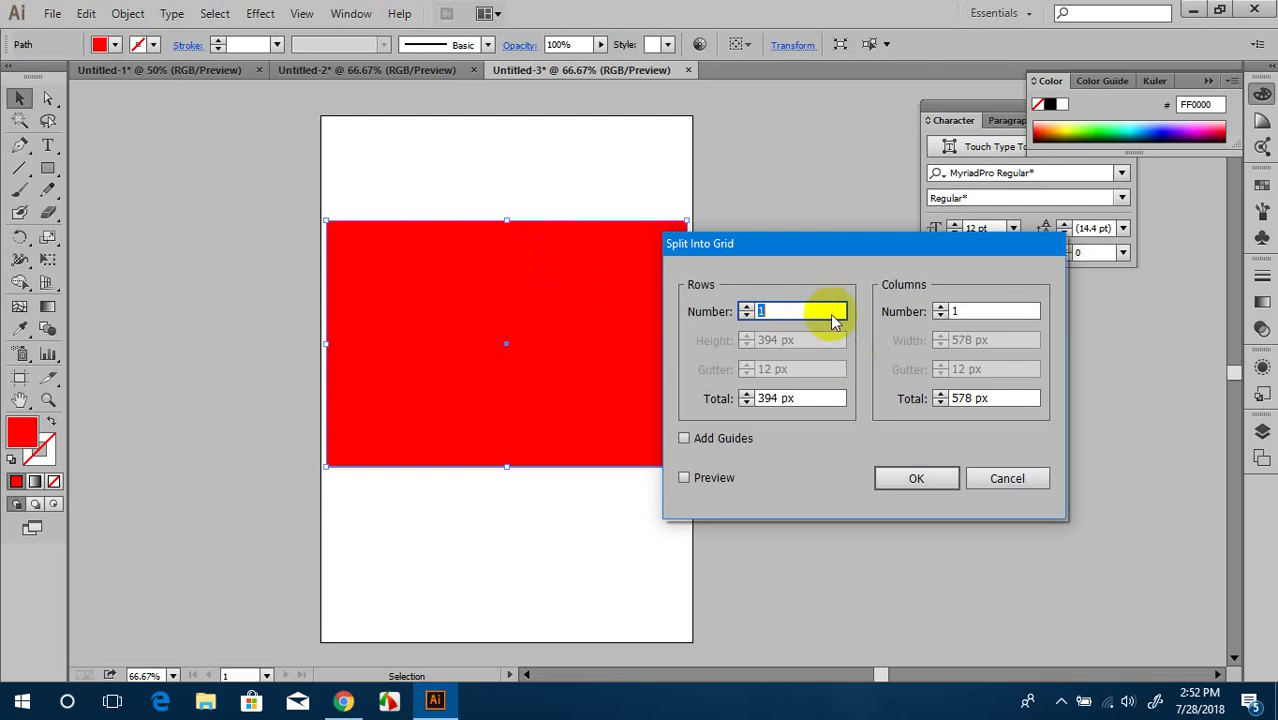
{"action": "left_click", "coordinate": [729, 472]}
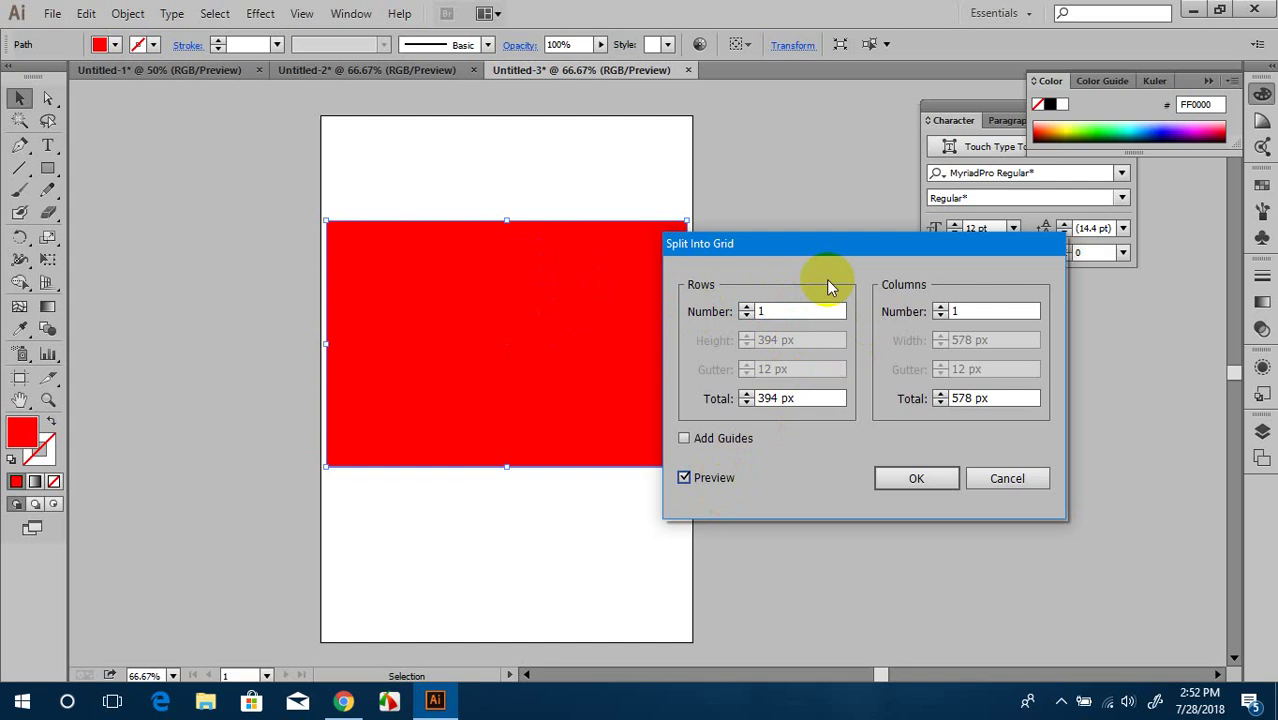
Step: Split into 2 rows and 2 columns with 50 px row and column gutters
{"action": "left_click", "coordinate": [805, 314]}
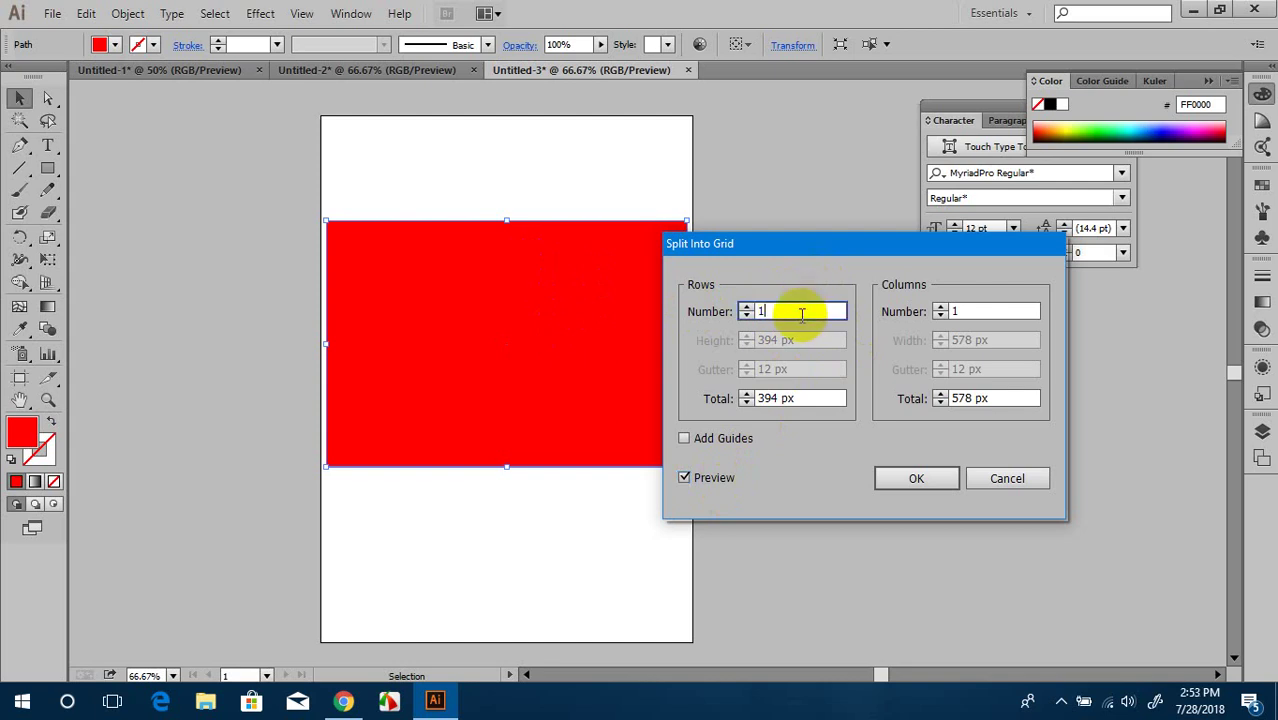
{"action": "type", "text": "2"}
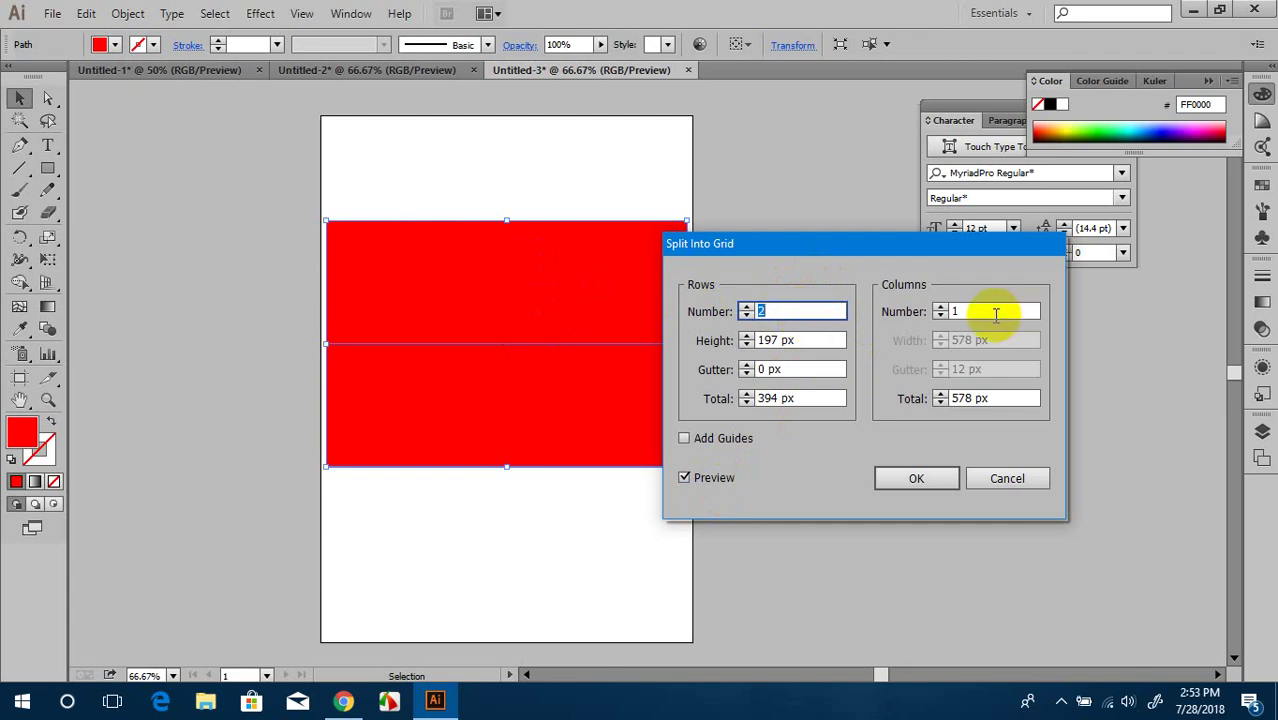
{"action": "left_click", "coordinate": [996, 314]}
{"action": "key", "text": "Up"}
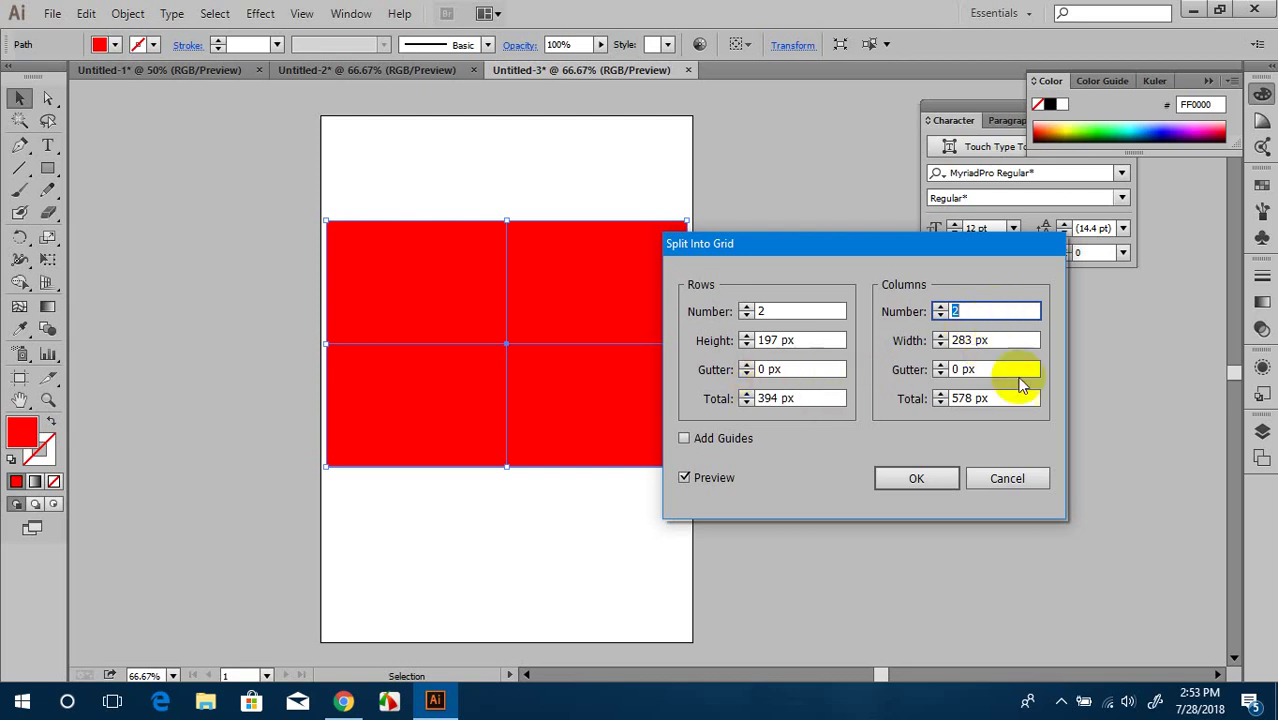
{"action": "left_click", "coordinate": [802, 370]}
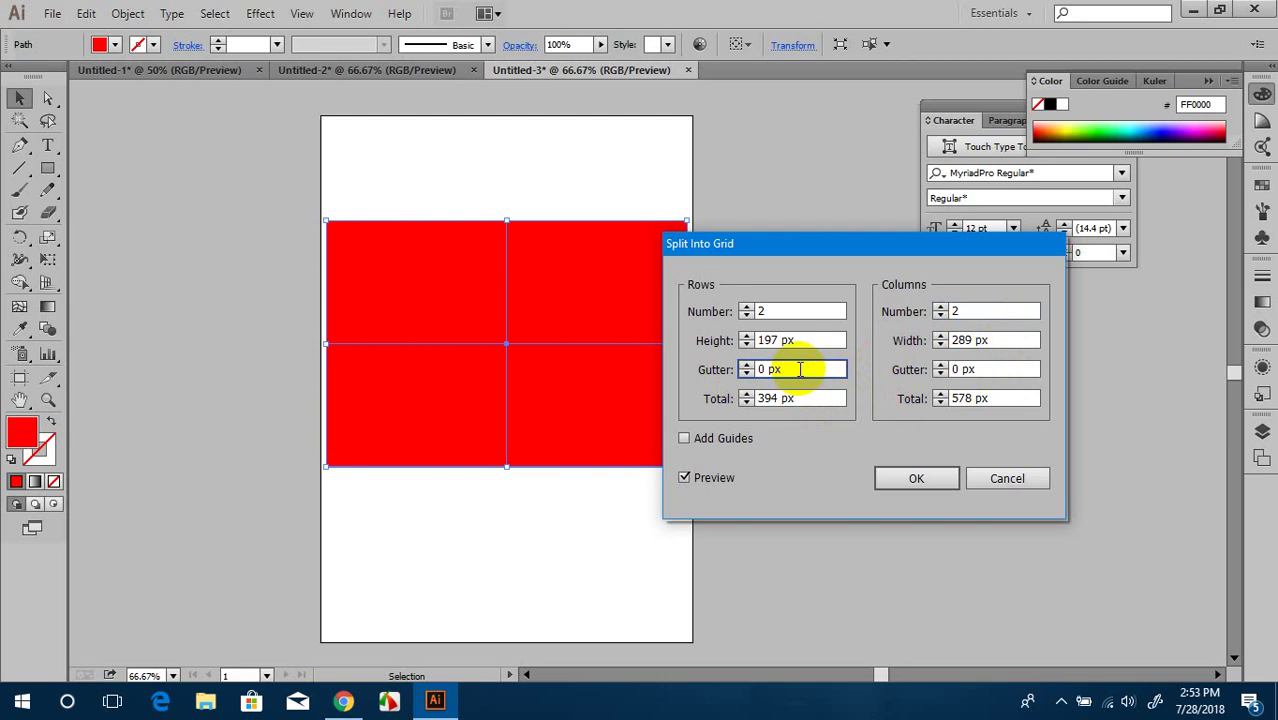
{"action": "key", "text": "Up"}
{"action": "key", "text": "Up"}
{"action": "key", "text": "Up"}
{"action": "key", "text": "Up"}
{"action": "key", "text": "Up"}
{"action": "key", "text": "Up"}
{"action": "key", "text": "Up"}
{"action": "key", "text": "Up"}
{"action": "key", "text": "Up"}
{"action": "key", "text": "Up"}
{"action": "key", "text": "Up"}
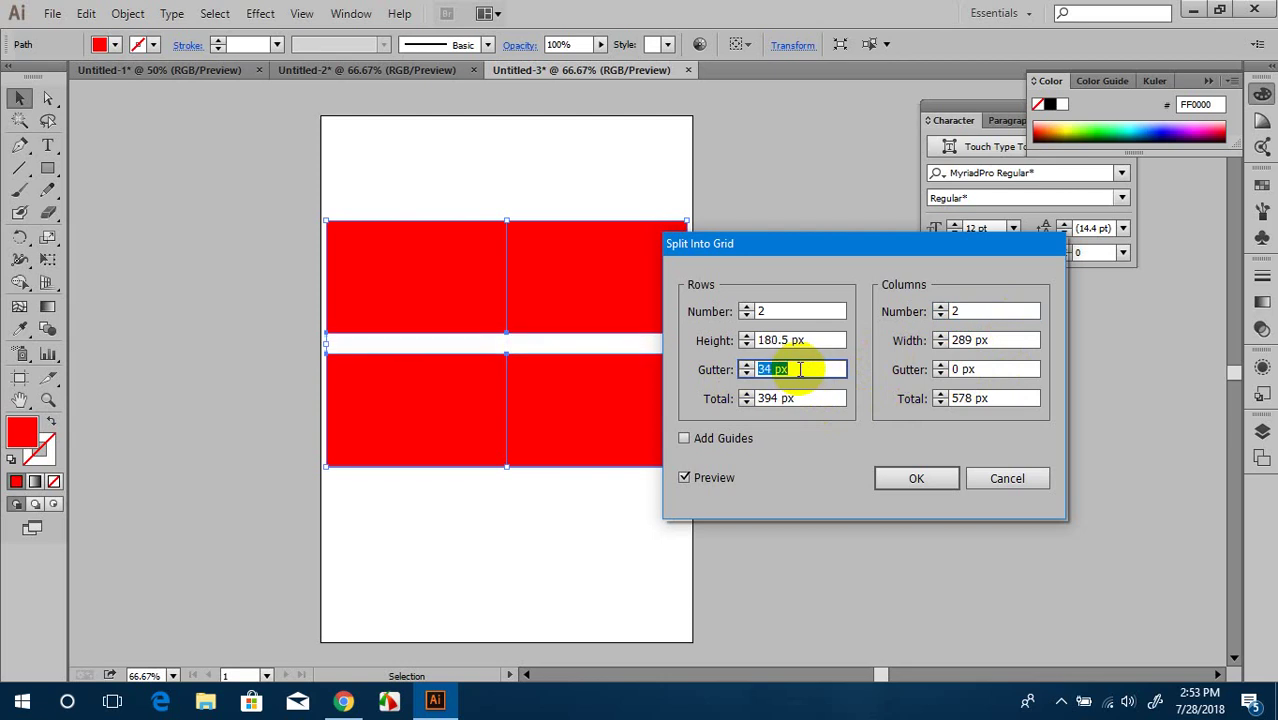
{"action": "key", "text": "Up"}
{"action": "key", "text": "Up"}
{"action": "key", "text": "Up"}
{"action": "key", "text": "Up"}
{"action": "key", "text": "Up"}
{"action": "key", "text": "Up"}
{"action": "key", "text": "Down"}
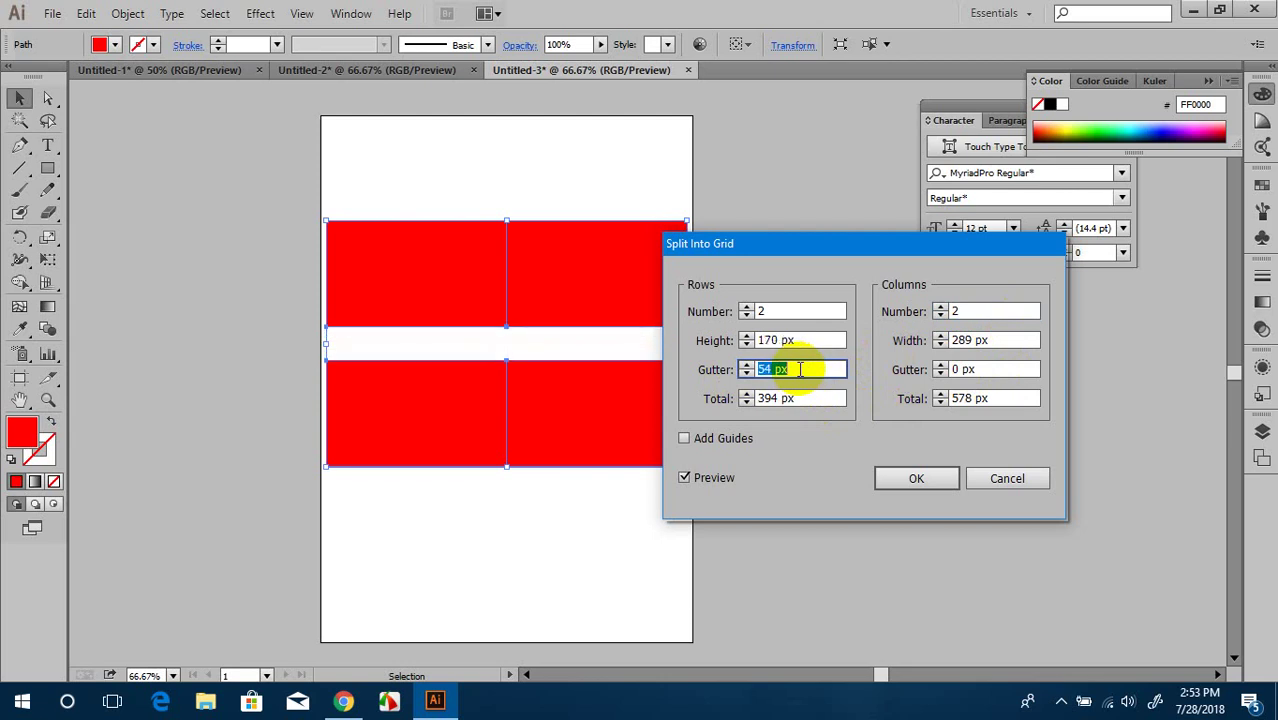
{"action": "key", "text": "Down"}
{"action": "key", "text": "Down"}
{"action": "key", "text": "Down"}
{"action": "key", "text": "Down"}
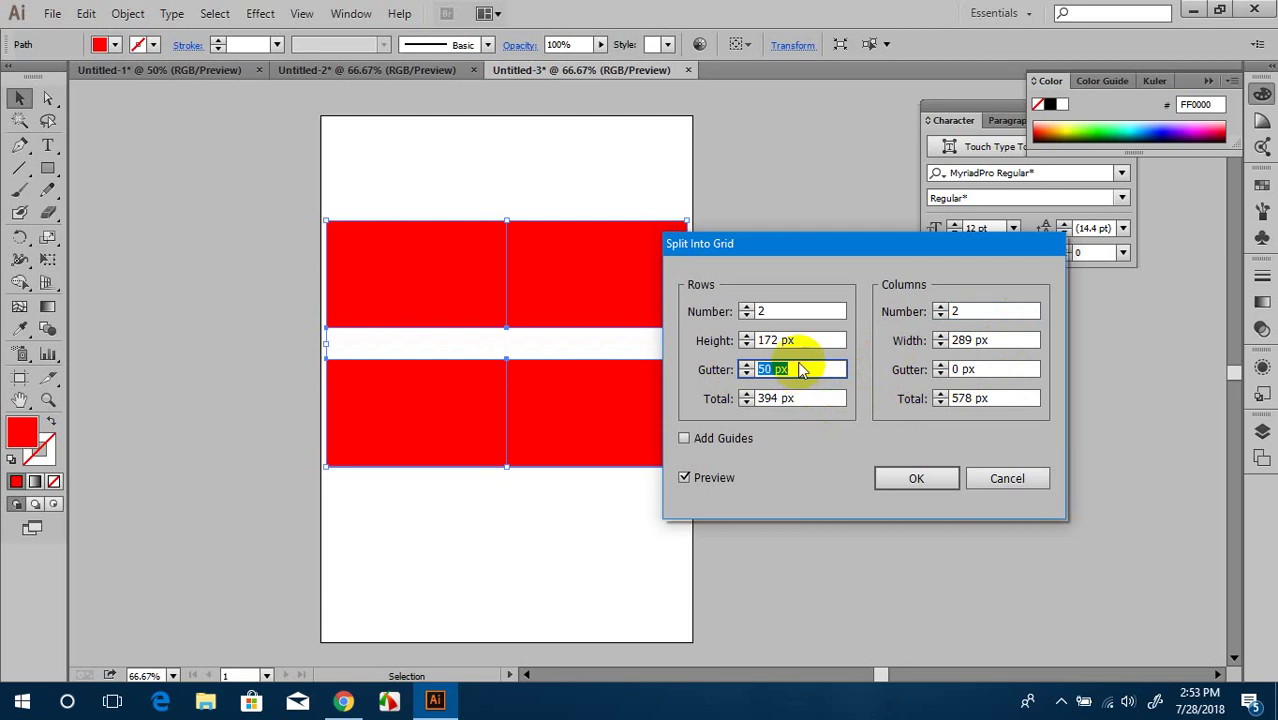
{"action": "left_click", "coordinate": [960, 369]}
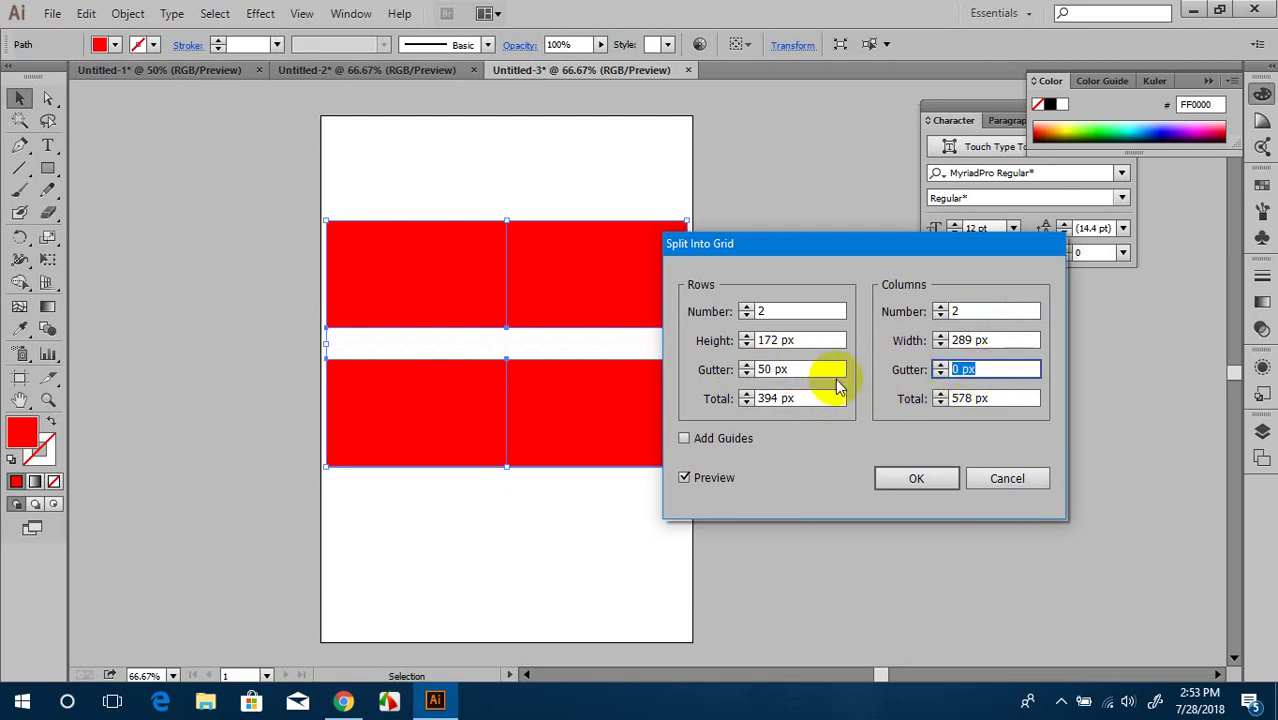
{"action": "type", "text": "50"}
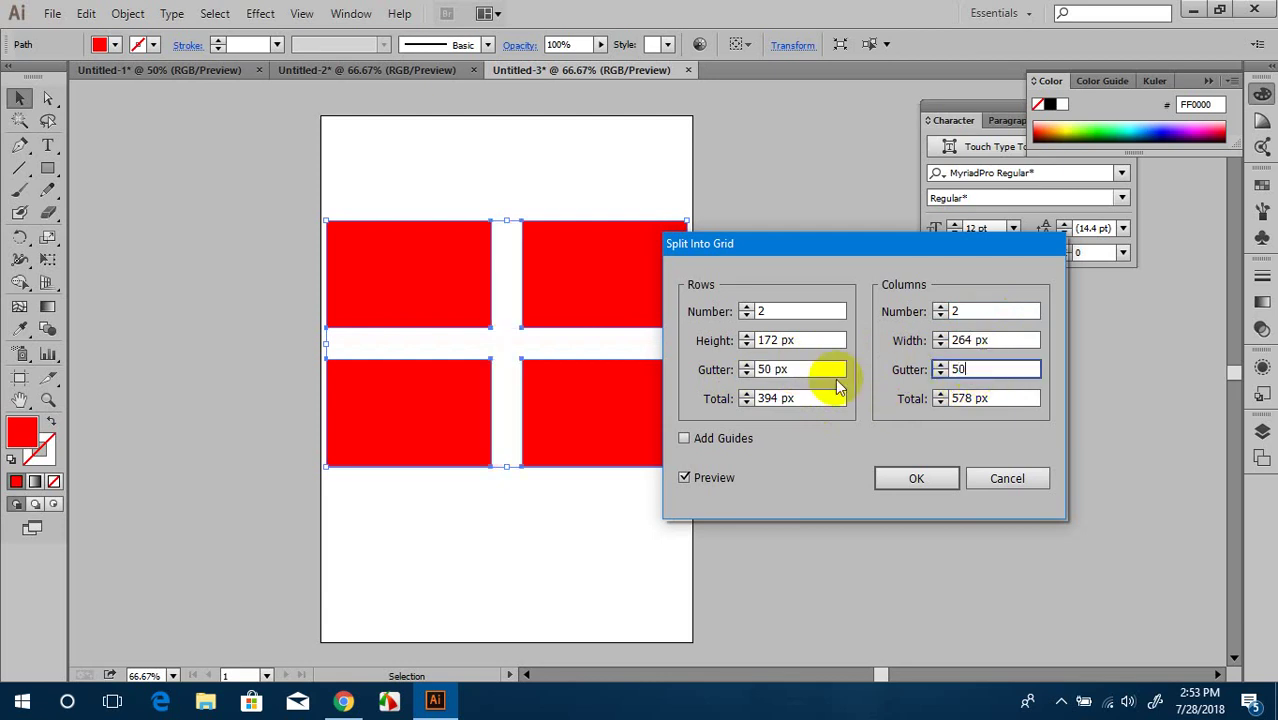
{"action": "left_click", "coordinate": [916, 478]}
Step: Select the rectangles individually to confirm they are four separate pieces
{"action": "left_click", "coordinate": [690, 285]}
{"action": "left_click", "coordinate": [628, 259]}
{"action": "left_click", "coordinate": [458, 264]}
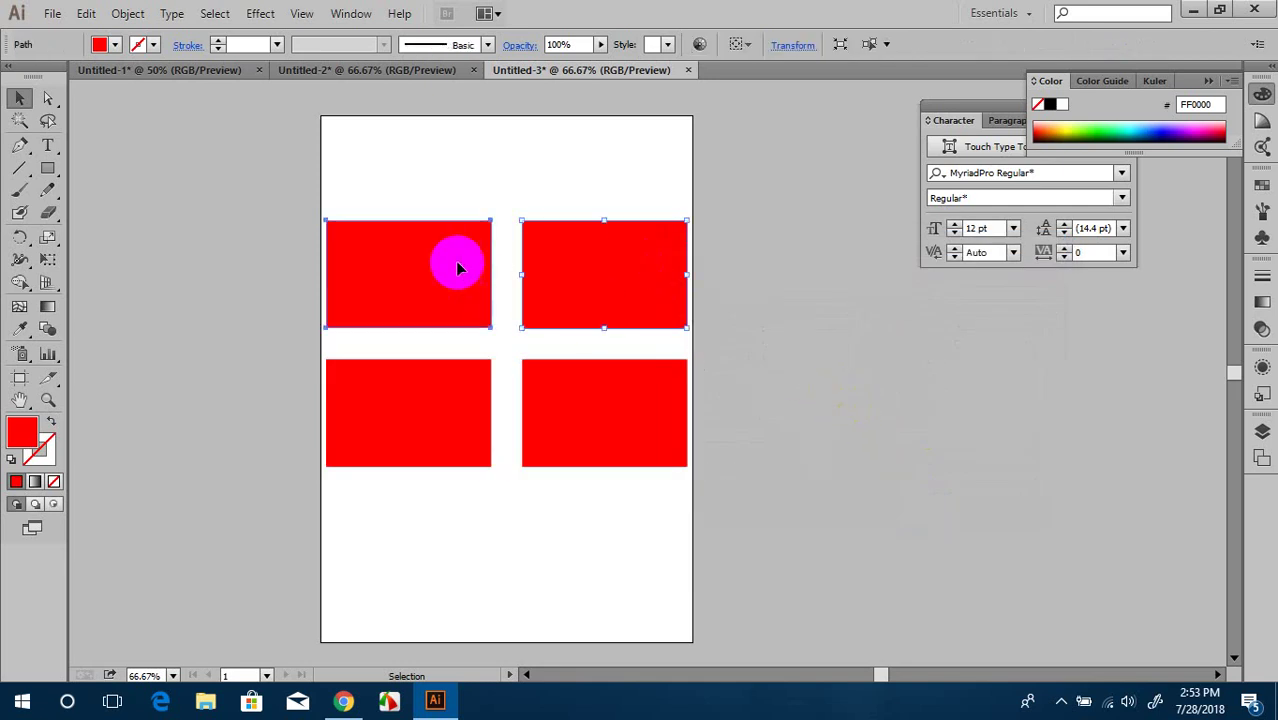
{"action": "left_click", "coordinate": [440, 418], "text": "shift"}
{"action": "left_click", "coordinate": [598, 424]}
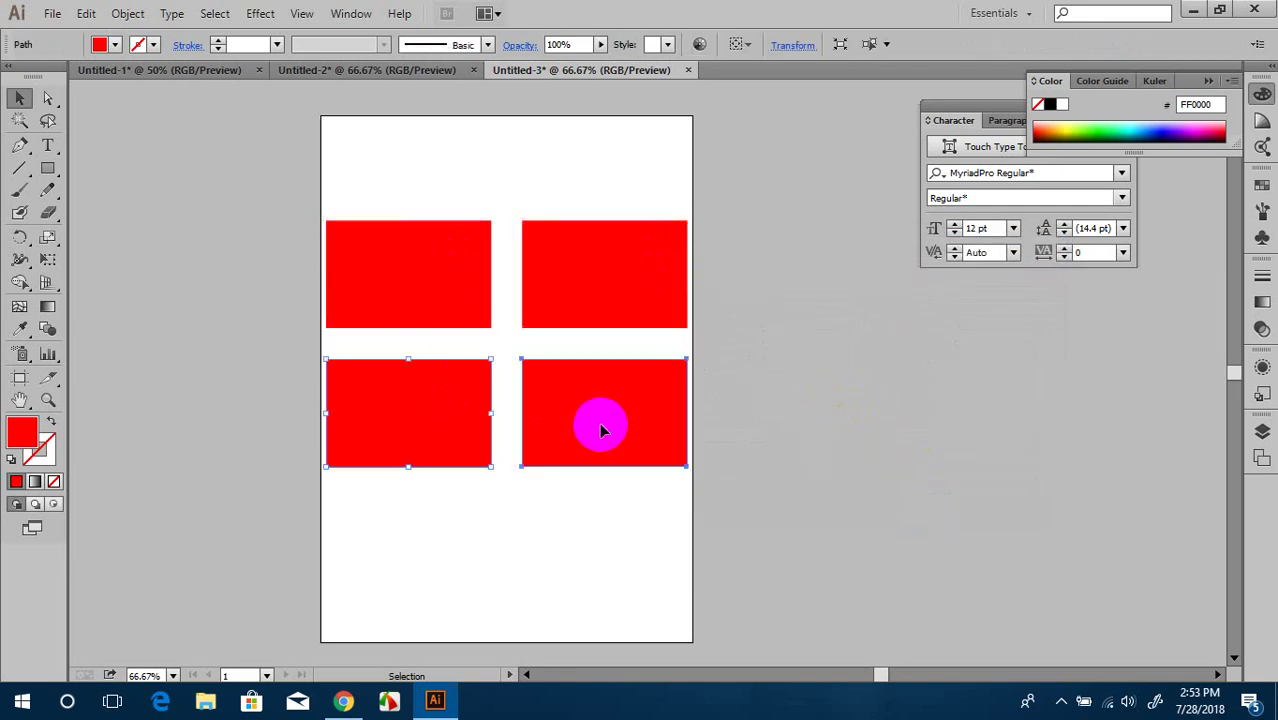
Step: Marquee-select all four red rectangles and group them into one object
{"action": "left_click", "coordinate": [786, 326]}
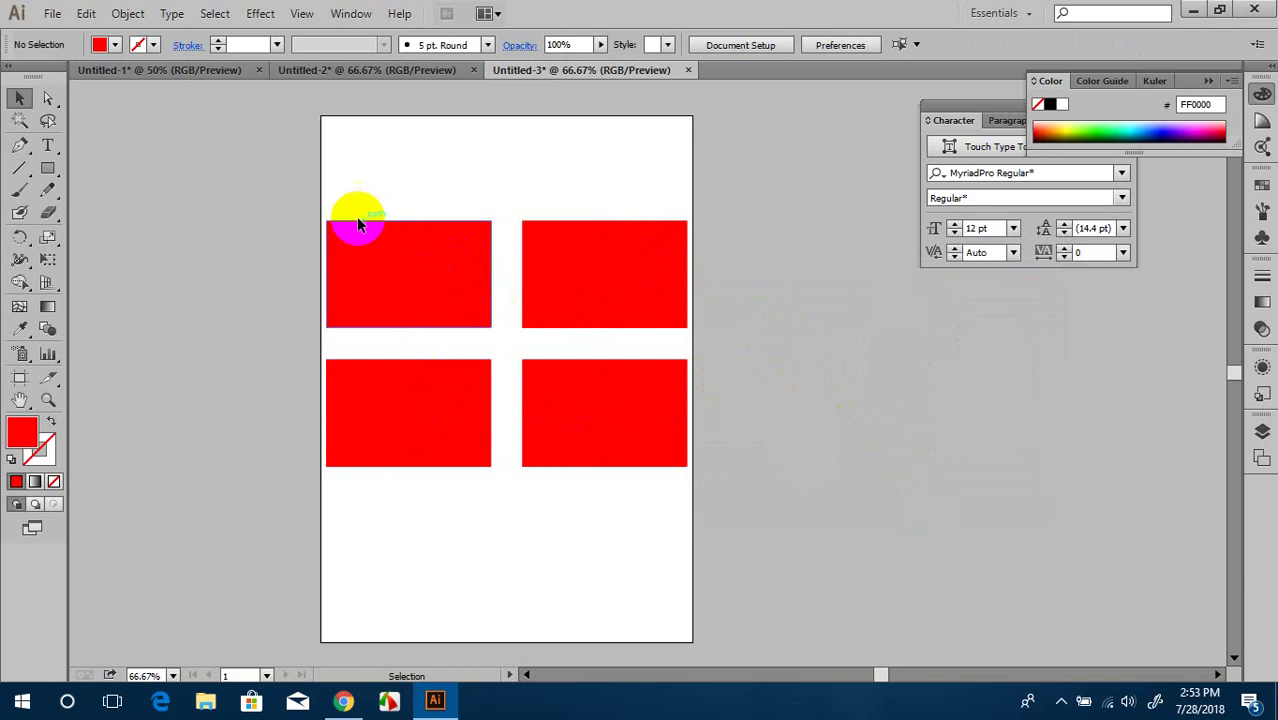
{"action": "left_click_drag", "start_coordinate": [263, 159], "coordinate": [865, 579]}
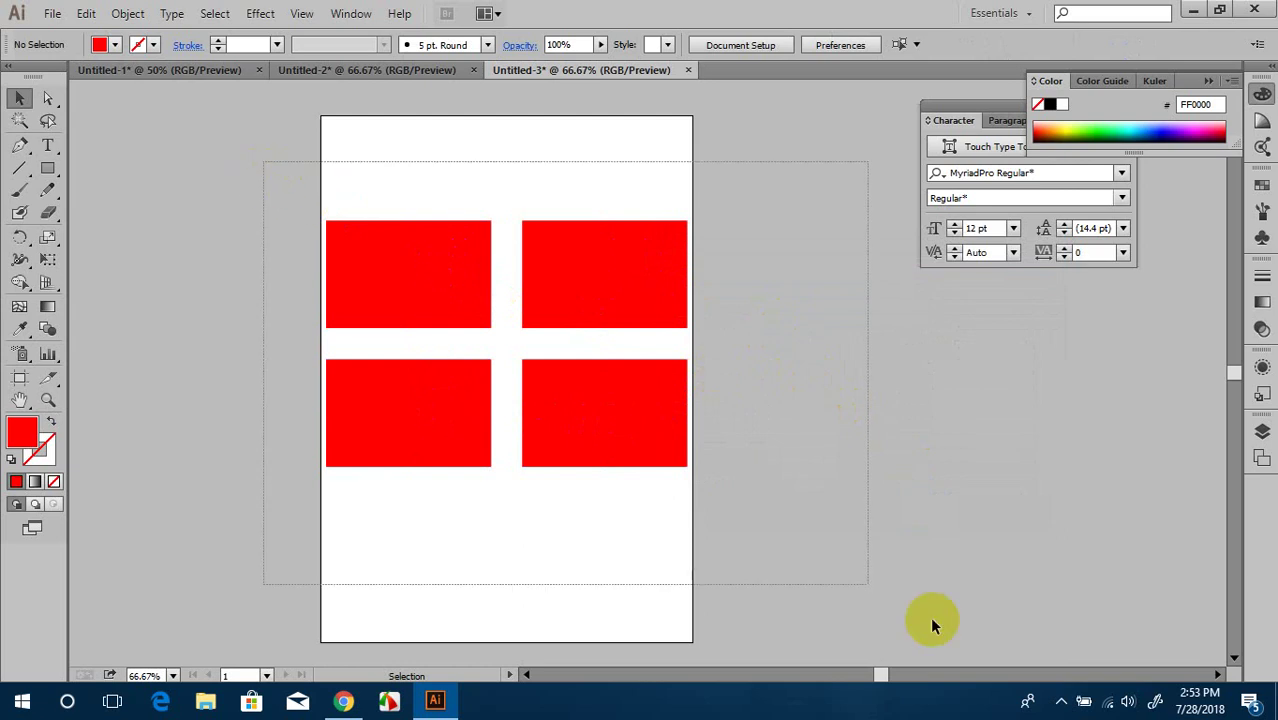
{"action": "right_click", "coordinate": [611, 301]}
{"action": "left_click", "coordinate": [665, 383]}
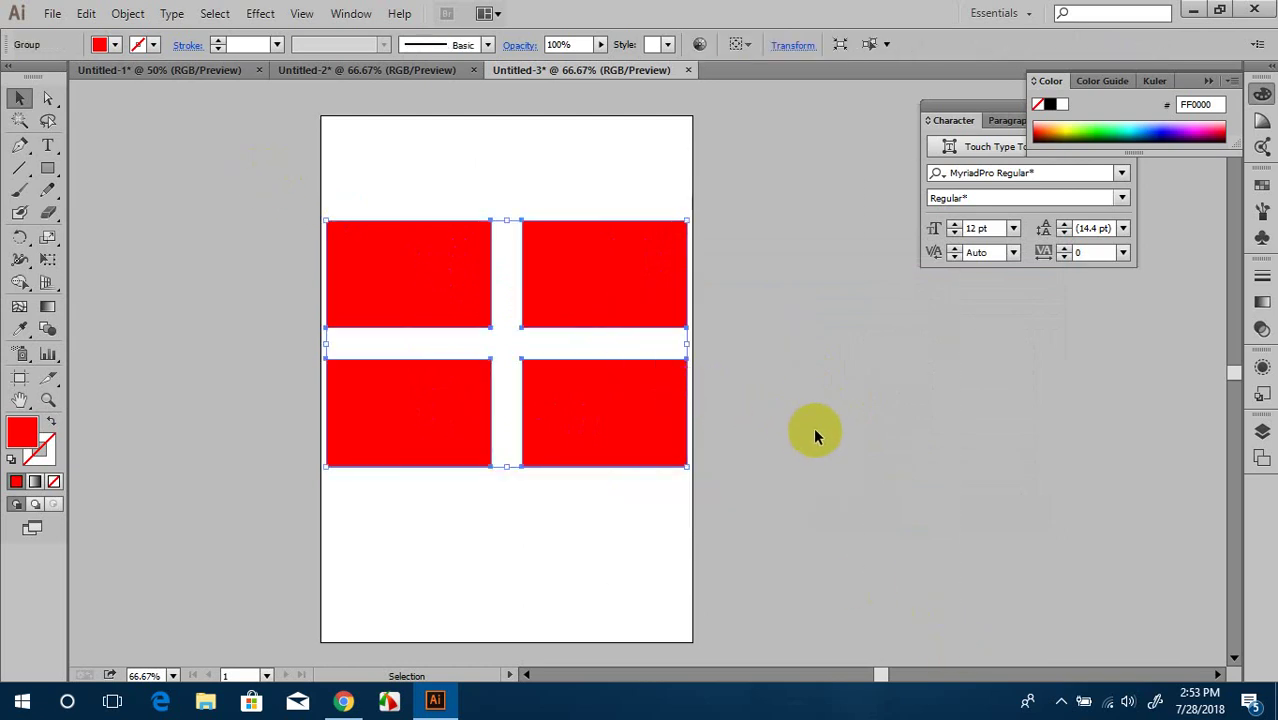
{"action": "left_click", "coordinate": [565, 234]}
{"action": "left_click", "coordinate": [338, 428]}
{"action": "left_click", "coordinate": [461, 319]}
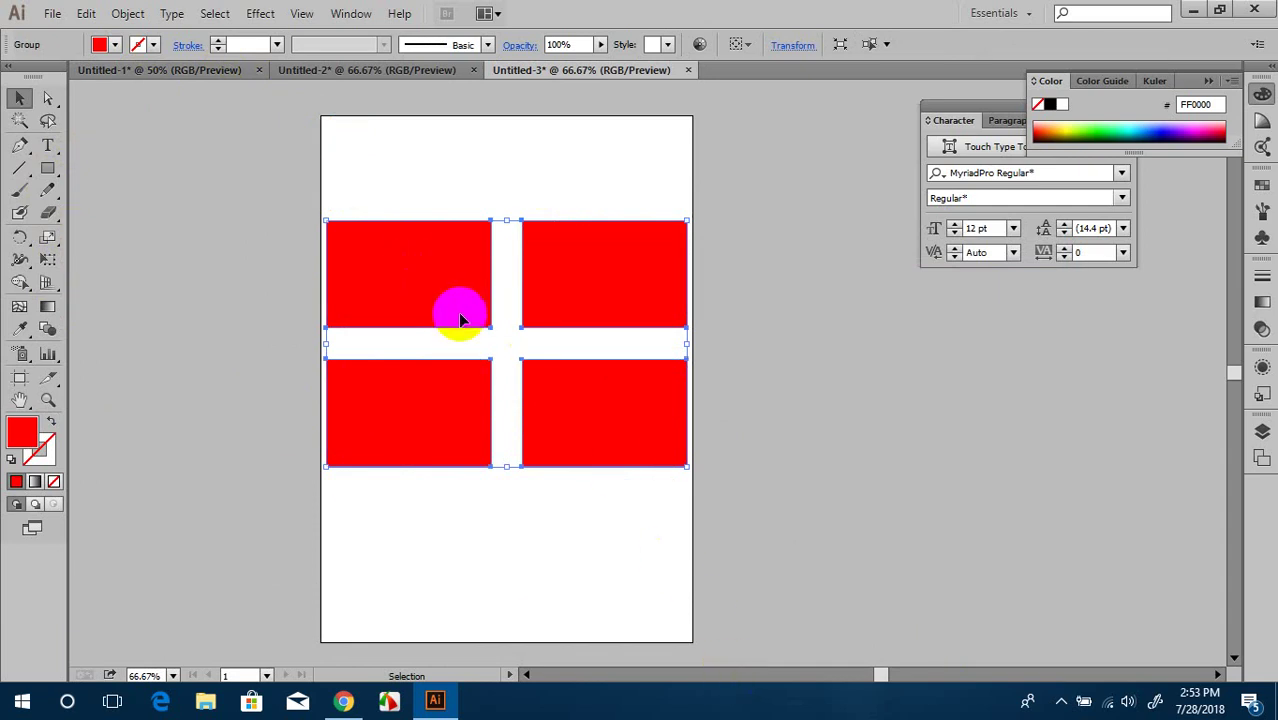
Step: Apply a Flag warp effect with -16% bend to the red group
{"action": "left_click", "coordinate": [259, 13]}
{"action": "mouse_move", "coordinate": [282, 256]}
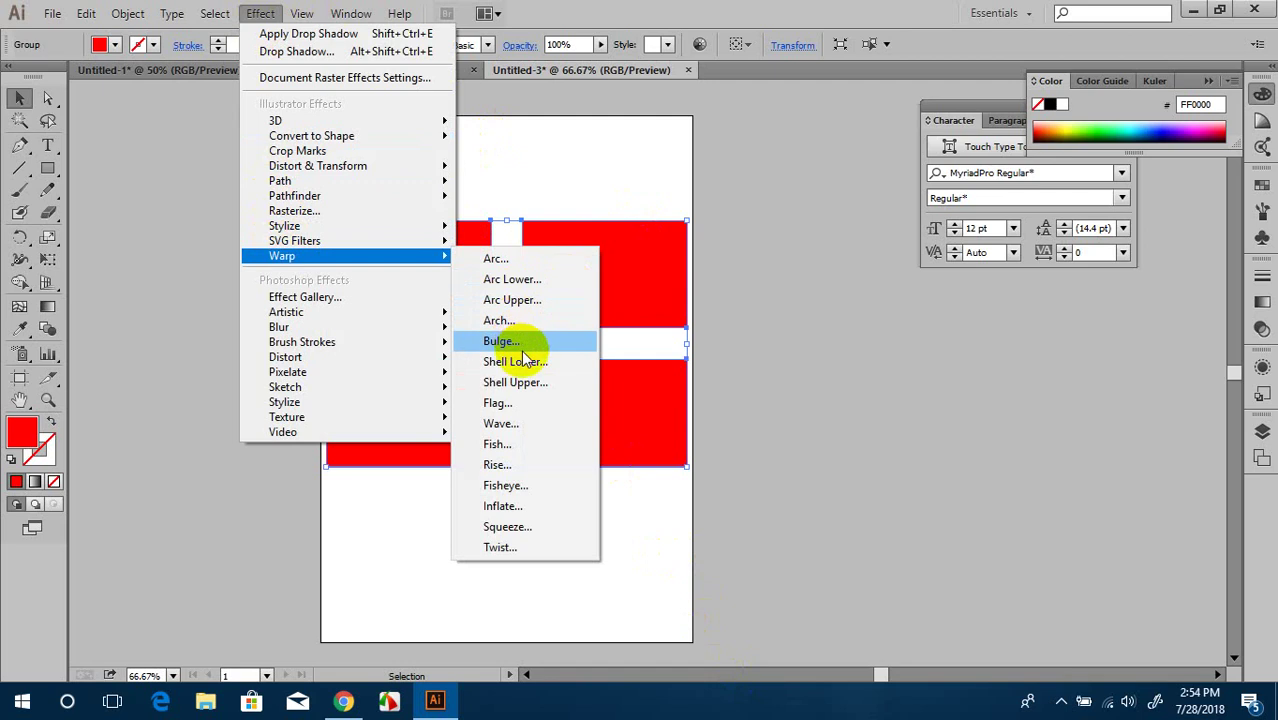
{"action": "left_click", "coordinate": [527, 404]}
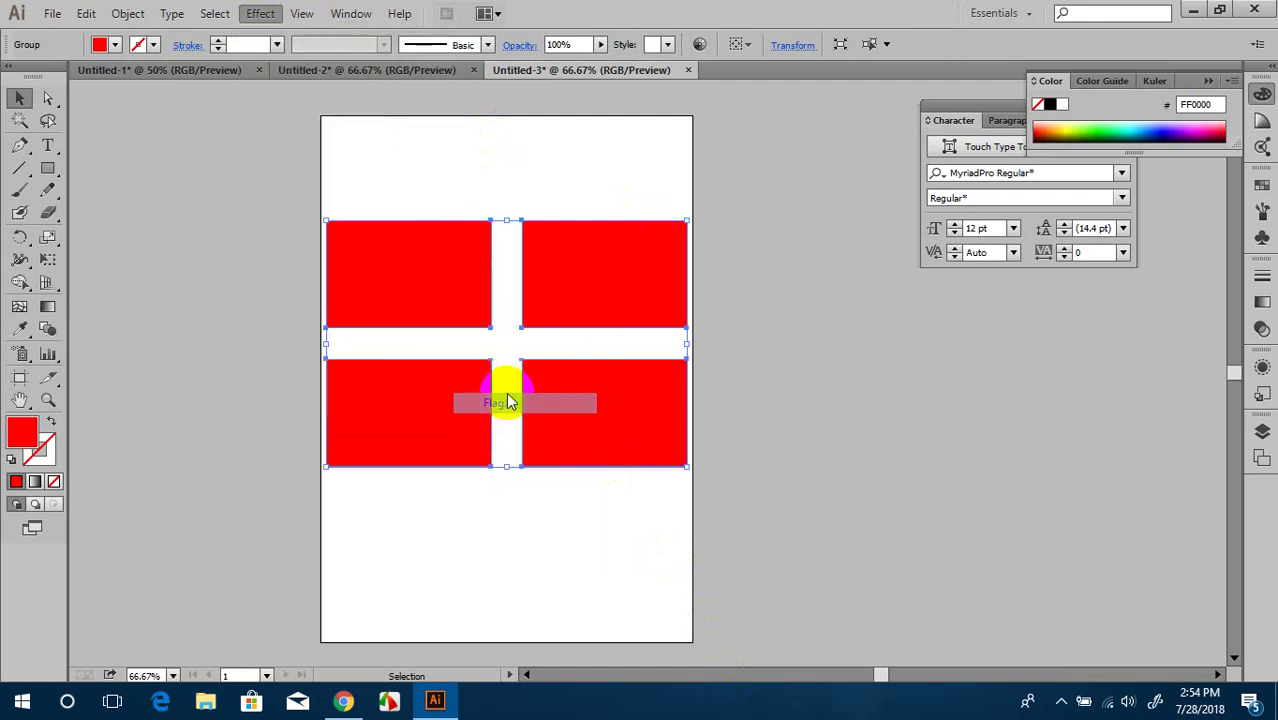
{"action": "left_click_drag", "start_coordinate": [997, 309], "coordinate": [937, 311]}
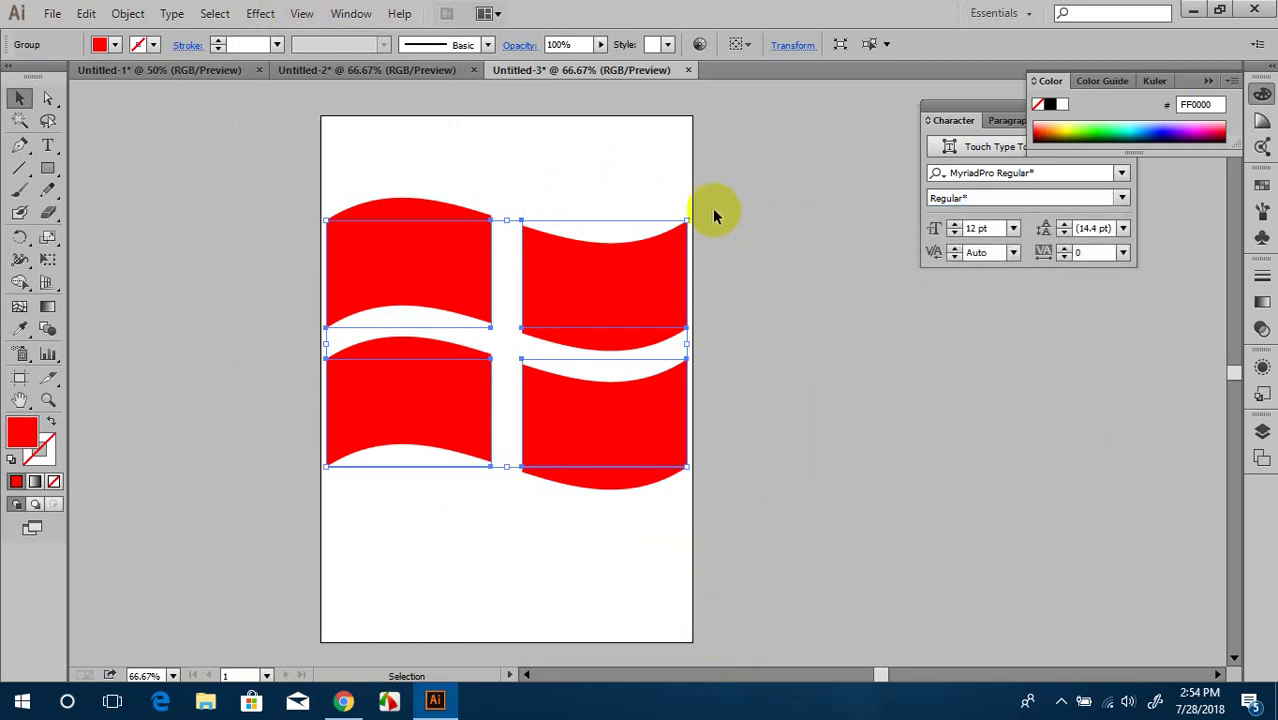
Step: Tilt the wavy group about -6° and shrink it slightly
{"action": "left_click_drag", "start_coordinate": [690, 202], "coordinate": [708, 236]}
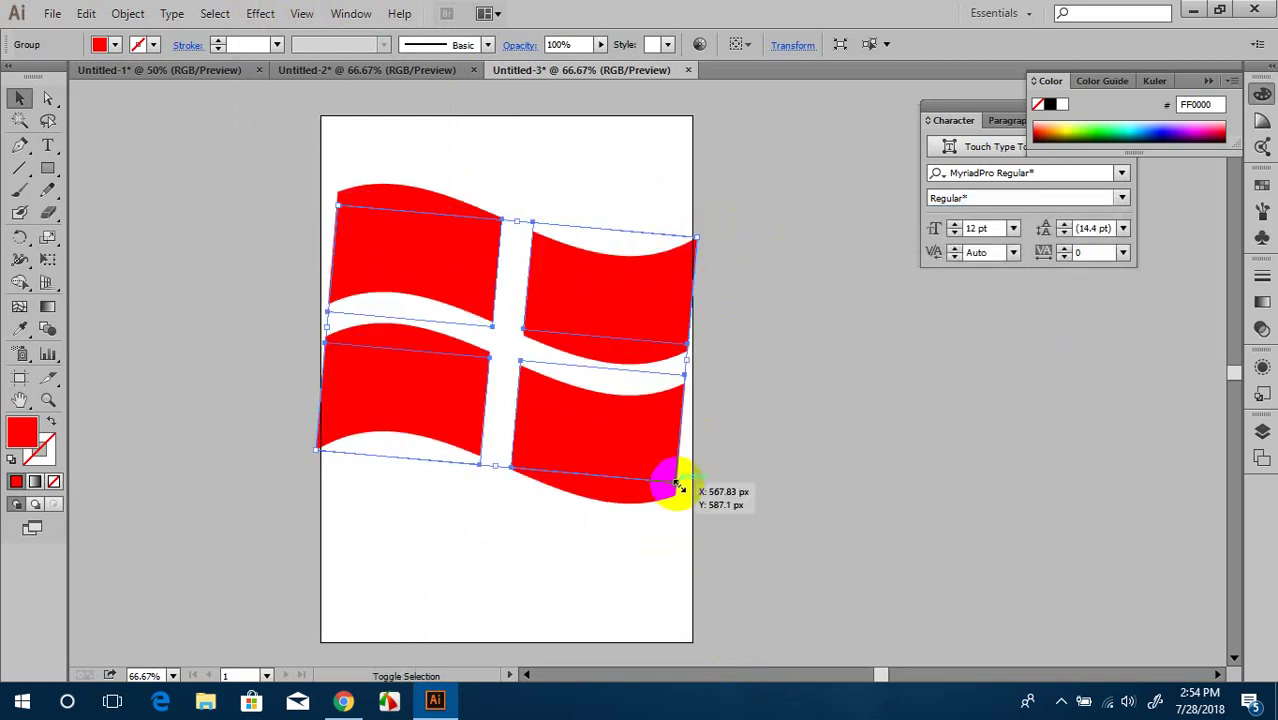
{"action": "left_click_drag", "start_coordinate": [678, 487], "coordinate": [639, 449]}
{"action": "key", "text": "ctrl+1"}
{"action": "left_click", "coordinate": [580, 395], "text": "ctrl"}
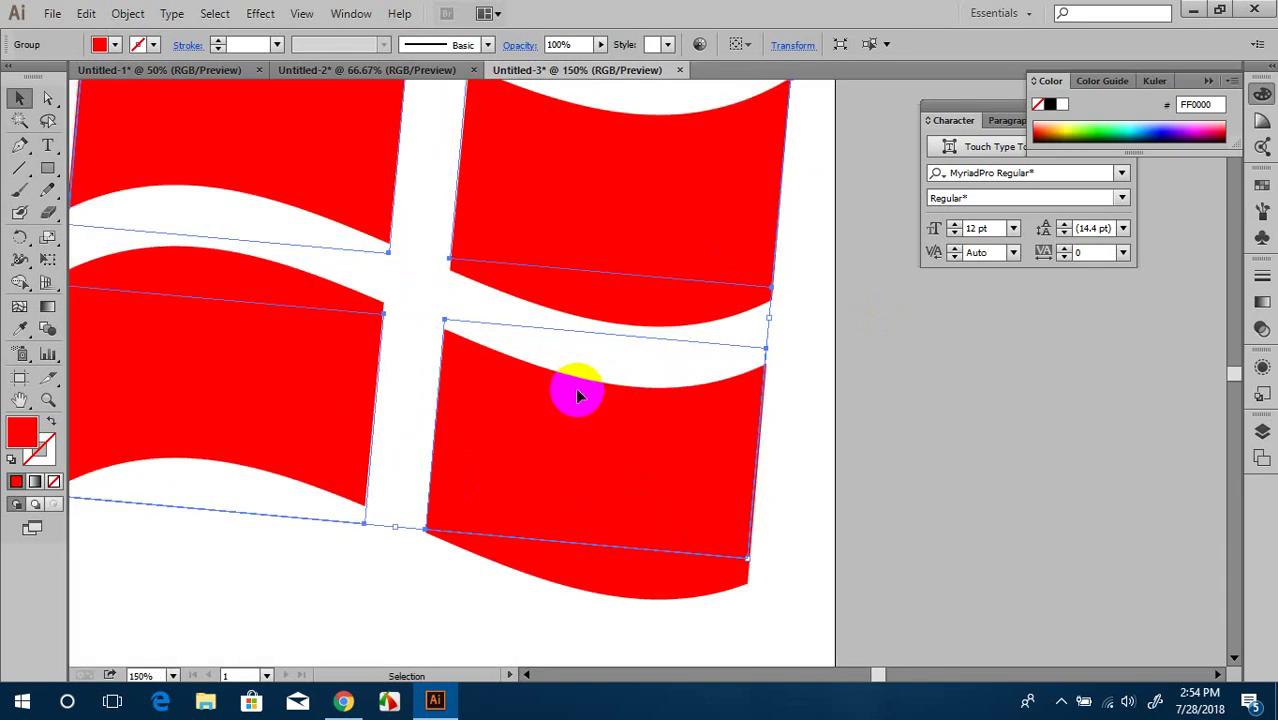
{"action": "left_click", "coordinate": [679, 456], "text": "ctrl+alt"}
{"action": "left_click", "coordinate": [585, 344]}
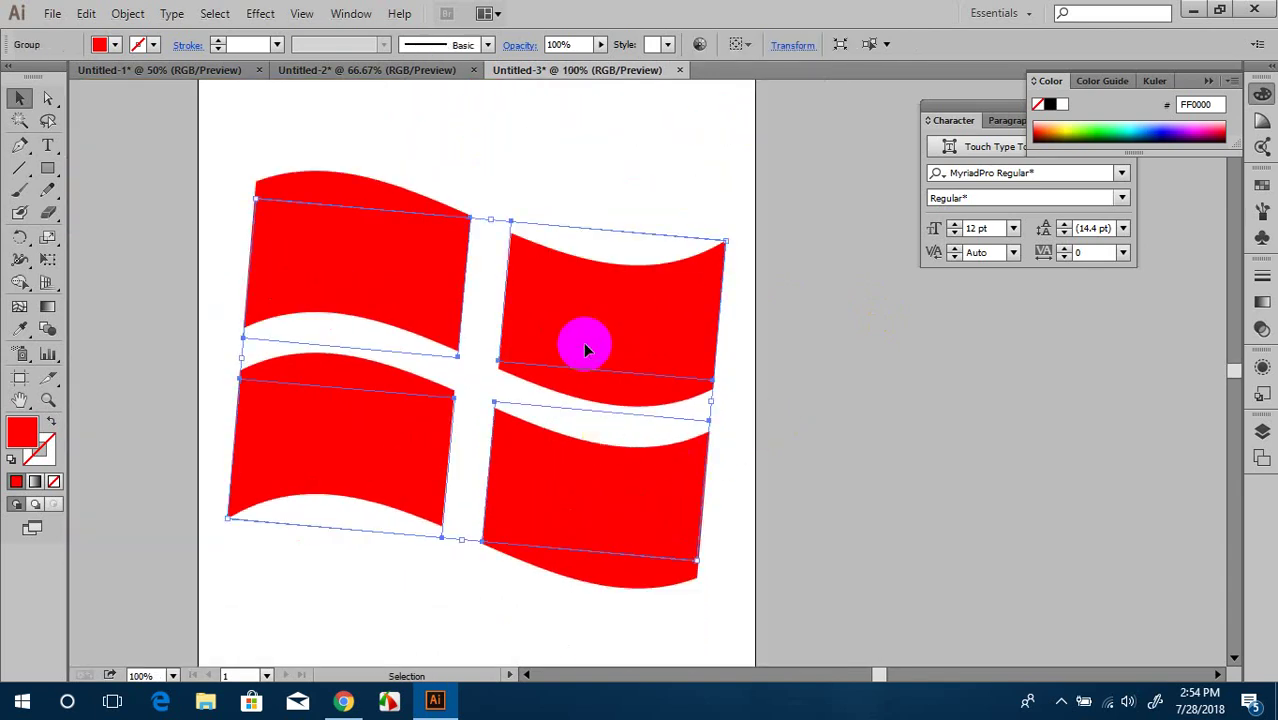
Step: Give the wavy panels a radial white-to-black gradient angled 138.5° toward the top-left
{"action": "left_click", "coordinate": [35, 481]}
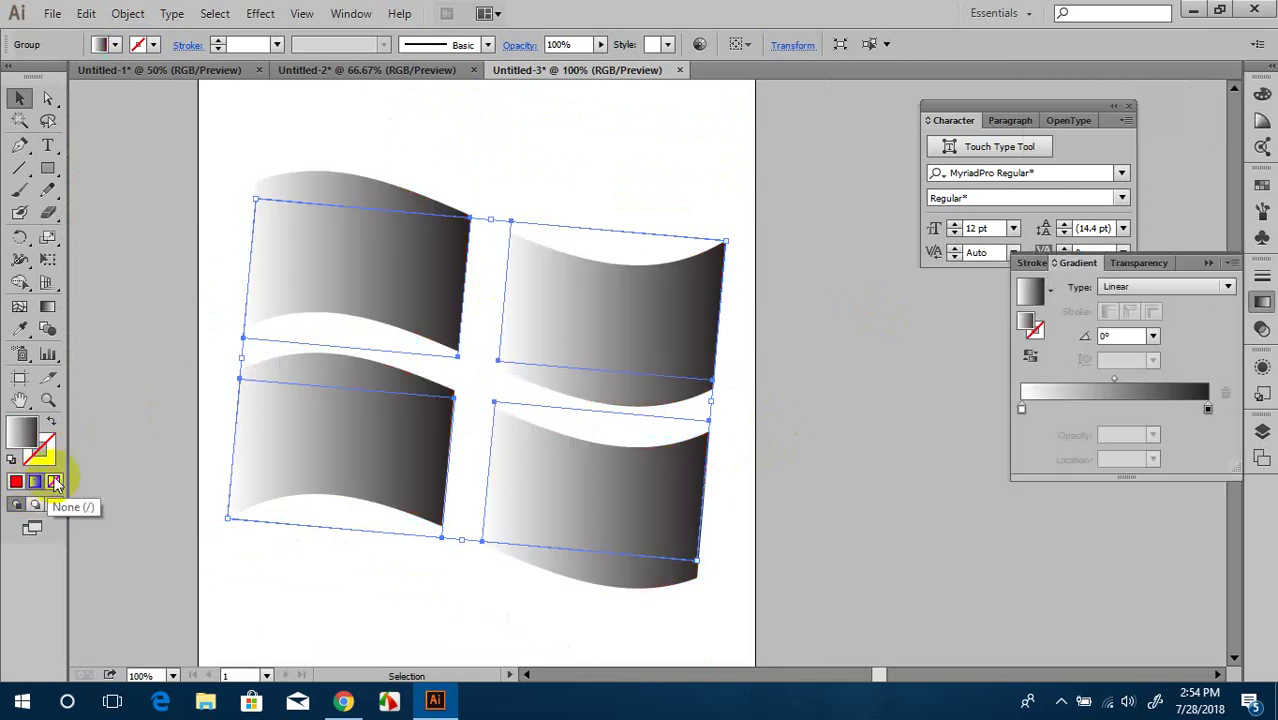
{"action": "left_click", "coordinate": [420, 340]}
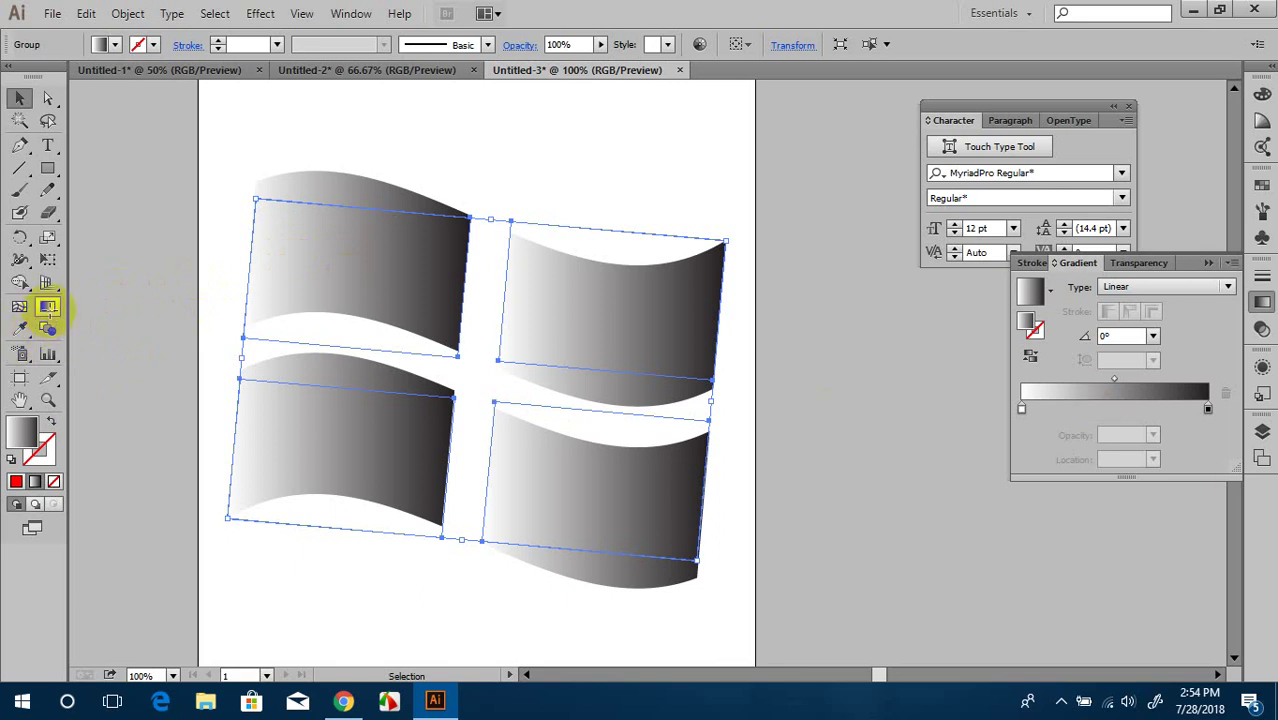
{"action": "left_click", "coordinate": [47, 308]}
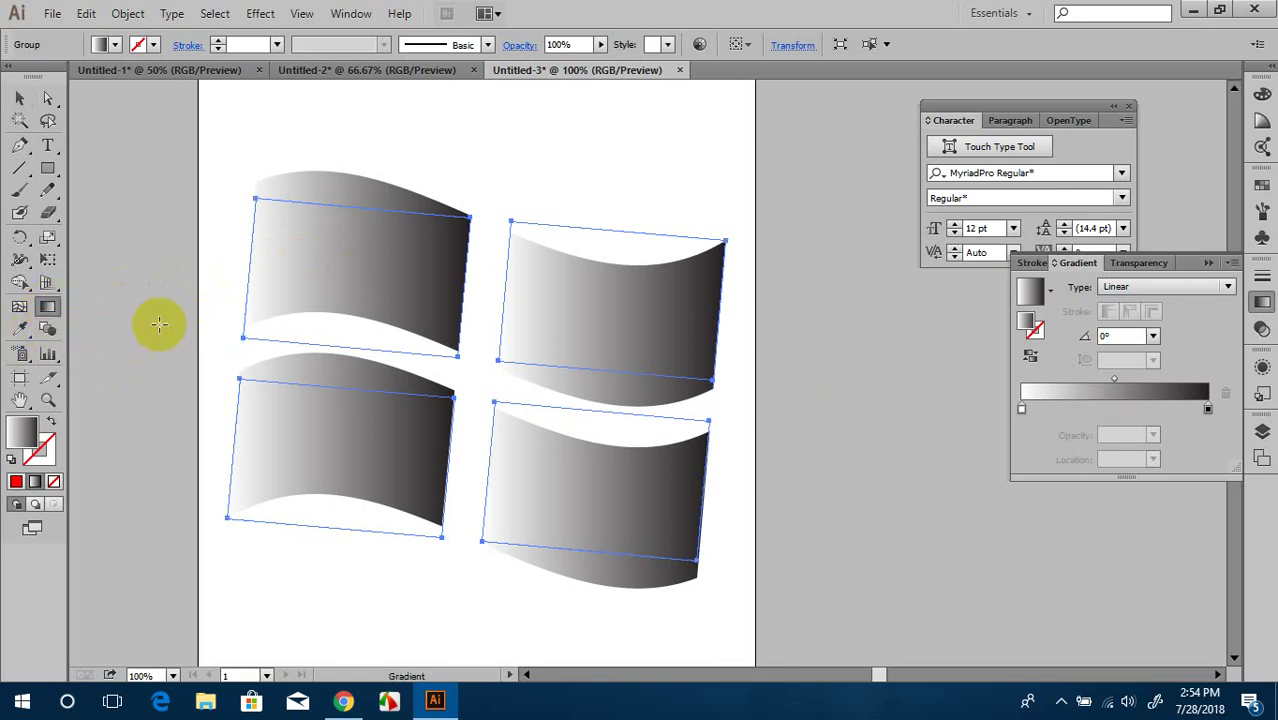
{"action": "left_click_drag", "start_coordinate": [471, 383], "coordinate": [256, 188]}
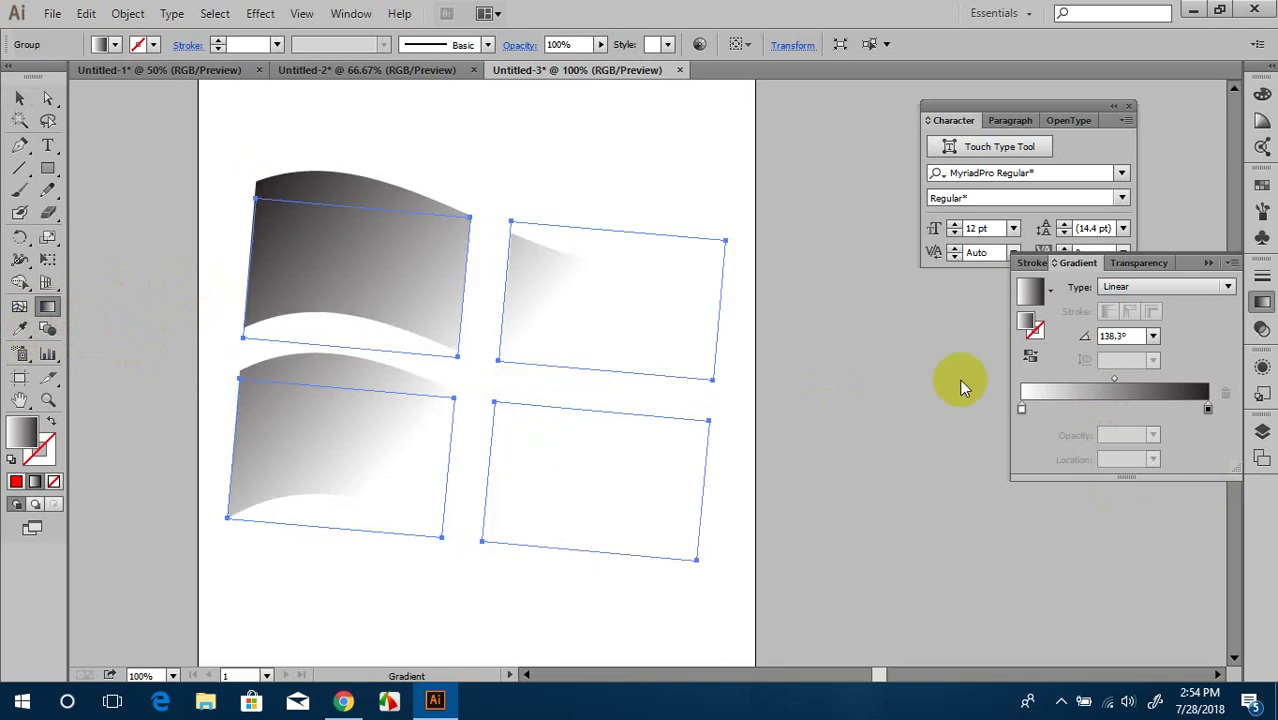
{"action": "left_click", "coordinate": [1178, 286]}
{"action": "left_click", "coordinate": [1126, 332]}
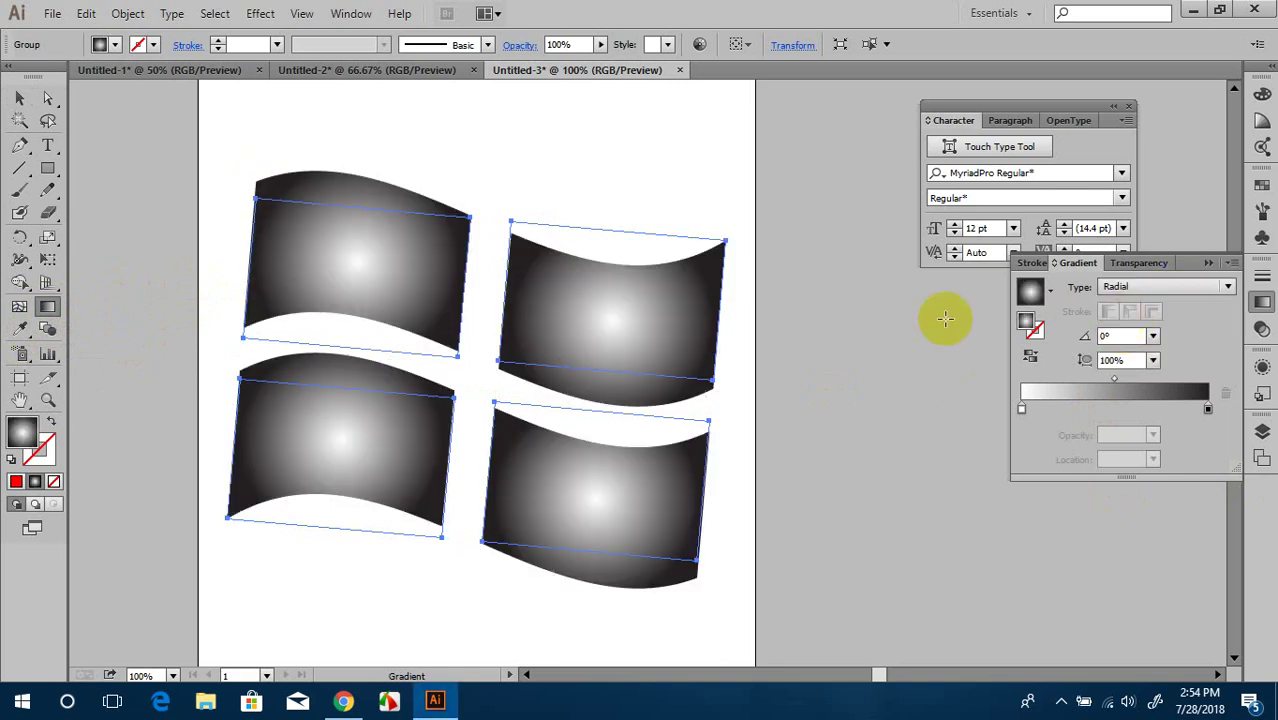
{"action": "left_click_drag", "start_coordinate": [476, 383], "coordinate": [260, 189]}
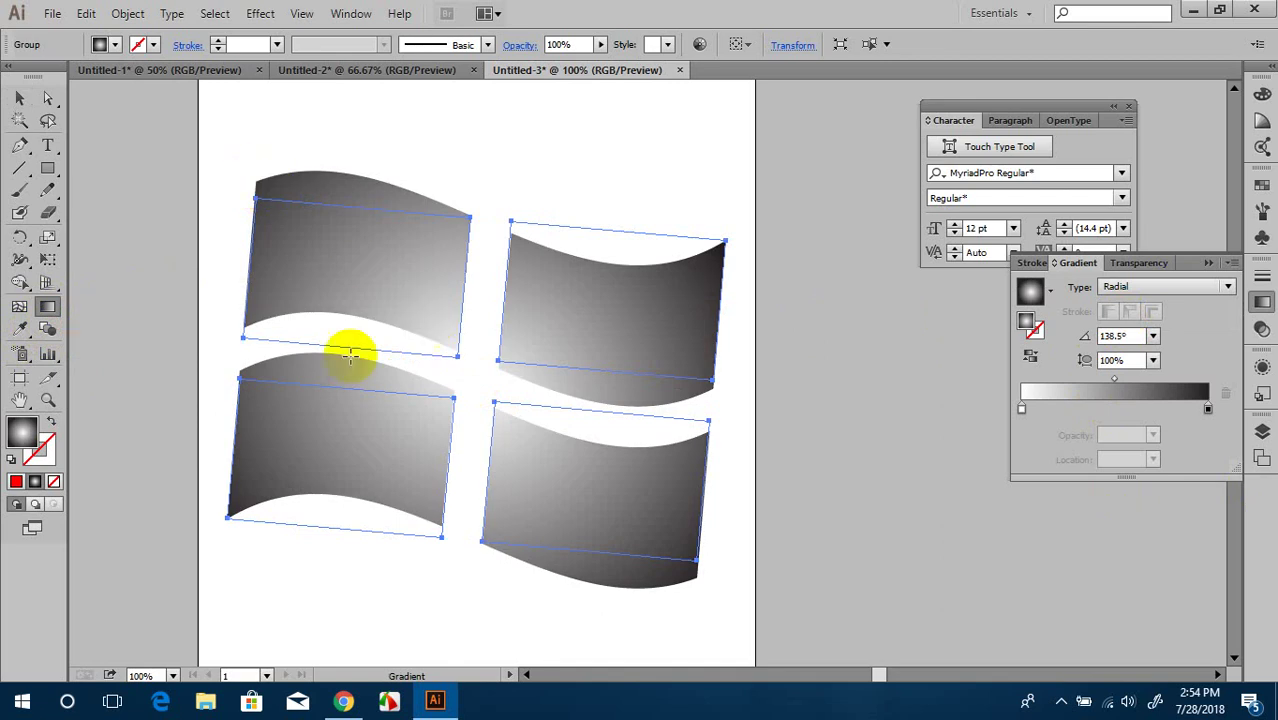
{"action": "left_click", "coordinate": [19, 98]}
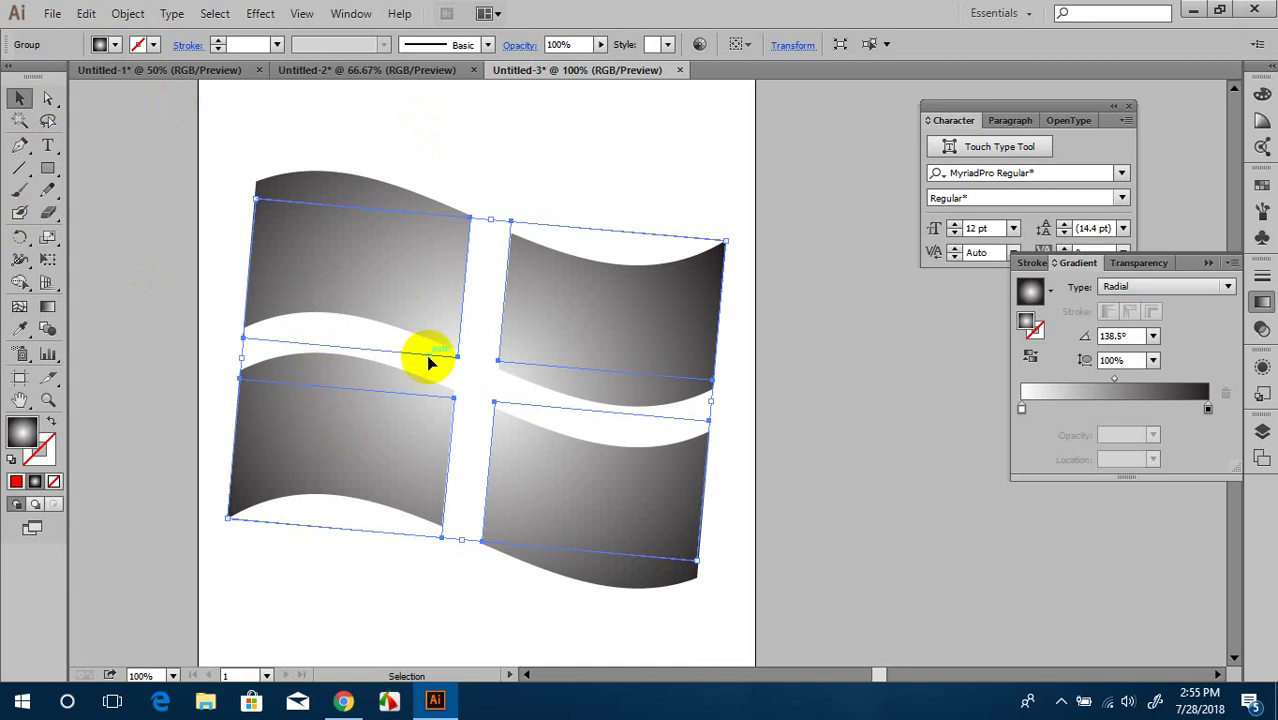
{"action": "left_click", "coordinate": [462, 148]}
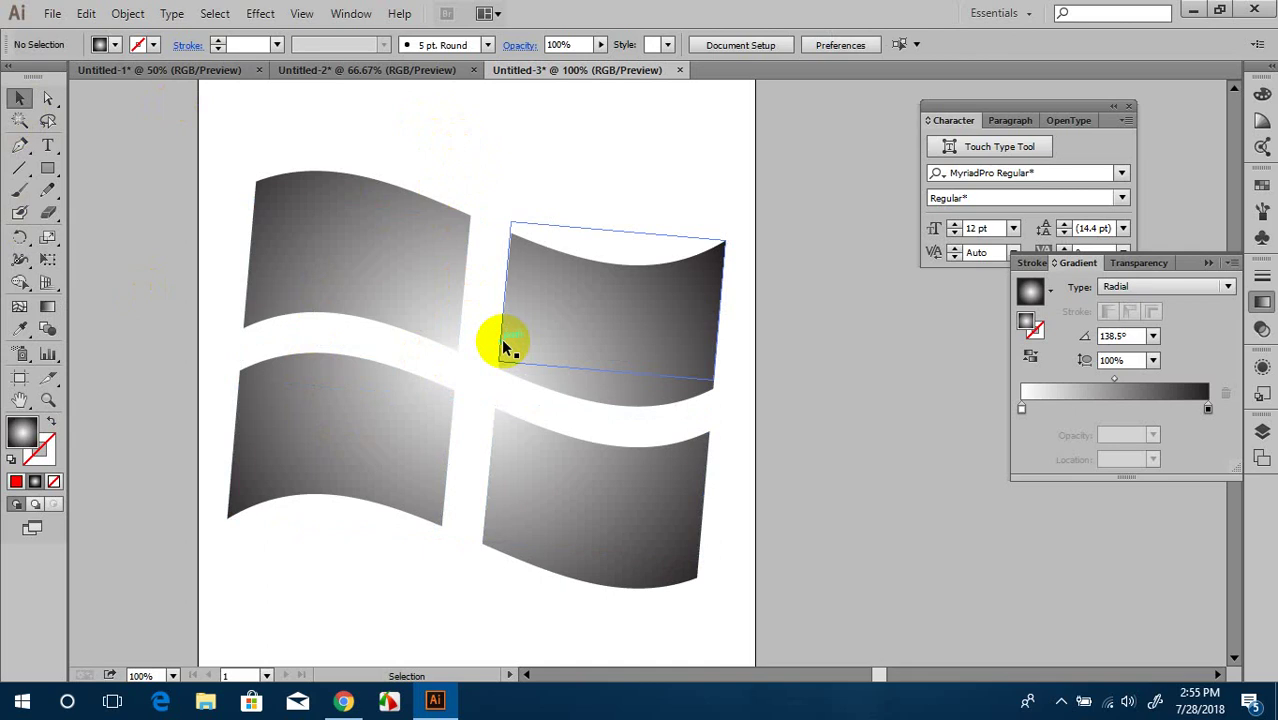
Step: Direct-select only the top-left panel's path
{"action": "left_click", "coordinate": [371, 240]}
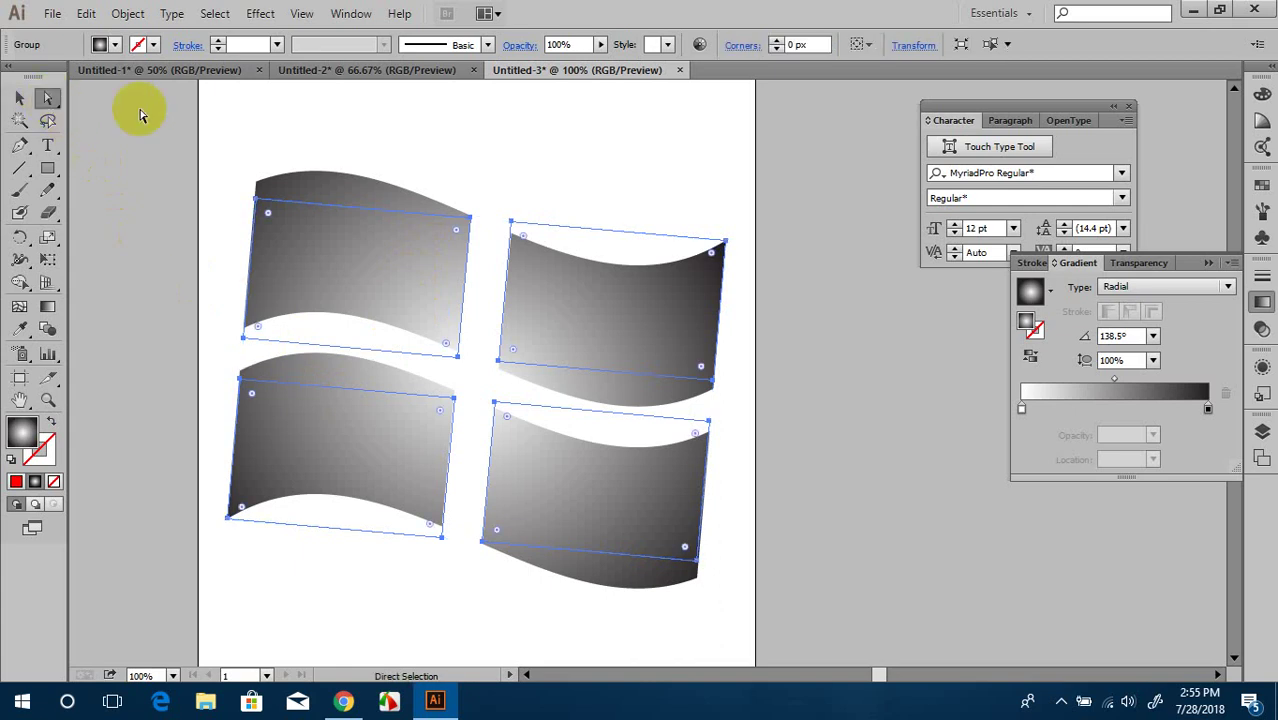
{"action": "left_click", "coordinate": [303, 135]}
{"action": "left_click", "coordinate": [405, 278]}
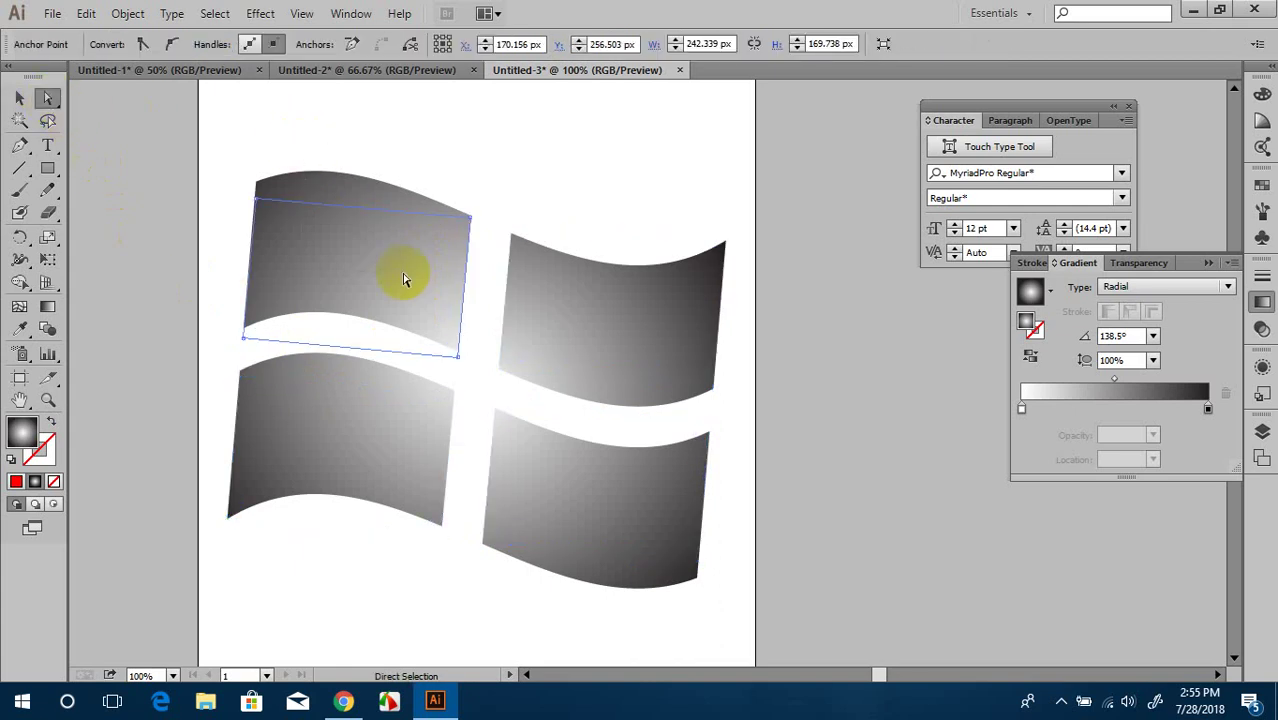
{"action": "left_click_drag", "start_coordinate": [342, 143], "coordinate": [425, 276]}
Step: Set its gradient's dark end stop to orange-red R255 G52 B0 (FF3400)
{"action": "double_click", "coordinate": [1208, 410]}
{"action": "left_click", "coordinate": [1203, 428]}
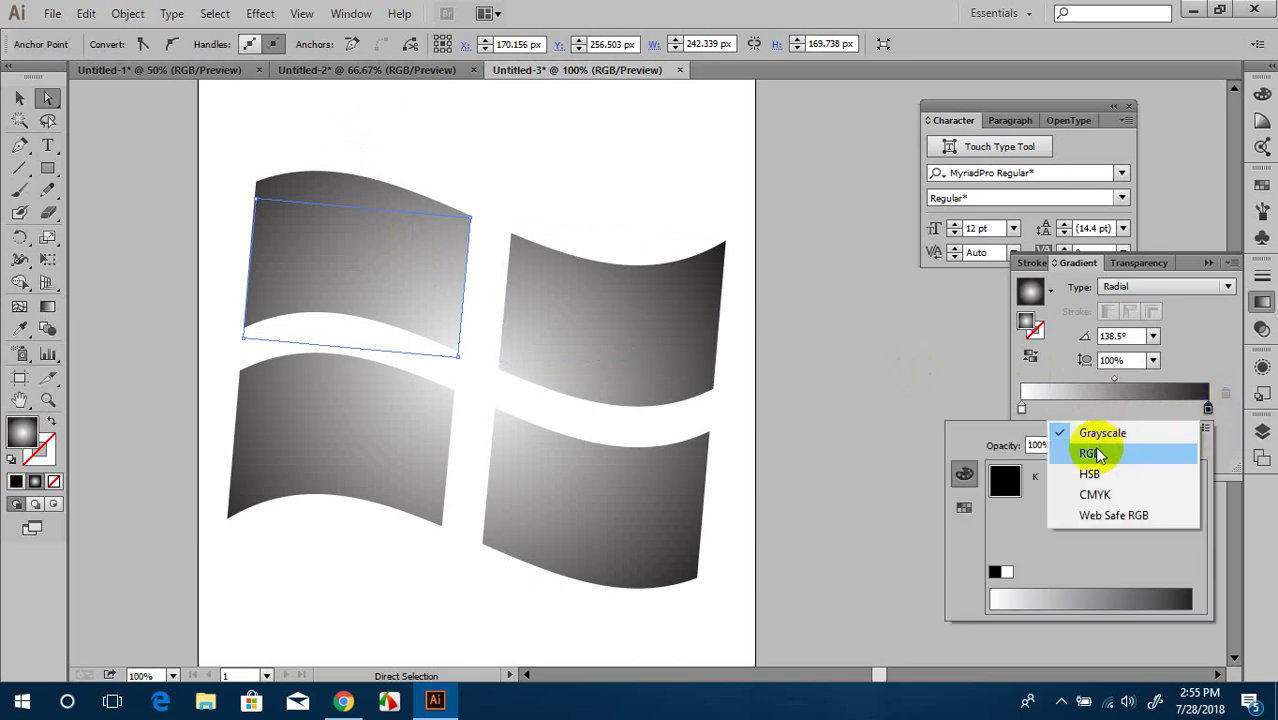
{"action": "left_click", "coordinate": [1090, 451]}
{"action": "left_click_drag", "start_coordinate": [1125, 476], "coordinate": [1150, 476]}
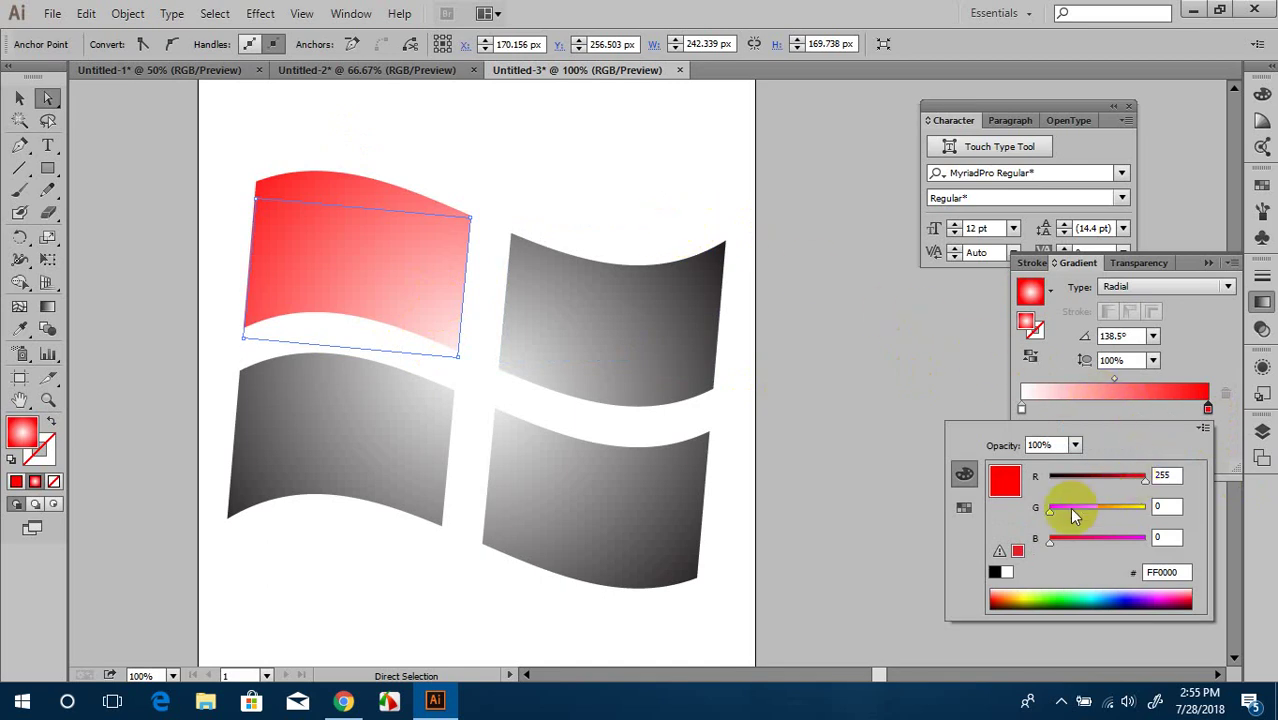
{"action": "left_click_drag", "start_coordinate": [1051, 507], "coordinate": [1067, 510]}
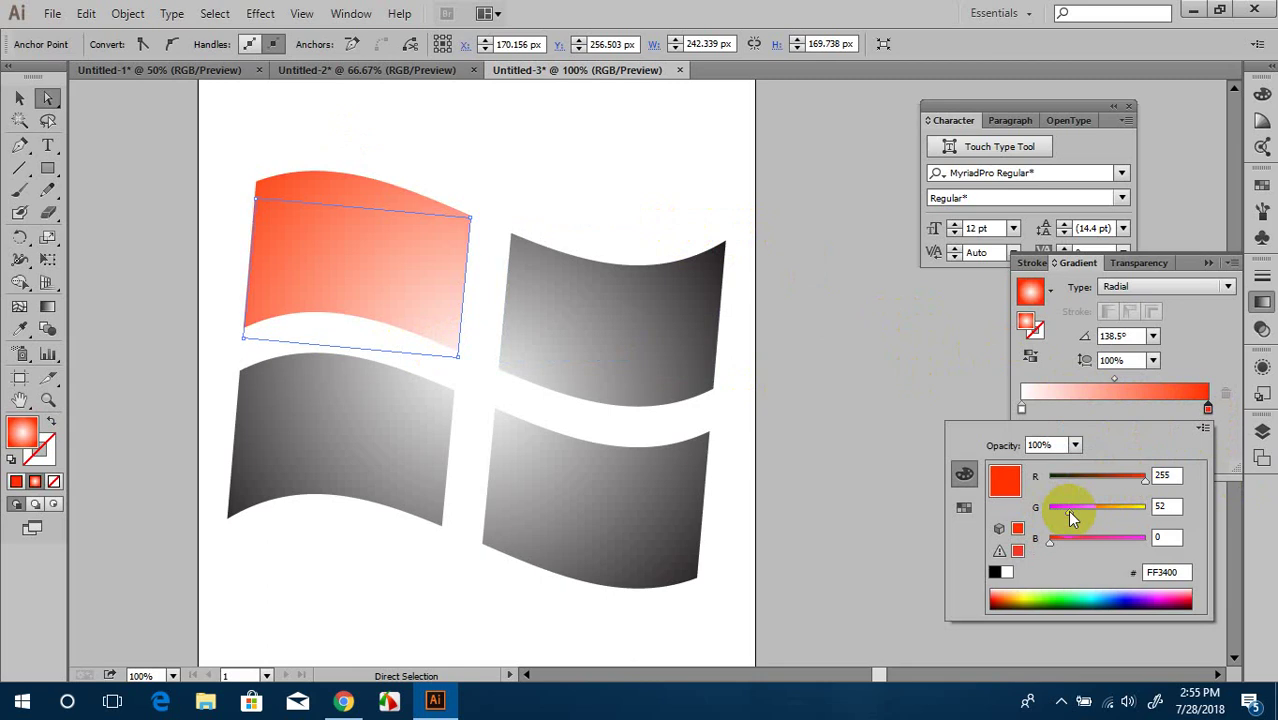
{"action": "left_click", "coordinate": [692, 205]}
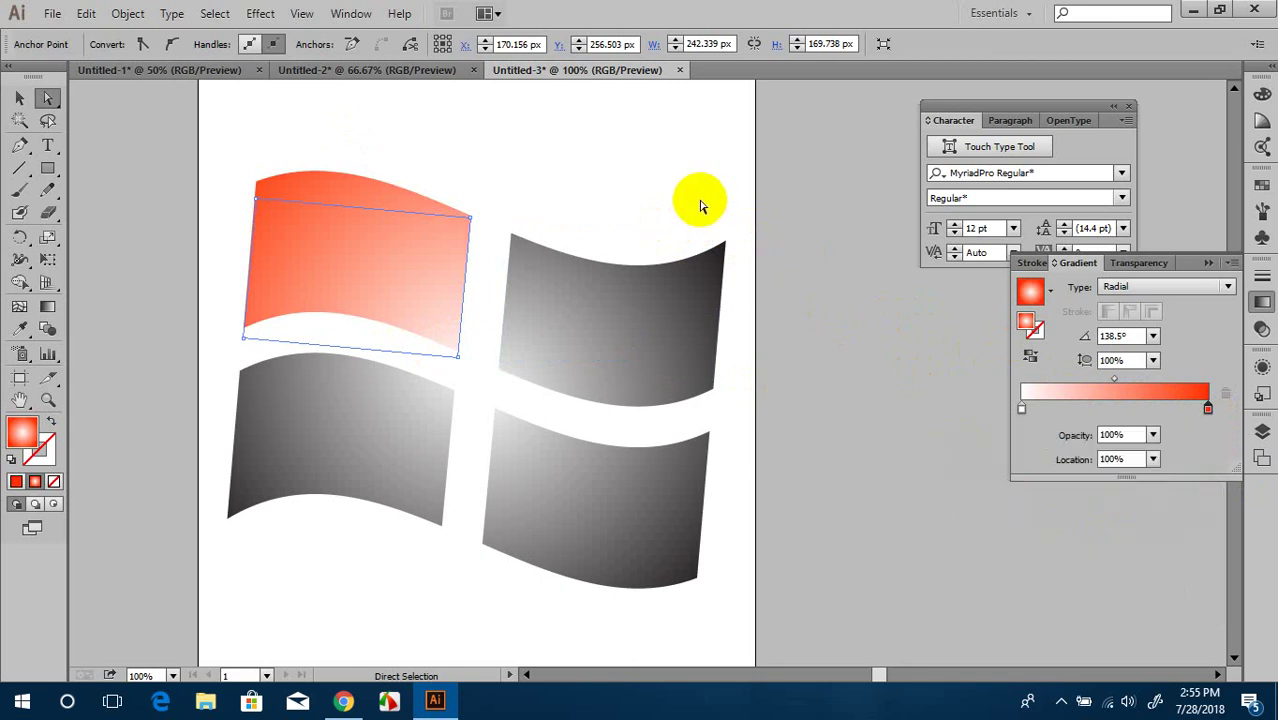
{"action": "left_click", "coordinate": [724, 242]}
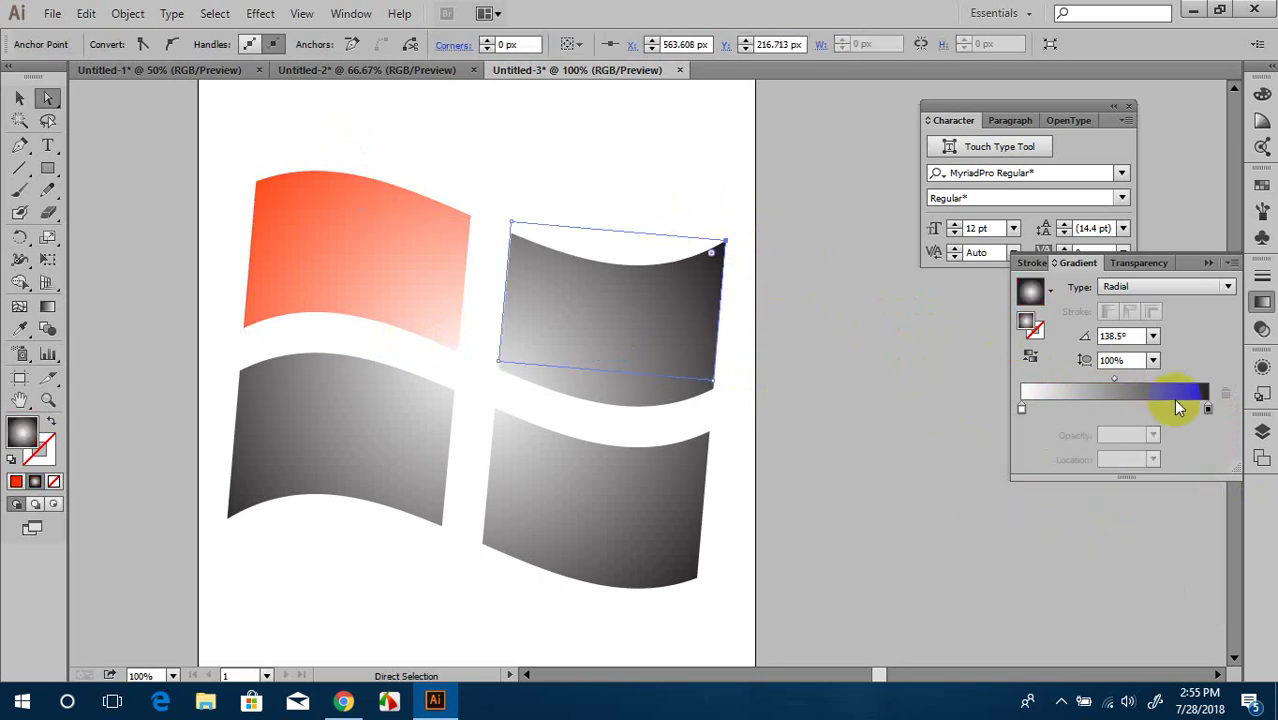
Step: Set the top-right panel's gradient end stop to green 00FF00
{"action": "double_click", "coordinate": [1207, 408]}
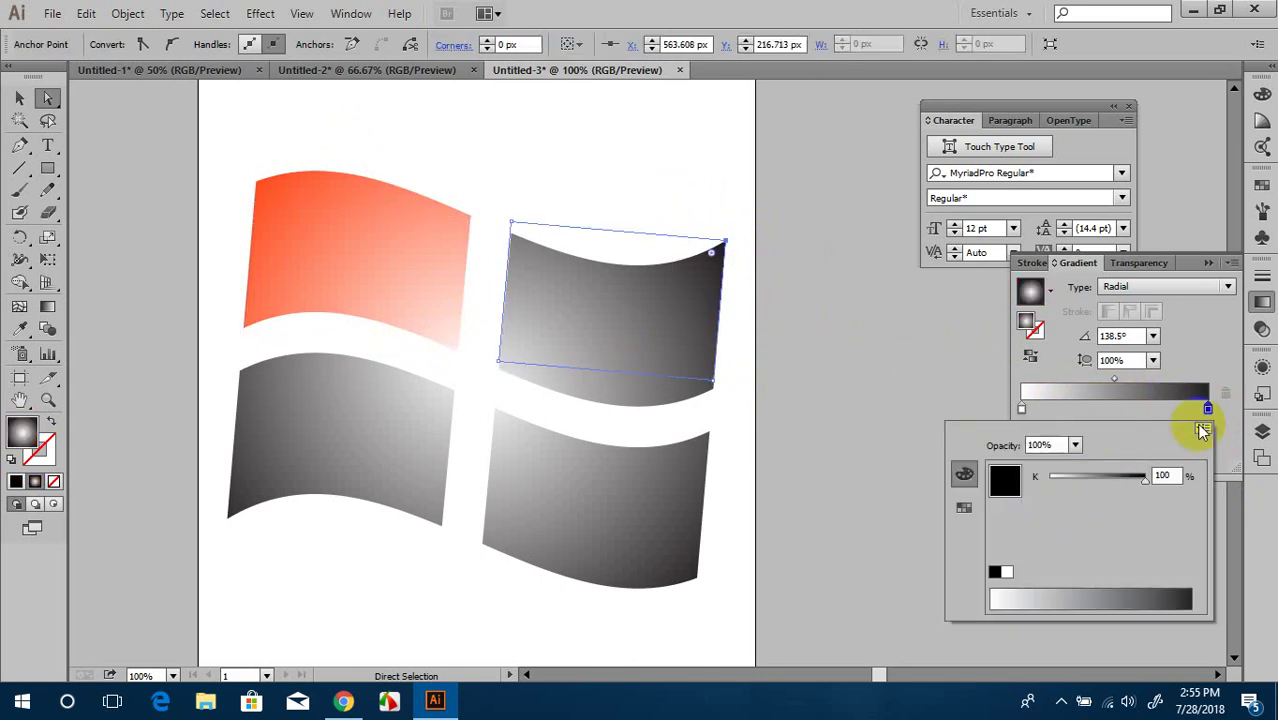
{"action": "left_click", "coordinate": [1205, 428]}
{"action": "left_click", "coordinate": [1090, 453]}
{"action": "left_click_drag", "start_coordinate": [1100, 506], "coordinate": [1186, 505]}
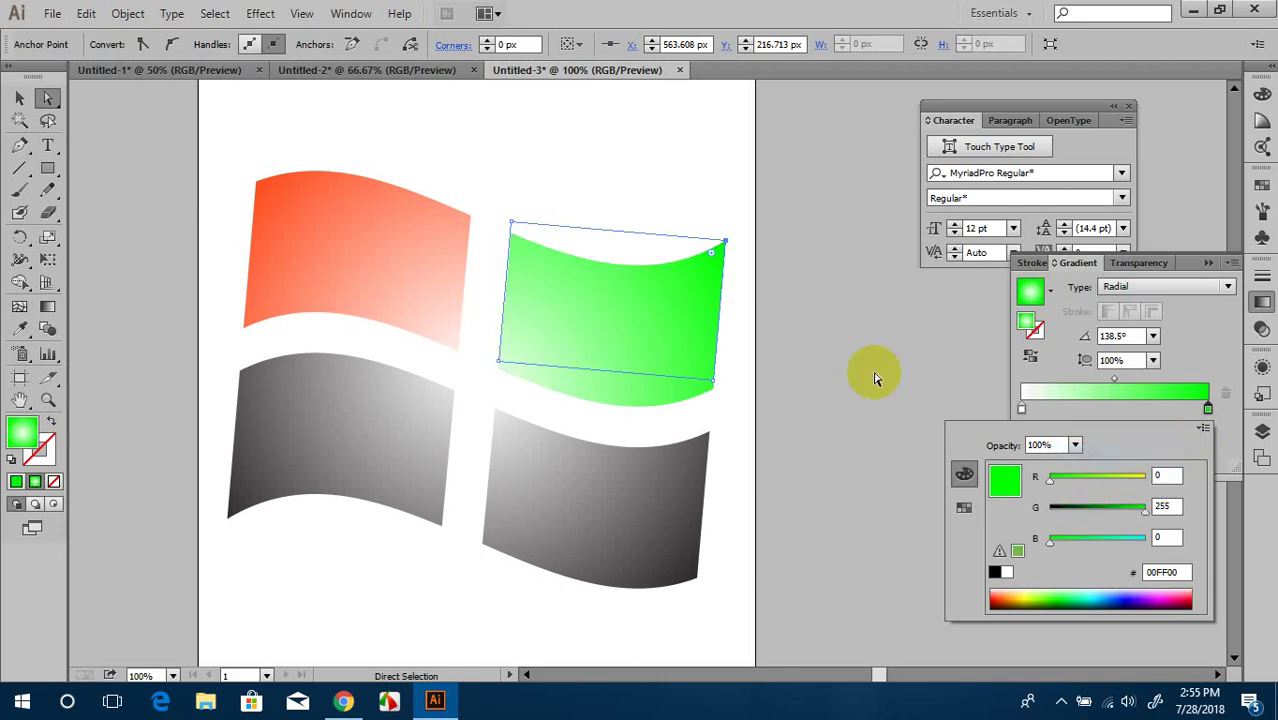
Step: Make the bottom-right panel's gradient end in yellow FFFF00
{"action": "left_click", "coordinate": [651, 490]}
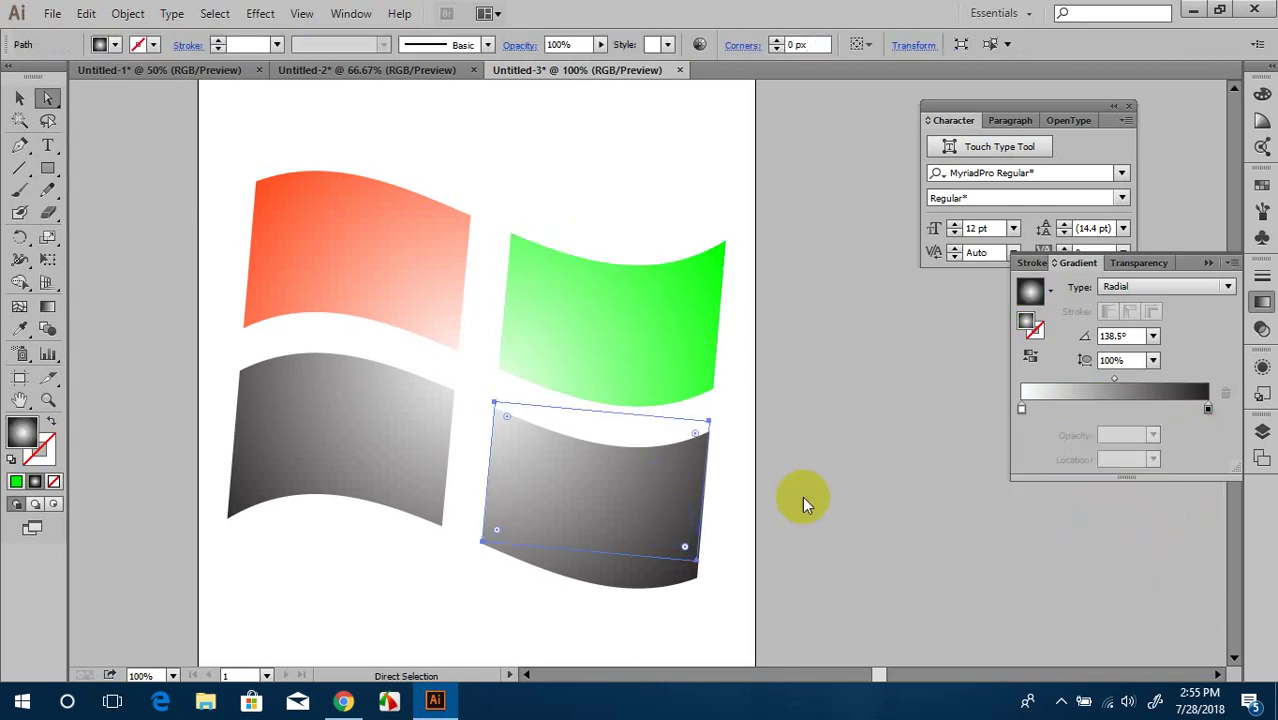
{"action": "double_click", "coordinate": [1207, 408]}
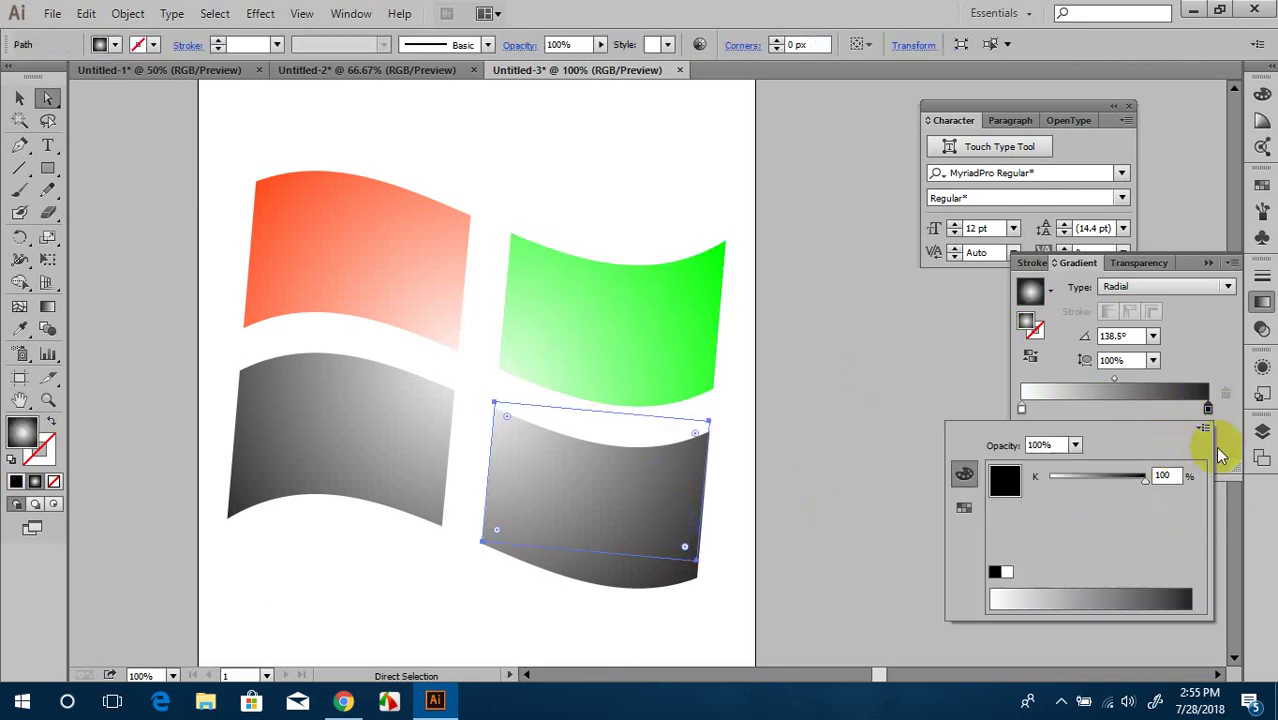
{"action": "left_click", "coordinate": [1203, 430]}
{"action": "left_click", "coordinate": [1090, 453]}
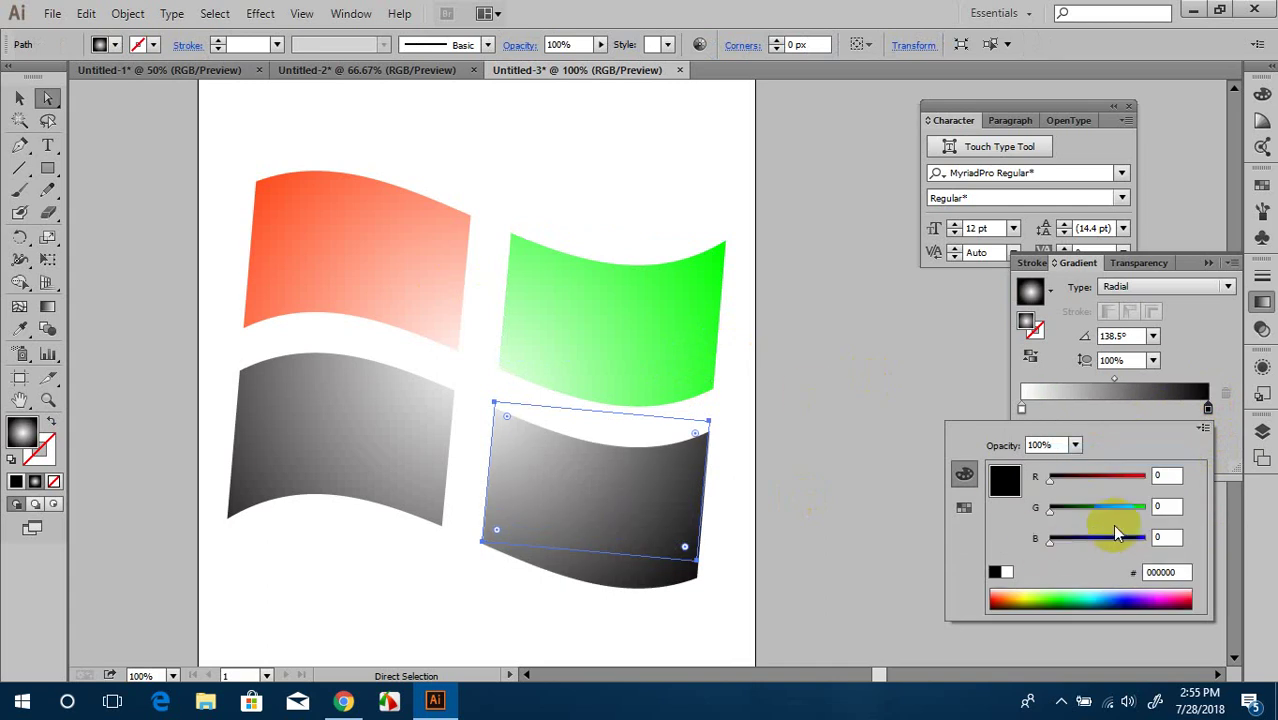
{"action": "left_click_drag", "start_coordinate": [1063, 510], "coordinate": [1208, 490]}
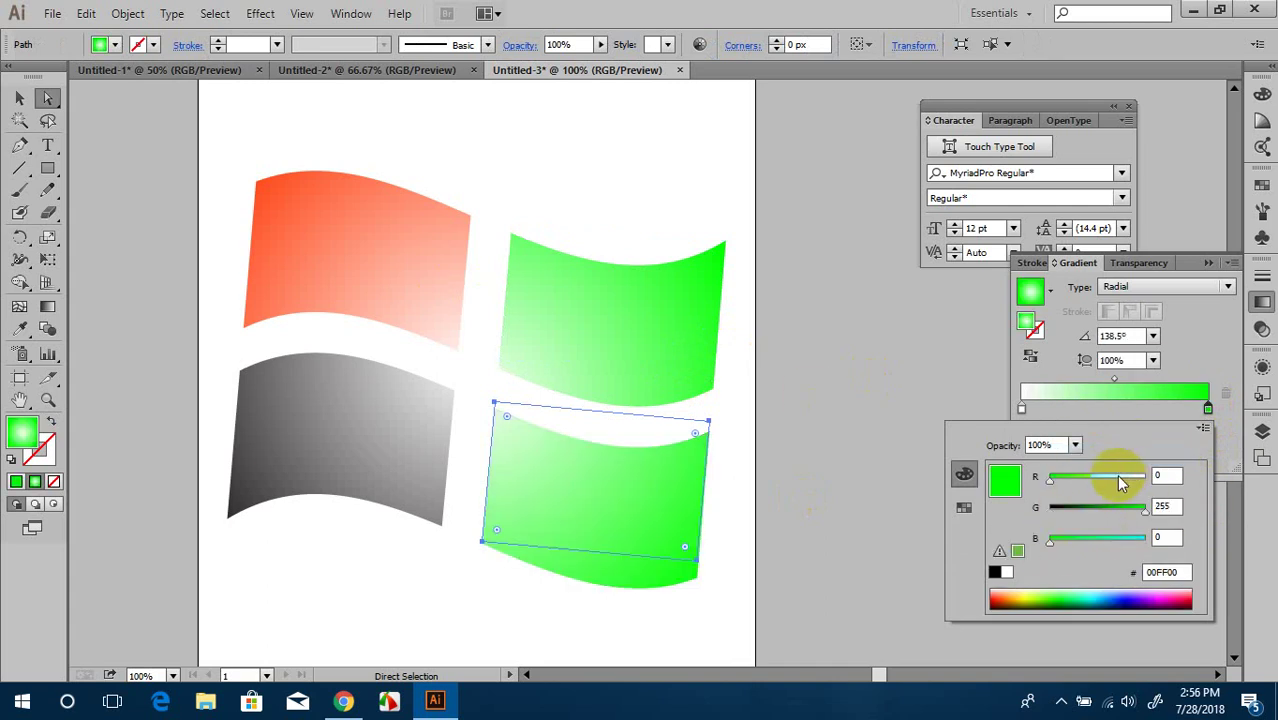
{"action": "left_click_drag", "start_coordinate": [1116, 476], "coordinate": [1150, 478]}
Step: Make the bottom-left panel's gradient end in blue 0000FF
{"action": "left_click", "coordinate": [348, 442]}
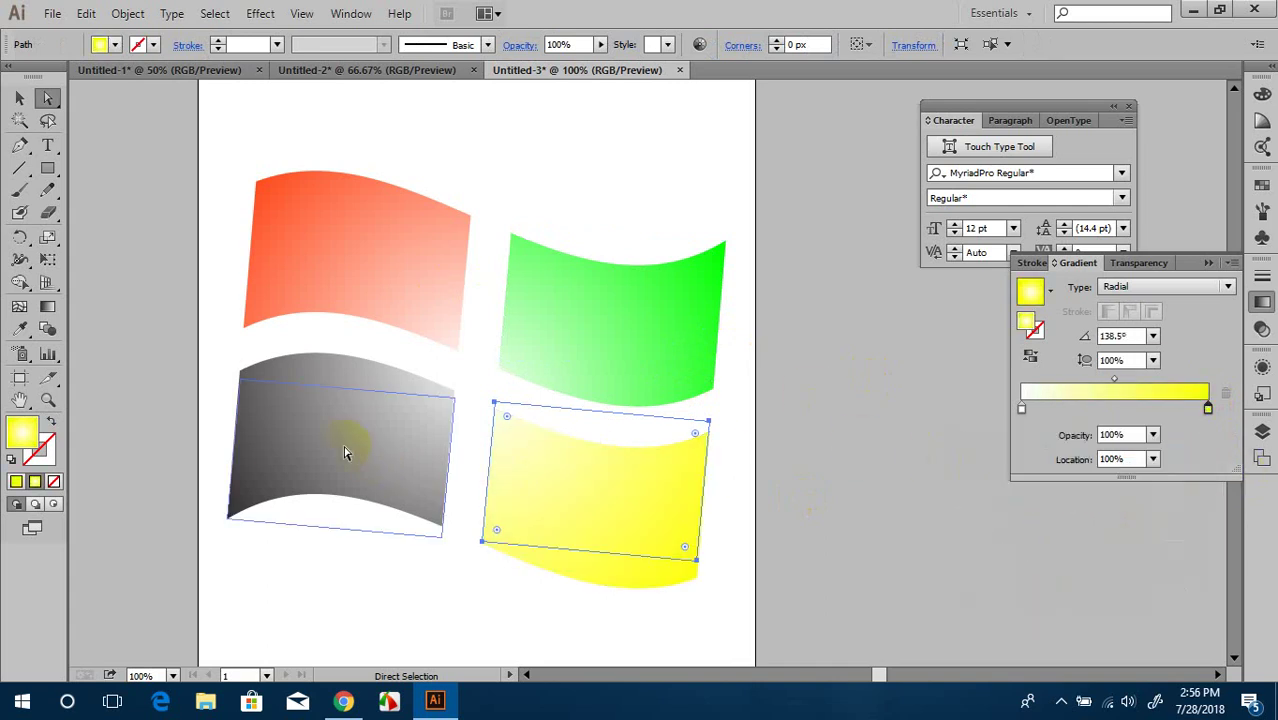
{"action": "left_click", "coordinate": [1208, 406]}
{"action": "double_click", "coordinate": [1208, 406]}
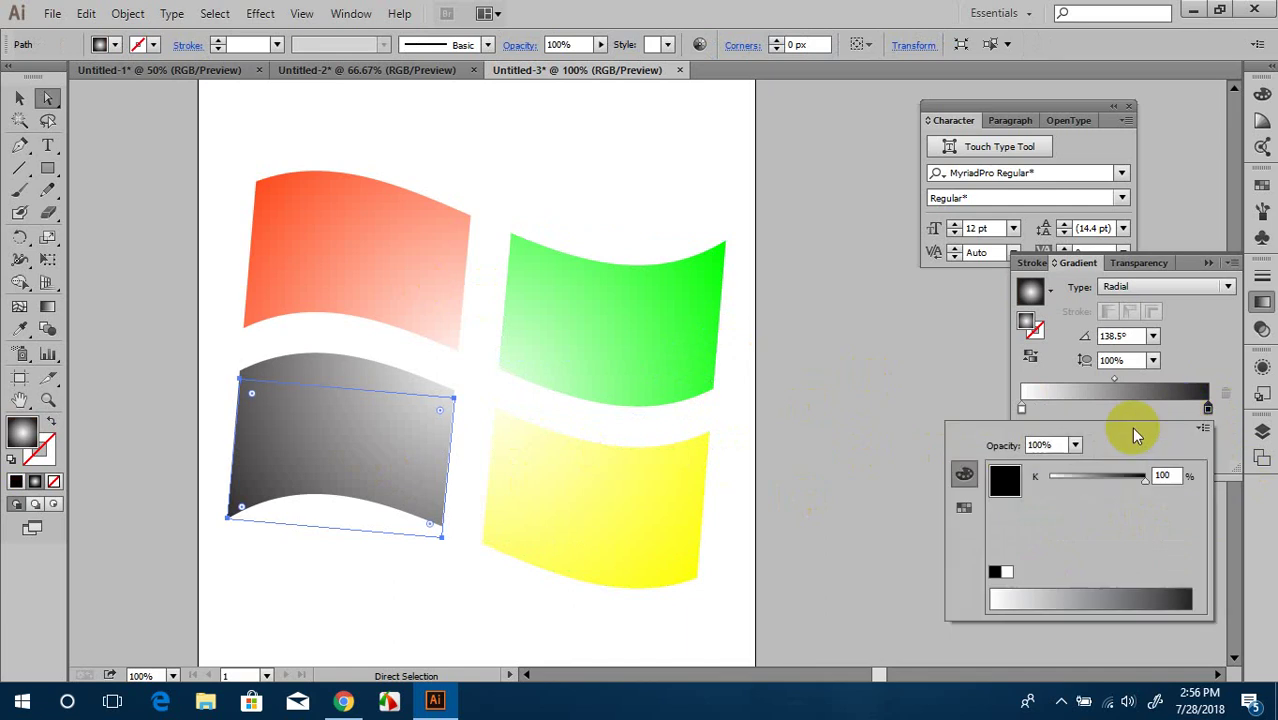
{"action": "left_click", "coordinate": [1203, 427]}
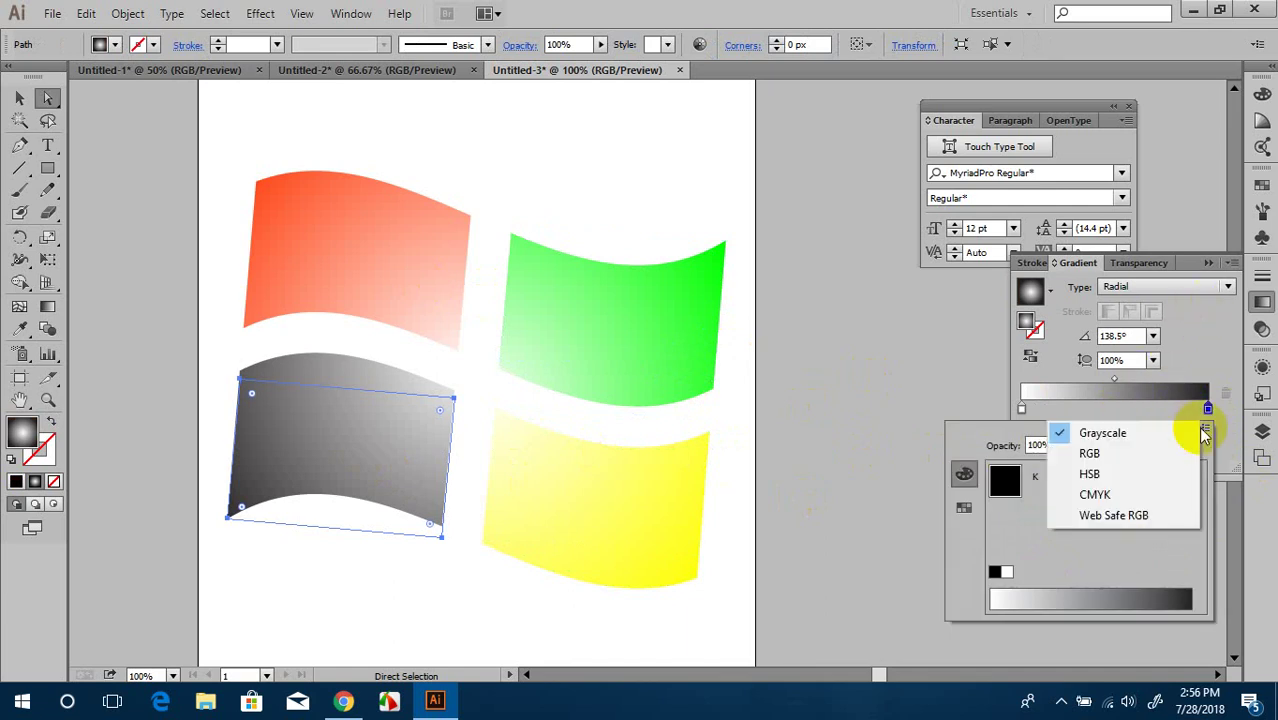
{"action": "left_click", "coordinate": [1134, 454]}
{"action": "left_click_drag", "start_coordinate": [1090, 539], "coordinate": [1158, 500]}
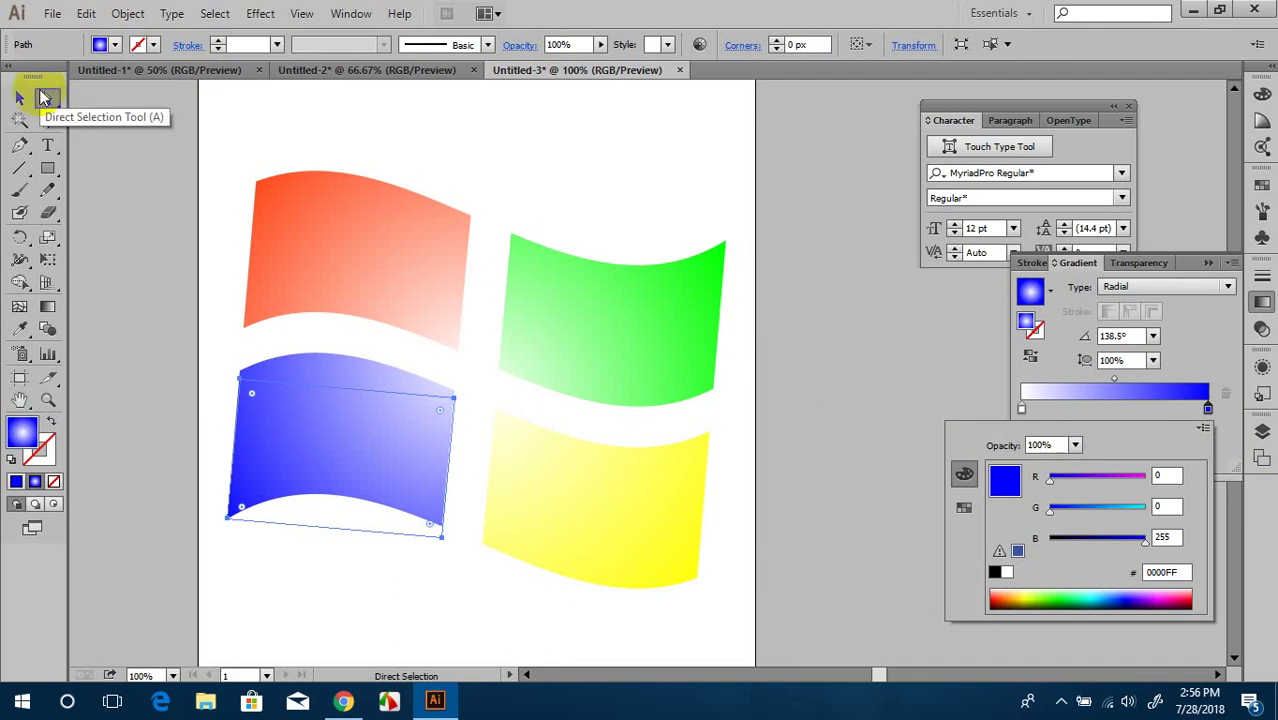
{"action": "left_click", "coordinate": [305, 148]}
{"action": "left_click", "coordinate": [485, 175]}
Step: Paste copies of the four panels behind the originals, offset slightly down and right
{"action": "key", "text": "ctrl+minus"}
{"action": "key", "text": "ctrl+minus"}
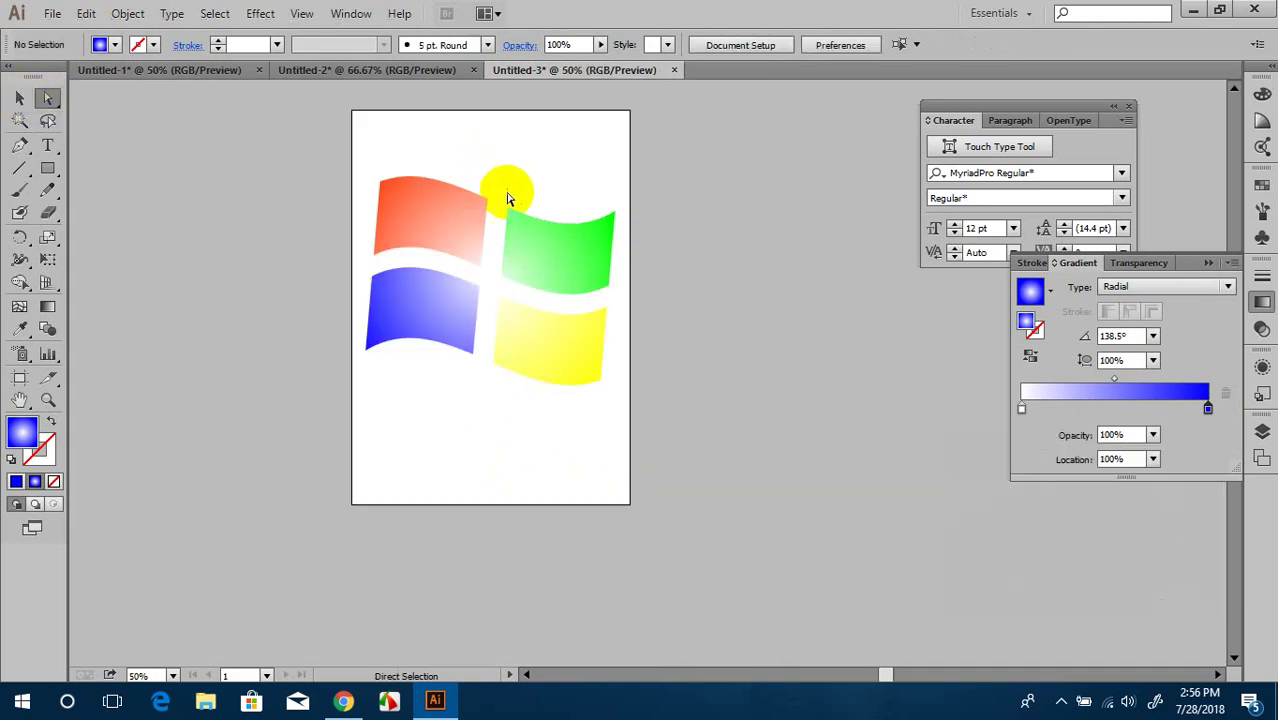
{"action": "left_click_drag", "start_coordinate": [314, 177], "coordinate": [655, 483]}
{"action": "key", "text": "v"}
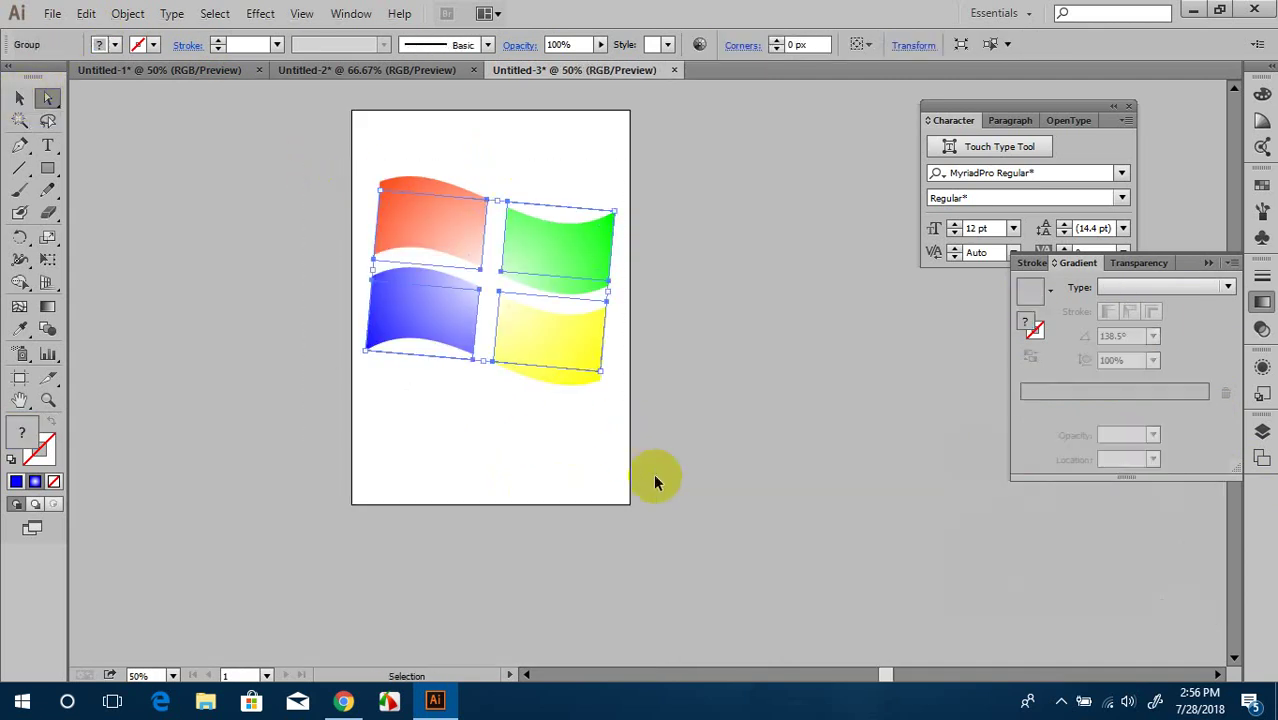
{"action": "key", "text": "a"}
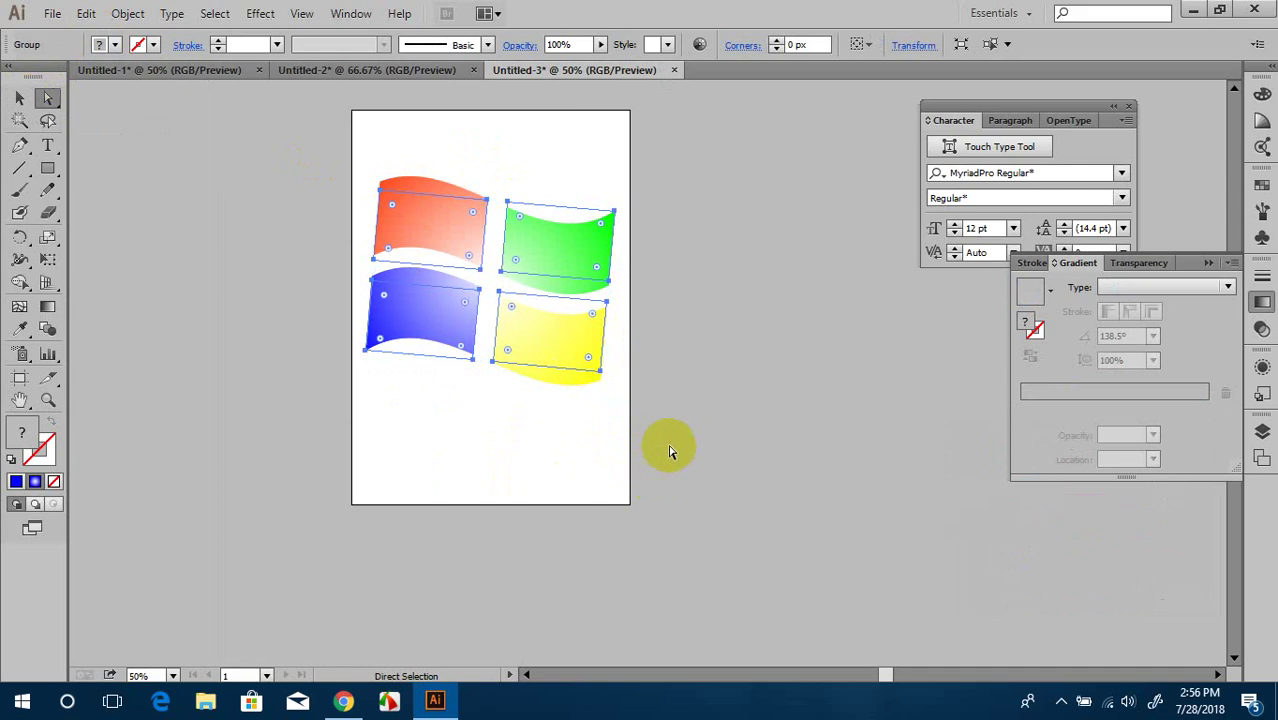
{"action": "key", "text": "ctrl"}
{"action": "key", "text": "shift+Down"}
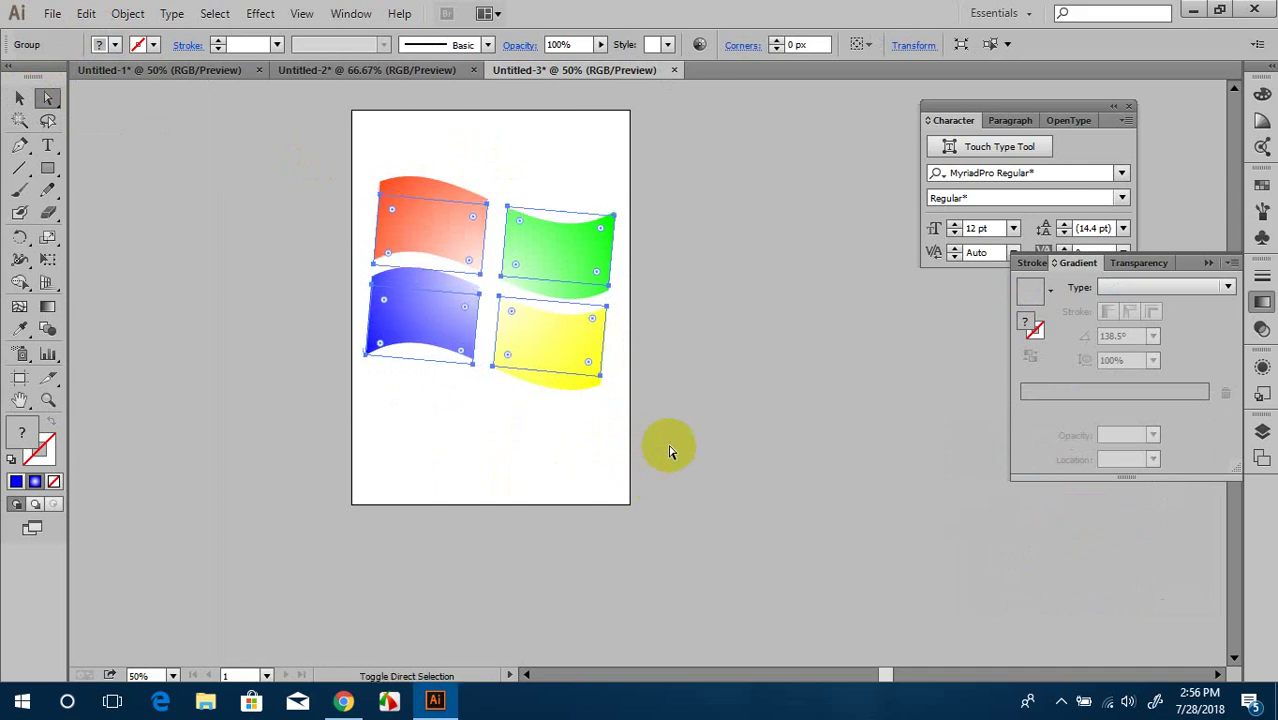
{"action": "key", "text": "shift+Right"}
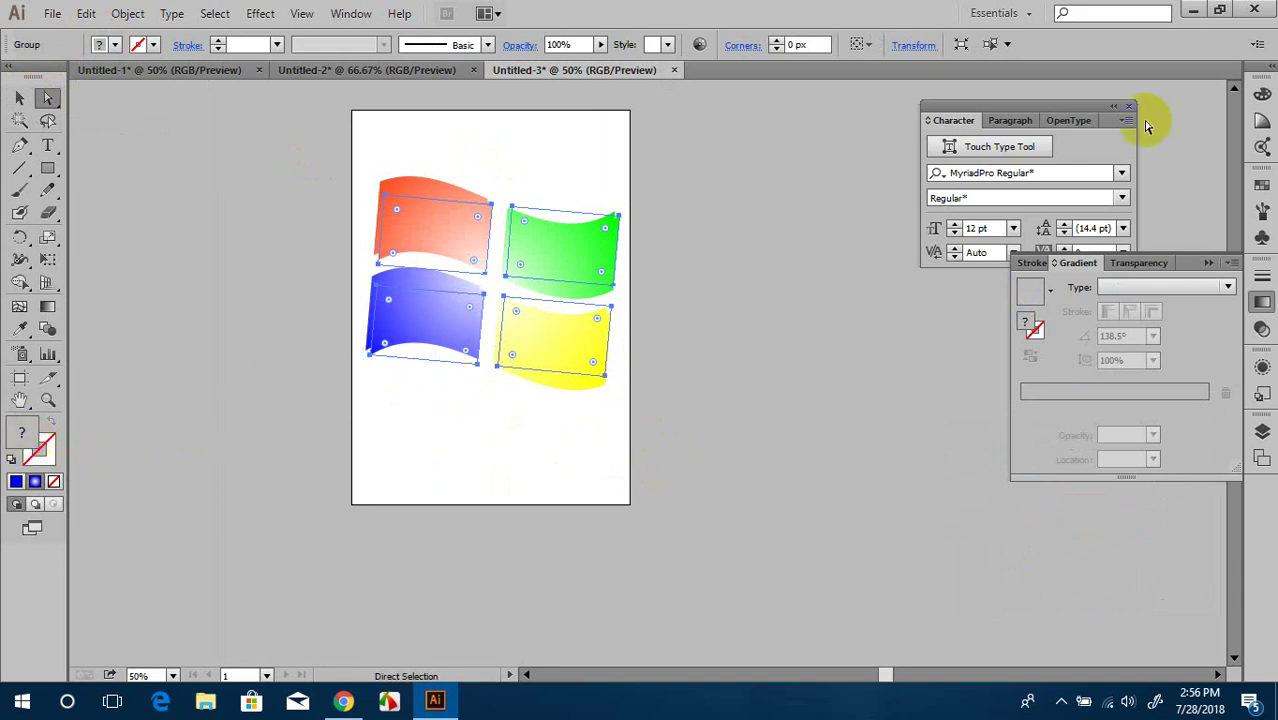
Step: Fill the offset copies with black to form shadows
{"action": "left_click", "coordinate": [1262, 93]}
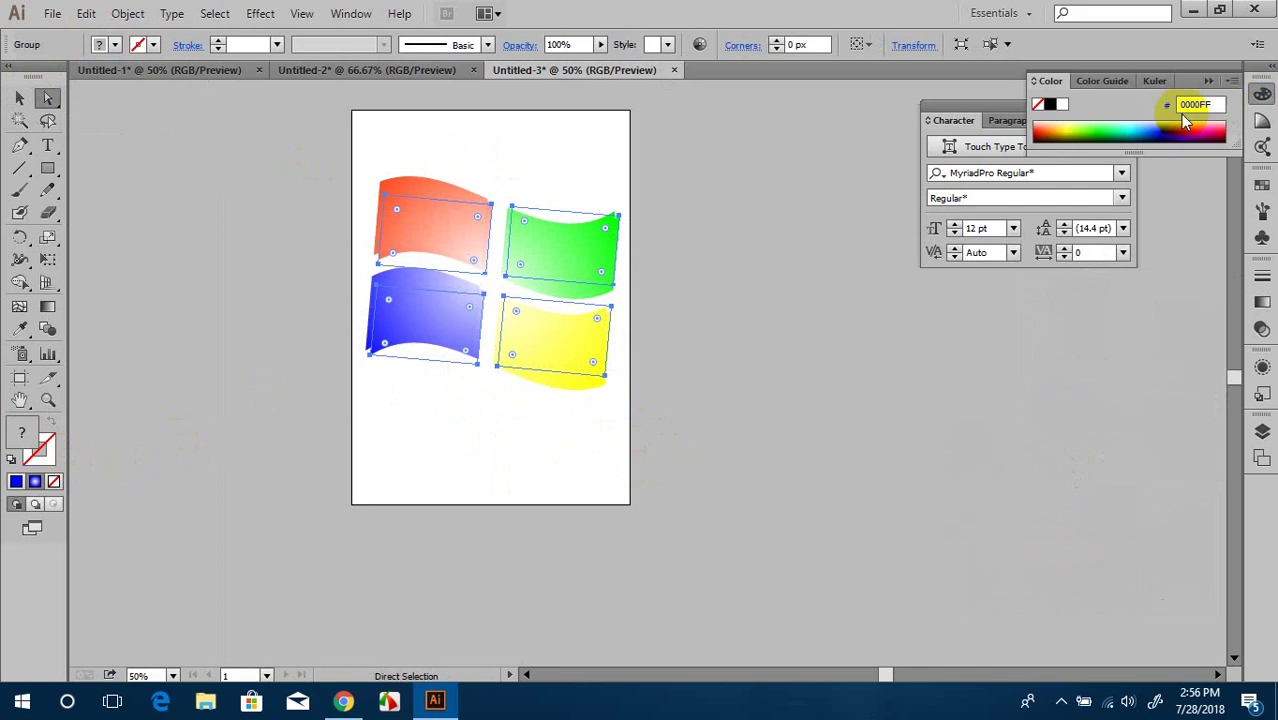
{"action": "left_click", "coordinate": [1048, 105]}
{"action": "left_click", "coordinate": [797, 281]}
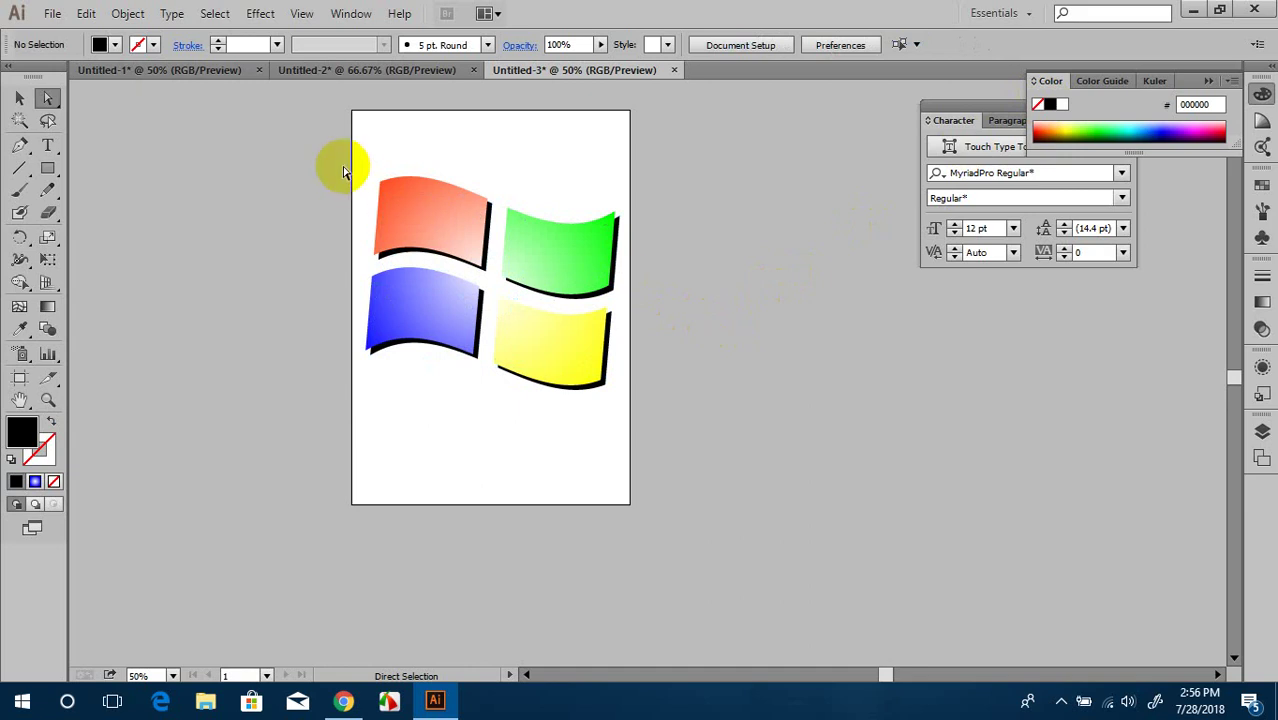
Step: Select all four panels with their shadows, scale the group down slightly, and switch to the Ellipse Tool
{"action": "left_click_drag", "start_coordinate": [300, 125], "coordinate": [703, 506]}
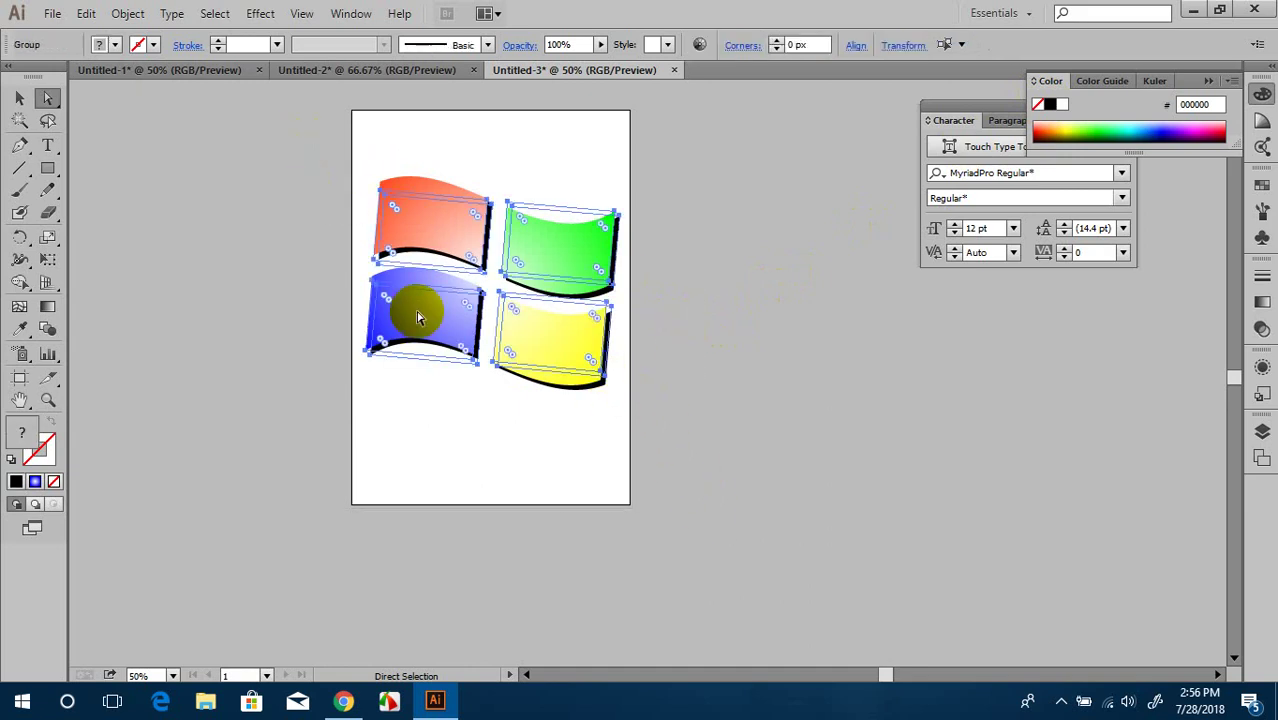
{"action": "left_click", "coordinate": [19, 97]}
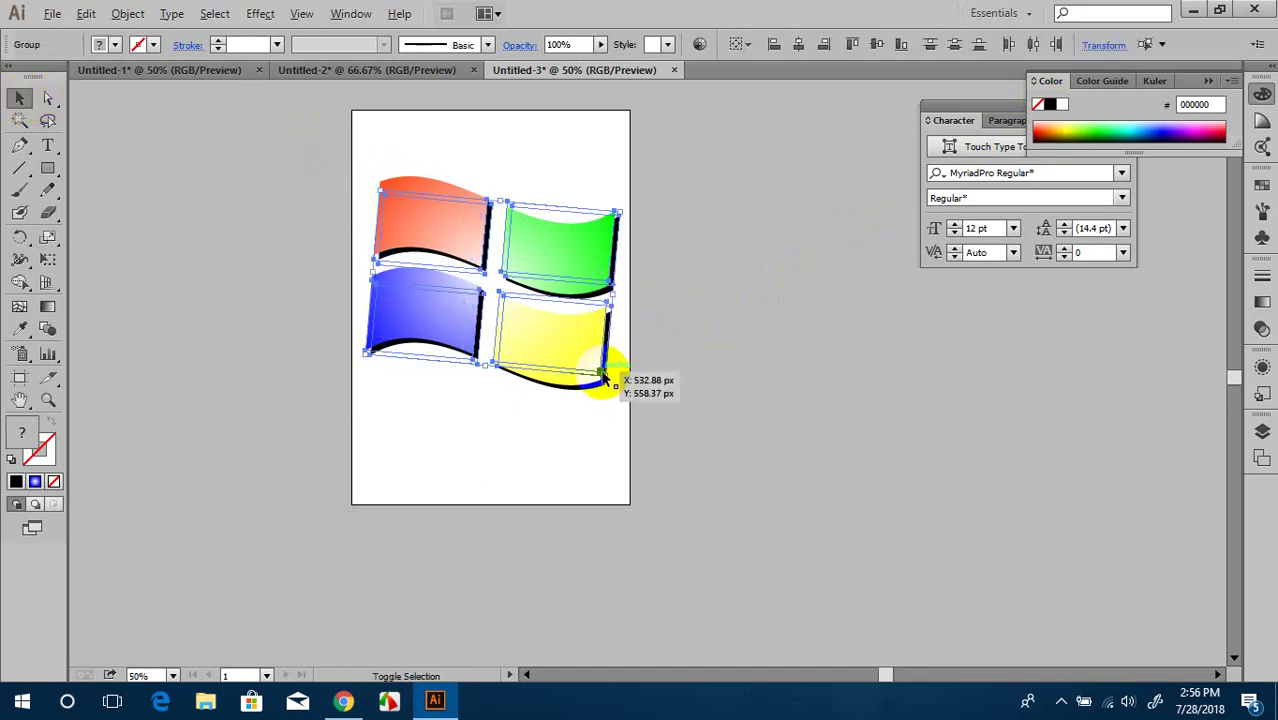
{"action": "left_click_drag", "start_coordinate": [342, 200], "coordinate": [611, 447]}
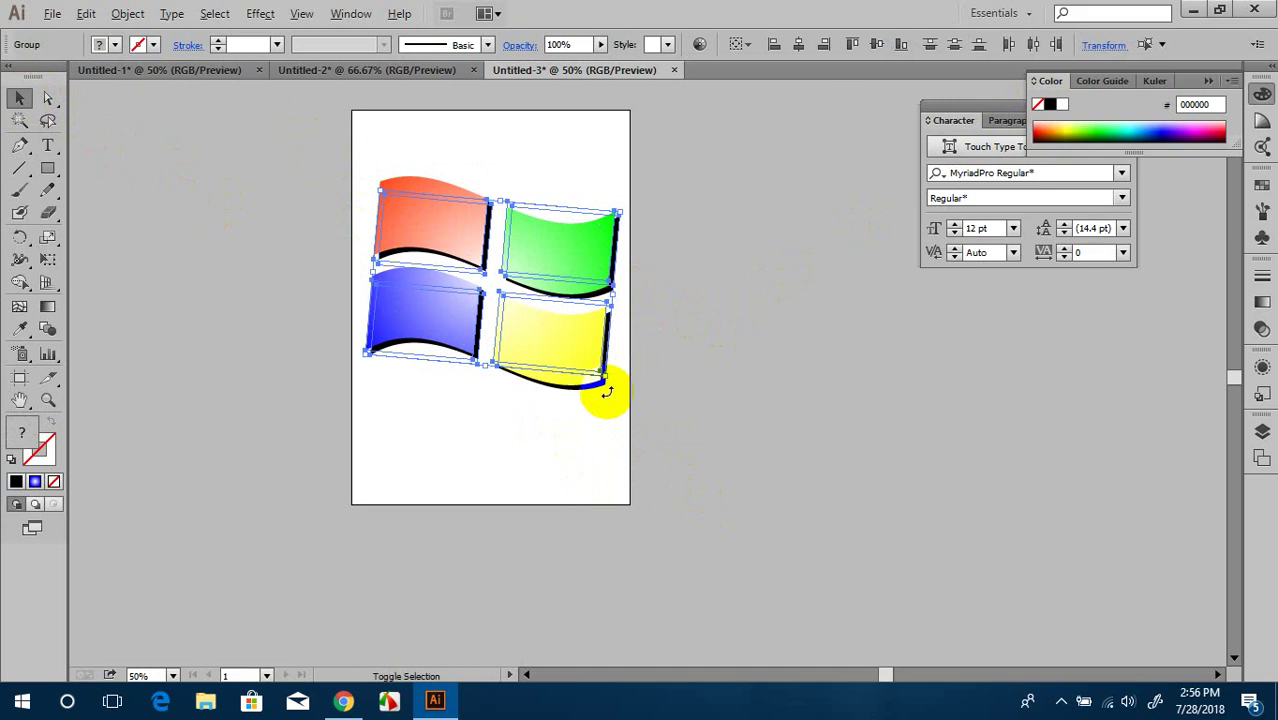
{"action": "left_click_drag", "start_coordinate": [607, 382], "coordinate": [598, 372]}
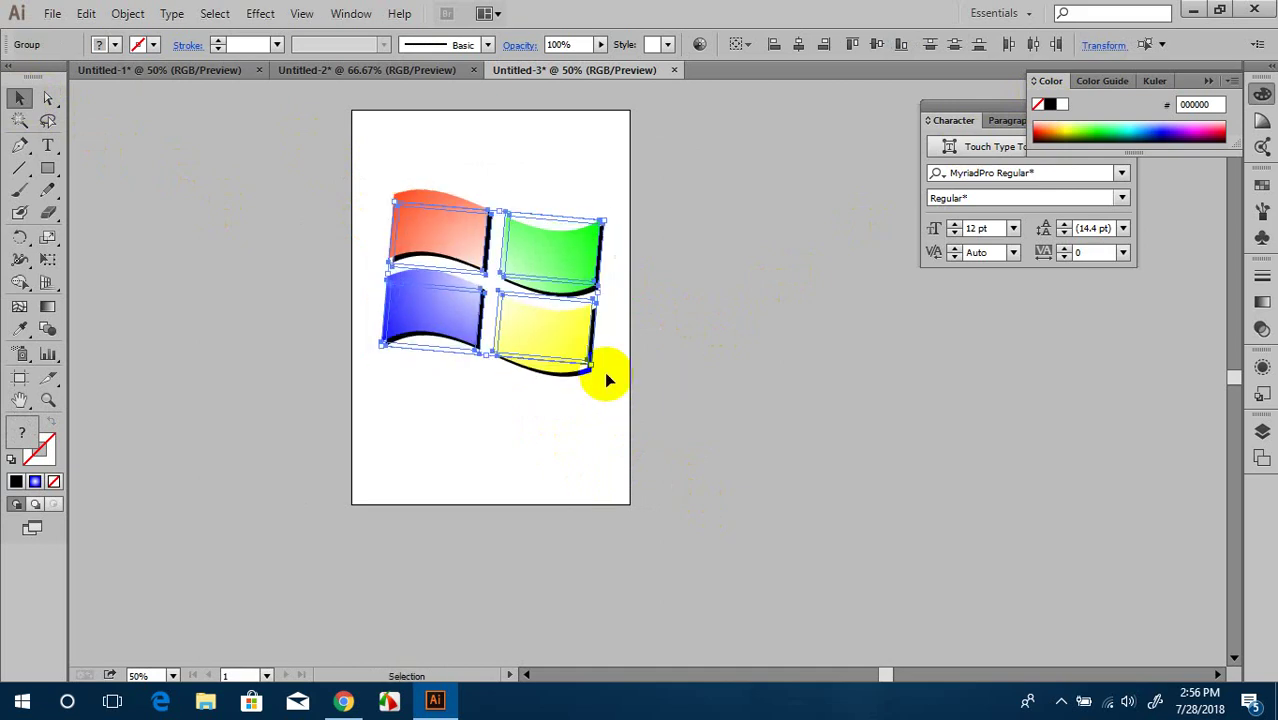
{"action": "left_click", "coordinate": [48, 172]}
{"action": "left_click_drag", "start_coordinate": [48, 172], "coordinate": [108, 206]}
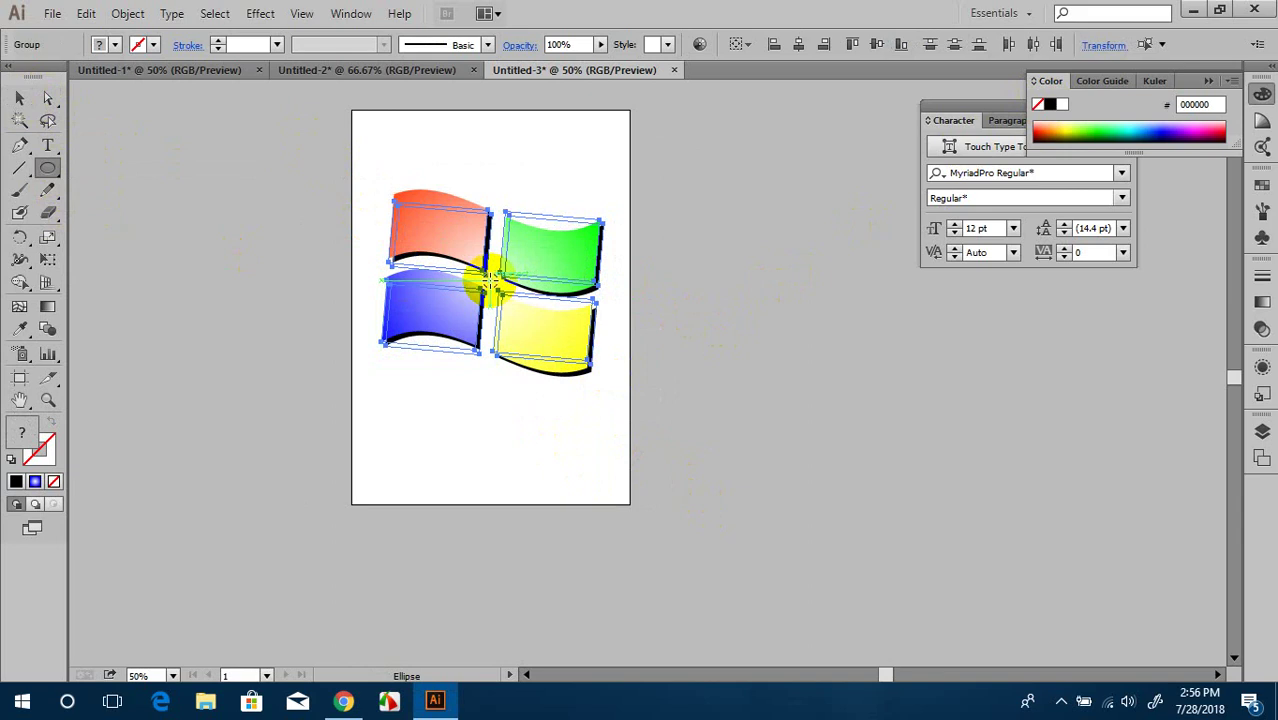
Step: Draw a large circle on the logo centre with a white-to-0068FF radial gradient, midpoint 65.27%
{"action": "left_click_drag", "start_coordinate": [490, 283], "coordinate": [603, 421]}
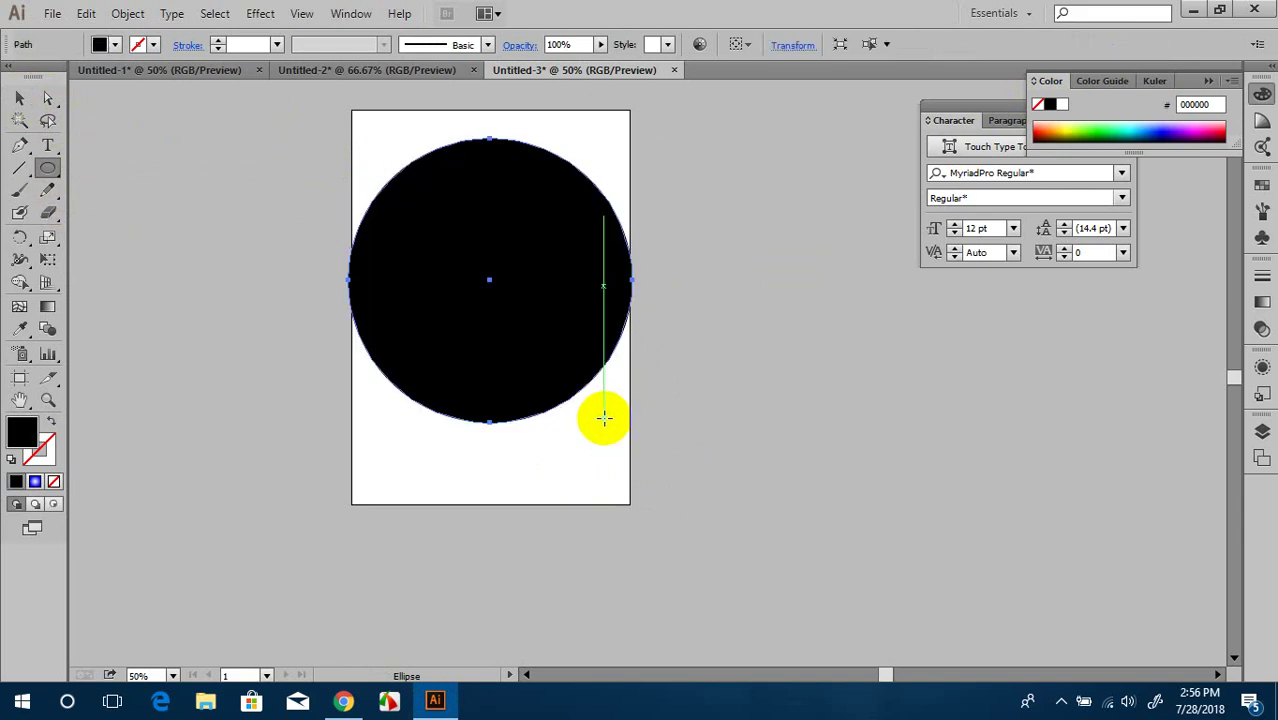
{"action": "left_click", "coordinate": [38, 456]}
{"action": "left_click", "coordinate": [35, 481]}
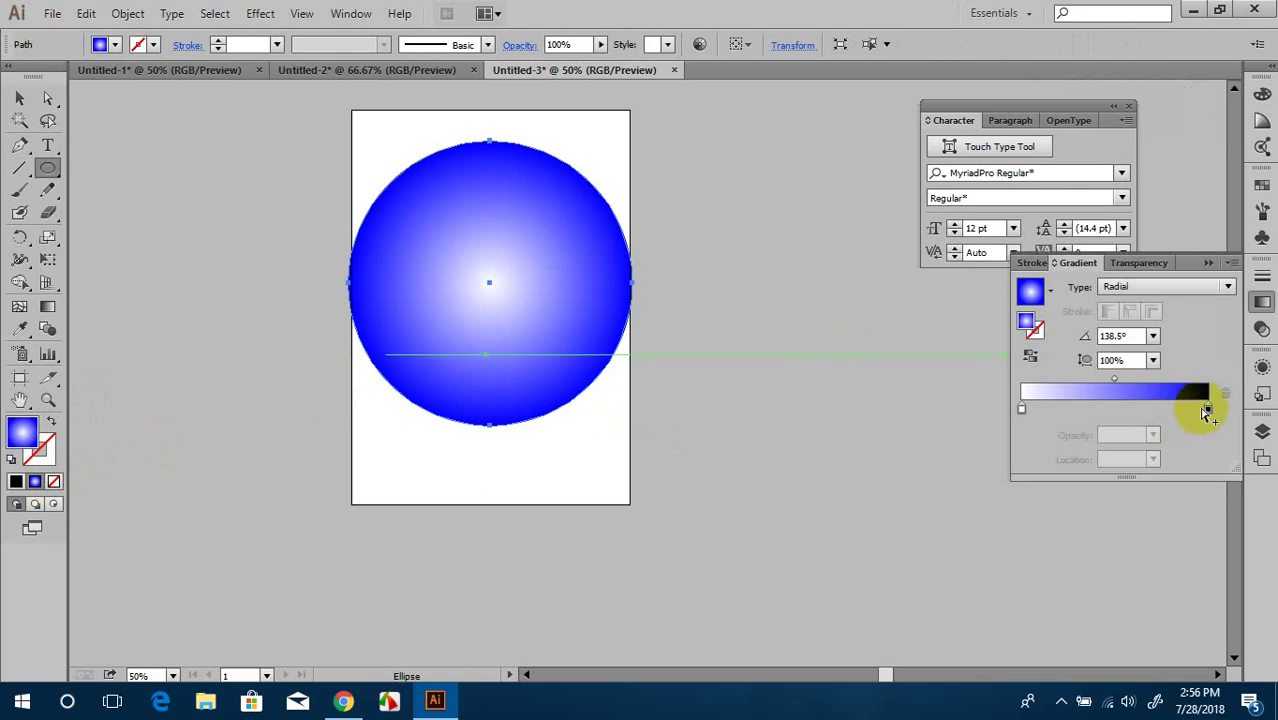
{"action": "left_click", "coordinate": [1207, 409]}
{"action": "double_click", "coordinate": [1208, 410]}
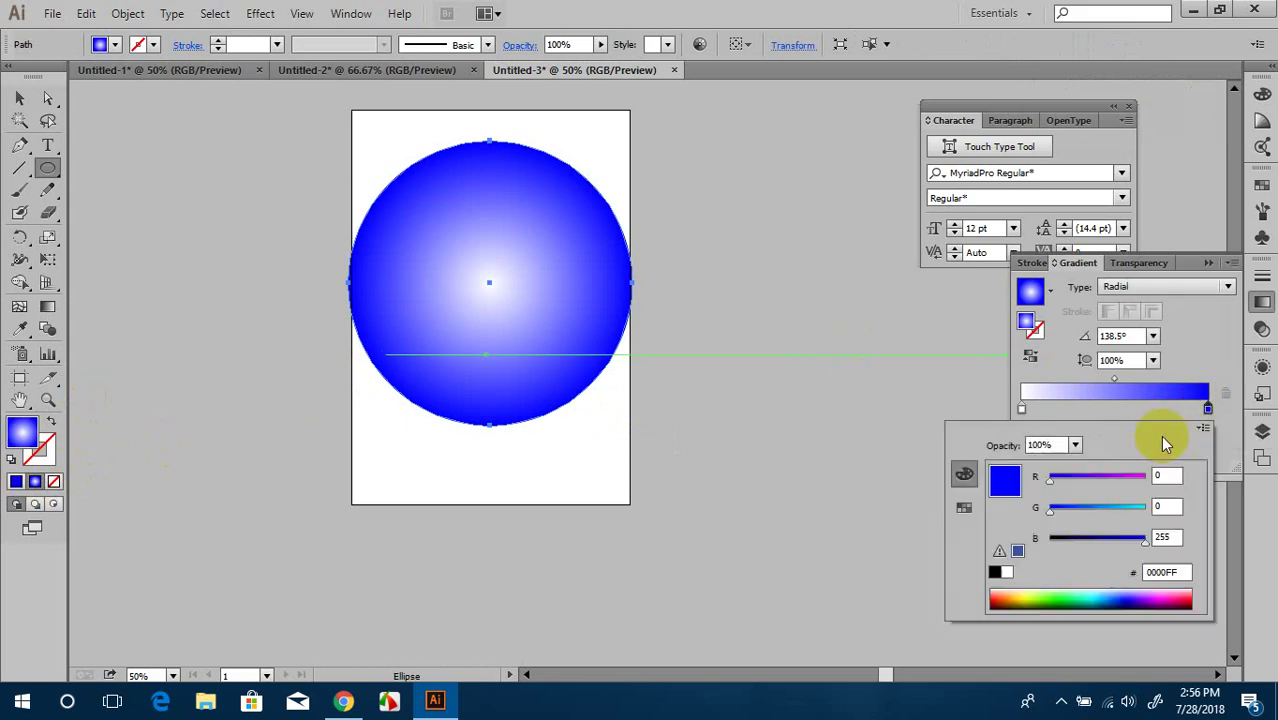
{"action": "left_click", "coordinate": [1090, 508]}
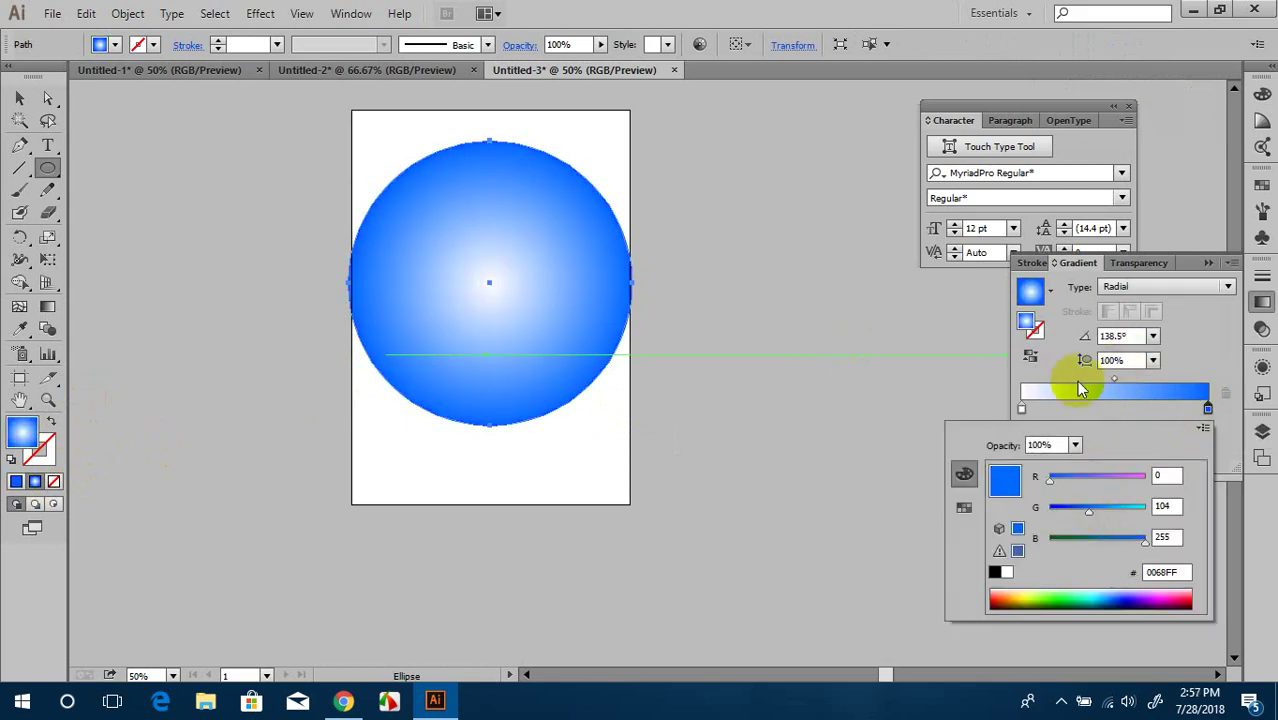
{"action": "left_click", "coordinate": [1115, 379]}
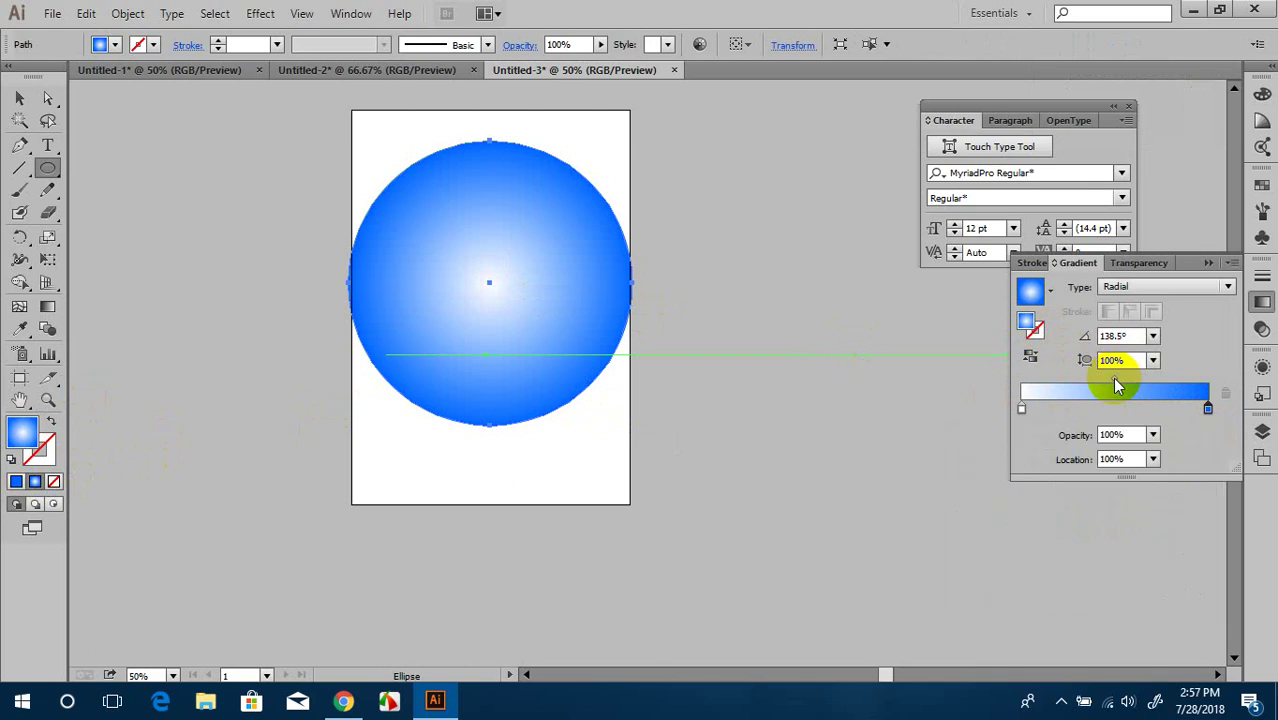
{"action": "left_click_drag", "start_coordinate": [1116, 379], "coordinate": [1143, 379]}
Step: Send the gradient circle behind the logo panels and deselect it
{"action": "right_click", "coordinate": [493, 268]}
{"action": "mouse_move", "coordinate": [546, 533]}
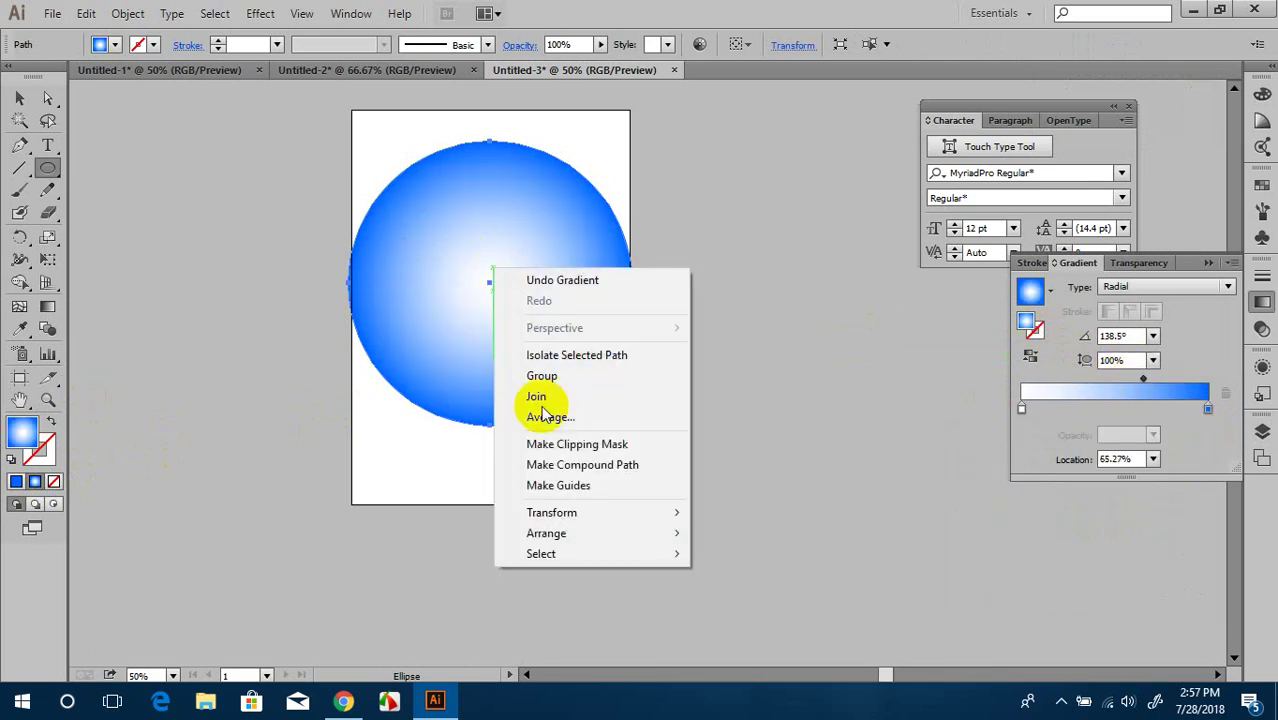
{"action": "left_click", "coordinate": [735, 596]}
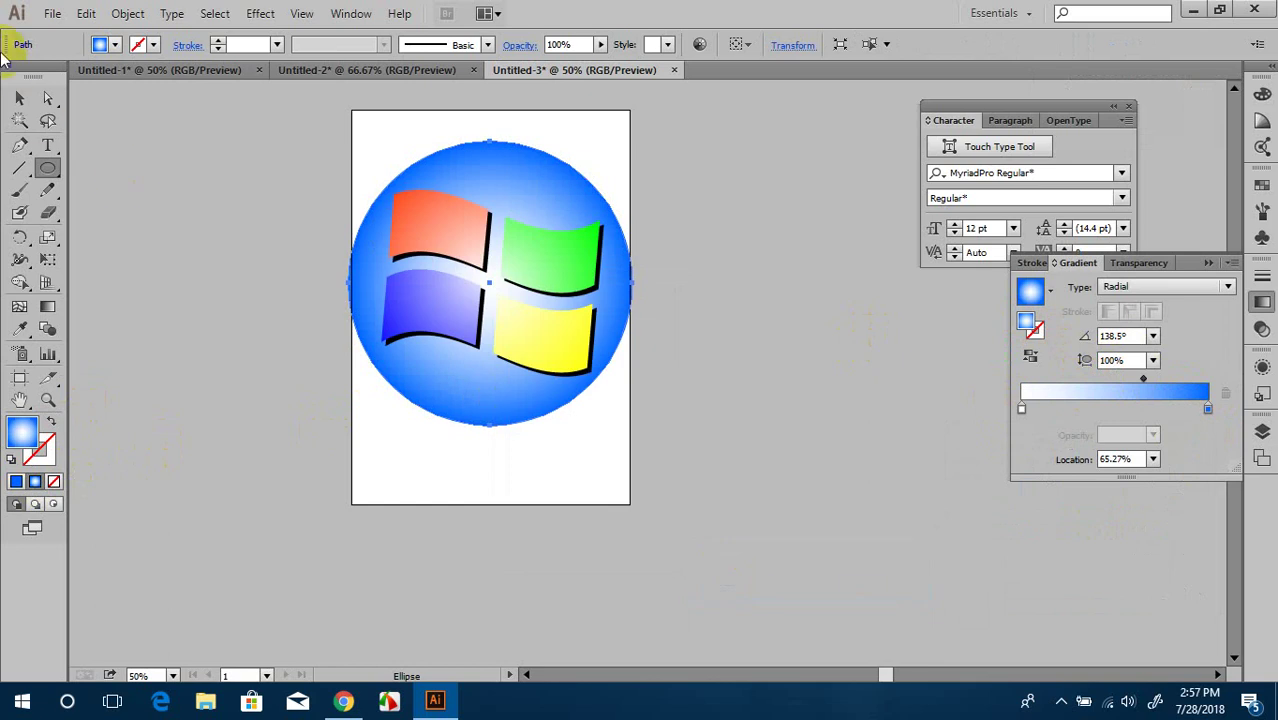
{"action": "left_click", "coordinate": [19, 98]}
{"action": "left_click", "coordinate": [290, 158]}
{"action": "key", "text": "ctrl+a"}
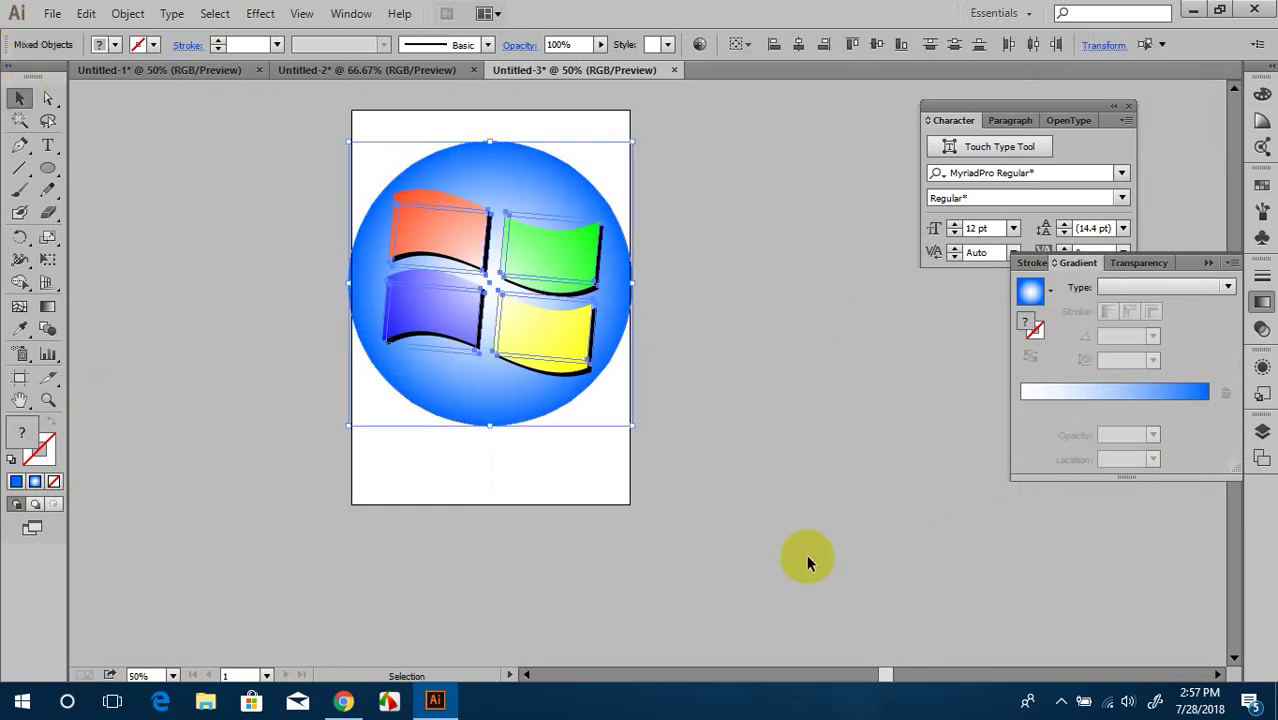
{"action": "left_click", "coordinate": [809, 553]}
{"action": "left_click", "coordinate": [612, 378]}
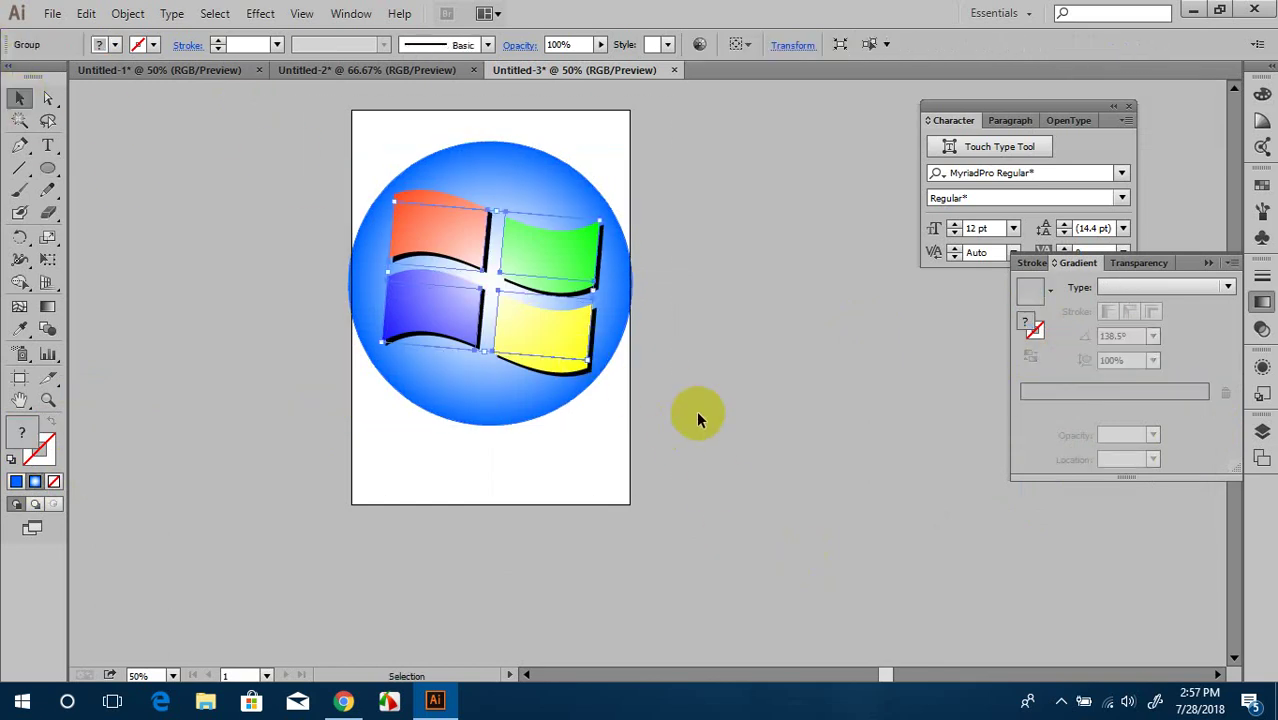
{"action": "left_click", "coordinate": [698, 418]}
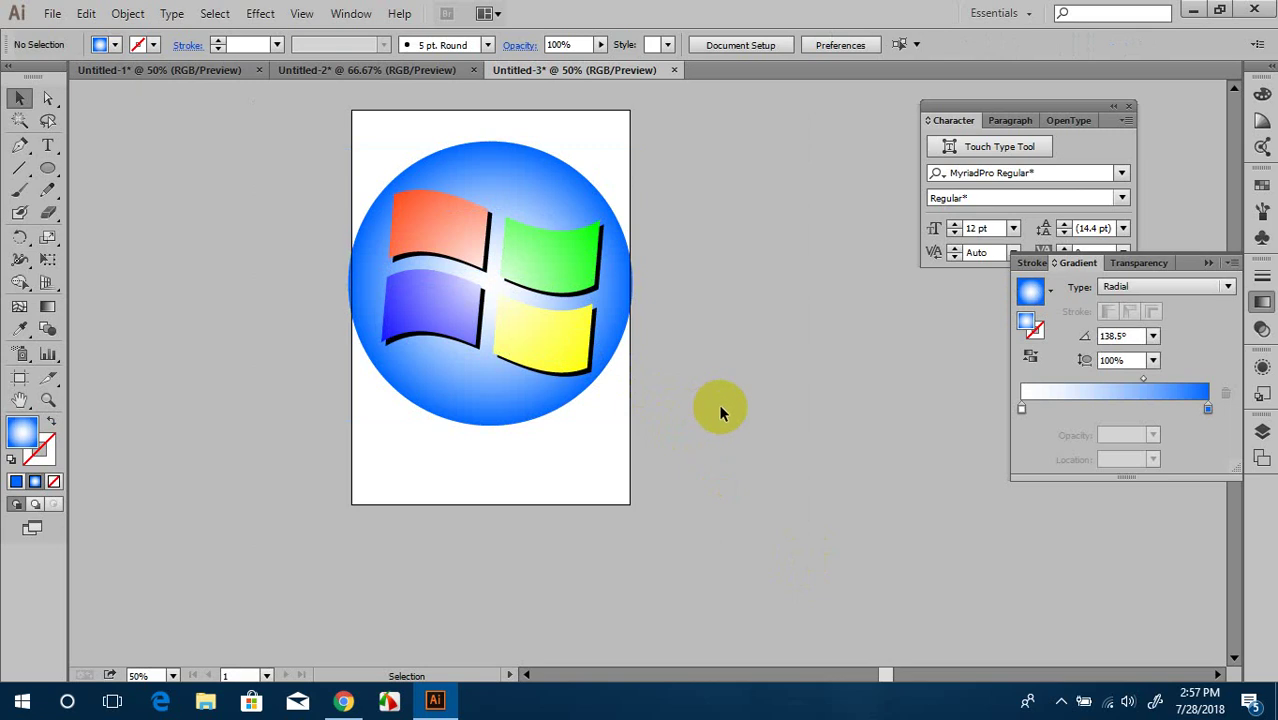
{"action": "scroll", "coordinate": [522, 392], "scroll_direction": "up", "scroll_amount": 3}
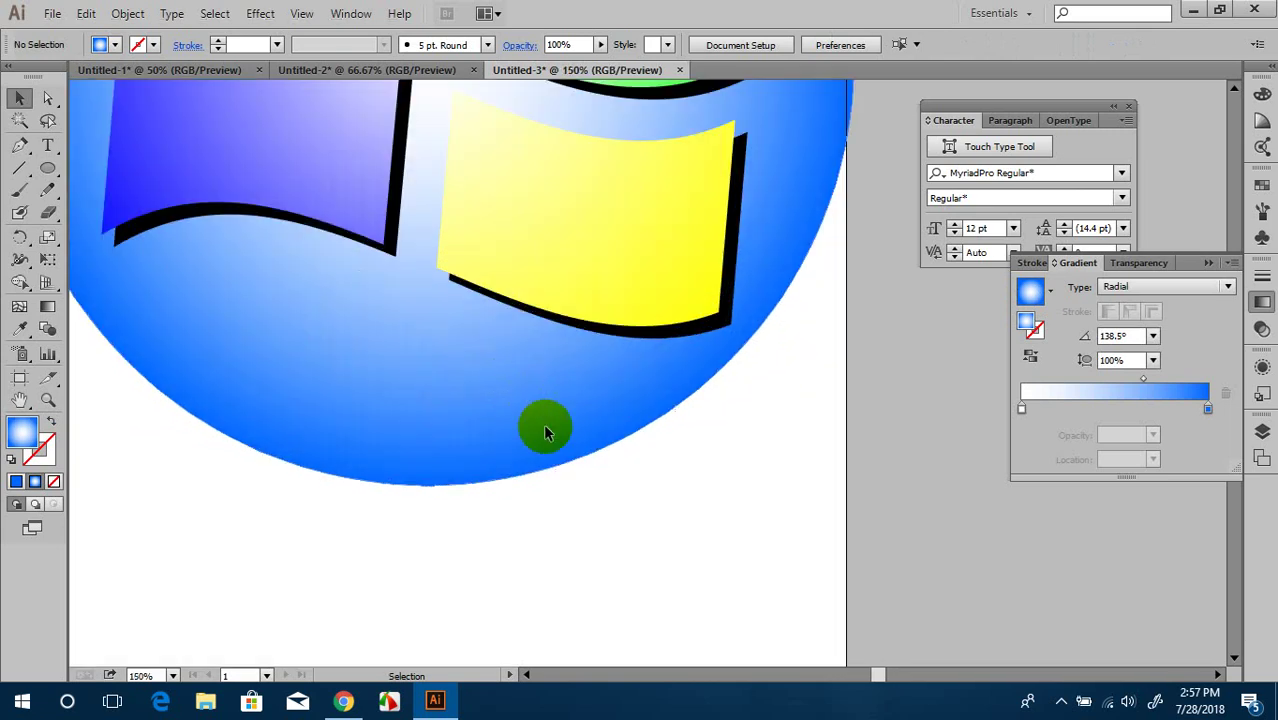
{"action": "scroll", "coordinate": [545, 432], "scroll_direction": "up", "scroll_amount": 2}
{"action": "scroll", "coordinate": [322, 251], "scroll_direction": "up", "scroll_amount": 3}
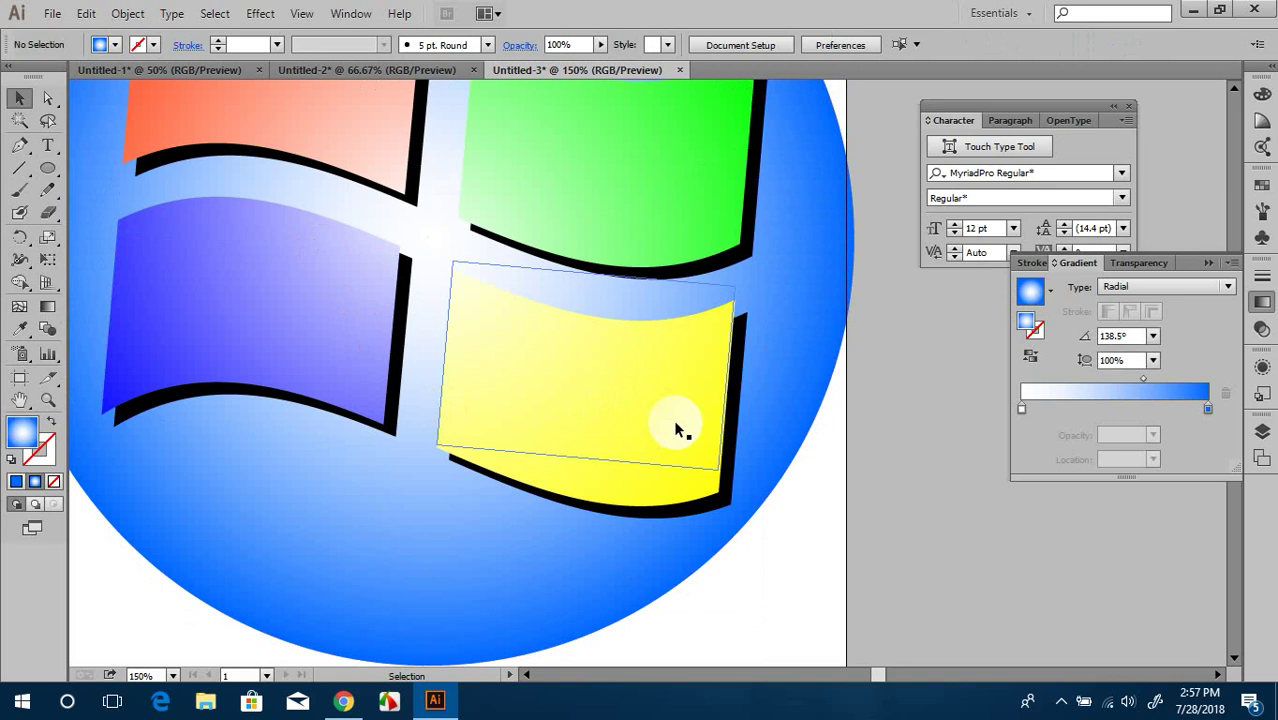
{"action": "left_click", "coordinate": [362, 145]}
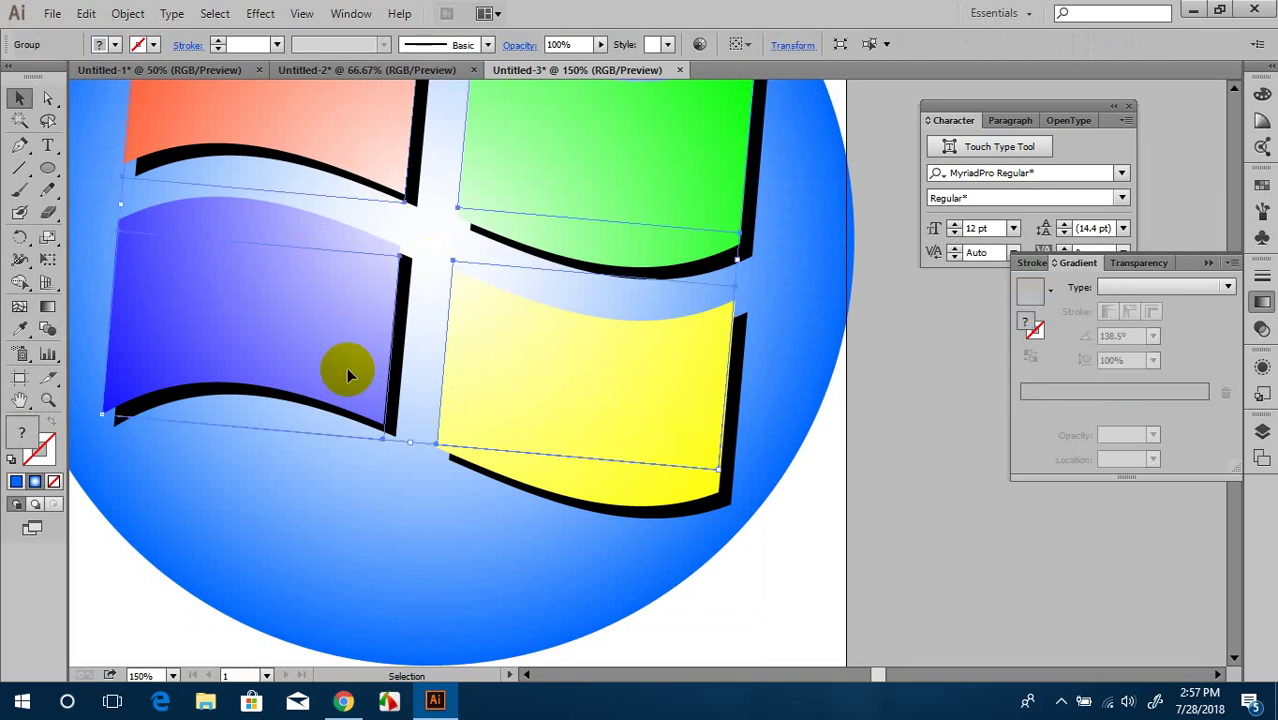
{"action": "left_click", "coordinate": [128, 416]}
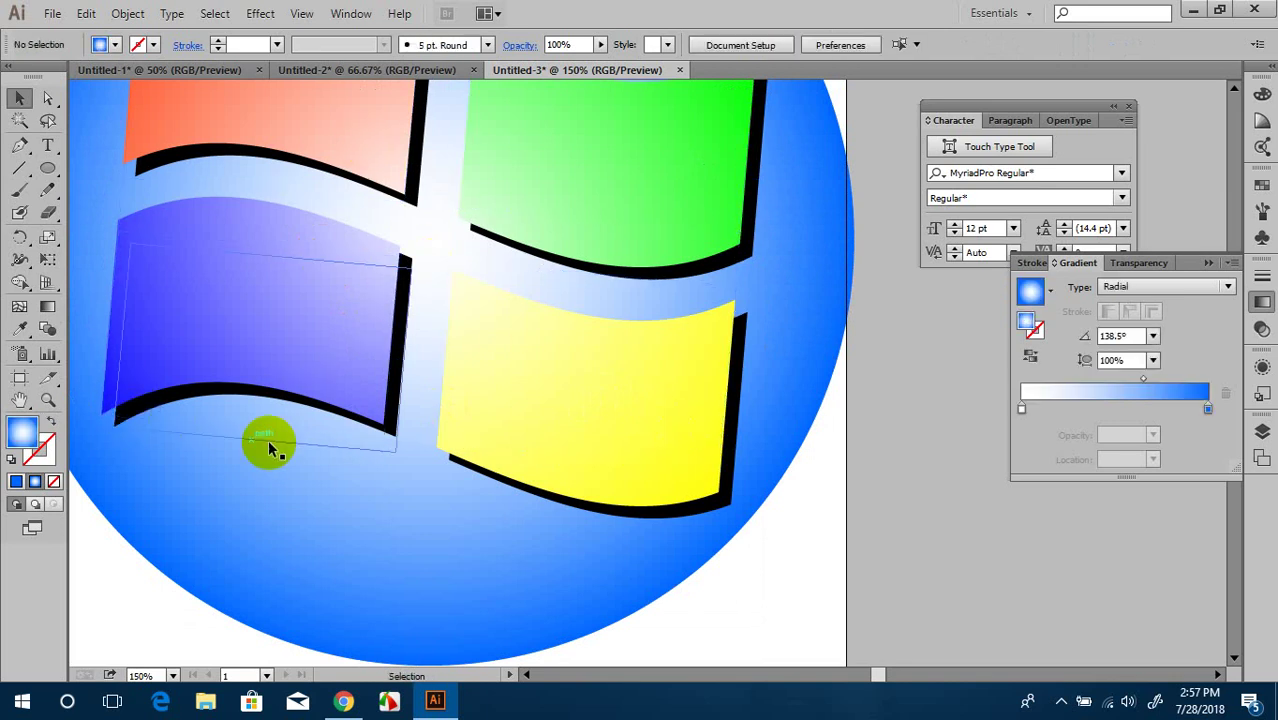
{"action": "left_click", "coordinate": [465, 538]}
{"action": "key", "text": "ctrl+1"}
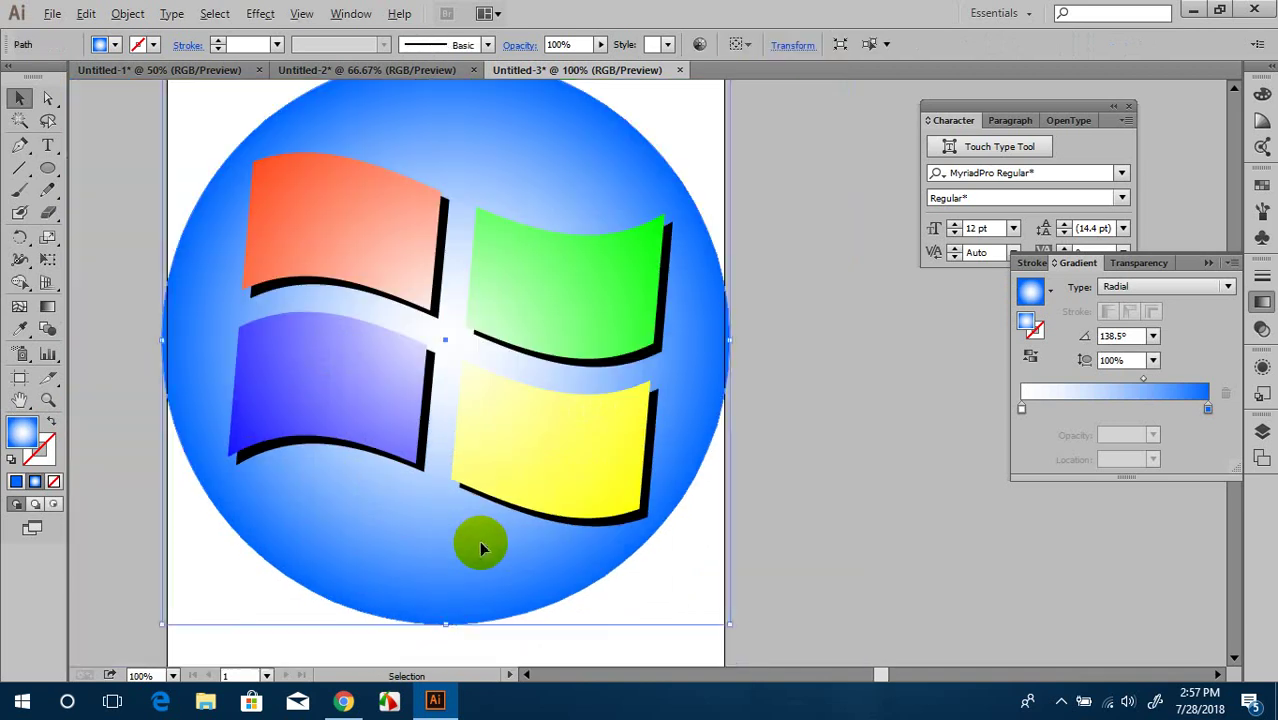
{"action": "key", "text": "ctrl+shift+a"}
{"action": "left_click_drag", "start_coordinate": [213, 120], "coordinate": [585, 585]}
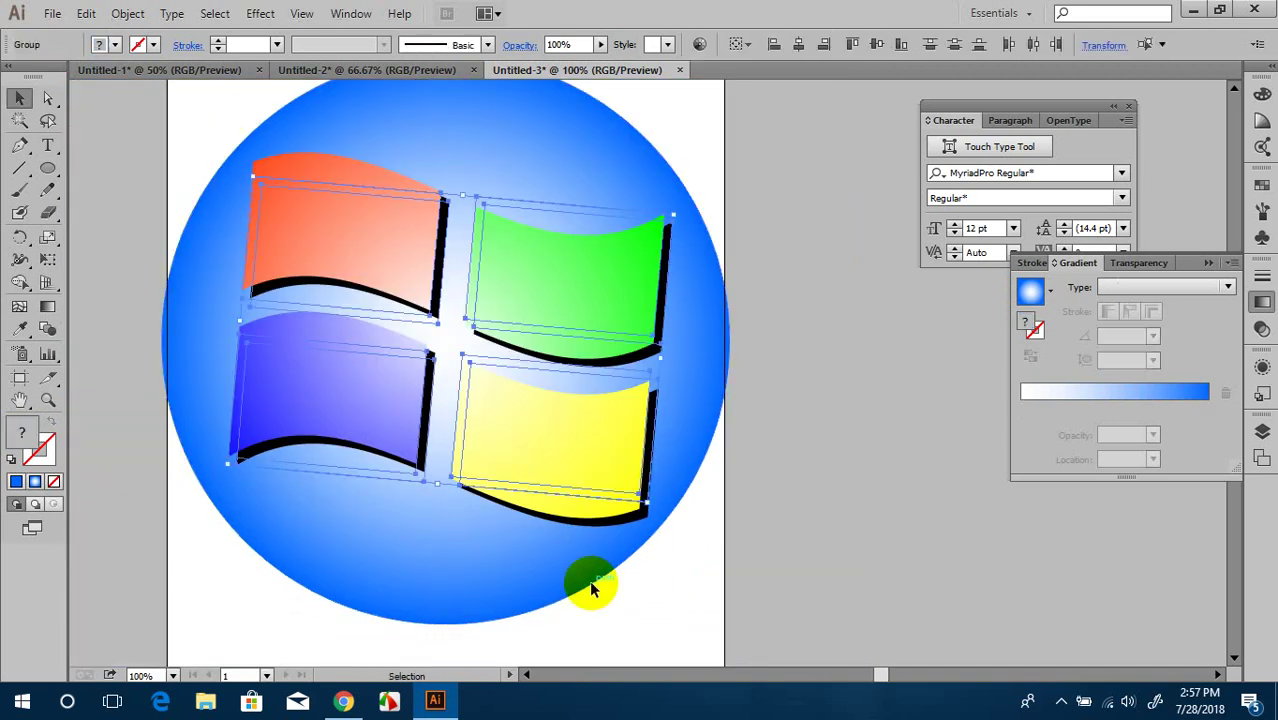
{"action": "key", "text": "v"}
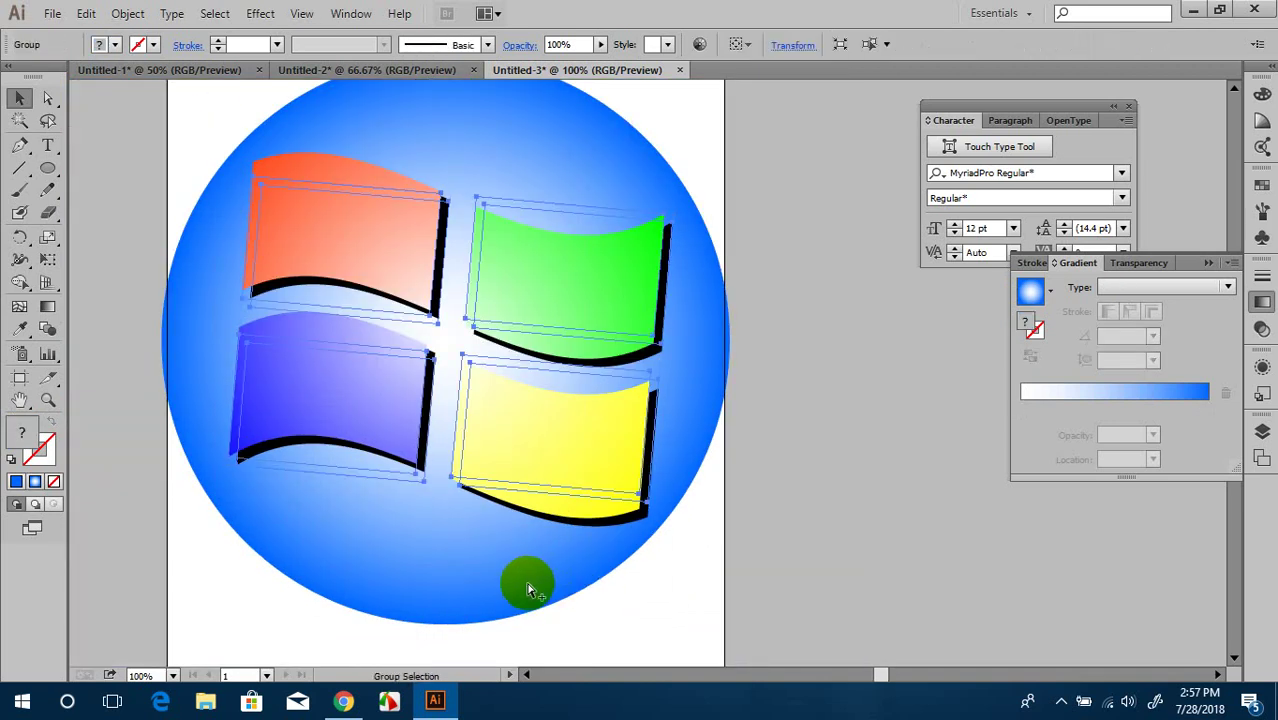
{"action": "left_click", "coordinate": [529, 588]}
{"action": "left_click", "coordinate": [791, 503]}
{"action": "key", "text": "ctrl+minus"}
{"action": "key", "text": "ctrl+minus"}
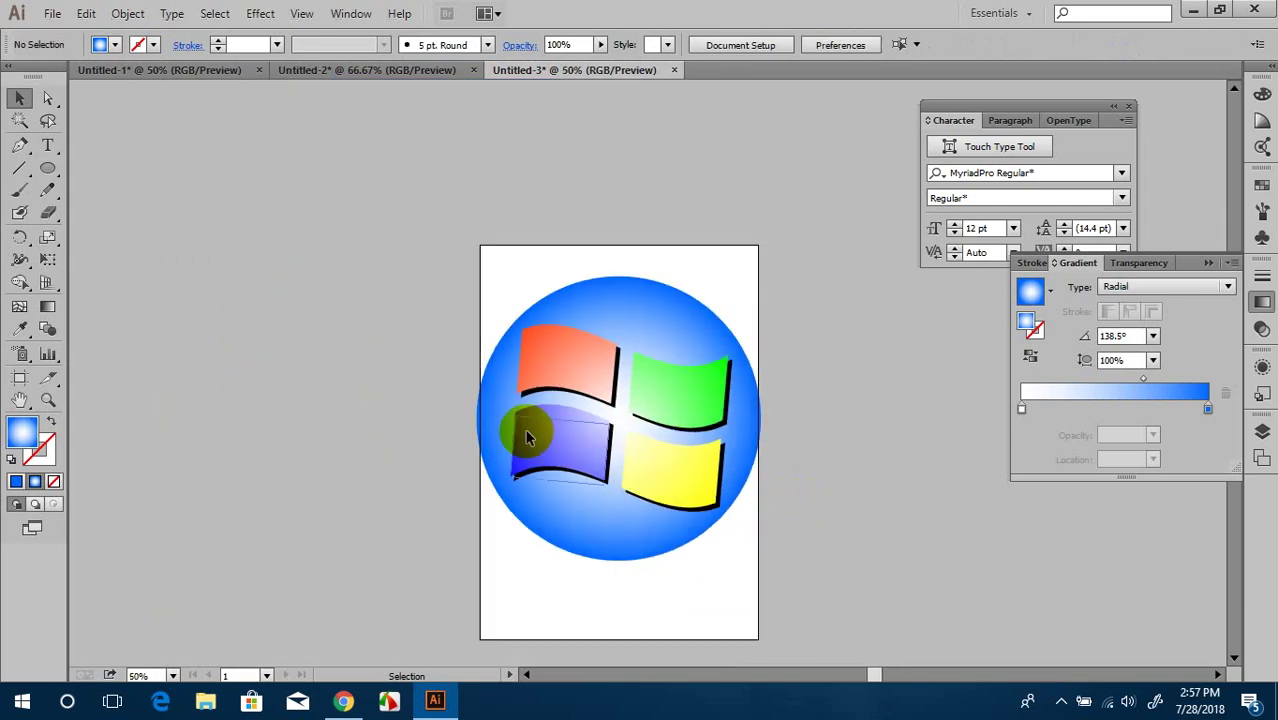
{"action": "left_click_drag", "start_coordinate": [414, 308], "coordinate": [817, 627]}
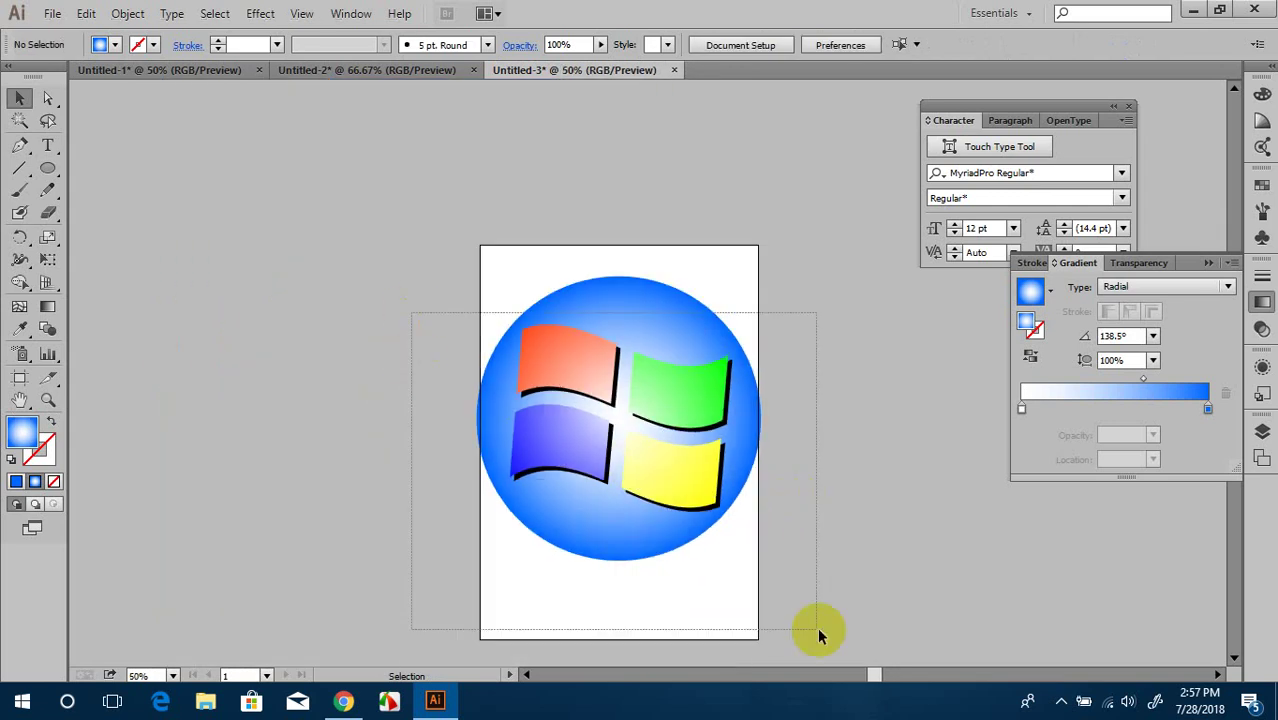
Step: Center the logo panels and circle horizontally and vertically using the Align panel, then reselect everything
{"action": "left_click", "coordinate": [351, 13]}
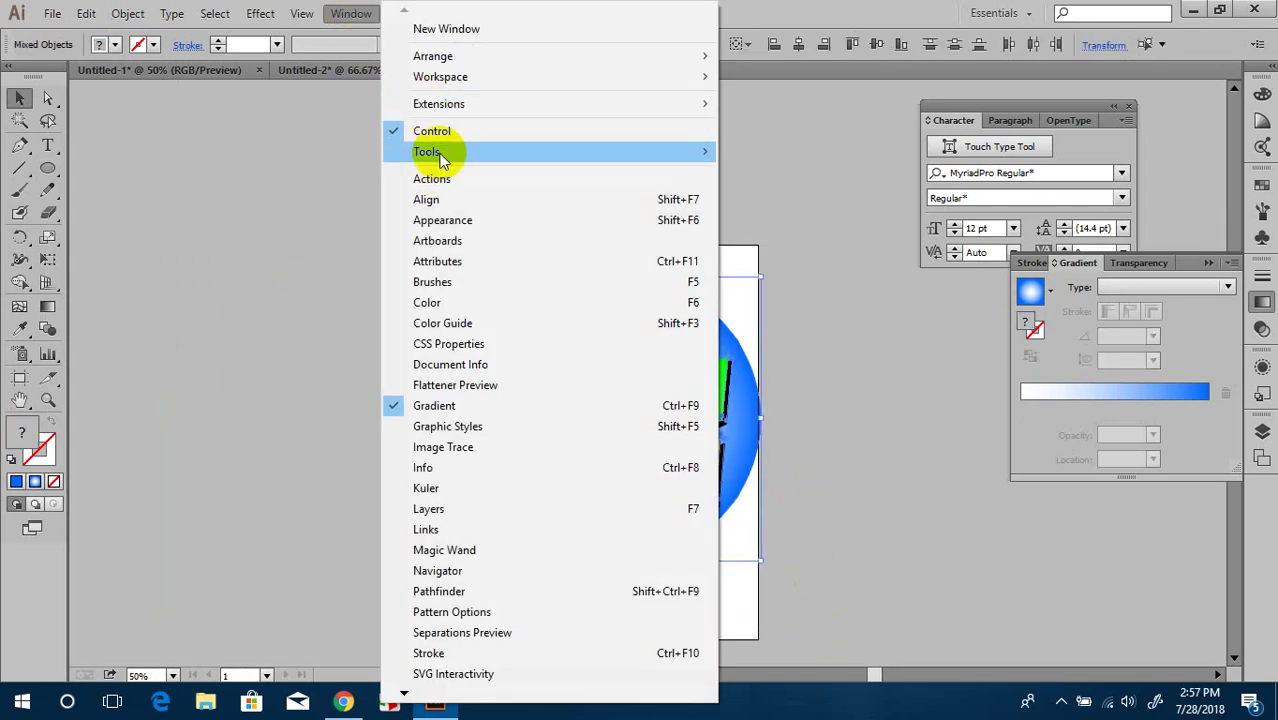
{"action": "left_click", "coordinate": [426, 200]}
{"action": "left_click", "coordinate": [127, 458]}
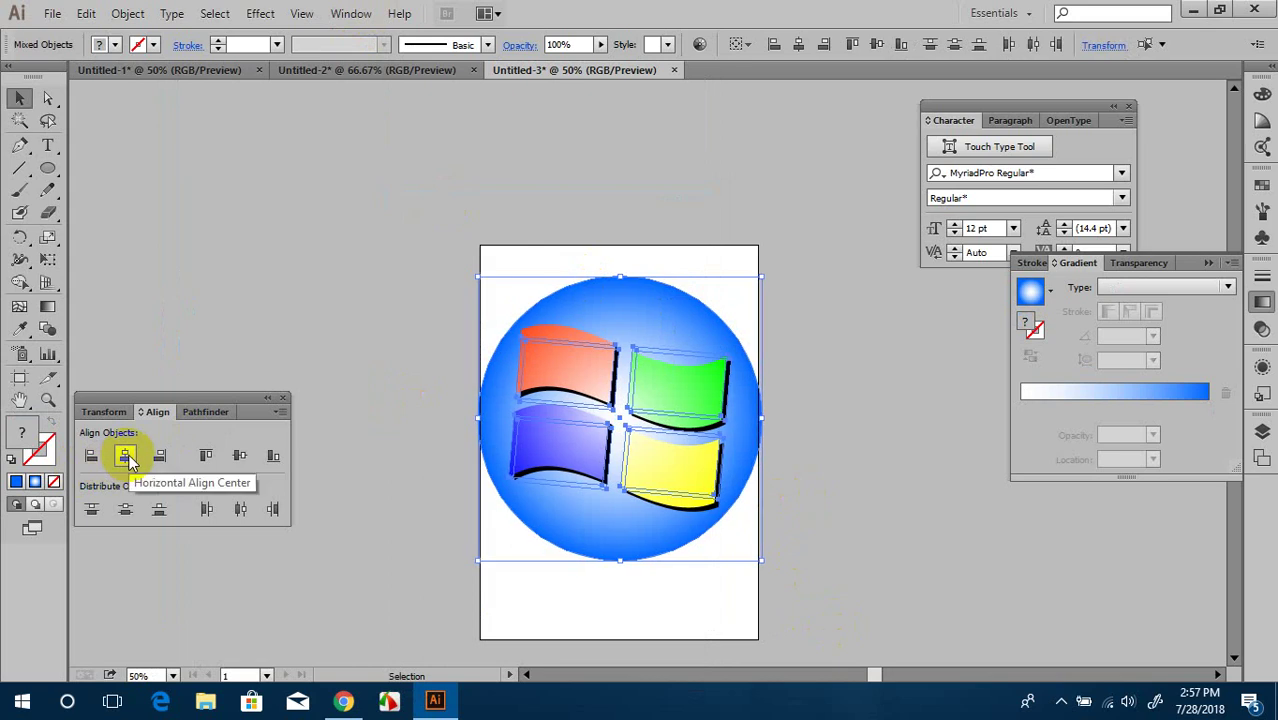
{"action": "left_click", "coordinate": [240, 456]}
{"action": "left_click", "coordinate": [324, 281]}
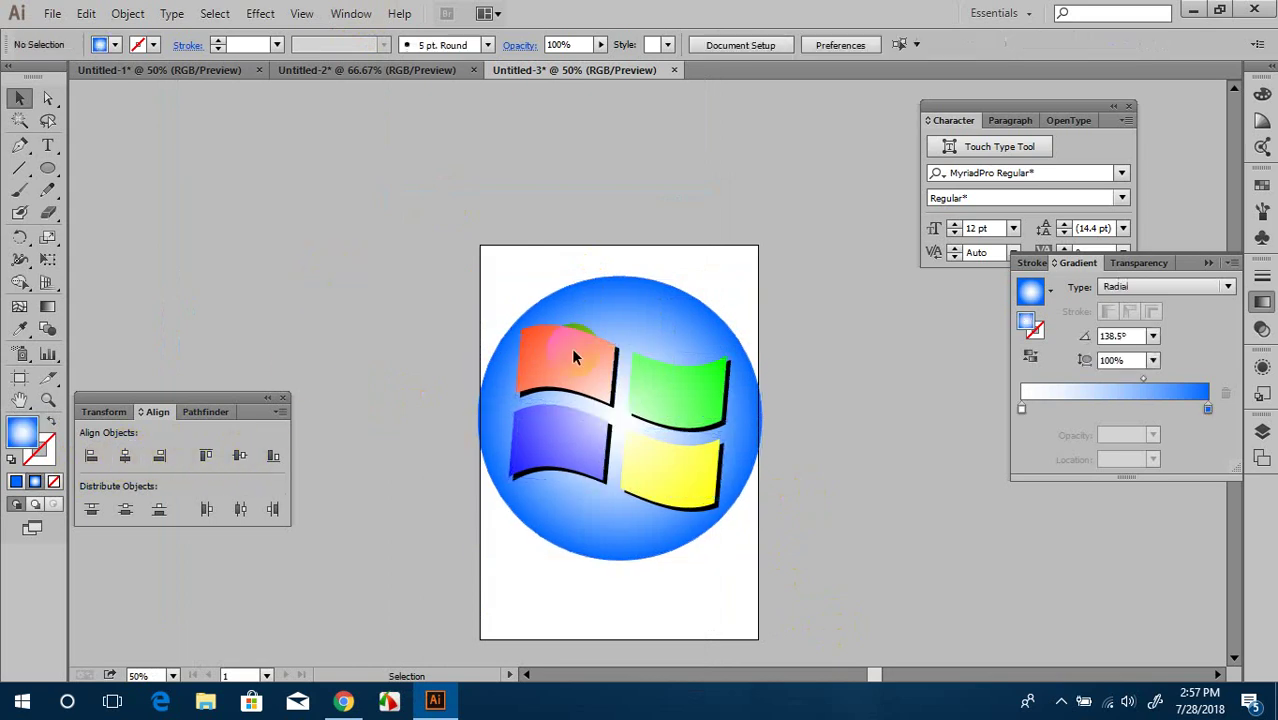
{"action": "mouse_move", "coordinate": [456, 242]}
{"action": "left_mouse_down"}
{"action": "mouse_move", "coordinate": [793, 593]}
{"action": "mouse_move", "coordinate": [736, 519]}
{"action": "left_mouse_up"}
Step: Shrink the whole badge slightly, zoom in, and check Untitled-2 before returning to Untitled-3
{"action": "left_click", "coordinate": [856, 548]}
{"action": "key", "text": "ctrl+equal"}
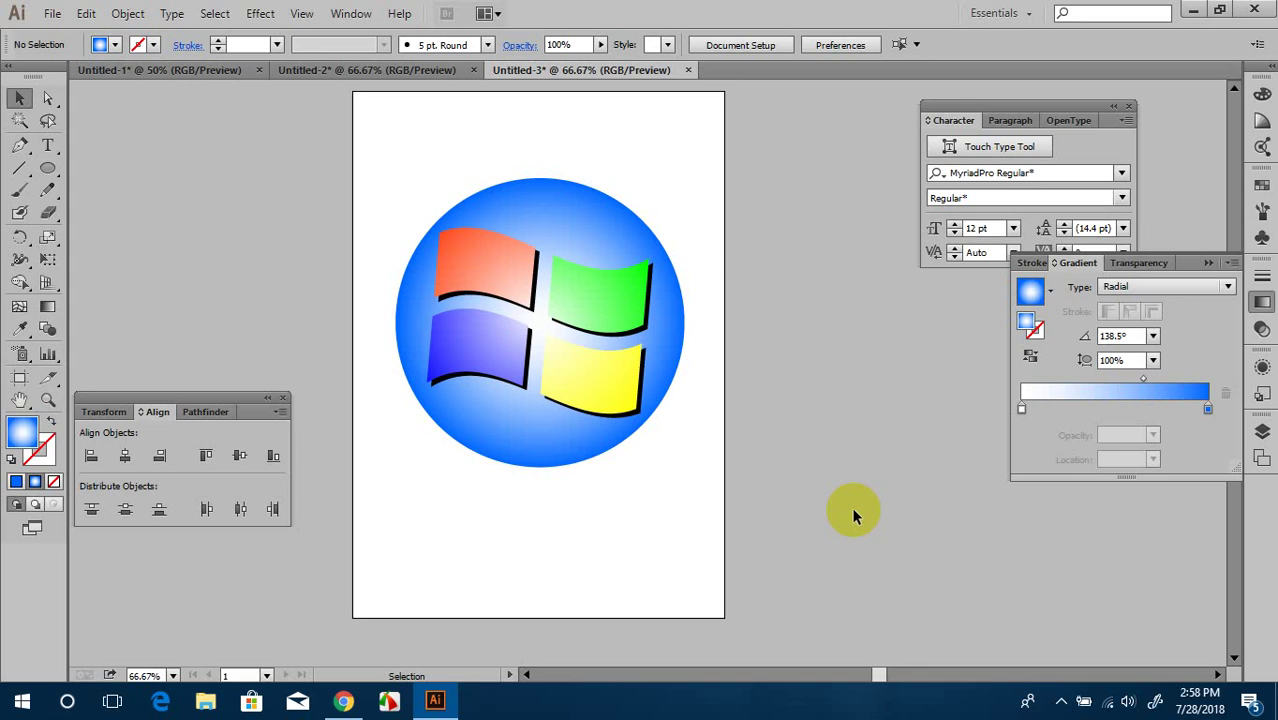
{"action": "left_click", "coordinate": [381, 72]}
{"action": "left_click", "coordinate": [625, 70]}
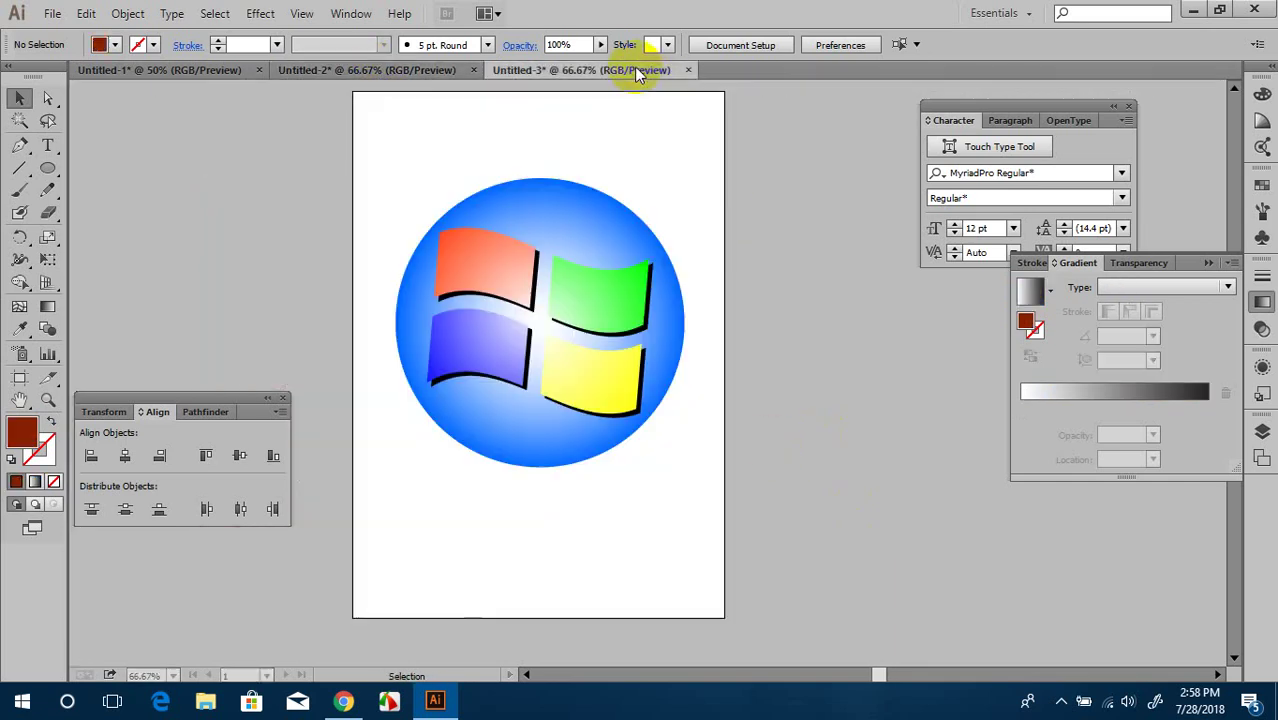